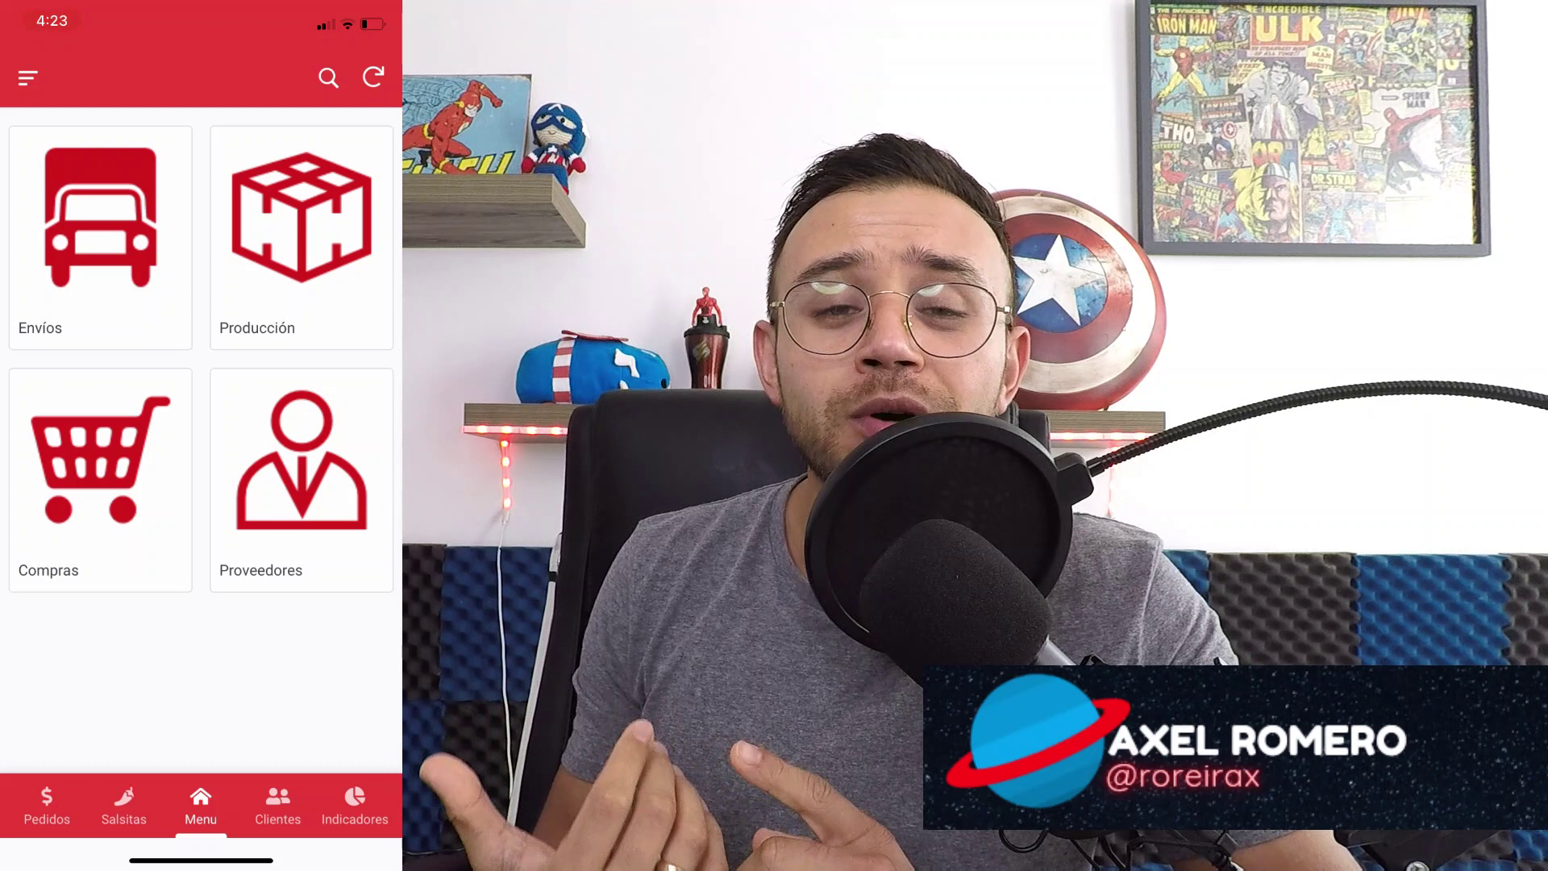
- On the phone, open the Proveedores supplier list from the Menu, then return to the Menu
left_click(302, 479)
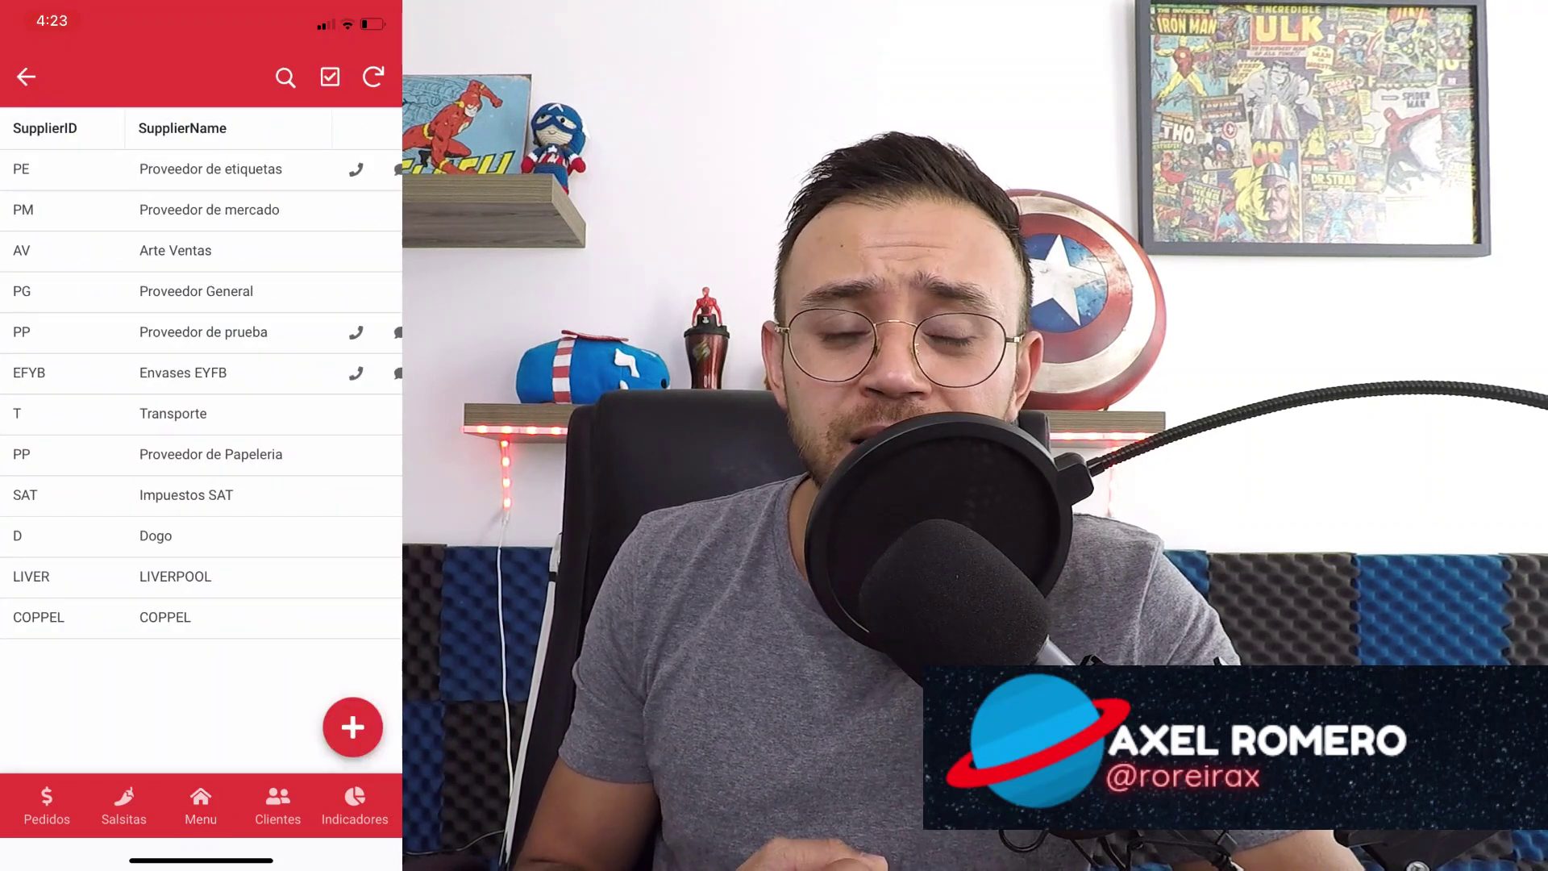
left_click(26, 77)
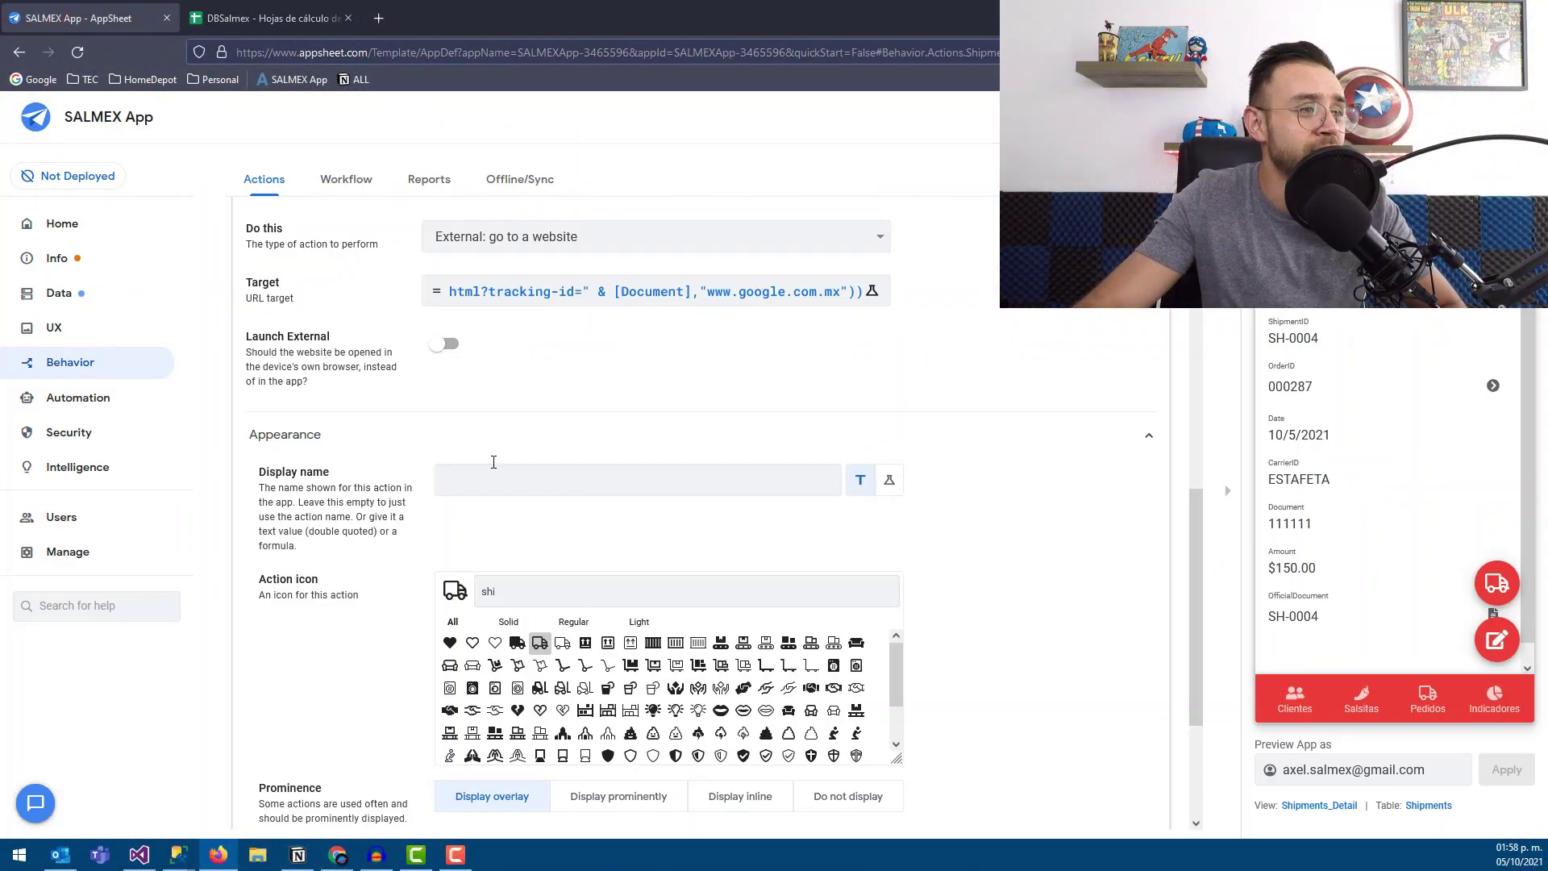
- Check the preview app's navigation drawer, then collapse the Monitoreo action's settings
scroll(413, 440, "up", 2)
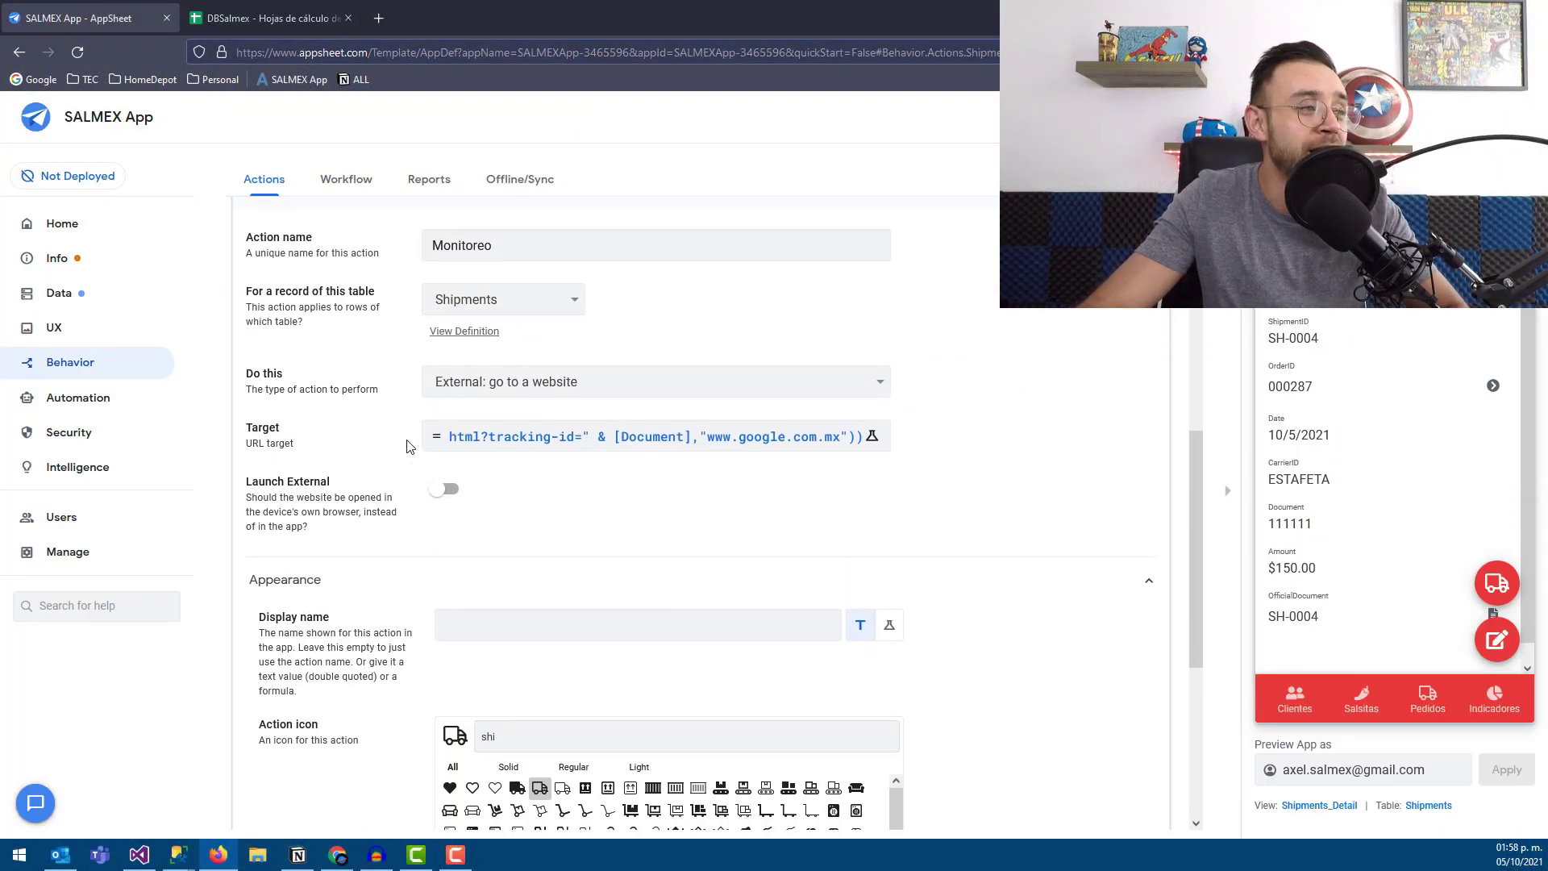
scroll(408, 444, "up", 1)
scroll(406, 443, "up", 2)
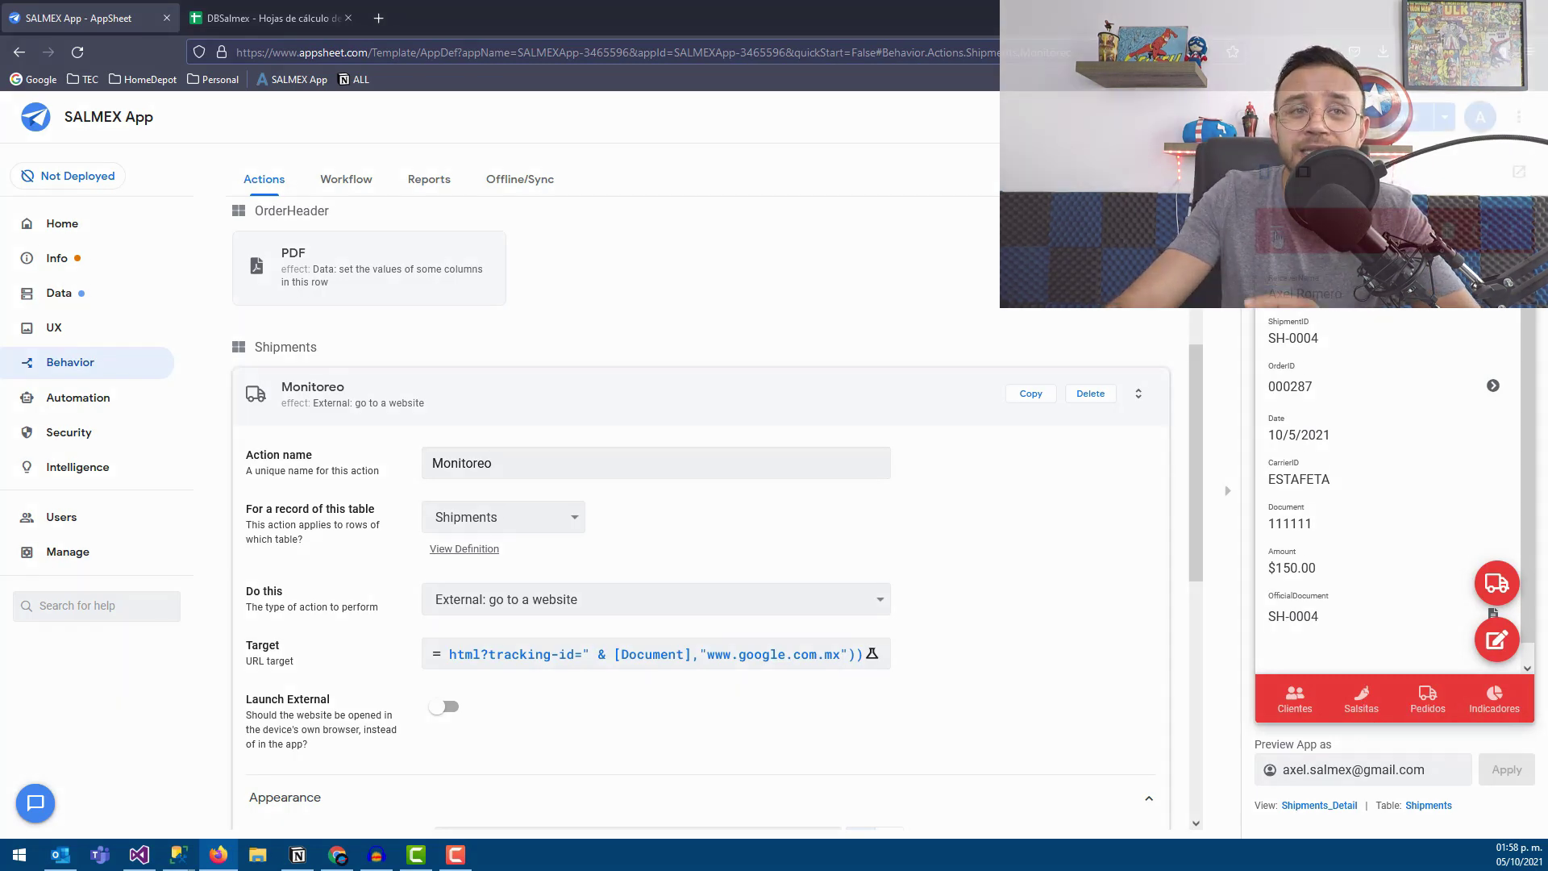
left_click(1276, 236)
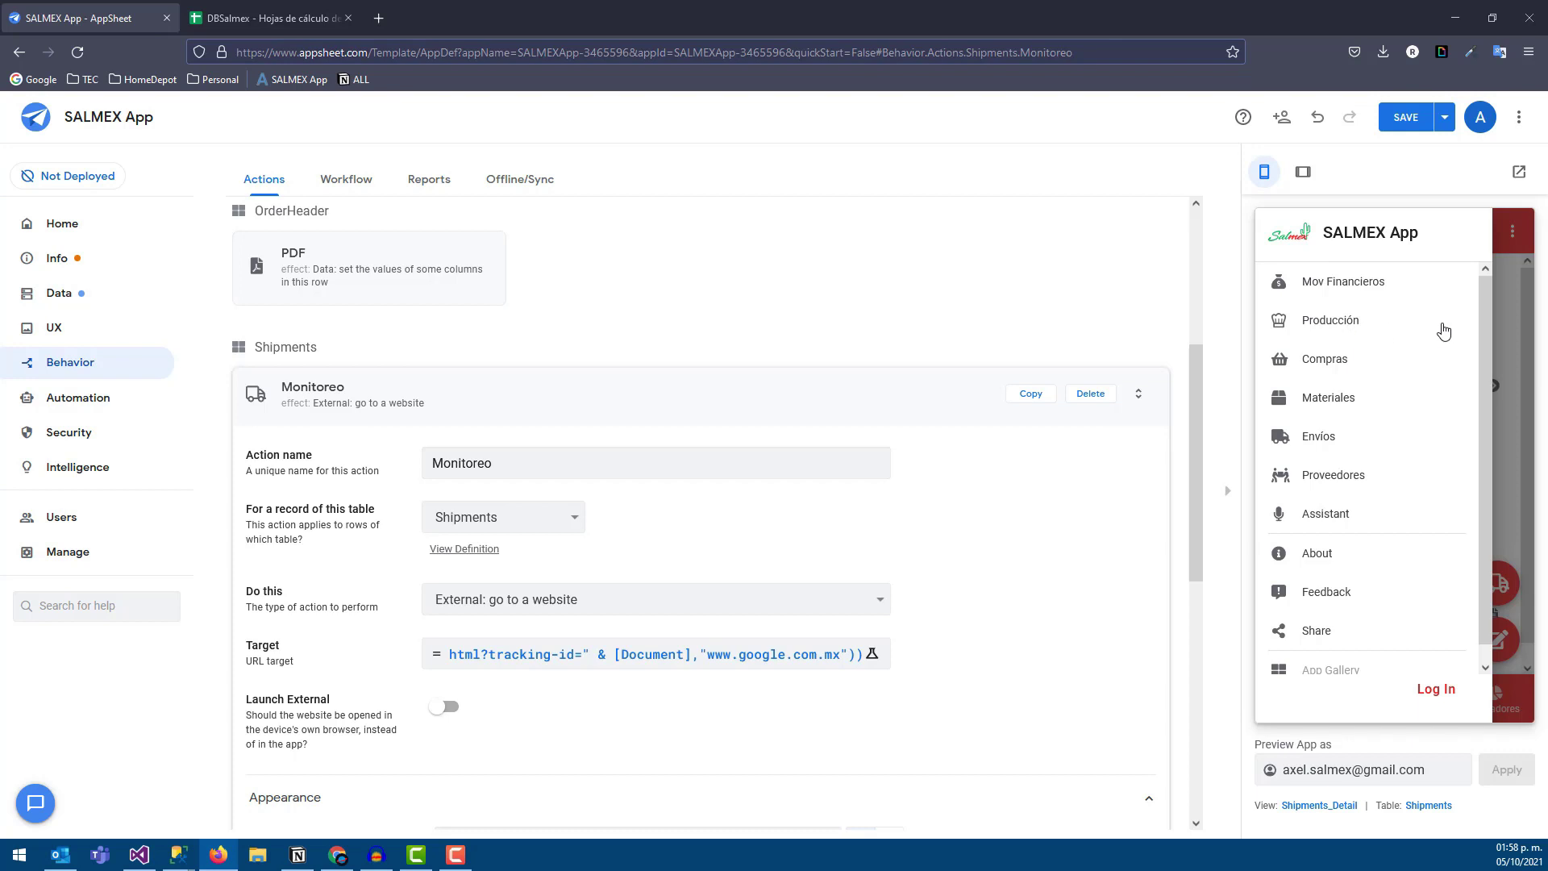
left_click(1516, 288)
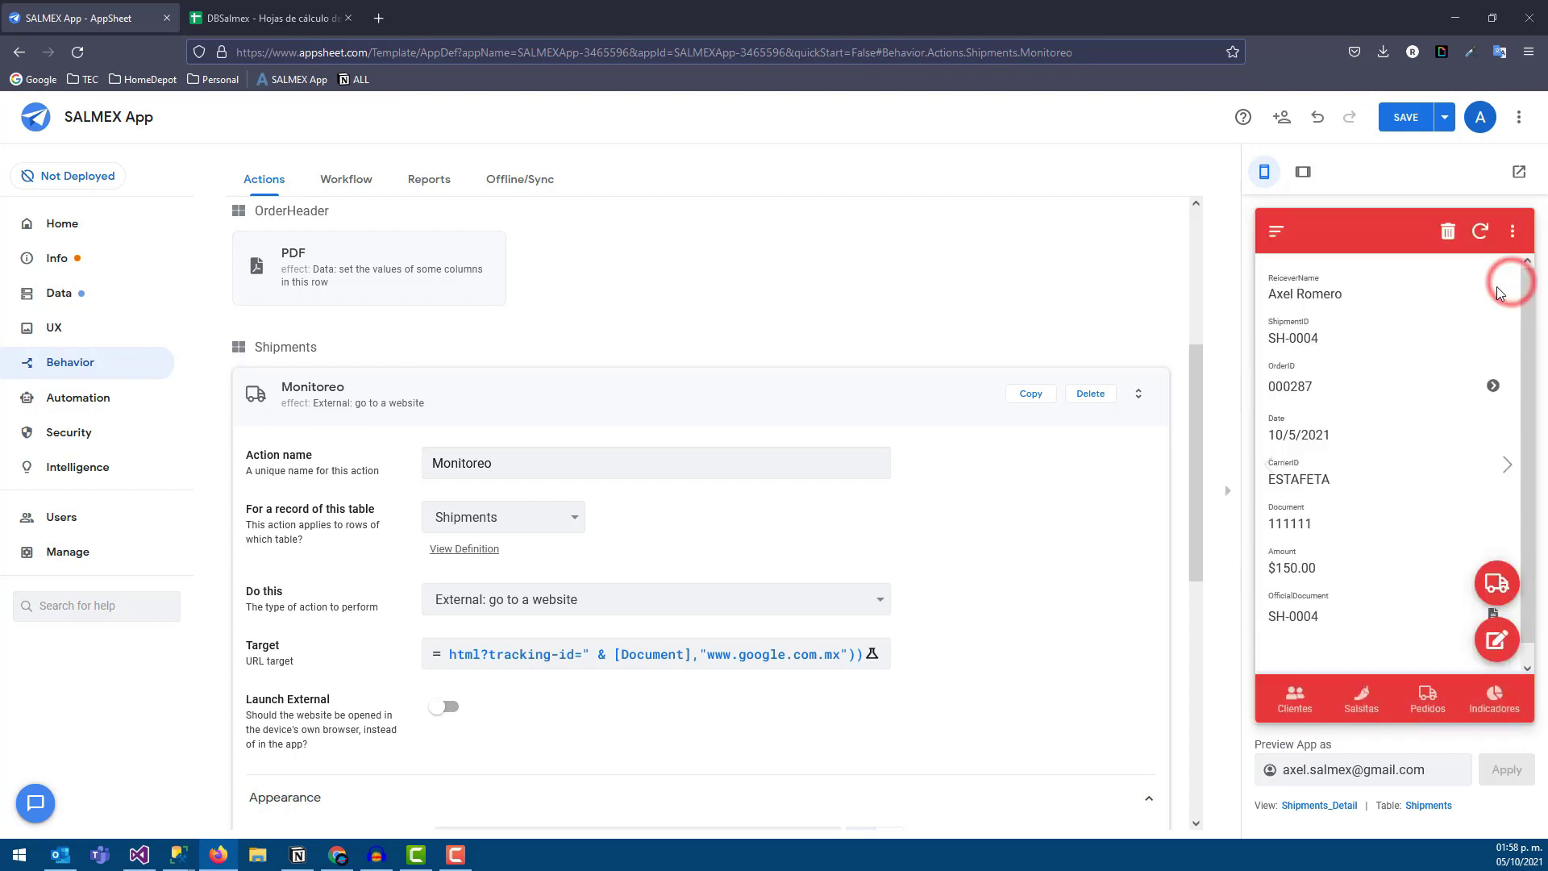
left_click(395, 386)
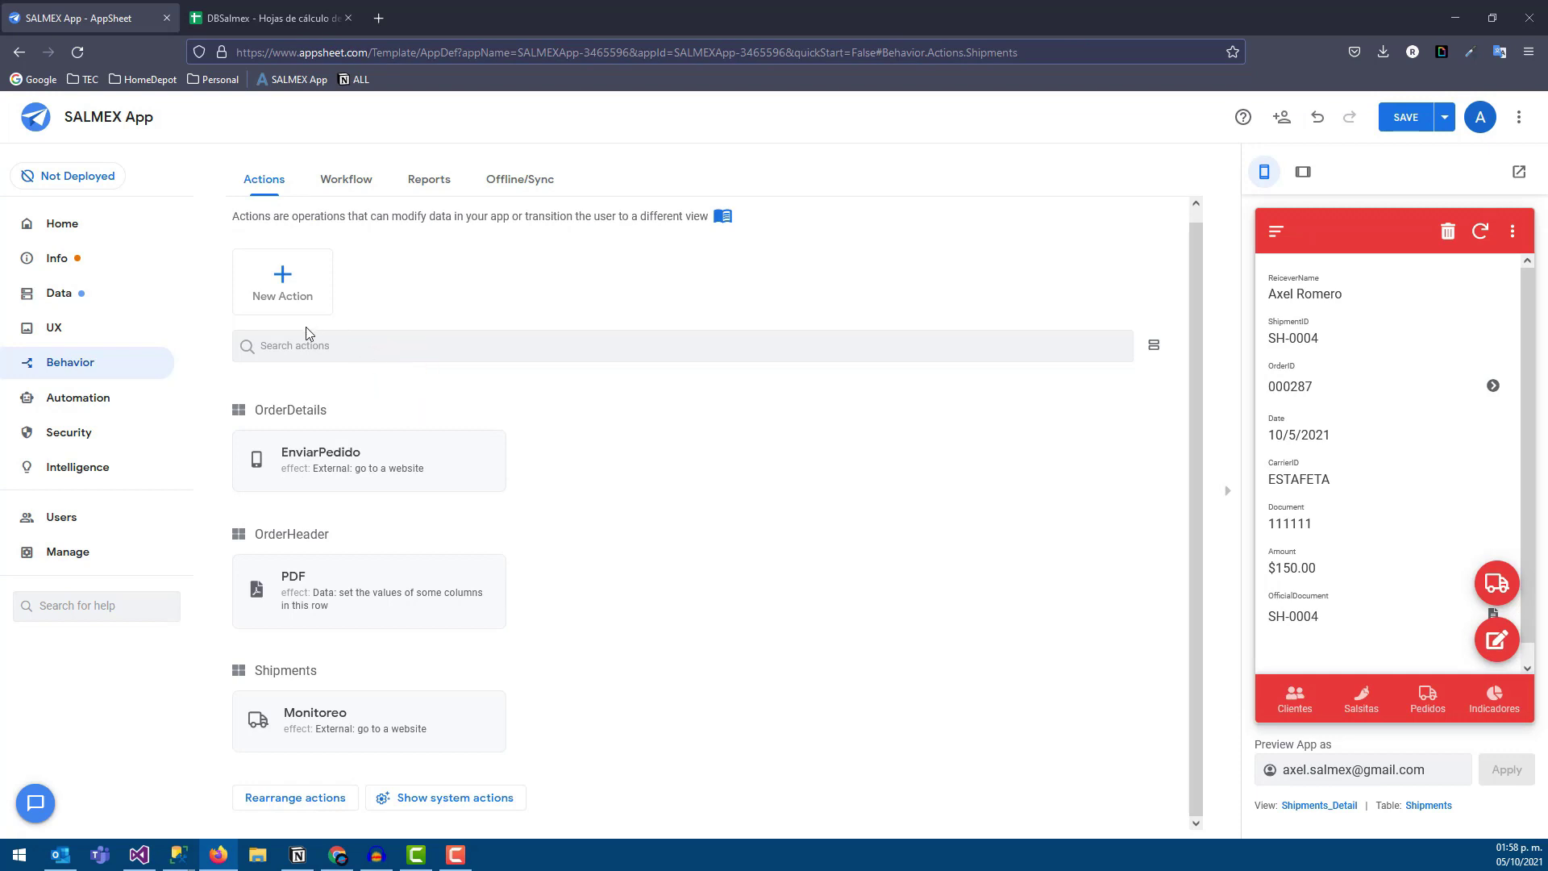
- Add a new sheet to DBSalmex and rename Hoja 39 to 'Shortcut'
left_click(258, 18)
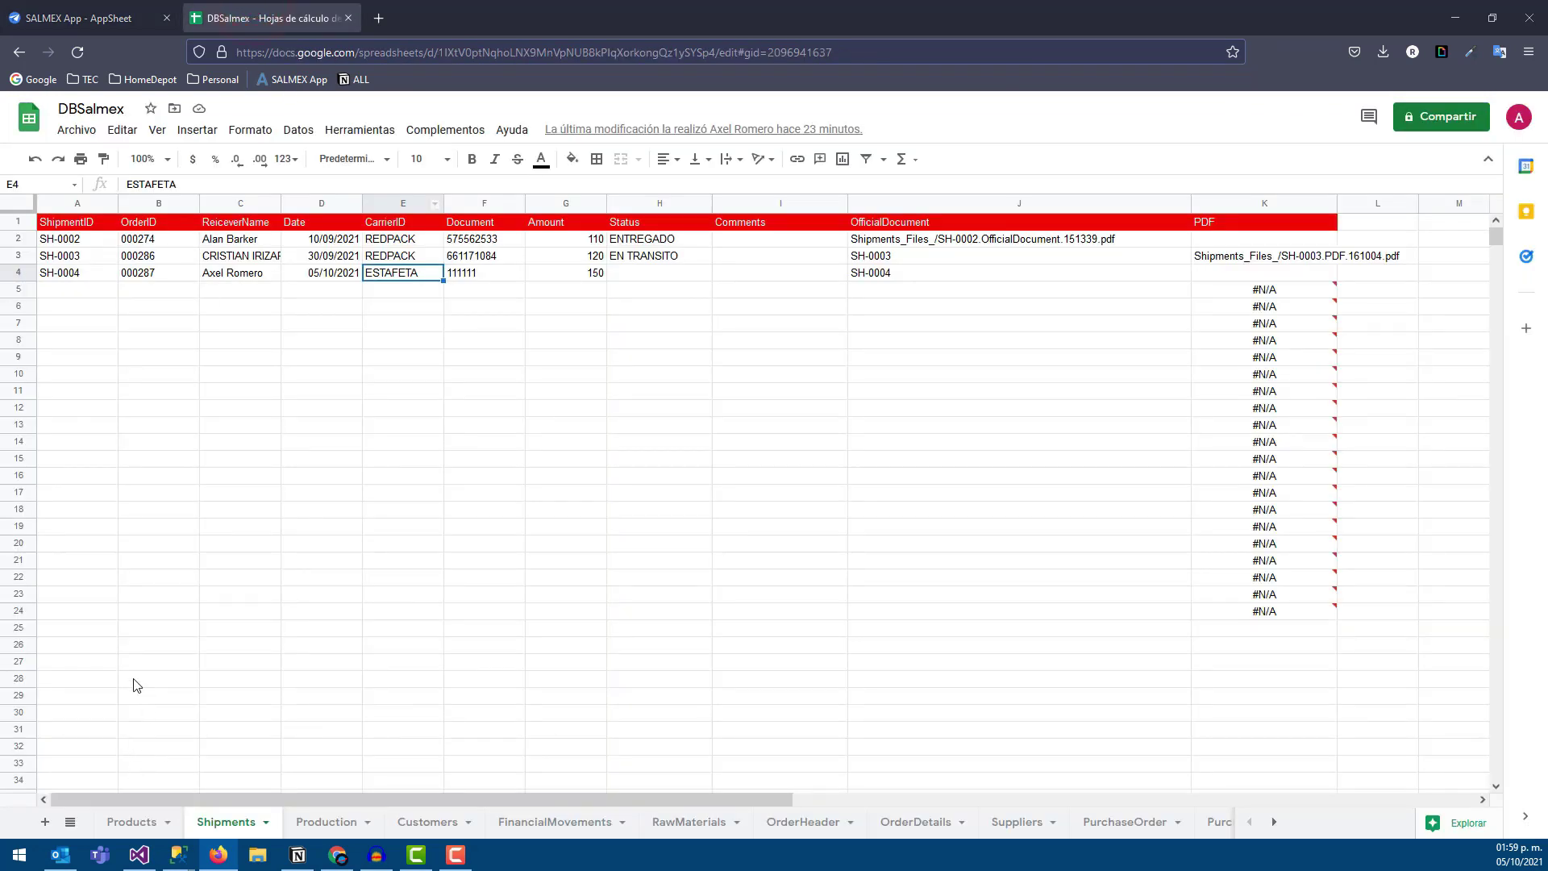
left_click(43, 823)
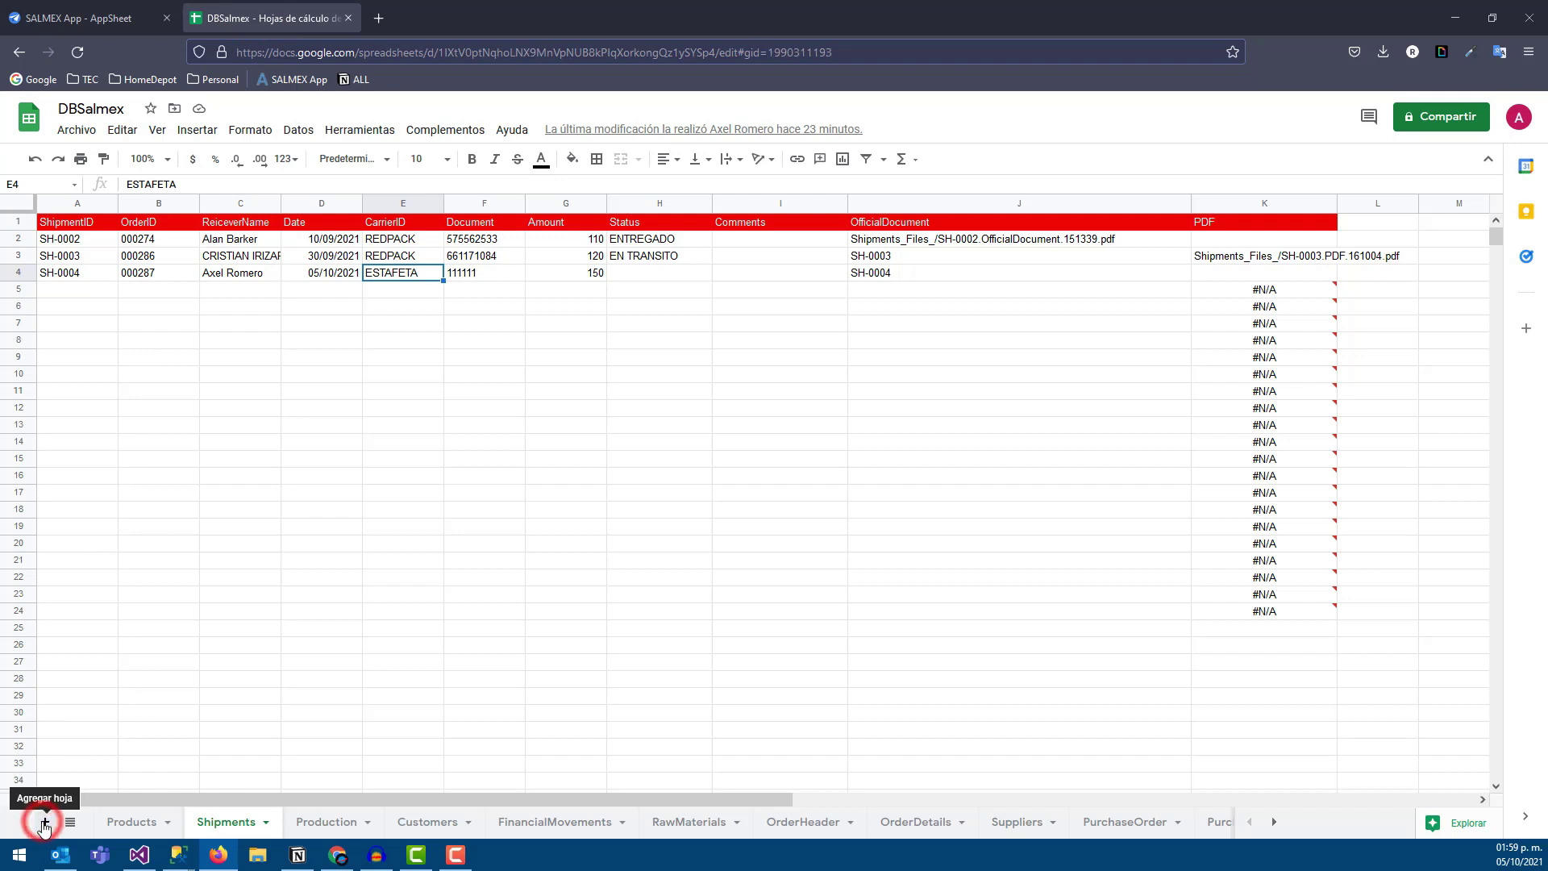
key("alt+Tab")
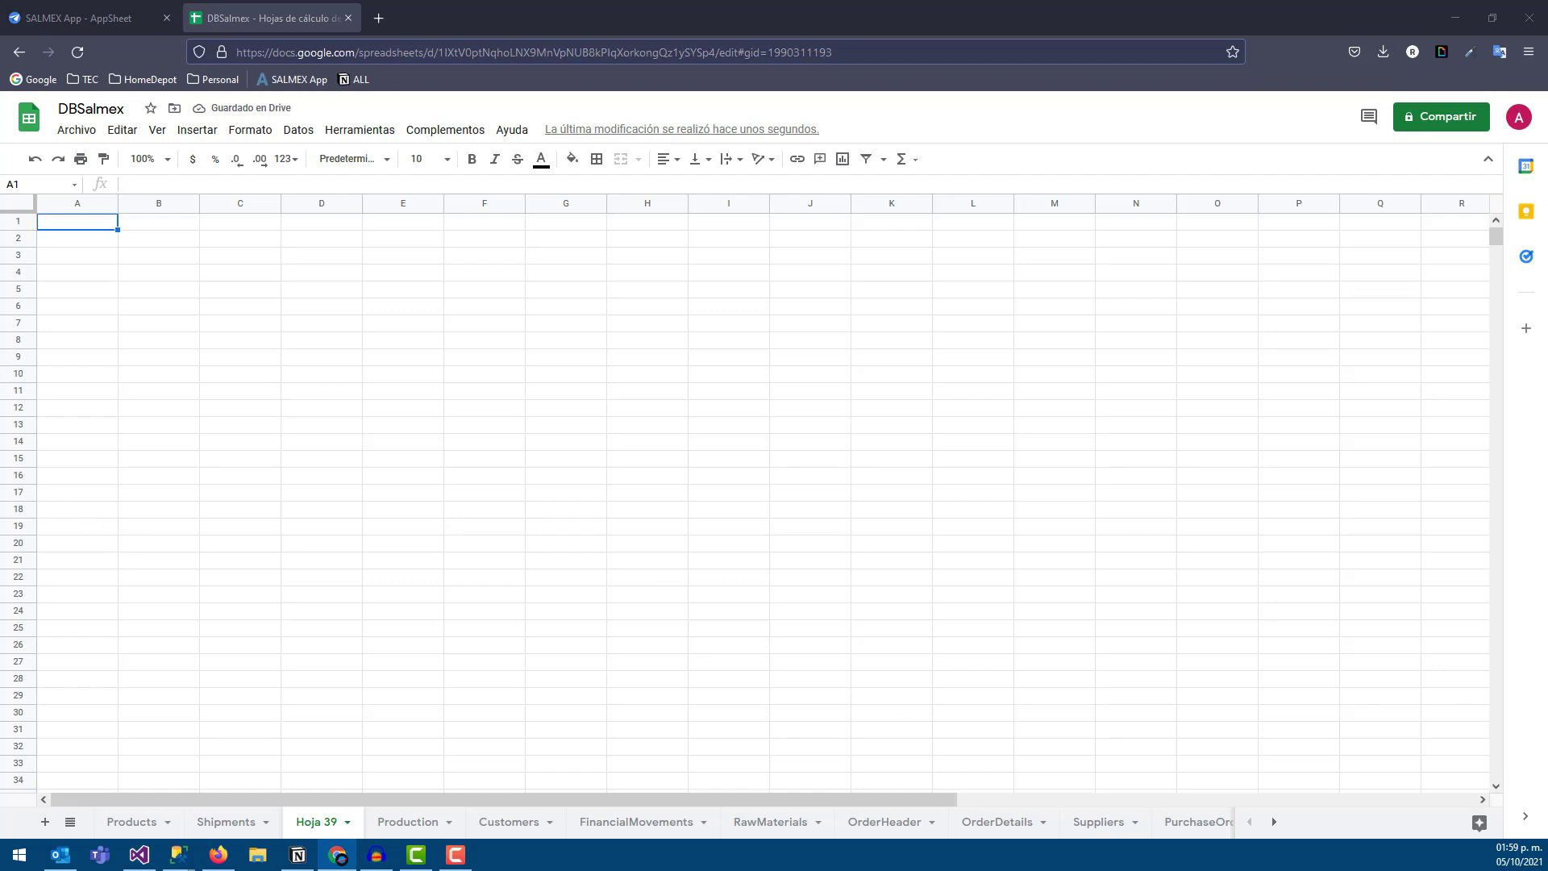
key("alt+Tab")
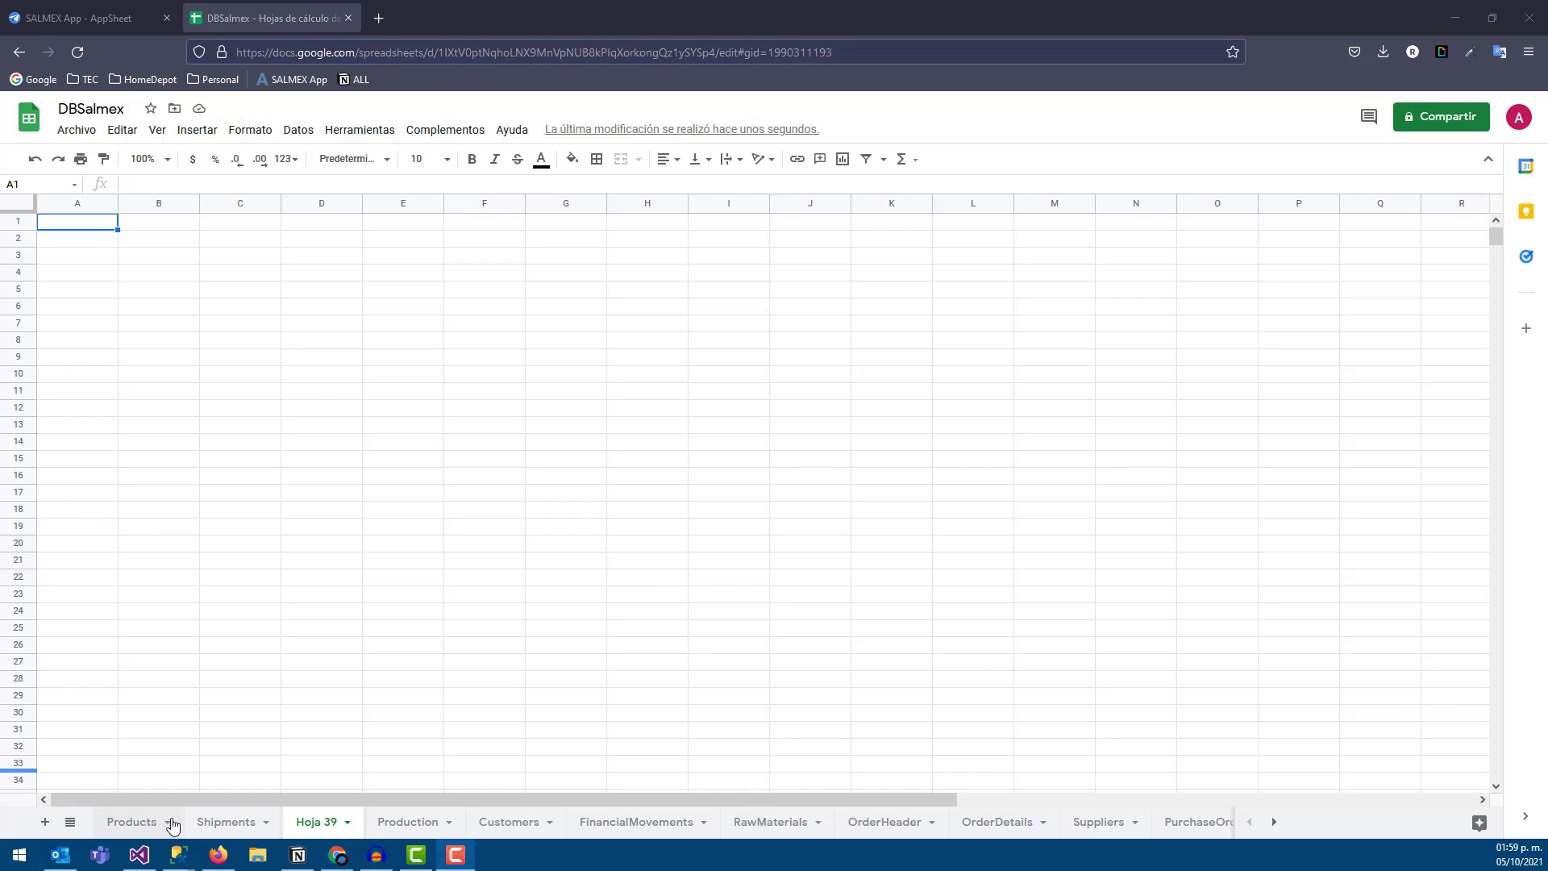
right_click(332, 830)
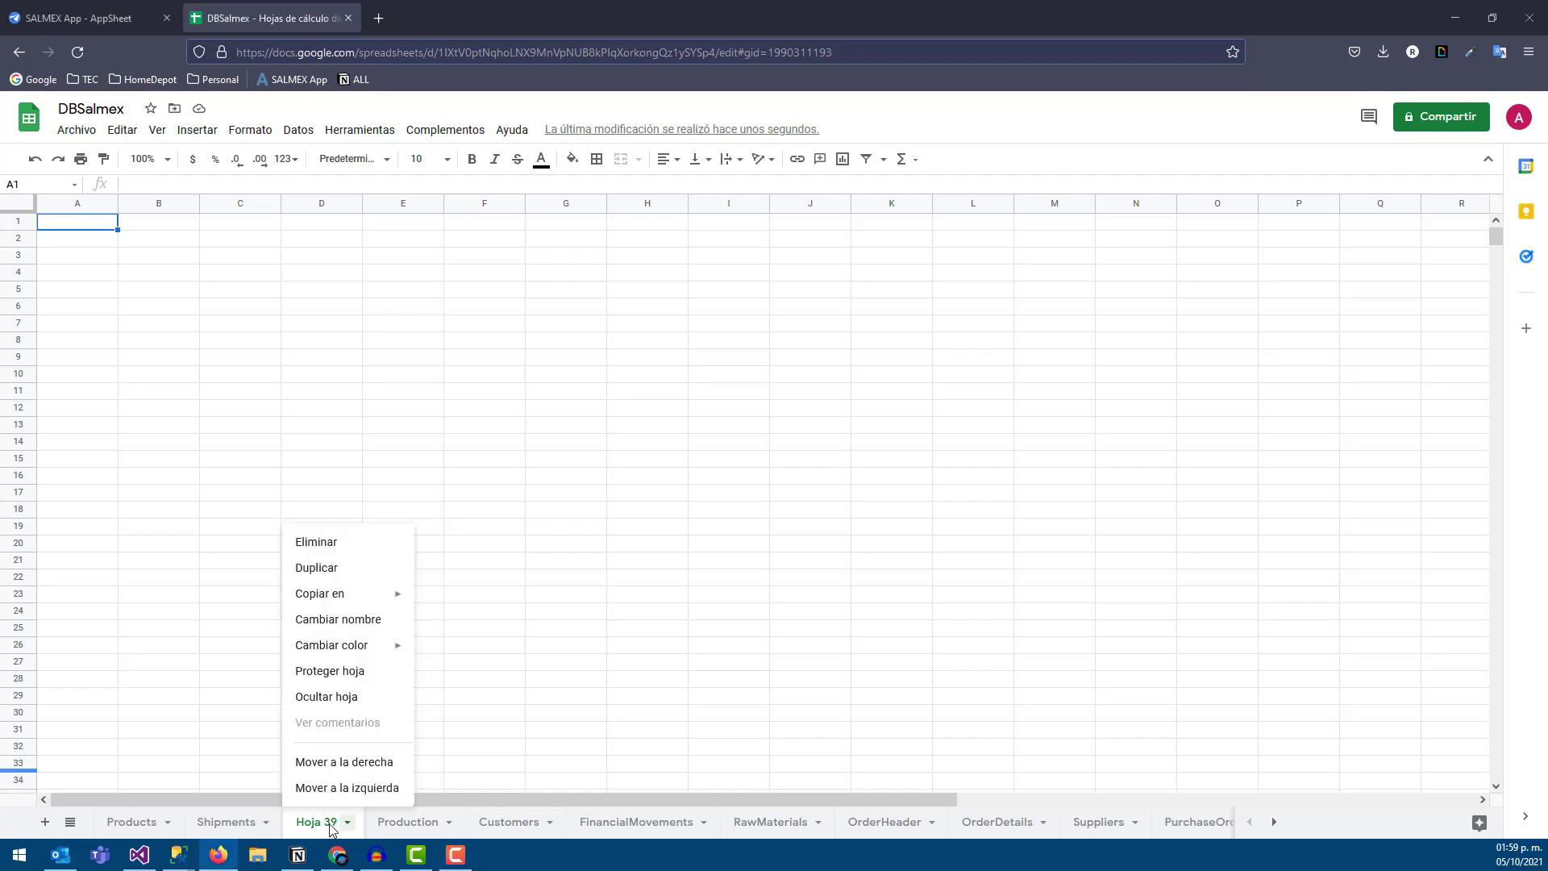
left_click(355, 626)
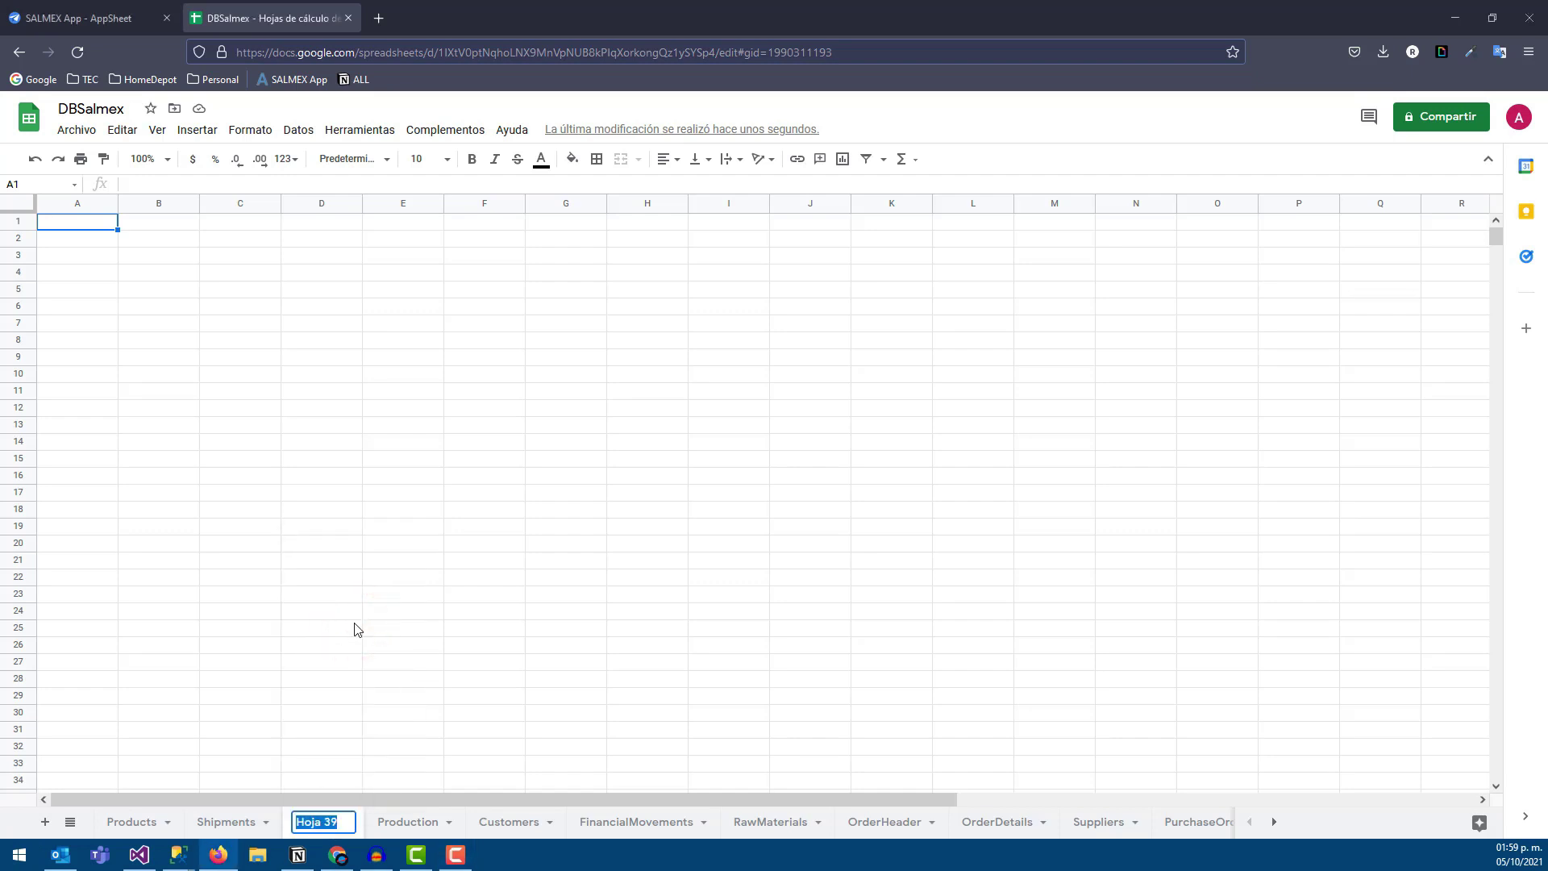
type("Shortcut")
left_click(357, 629)
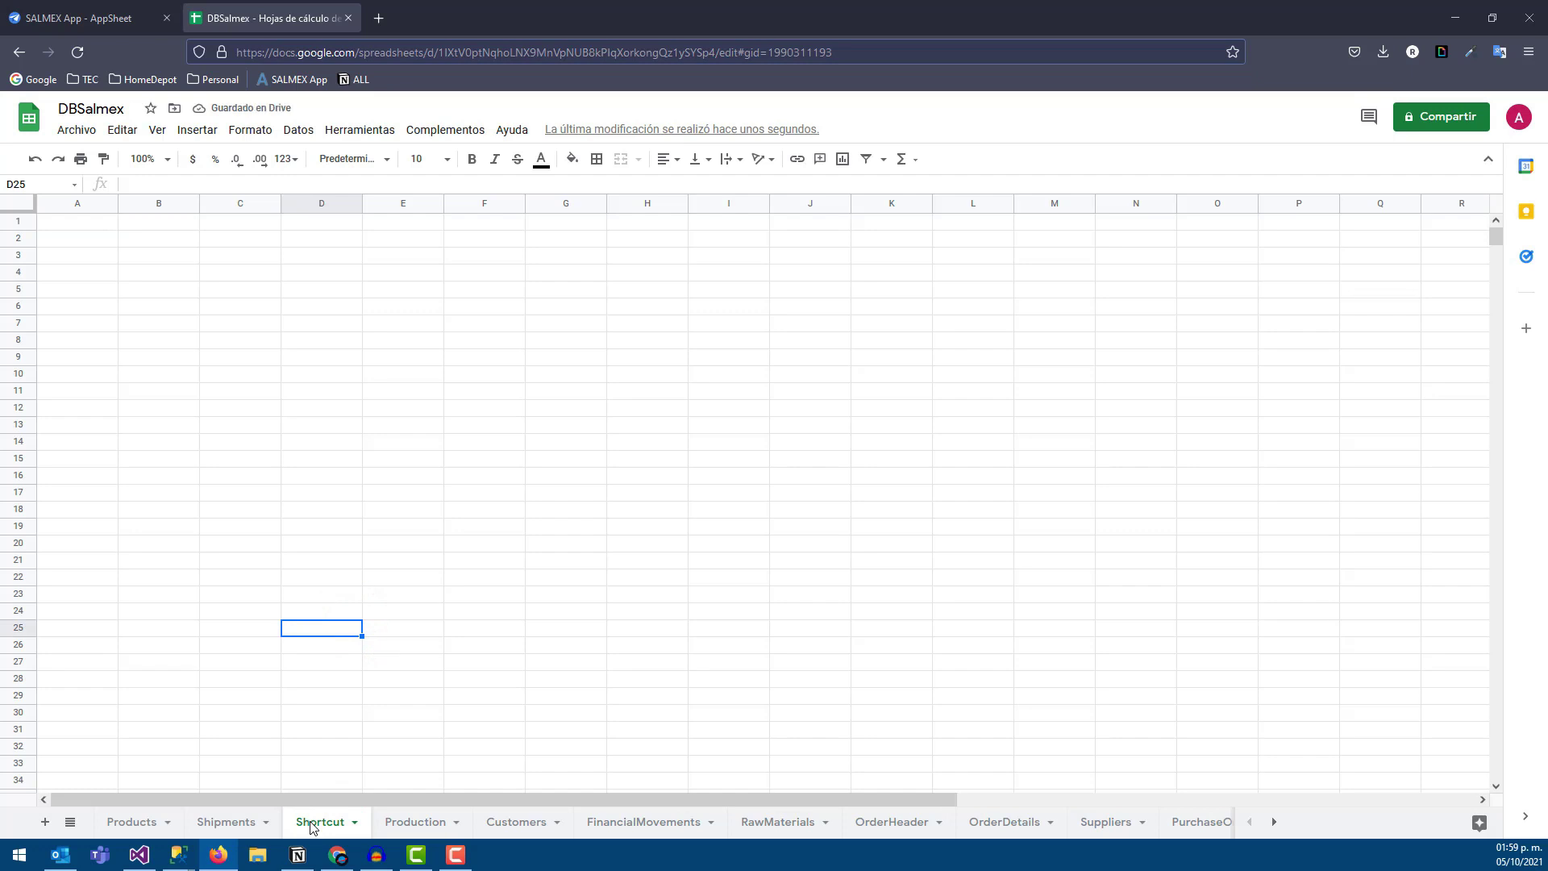
- Enter headers ShortcutID, ShortcutName, ShortcutView and ShourtcutImage in cells A1:D1
left_click(70, 226)
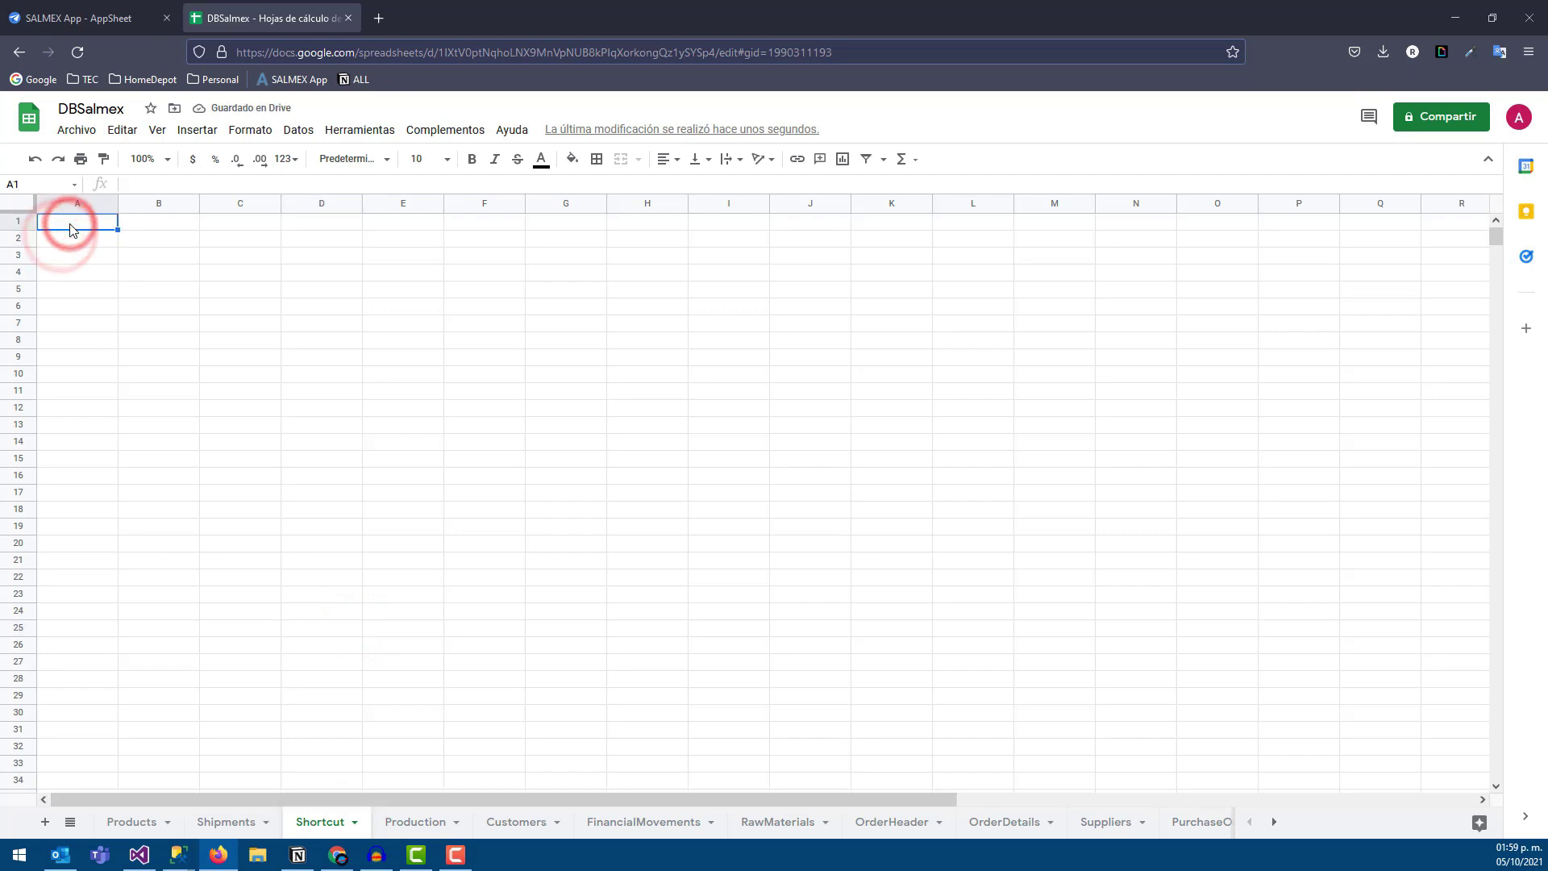
type("ShortcutIDF")
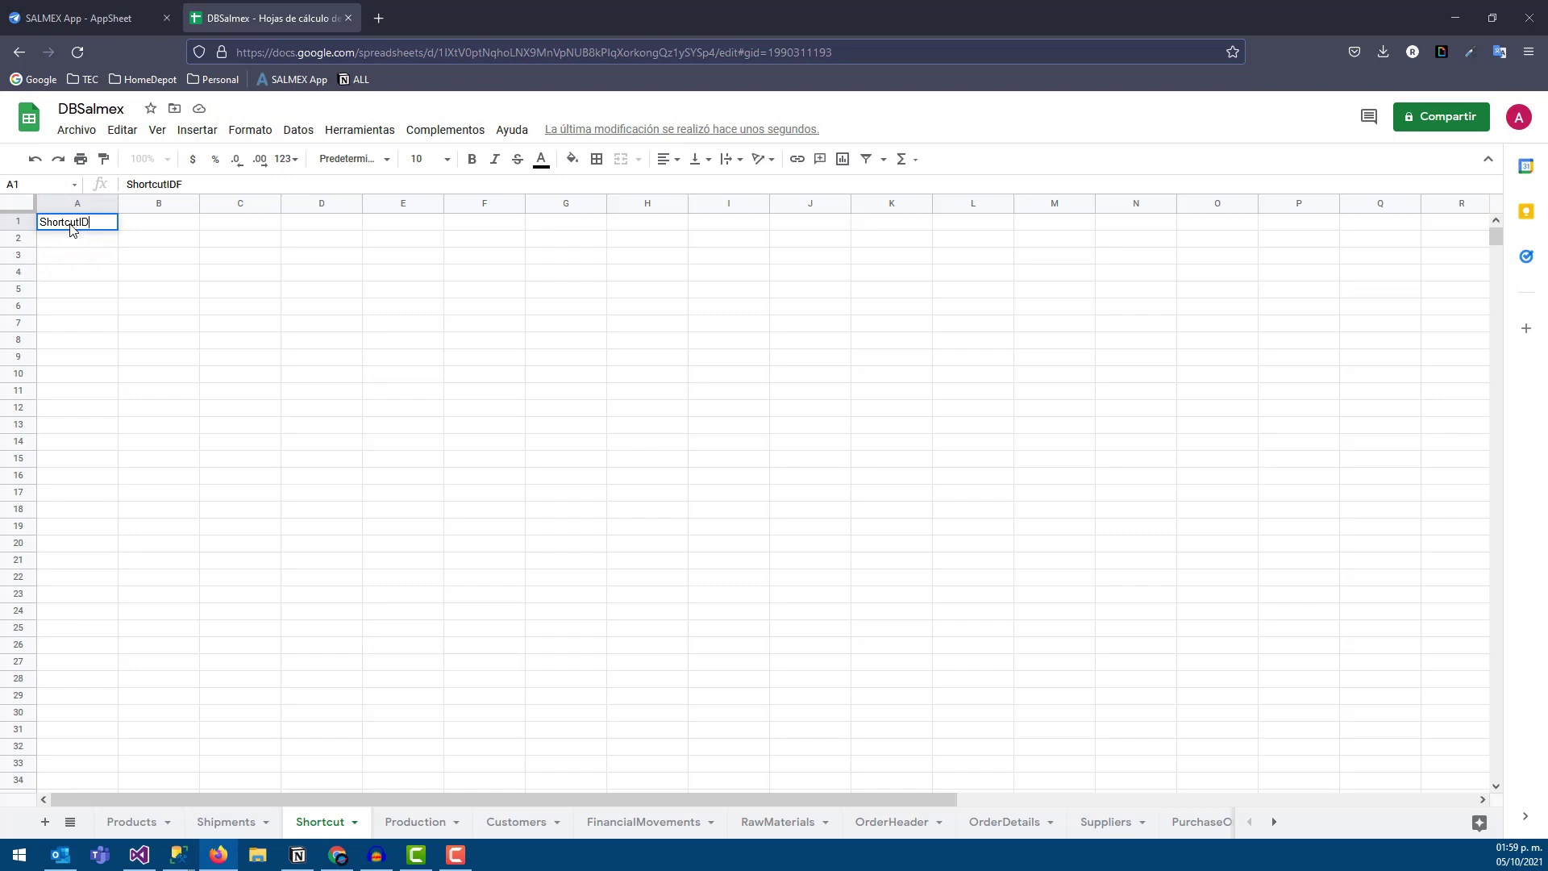
key("Return")
left_click(182, 228)
type("Shortc")
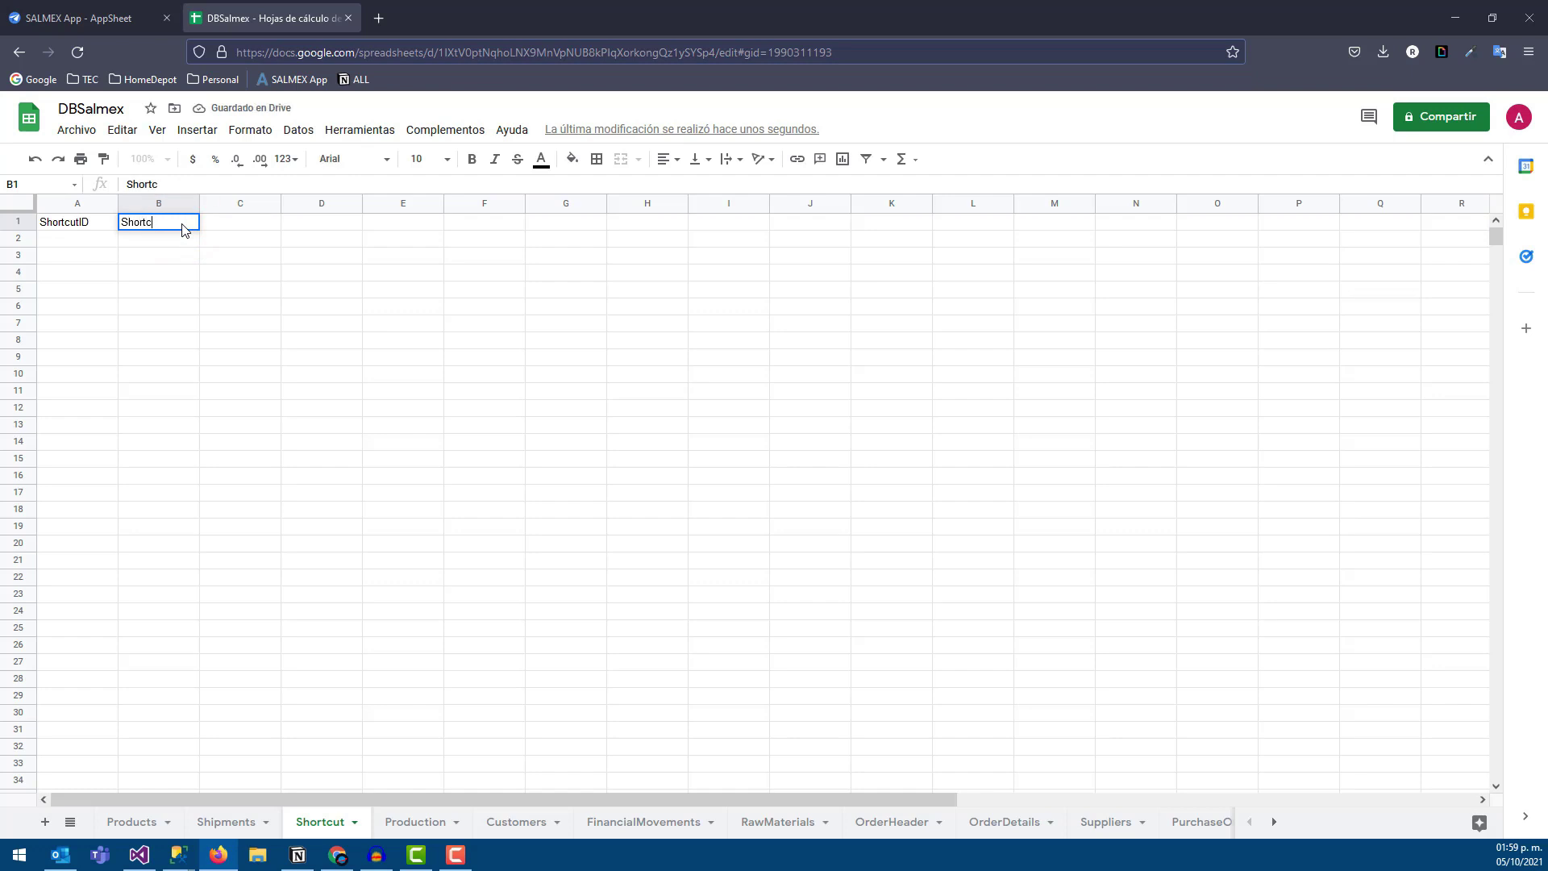
type("ut")
key("Tab")
type("Sh")
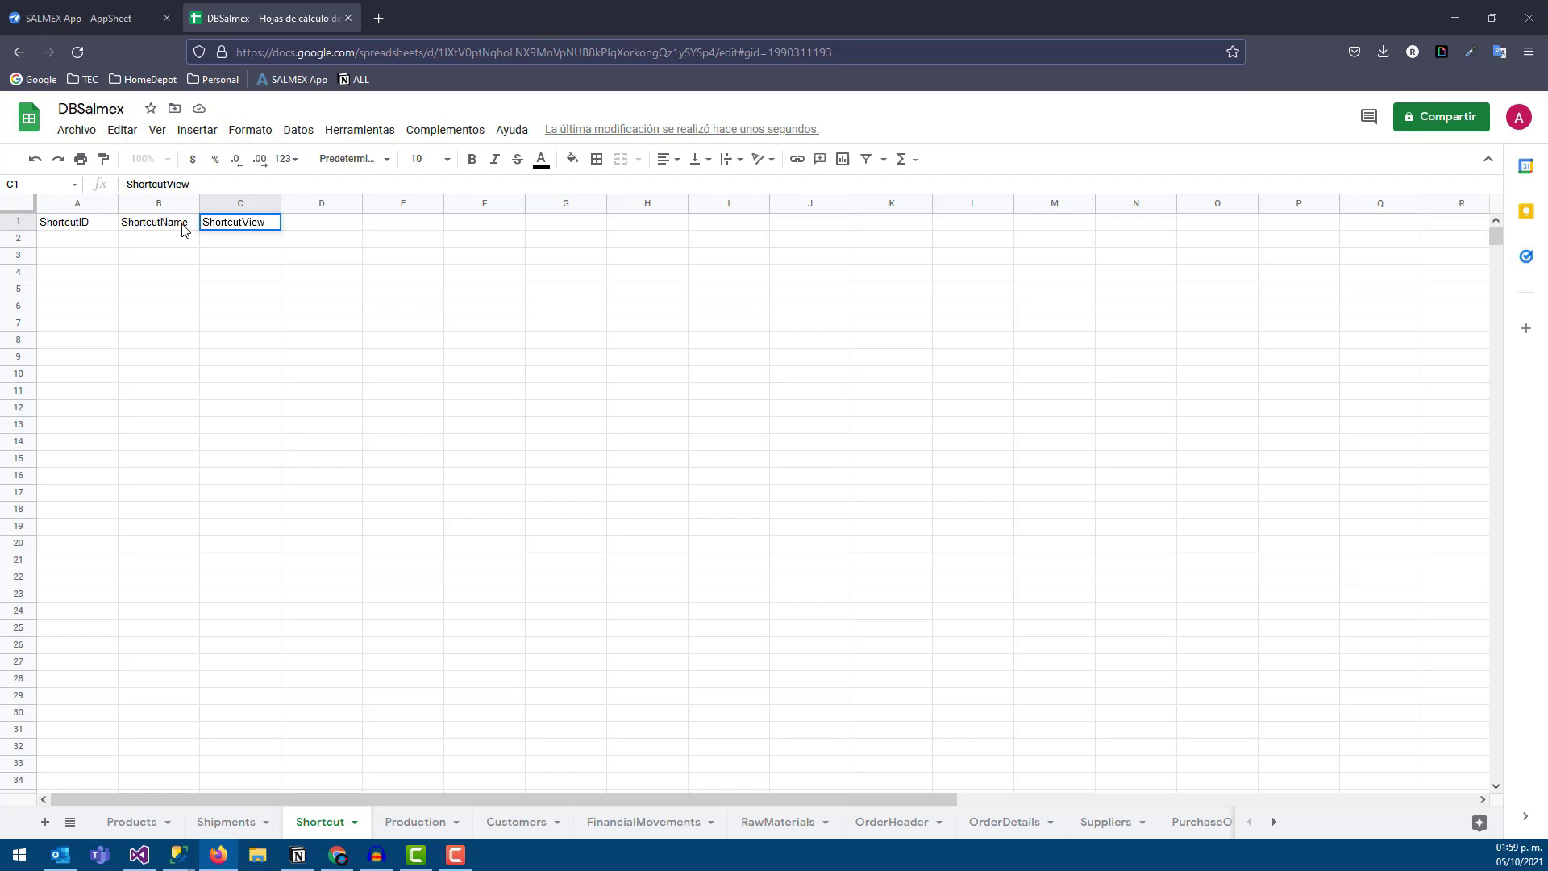
key("Tab")
type("Shourtc")
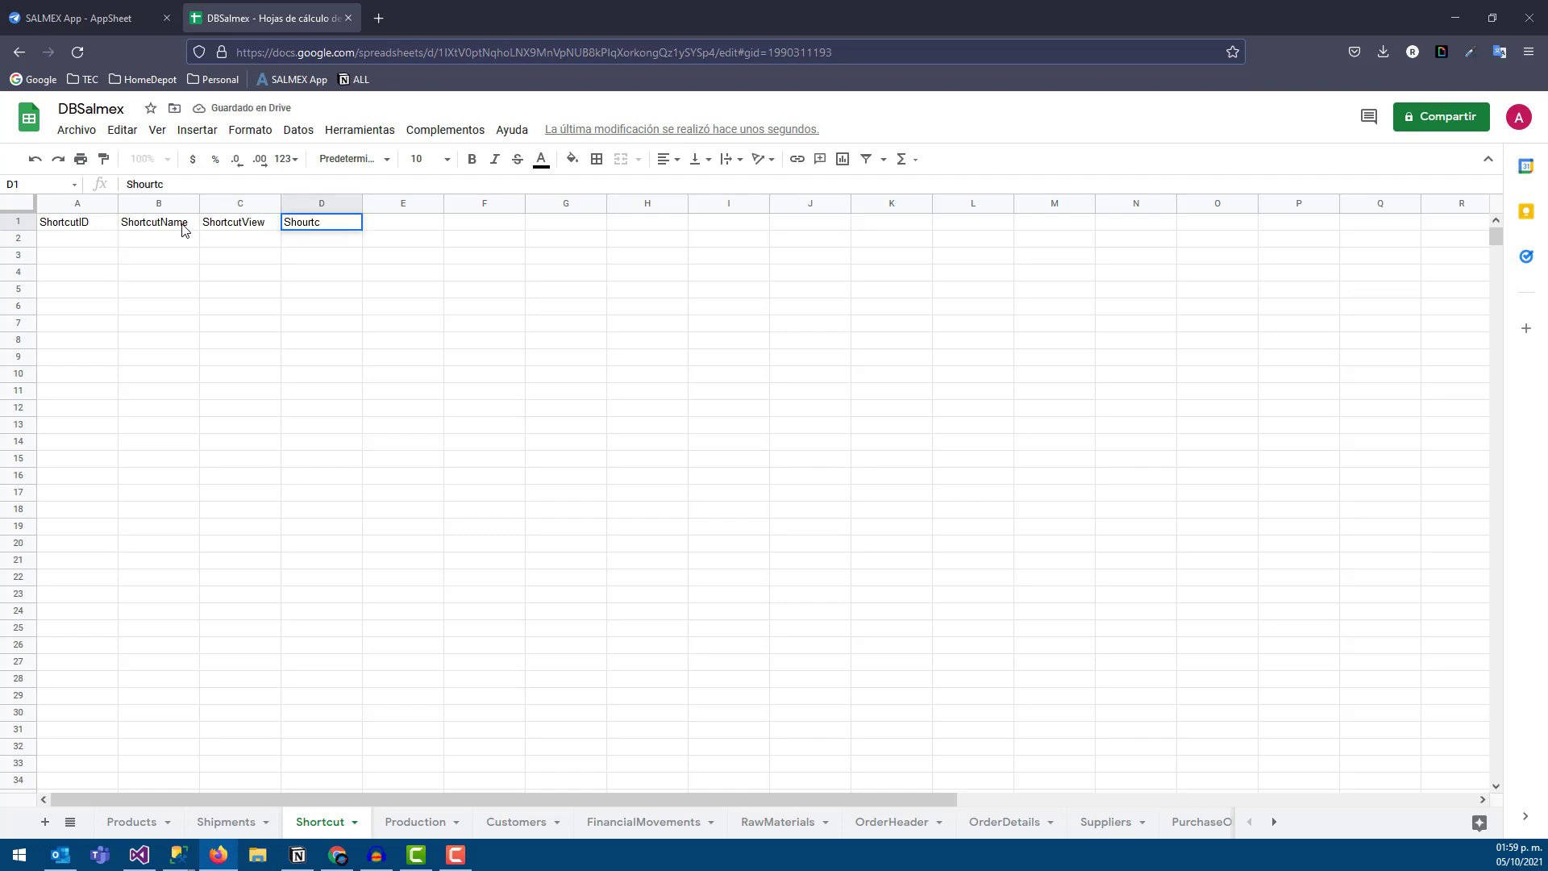
type("utImage")
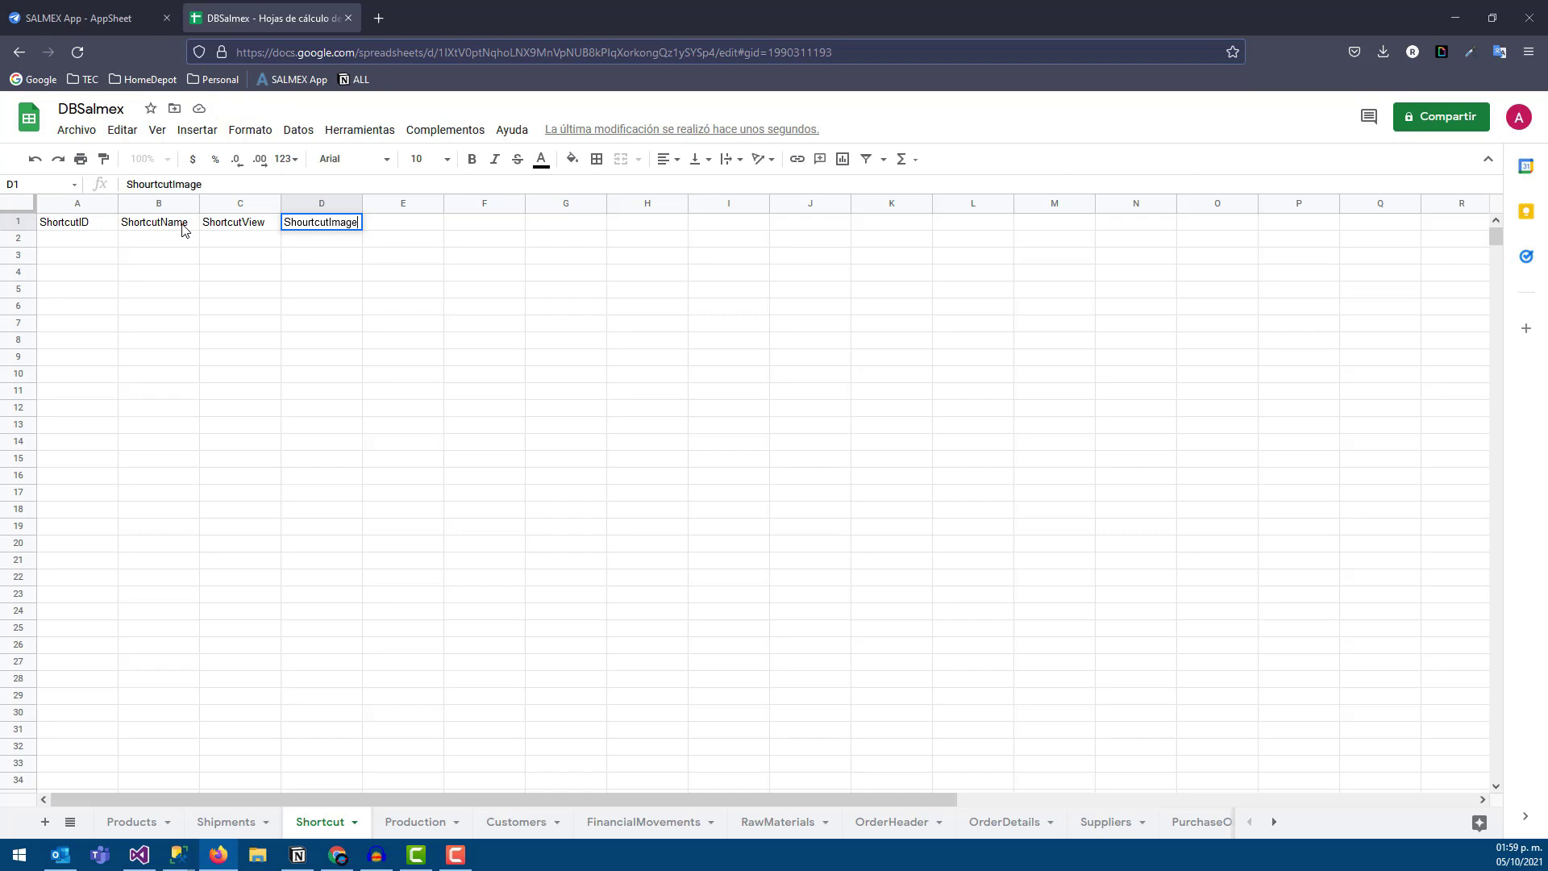
left_click(188, 234)
- Widen columns C and D of the Shortcut sheet
left_click(127, 233)
left_click(79, 232)
left_click(164, 226)
left_click(219, 228)
left_click(356, 229)
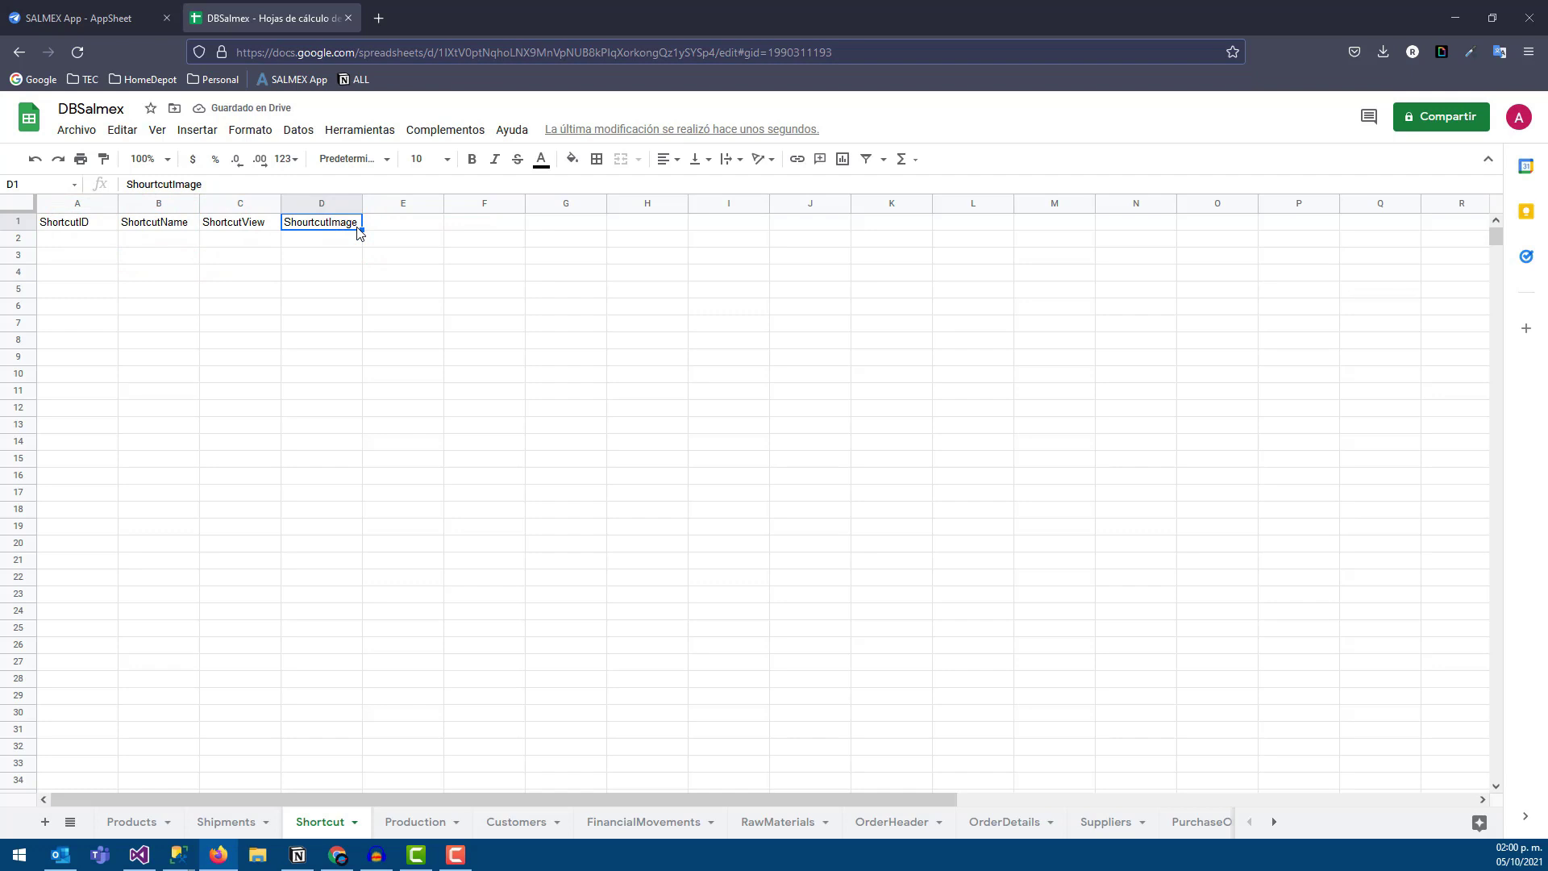
left_click_drag(280, 205, 734, 204)
mouse_move(119, 204)
left_mouse_down()
mouse_move(184, 215)
mouse_move(161, 210)
left_mouse_up()
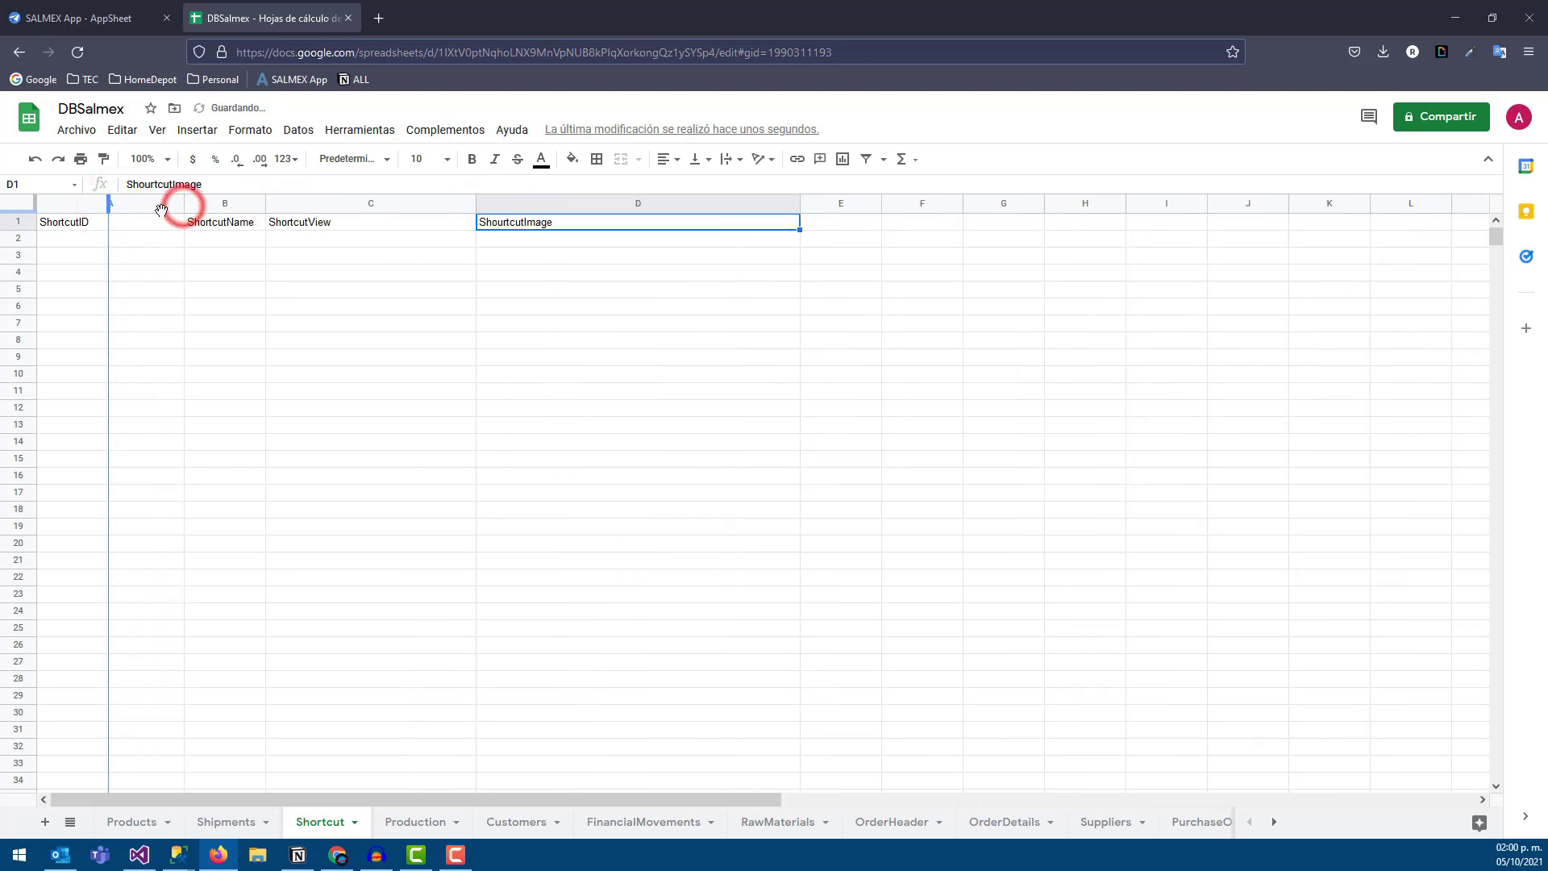
- Check the preview app's menu, then enter ShortcutID 1 in cell A2
left_click(77, 18)
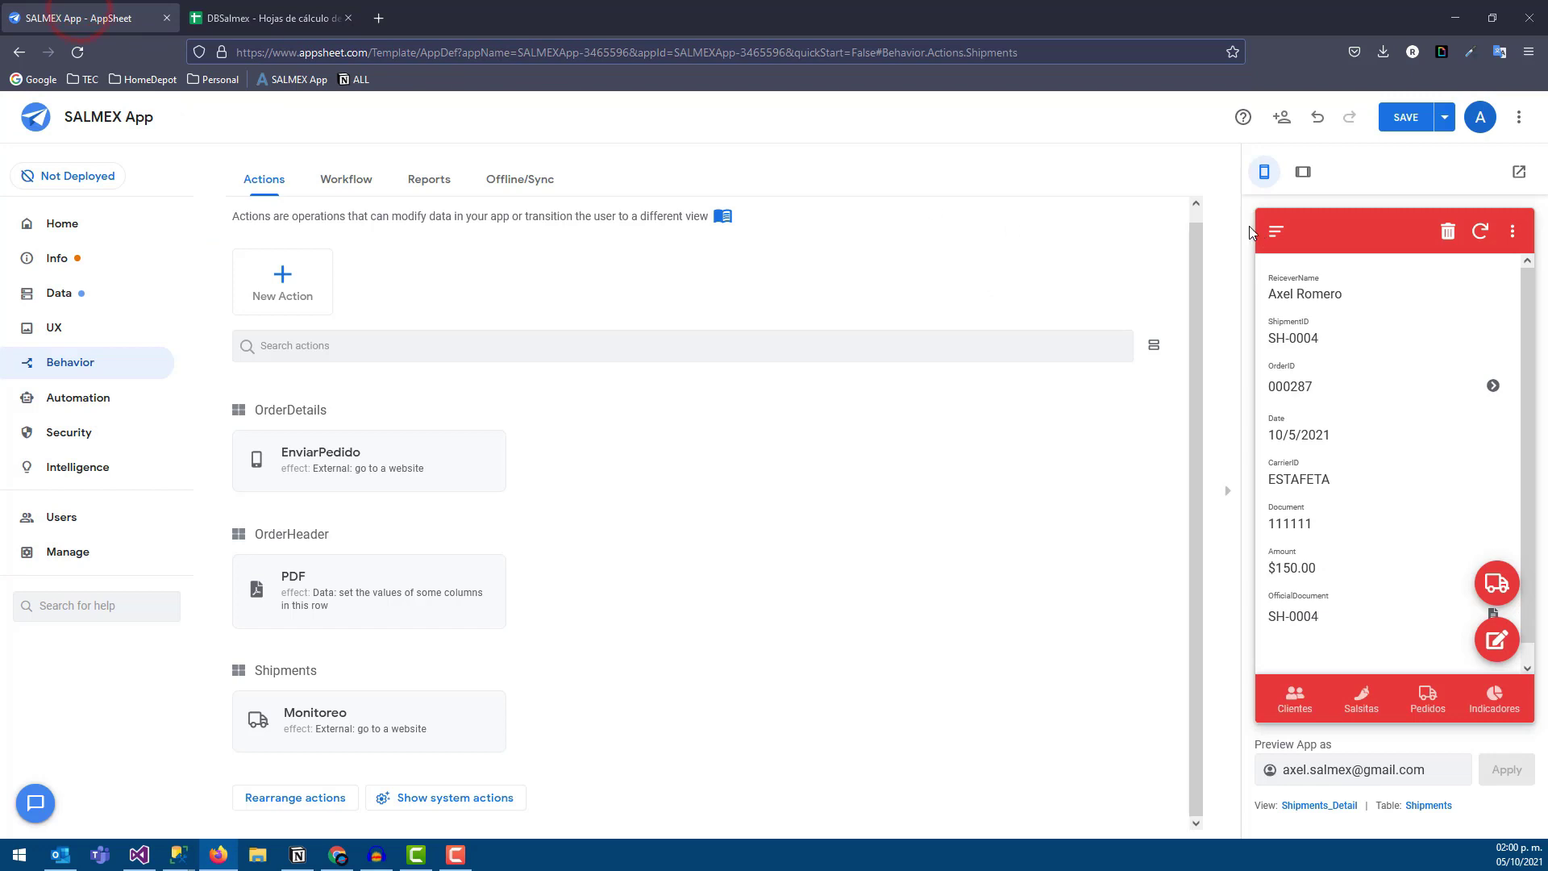
left_click(1273, 236)
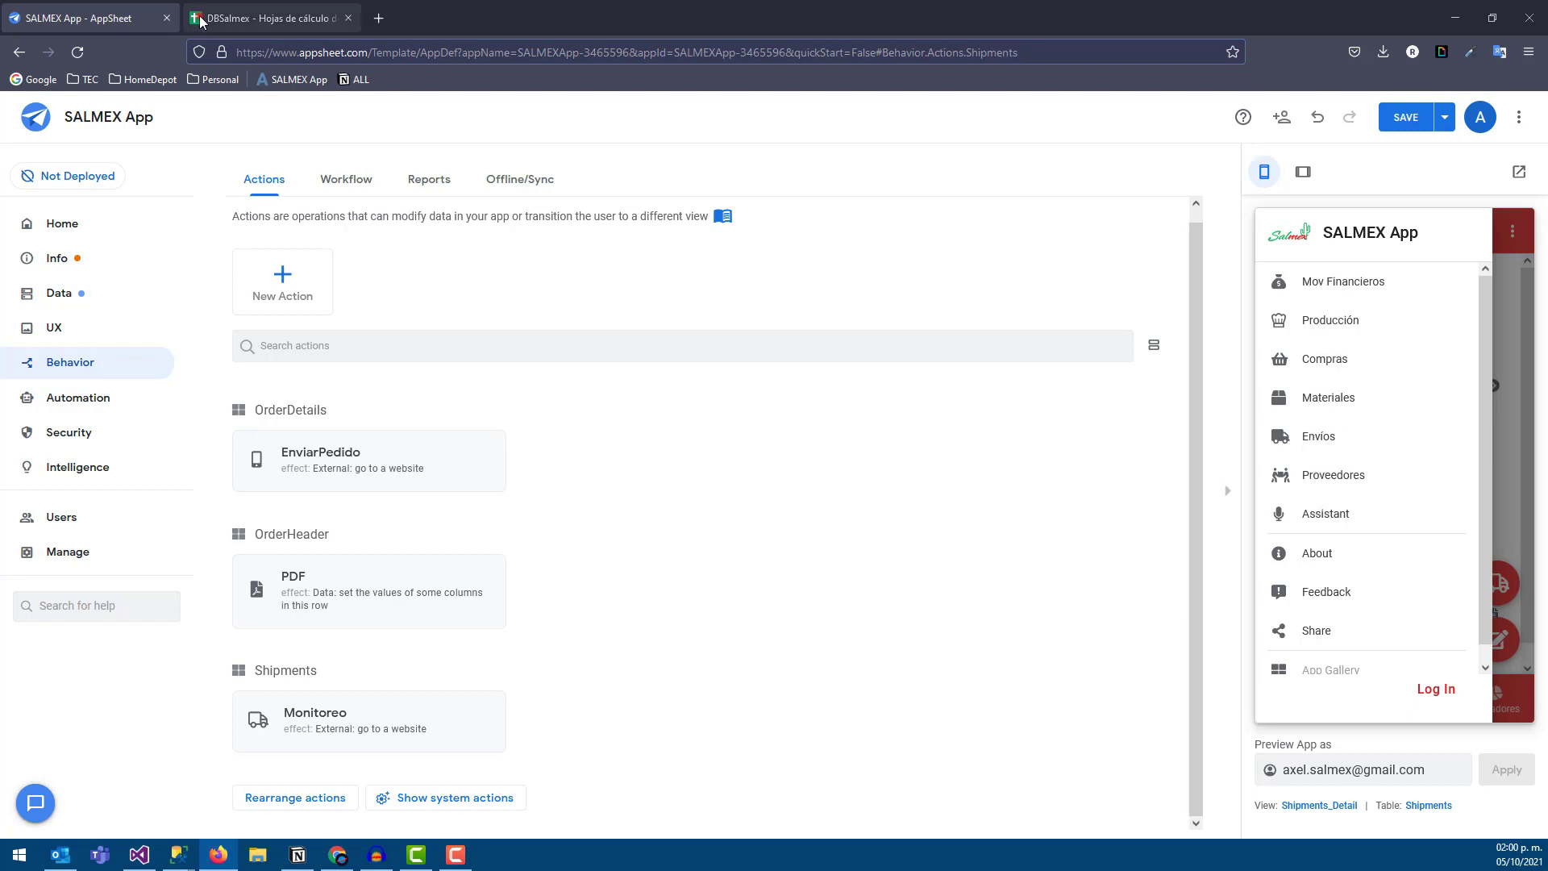
left_click(266, 18)
left_click(66, 228)
left_click(67, 242)
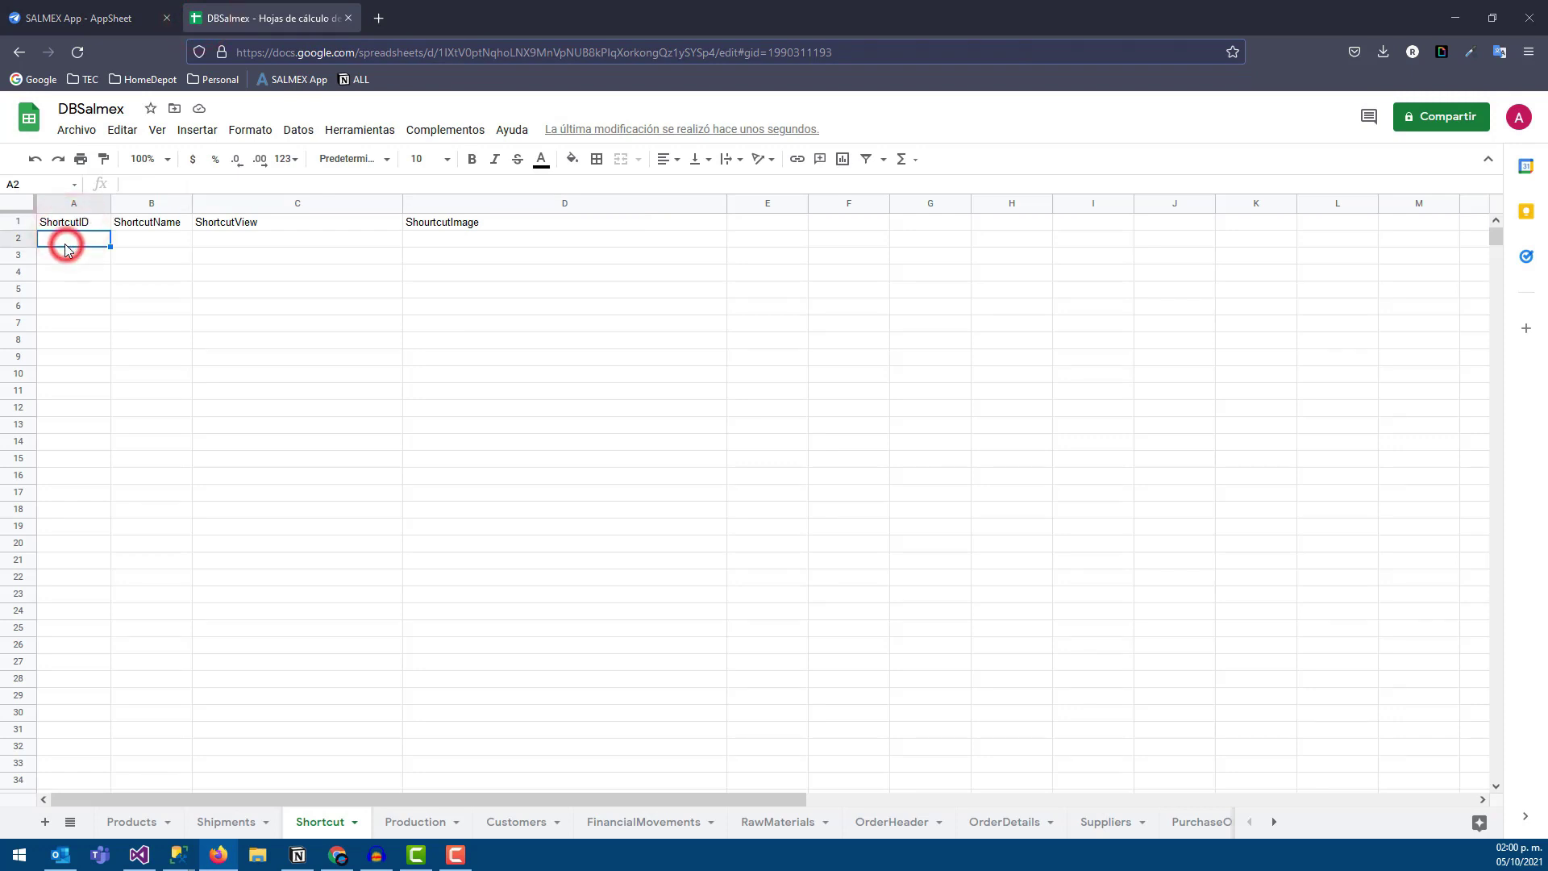
type("1")
key("Tab")
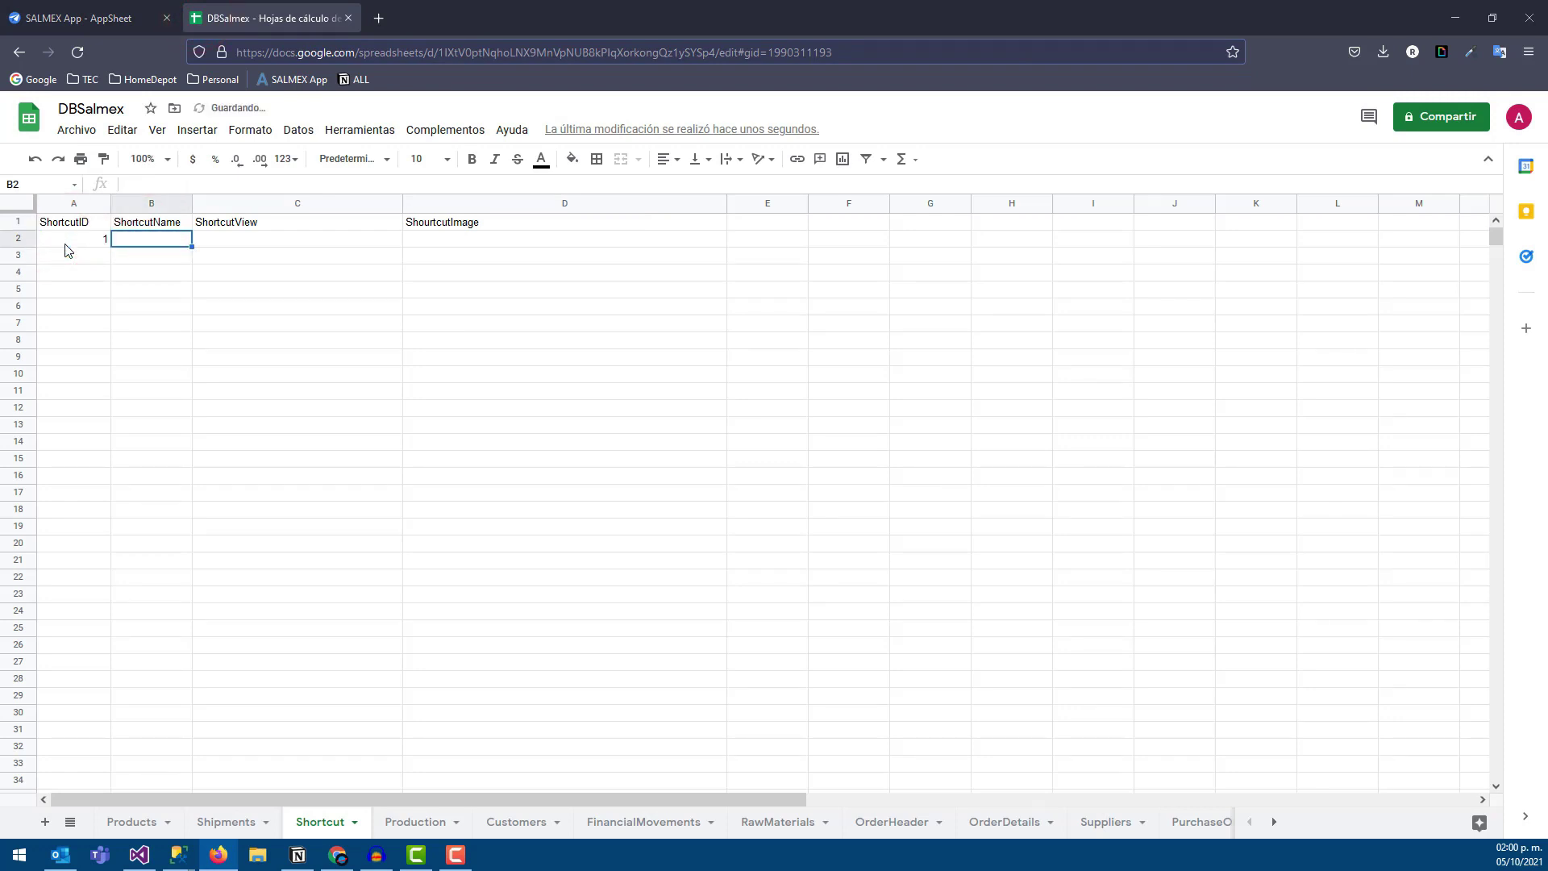
- Narrow column C and enter 'Envíos' as the first shortcut name in B2
mouse_move(297, 204)
left_click_drag(401, 199, 290, 201)
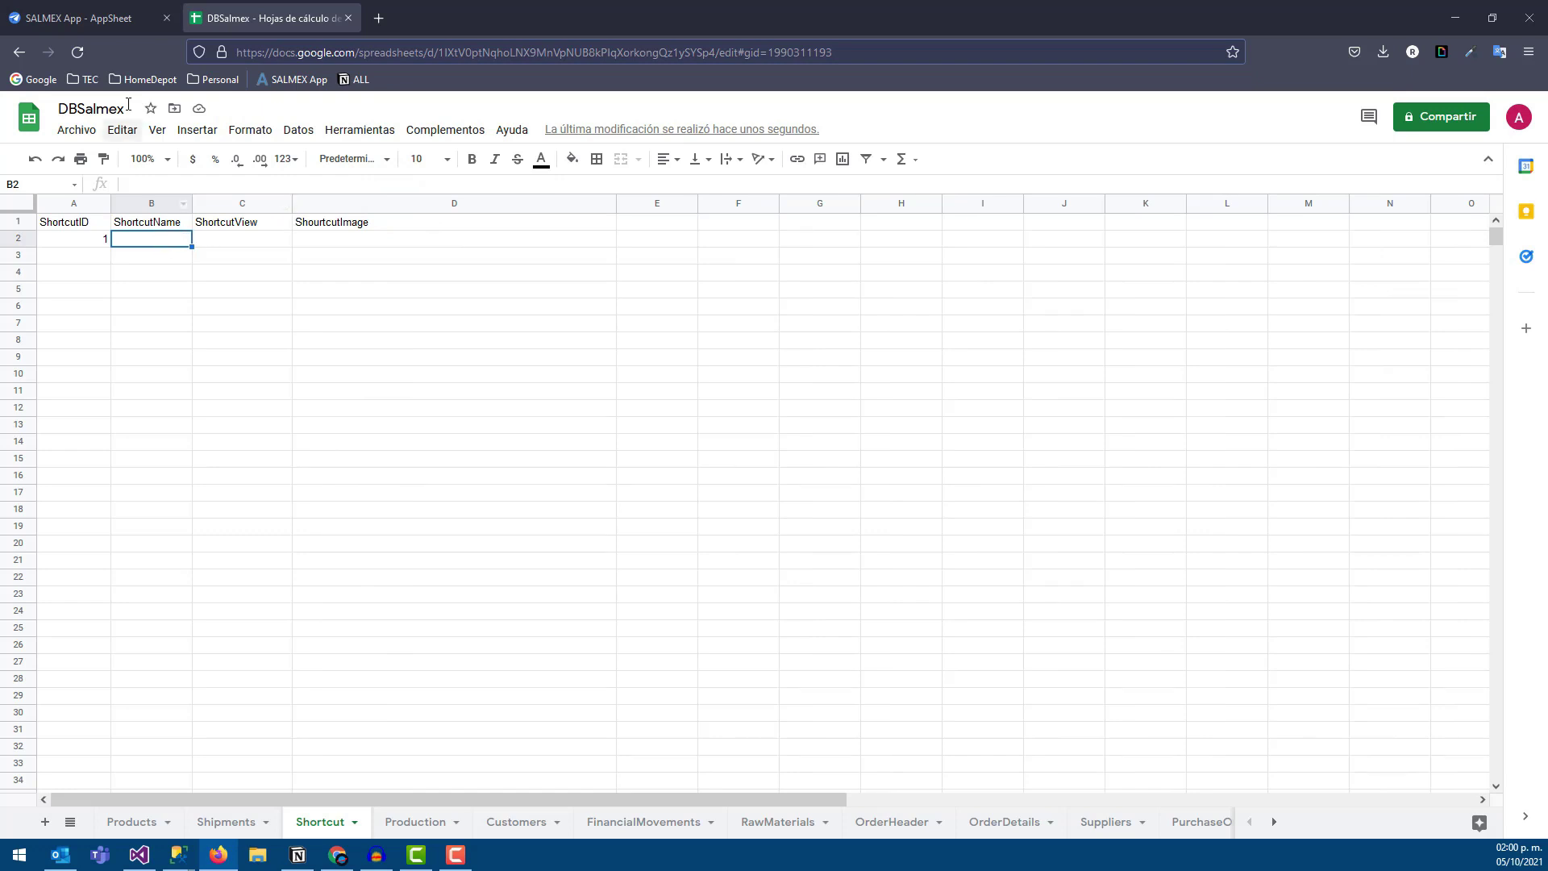
left_click(91, 18)
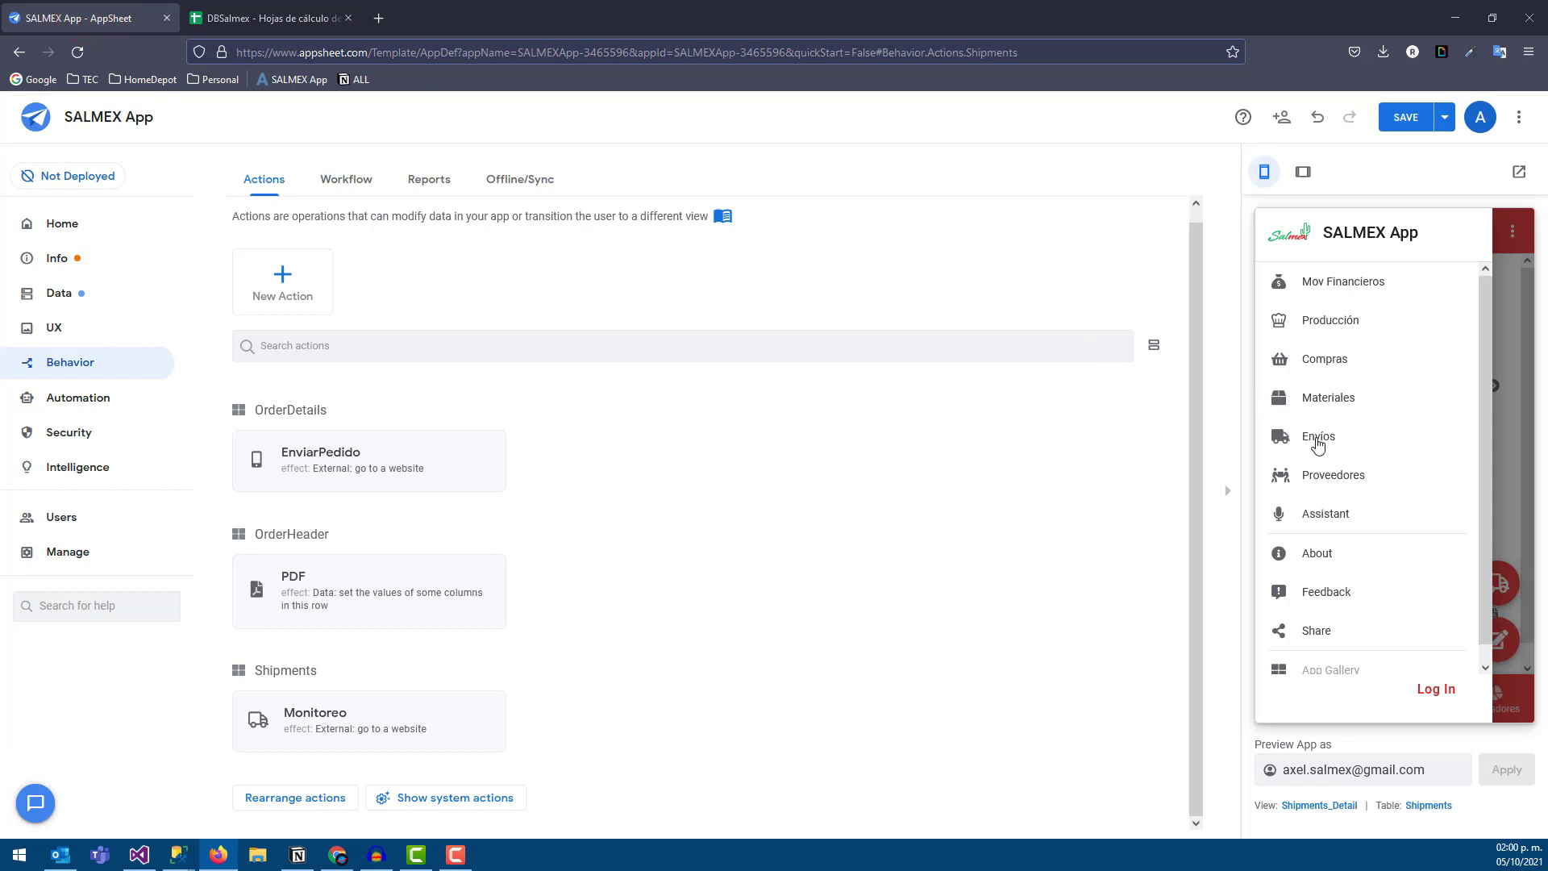
left_click(302, 11)
type("E")
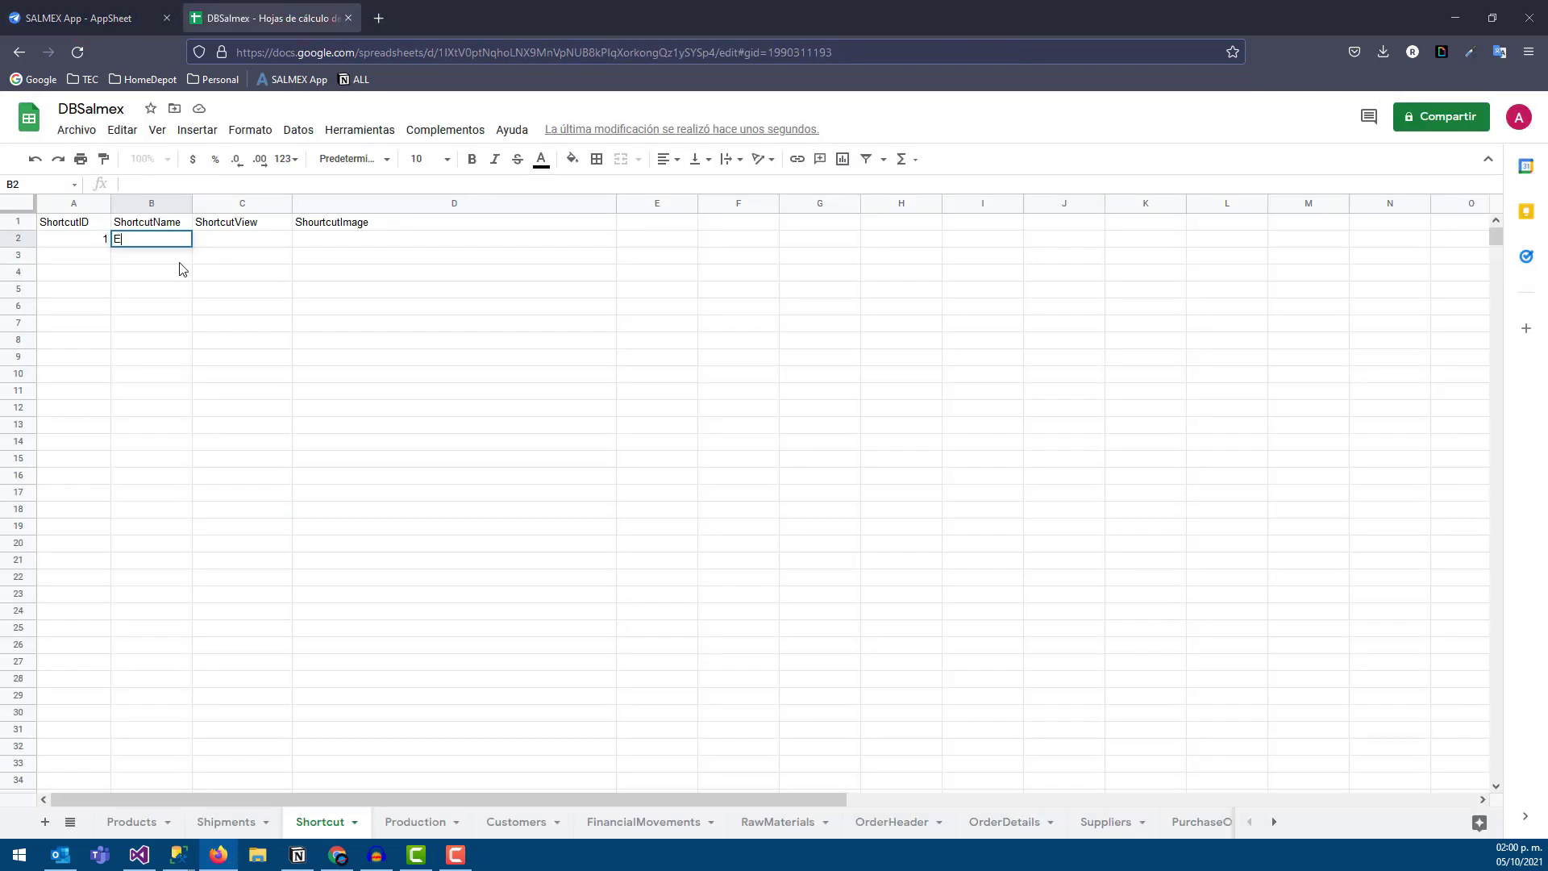
key("BackSpace")
key("BackSpace")
key("Tab")
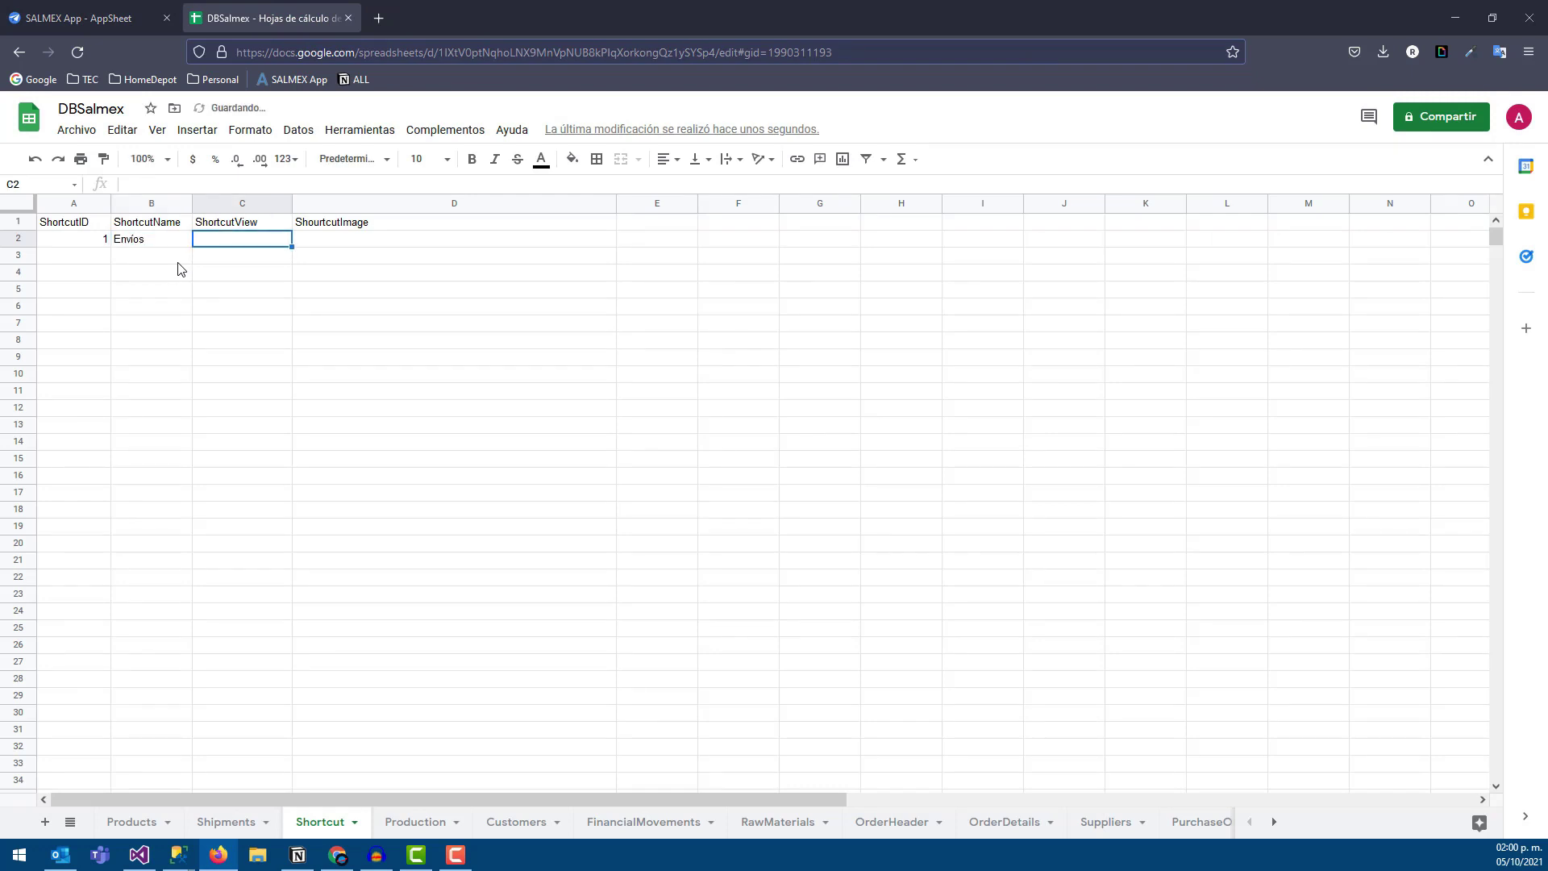
left_click(125, 19)
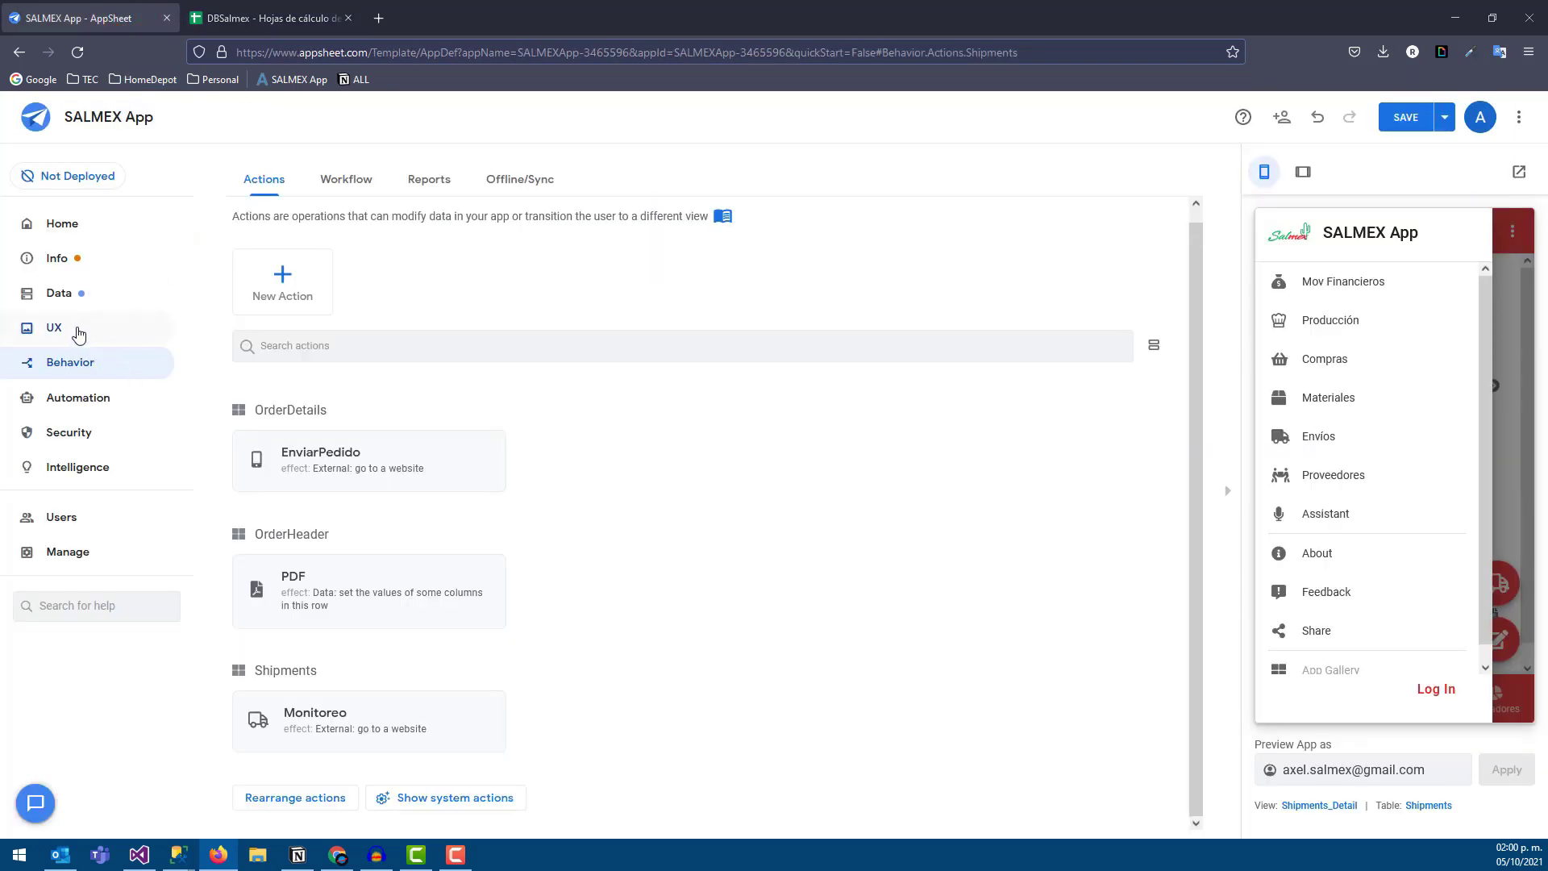
- Create a trial view in UX > Views, check its data options, then delete it
left_click(71, 295)
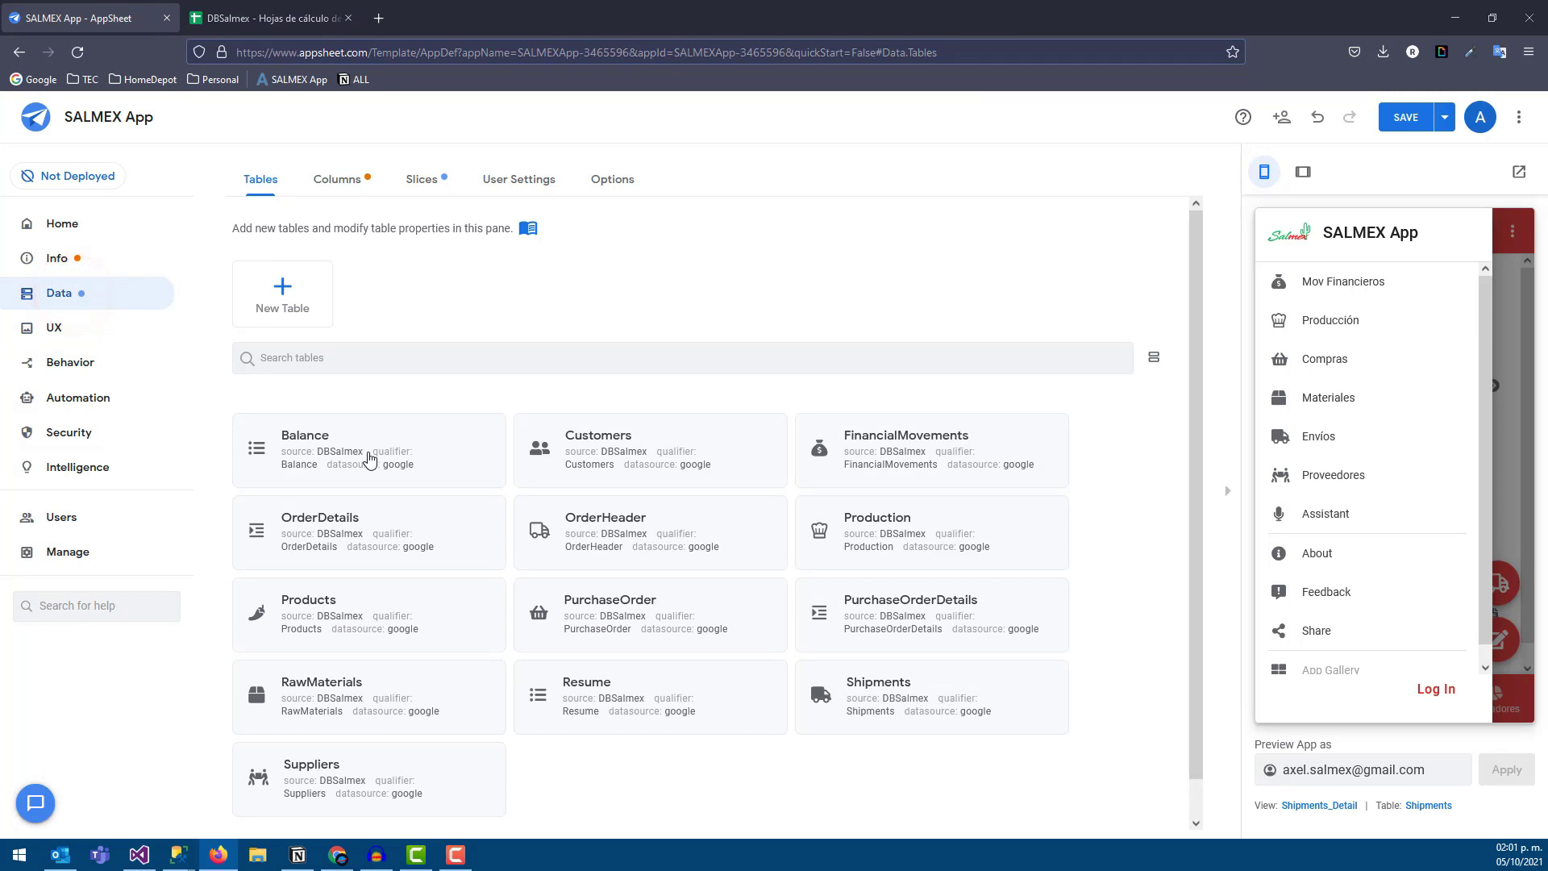
left_click(117, 322)
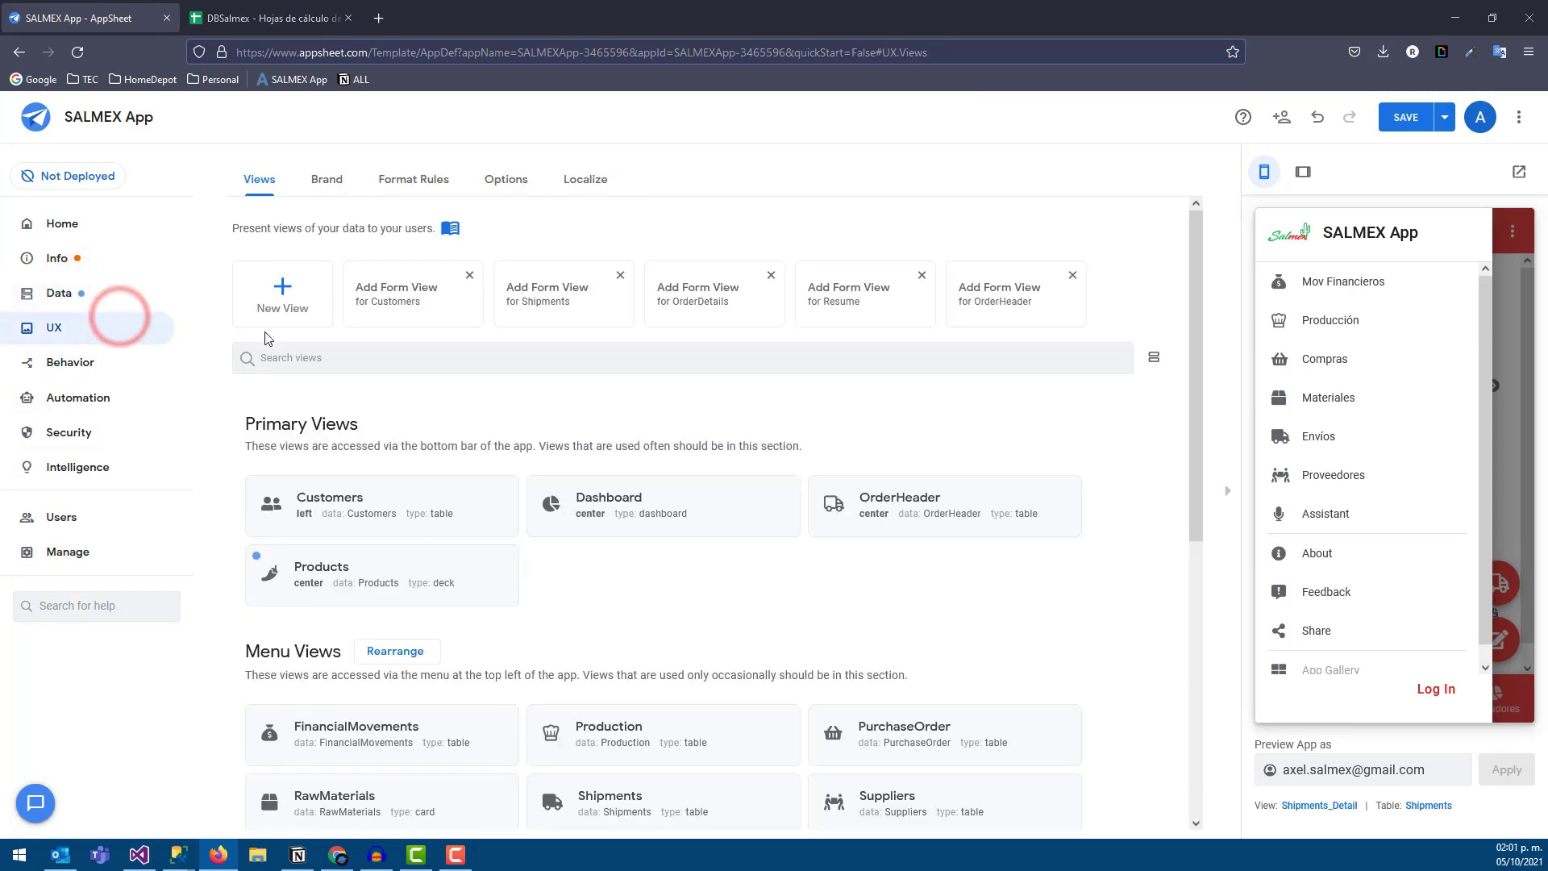
left_click(281, 313)
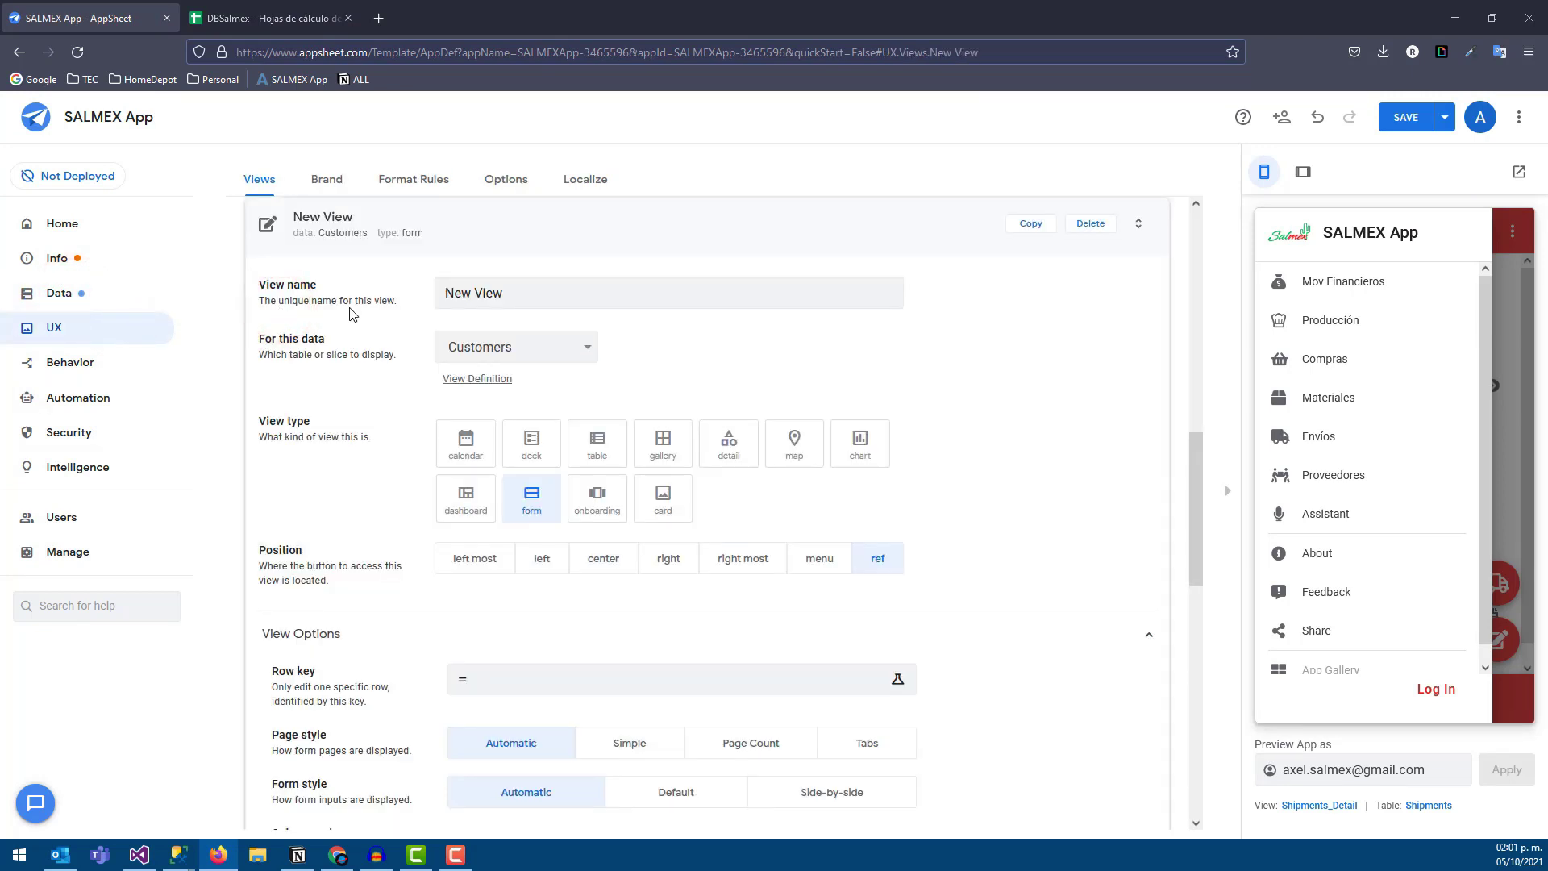
left_click(539, 352)
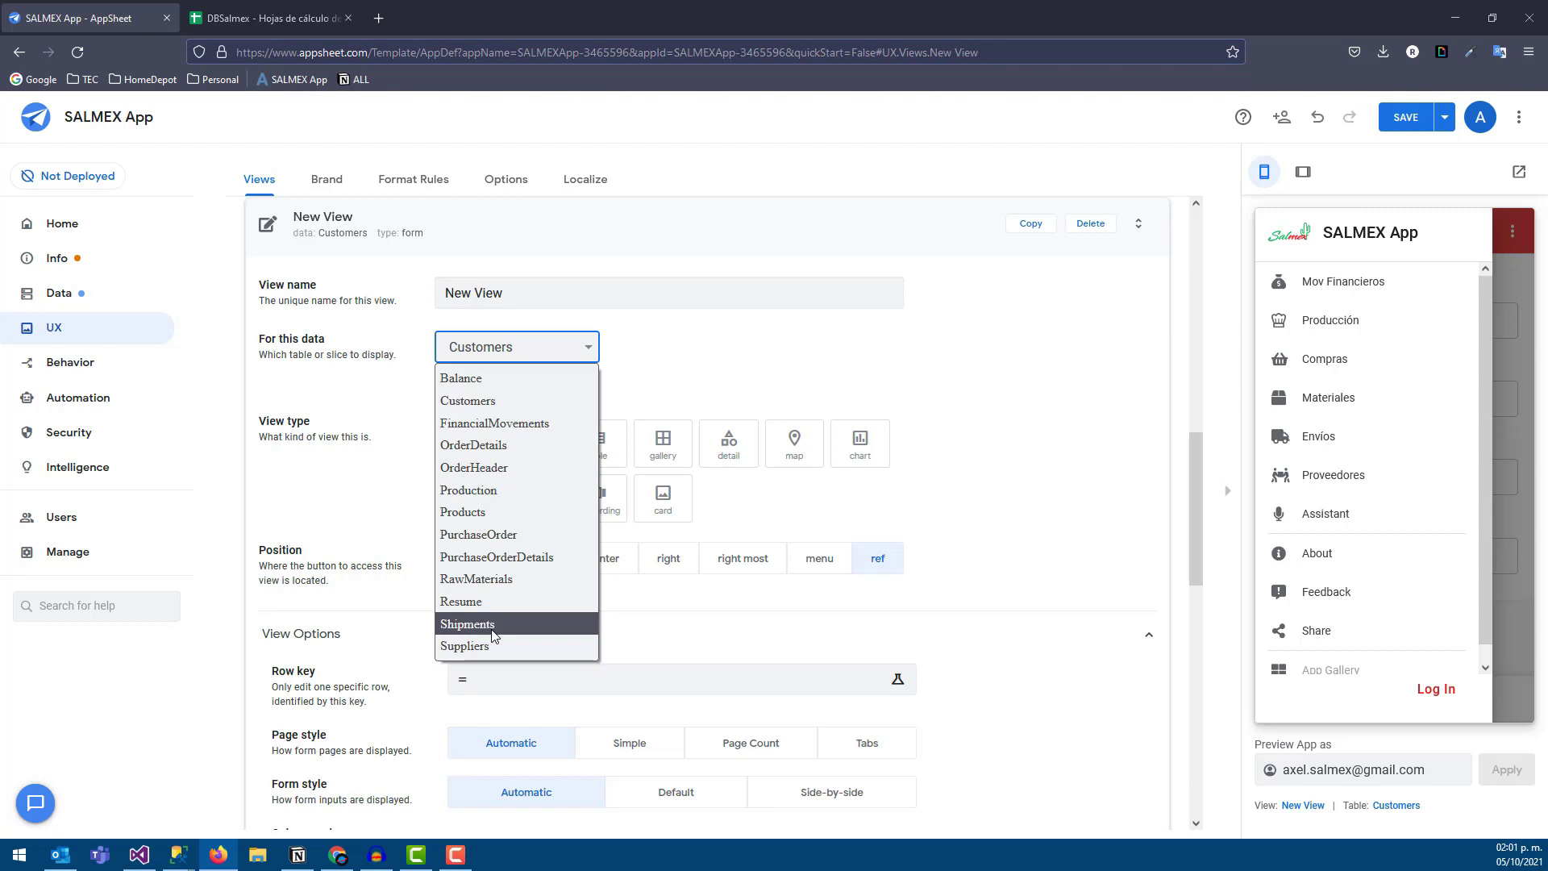
left_click(1092, 226)
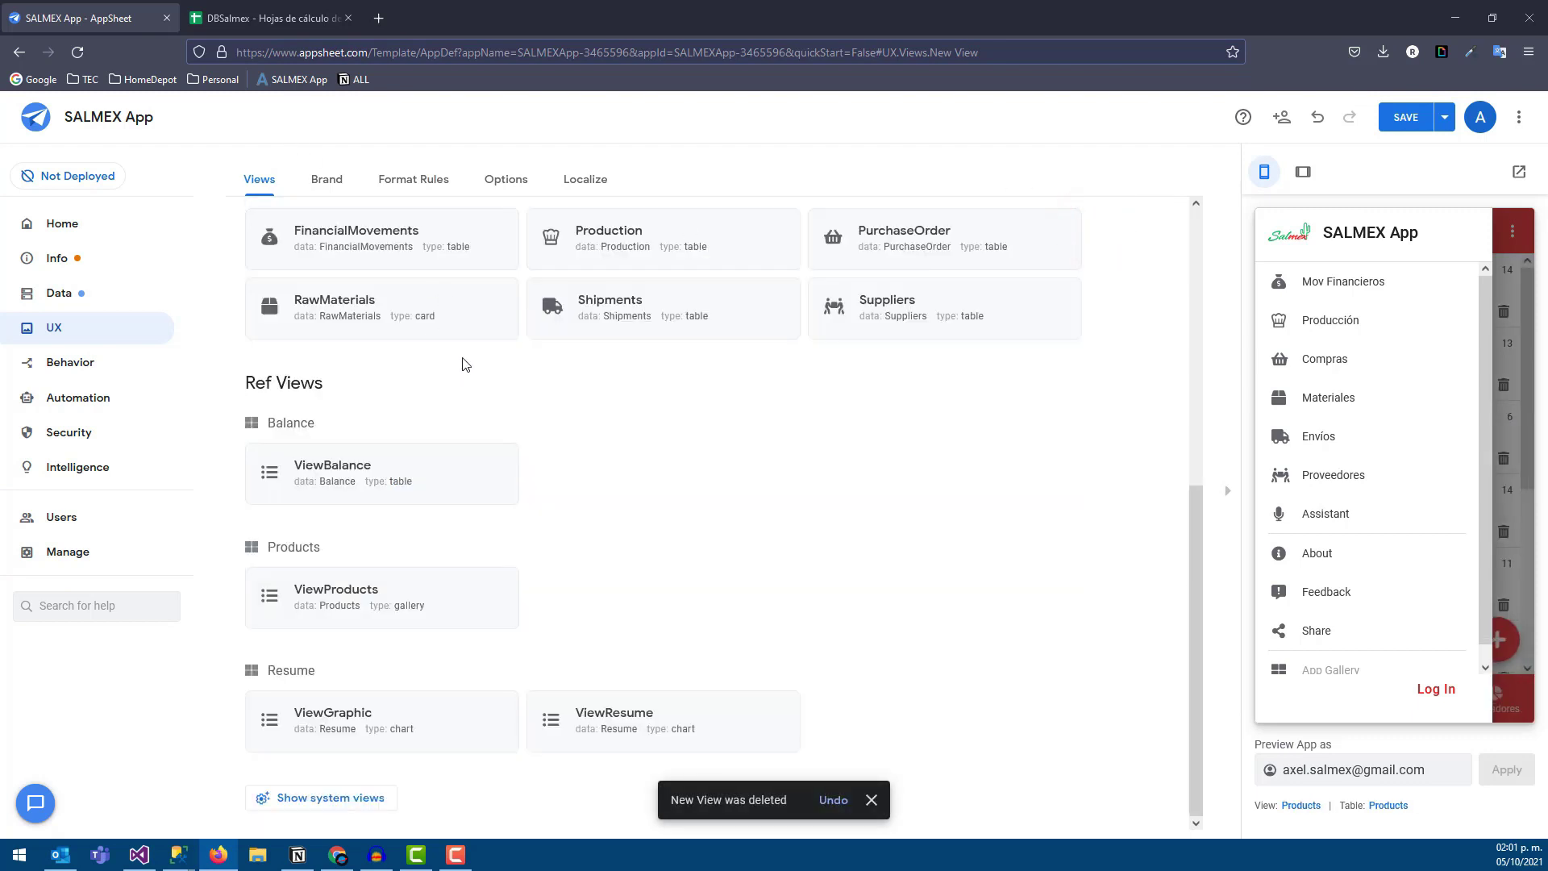
left_click(286, 20)
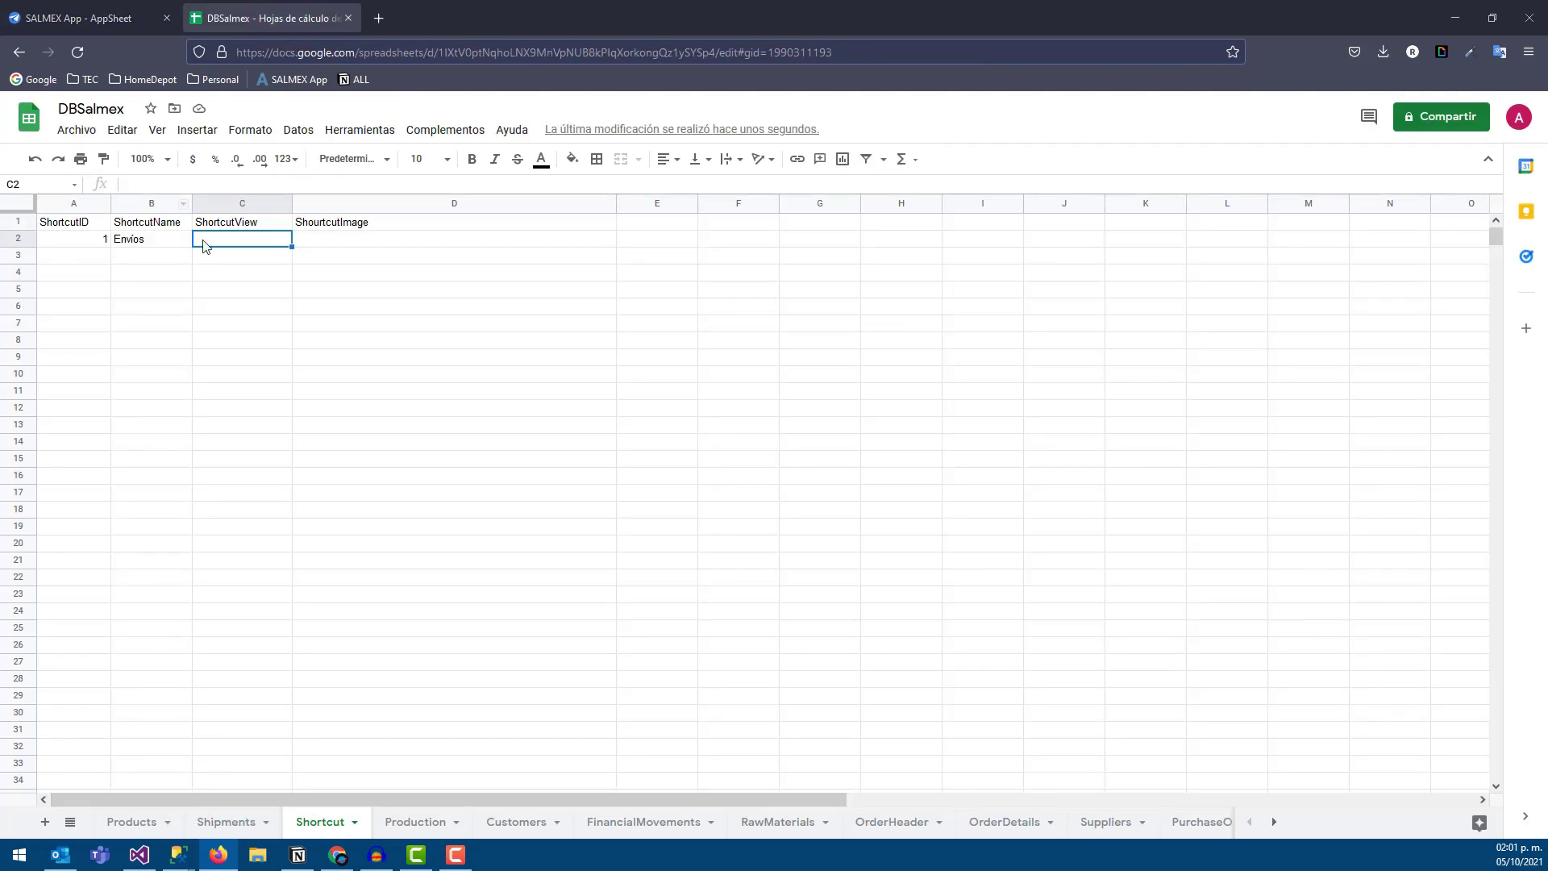
- Enter 'Shipments' as the Envíos shortcut's view in C2, checking view names in AppSheet
left_click(218, 205)
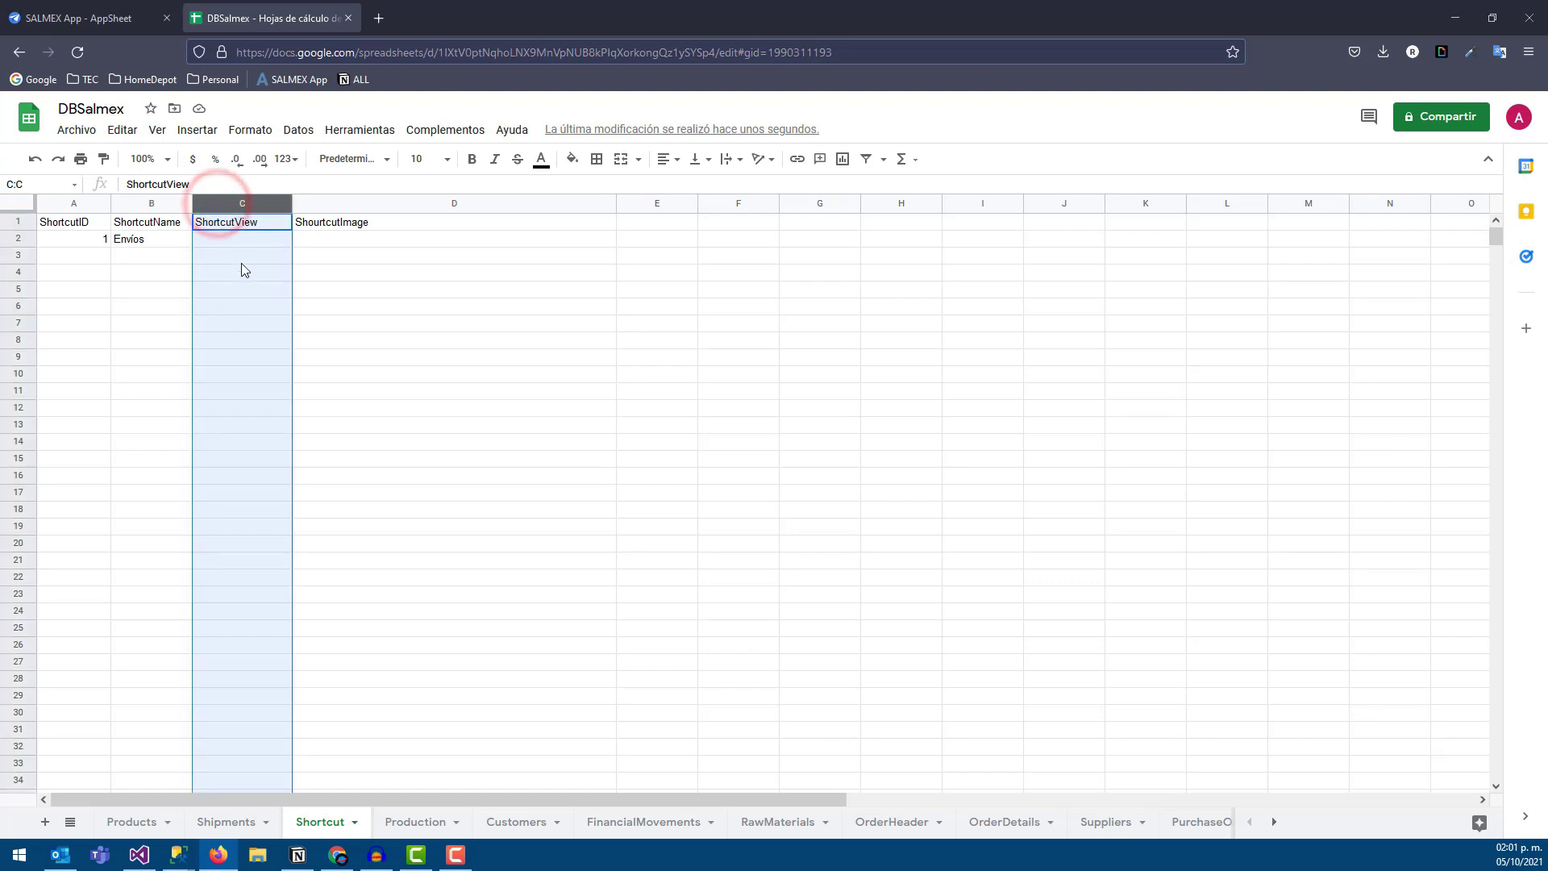
left_click(240, 237)
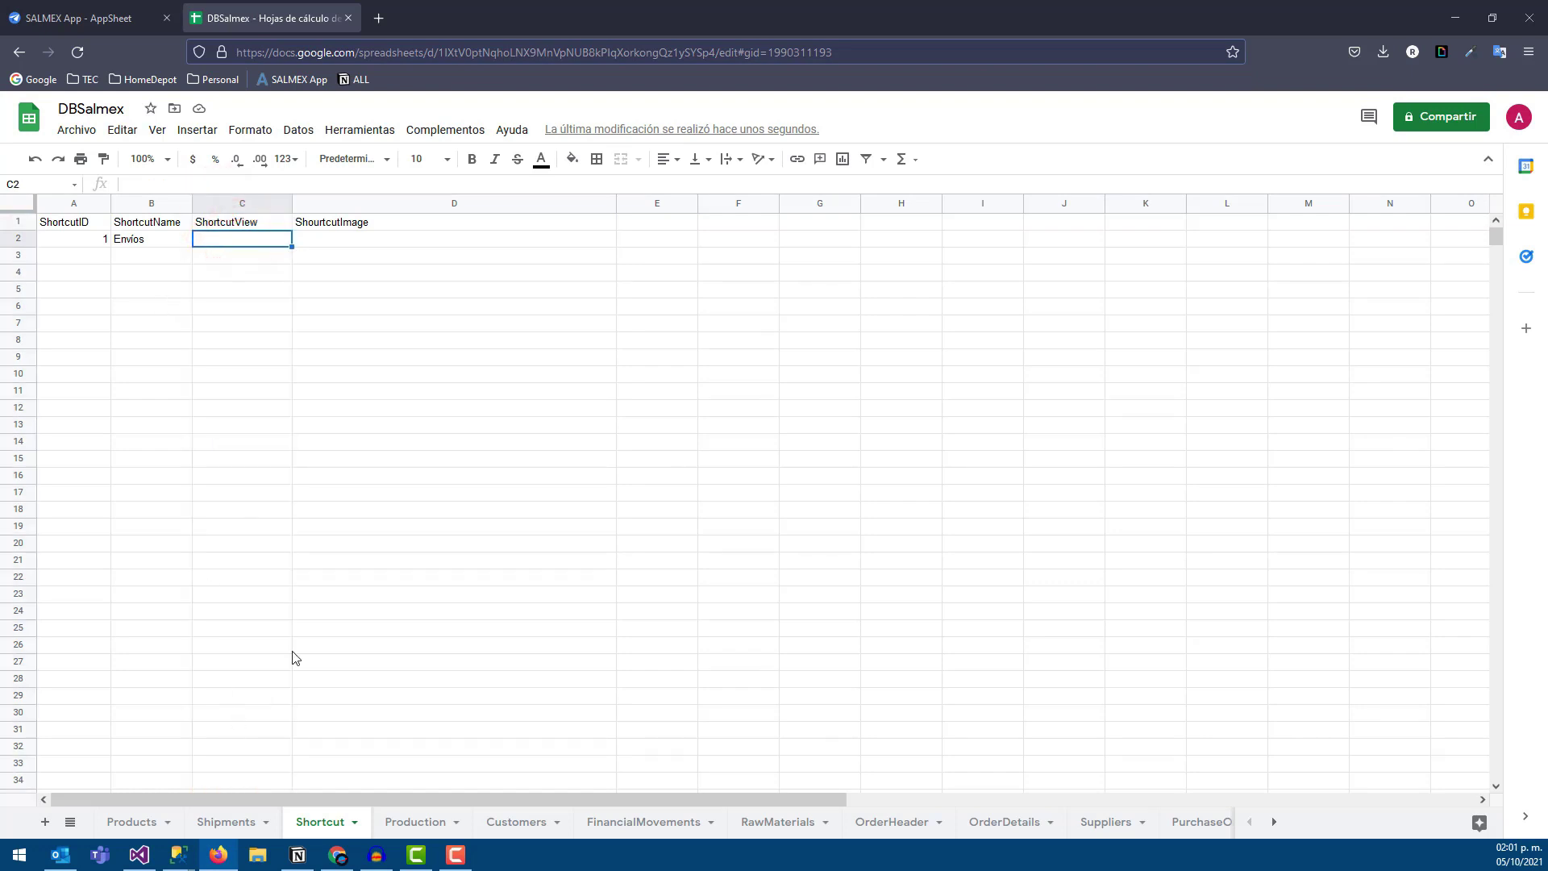
left_click(233, 243)
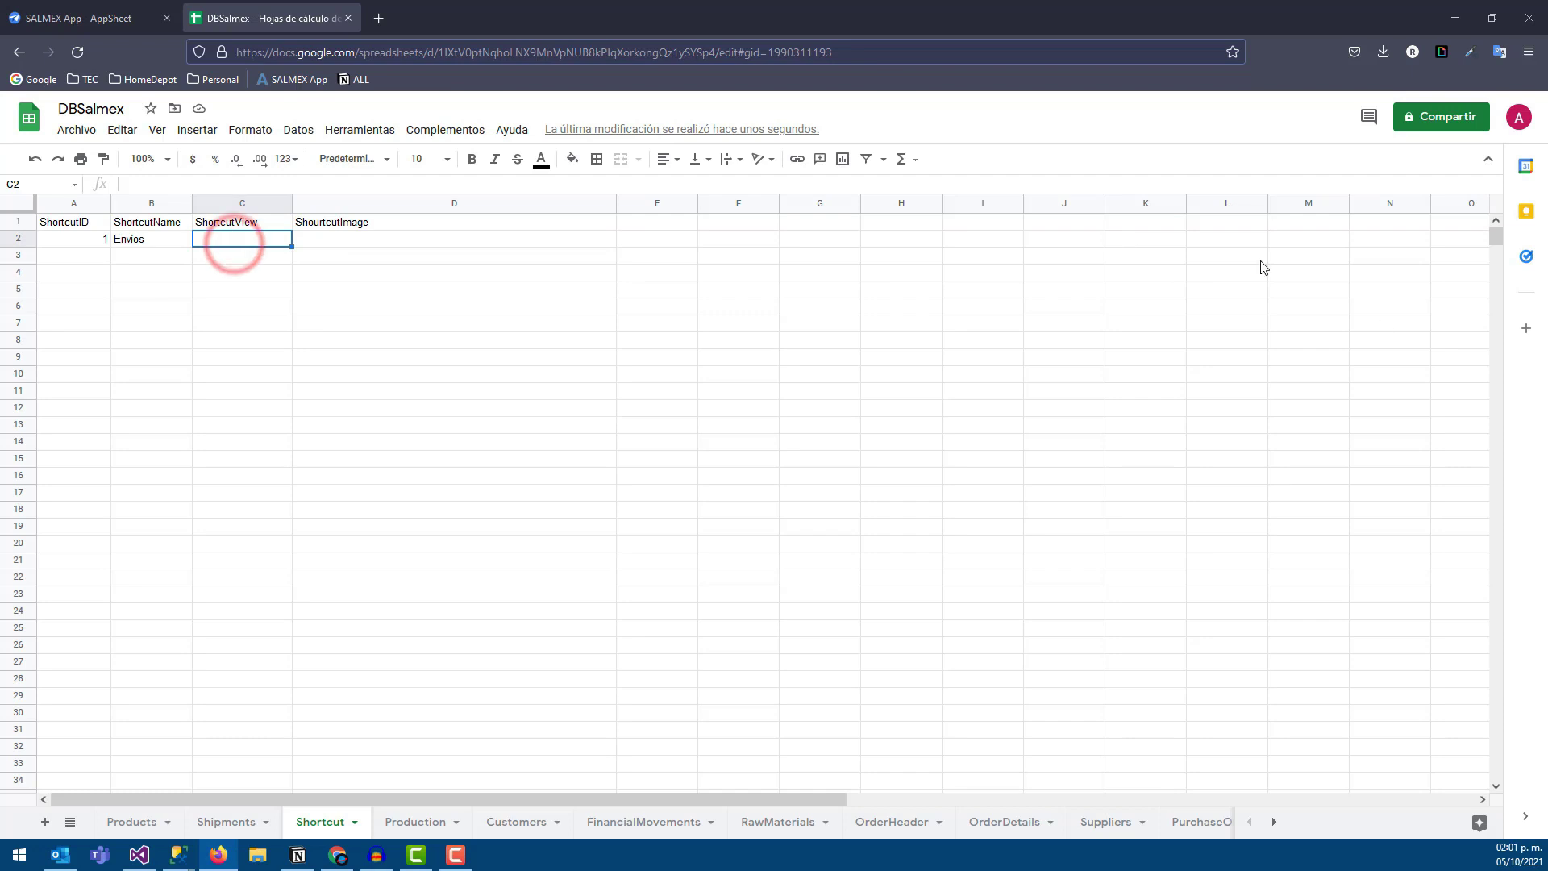
left_click(50, 16)
left_click(300, 18)
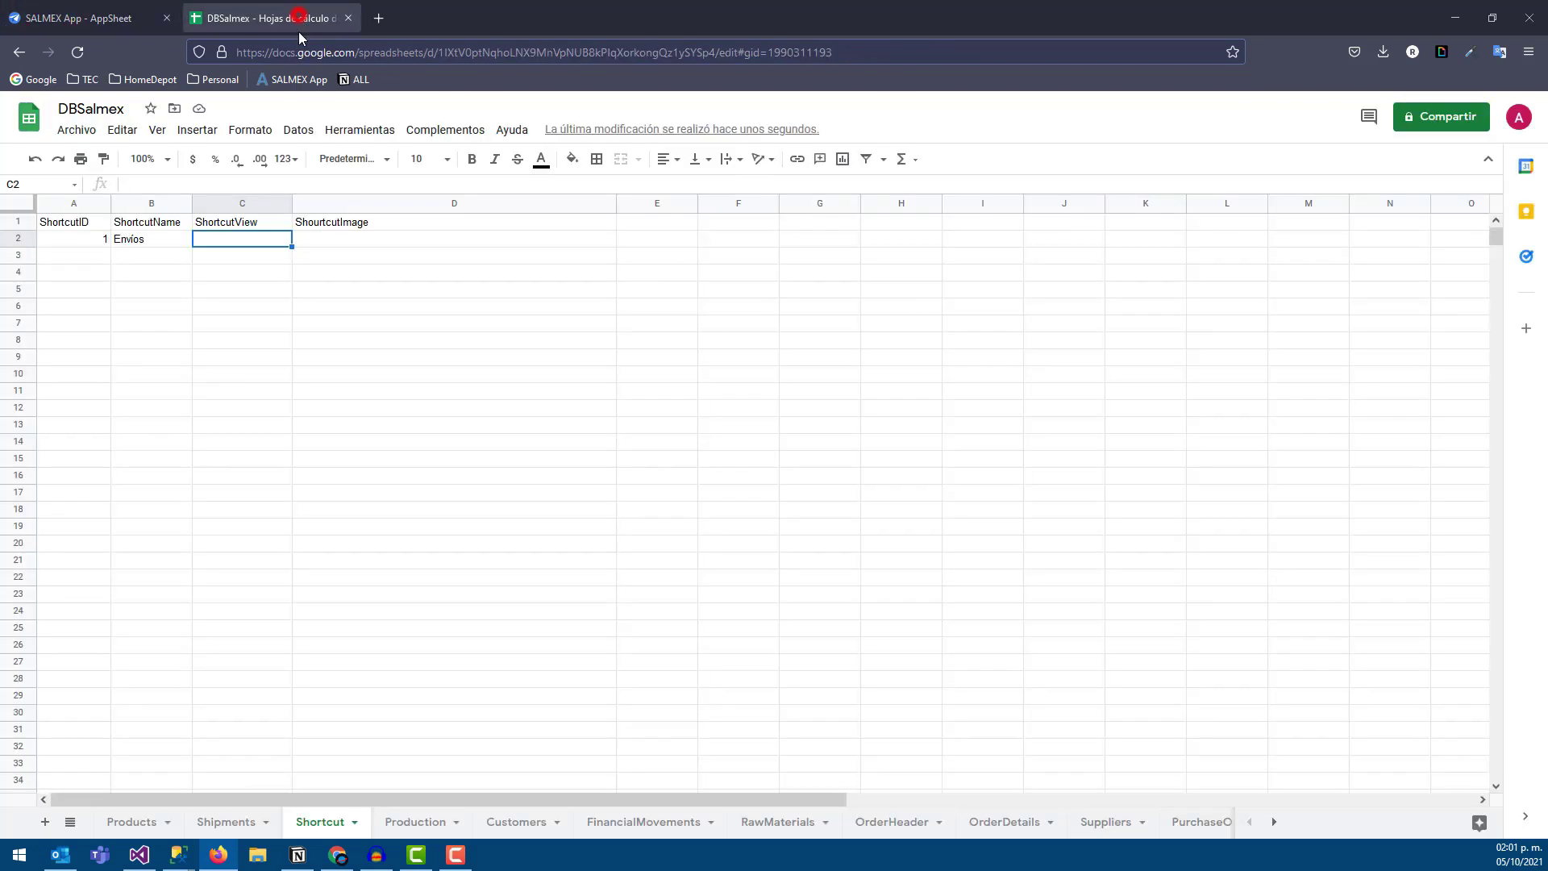
left_click(171, 242)
left_click(149, 244)
left_click(217, 242)
type("Shipments")
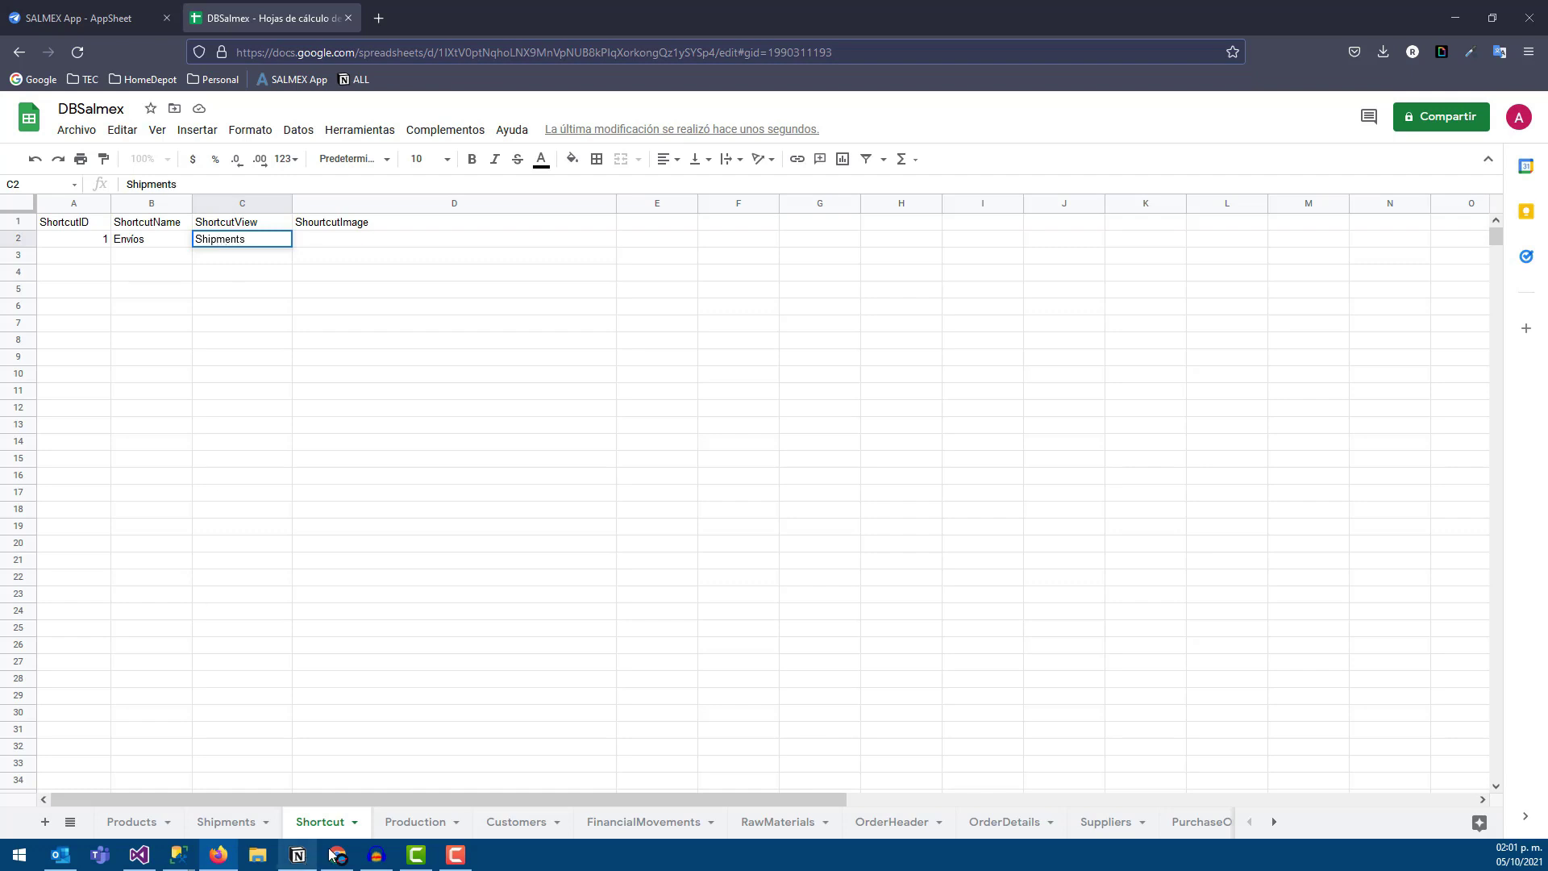
left_click(262, 386)
left_click(310, 244)
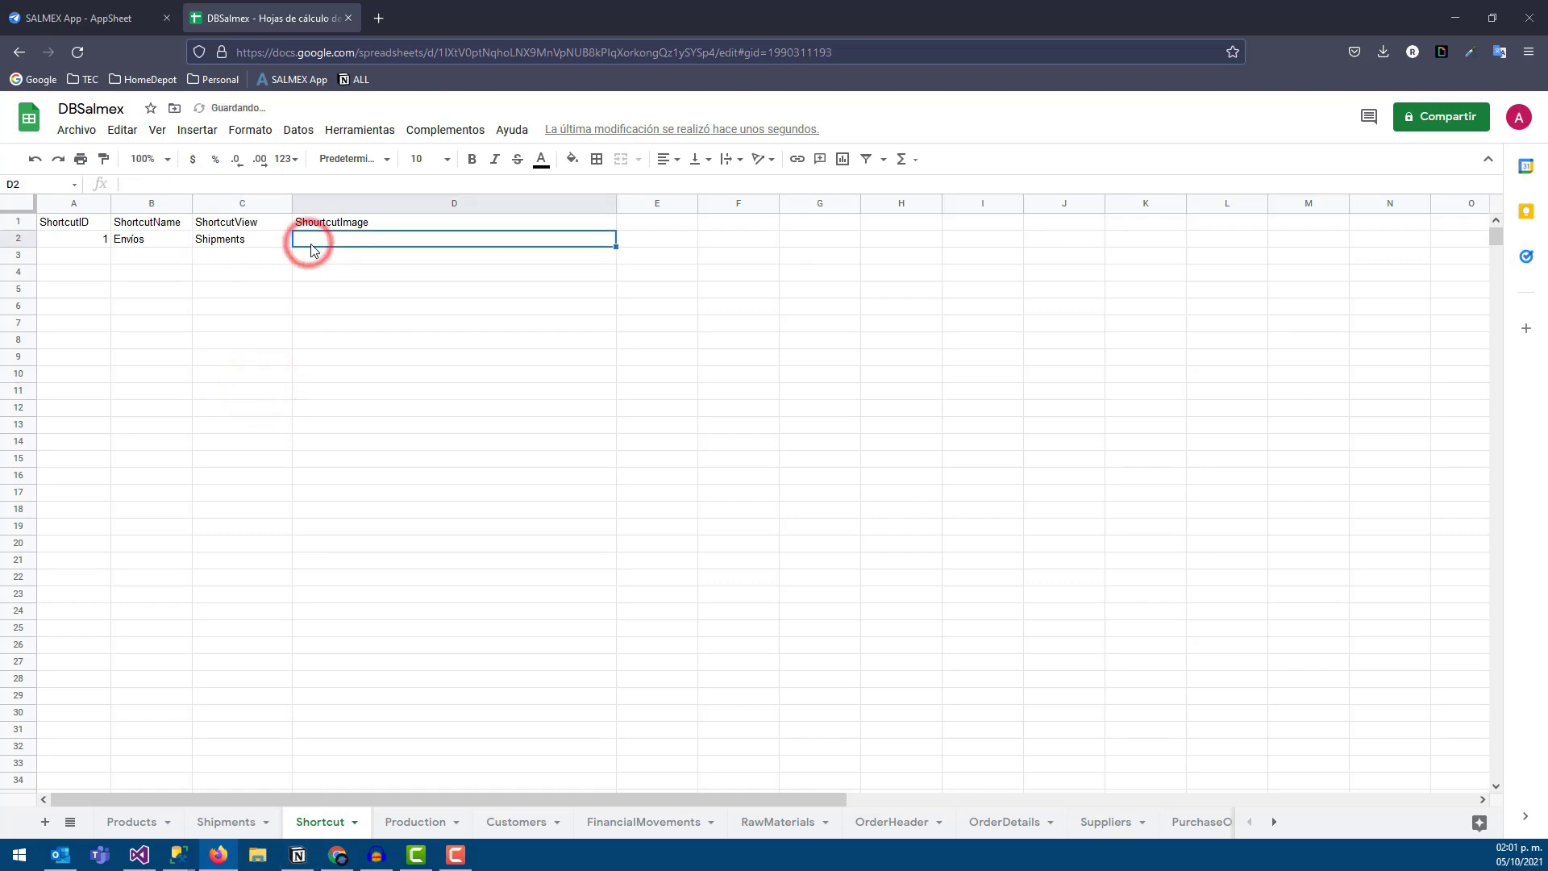
- Enter ShortcutID 2 in A3 and select its name cell
left_click(84, 258)
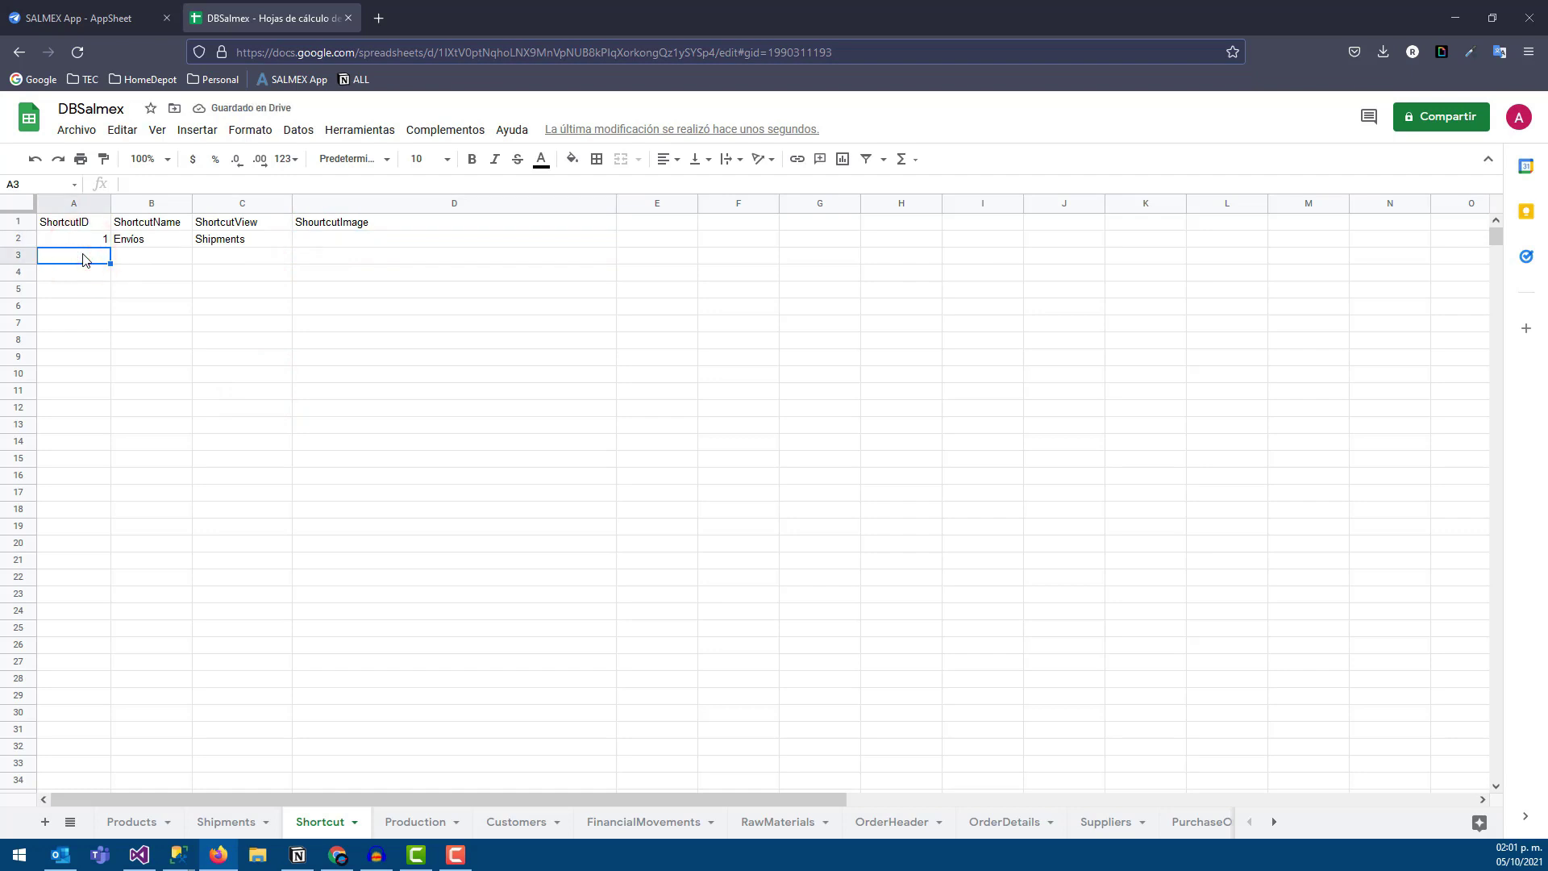
type("2")
key("Return")
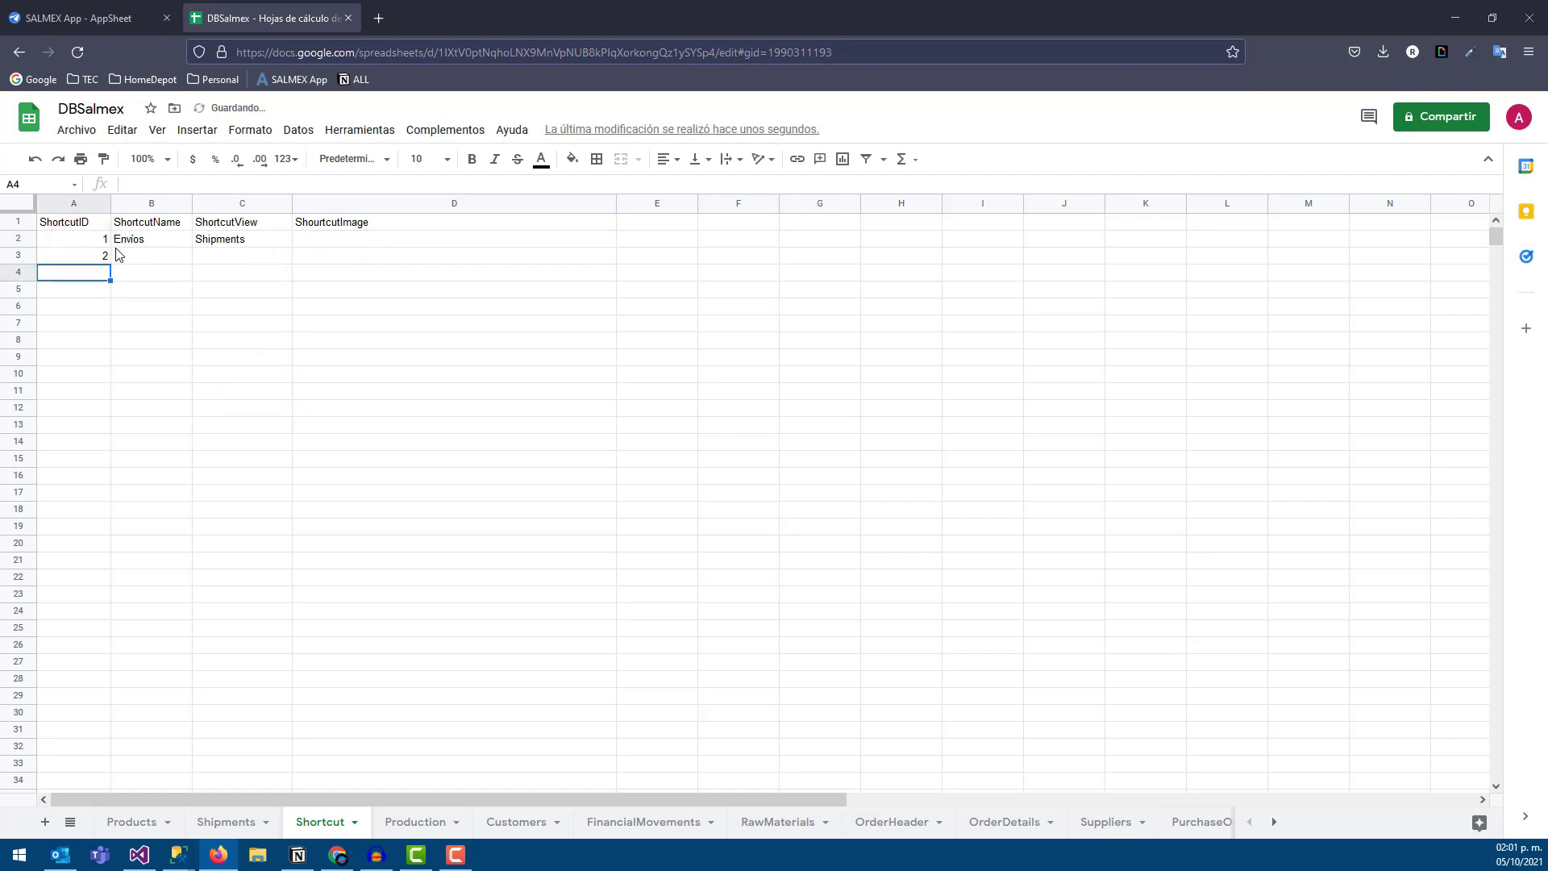
left_click(119, 255)
left_click(109, 18)
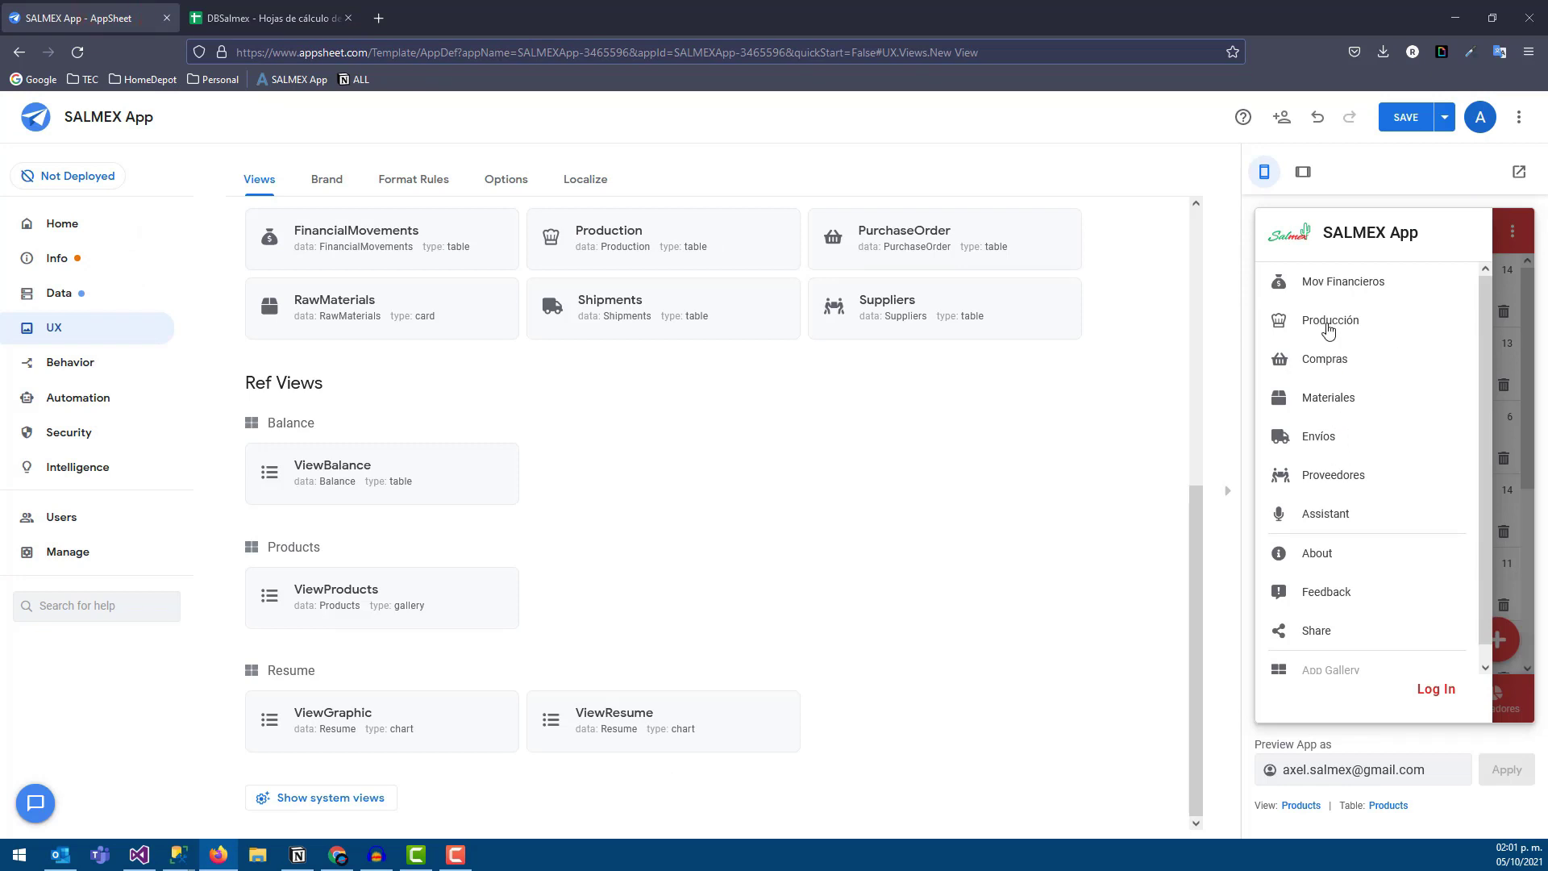
left_click(242, 18)
left_click(125, 256)
- Name shortcut 2 'Producción' with 'Production' as its view
type("Producción")
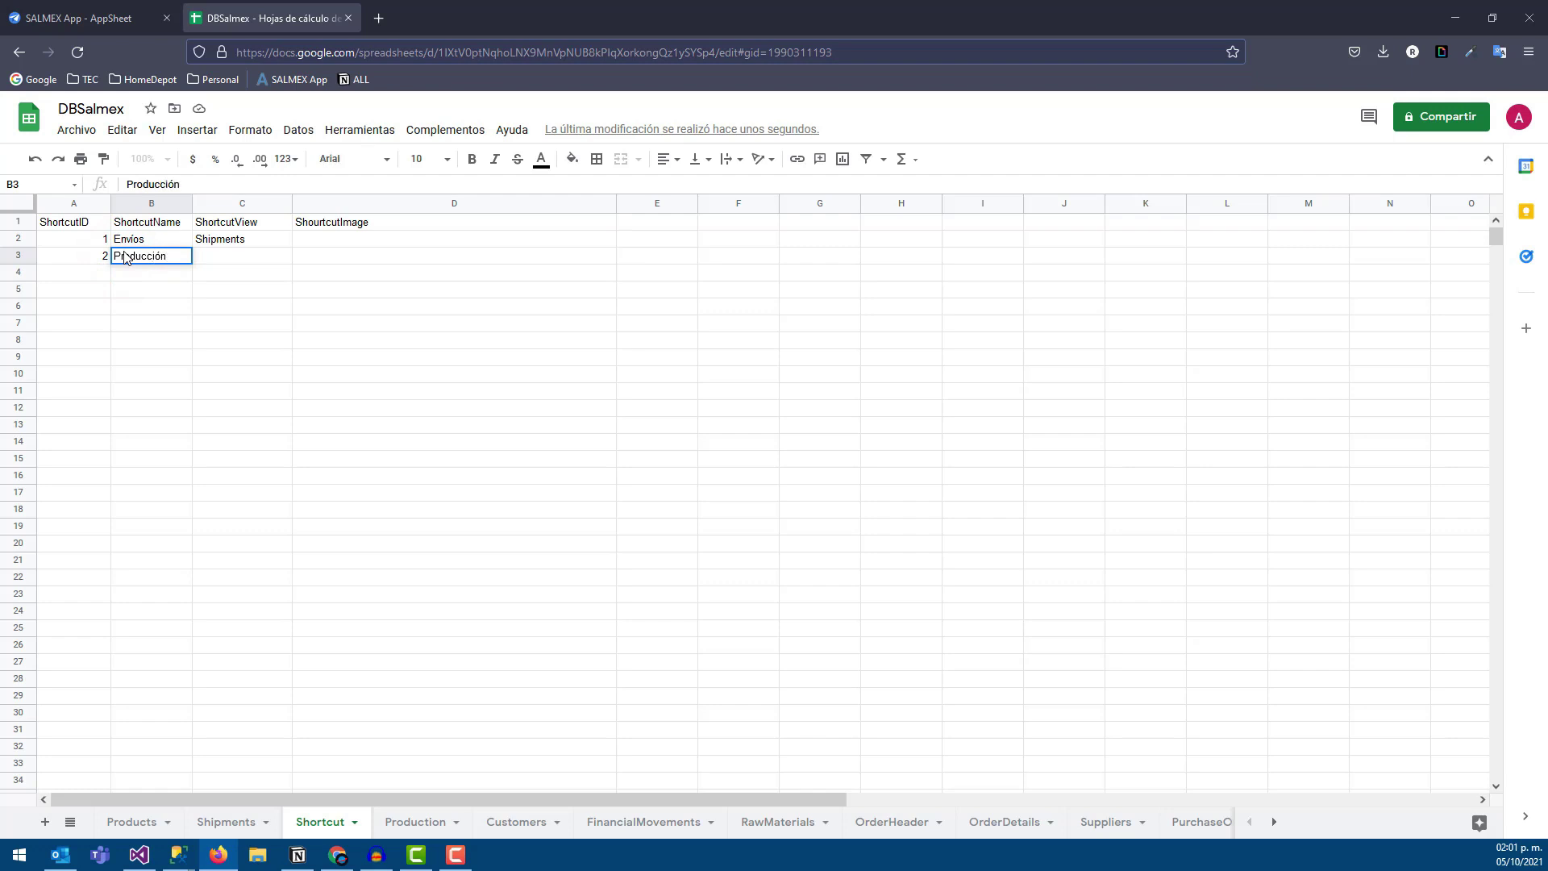
key("Tab")
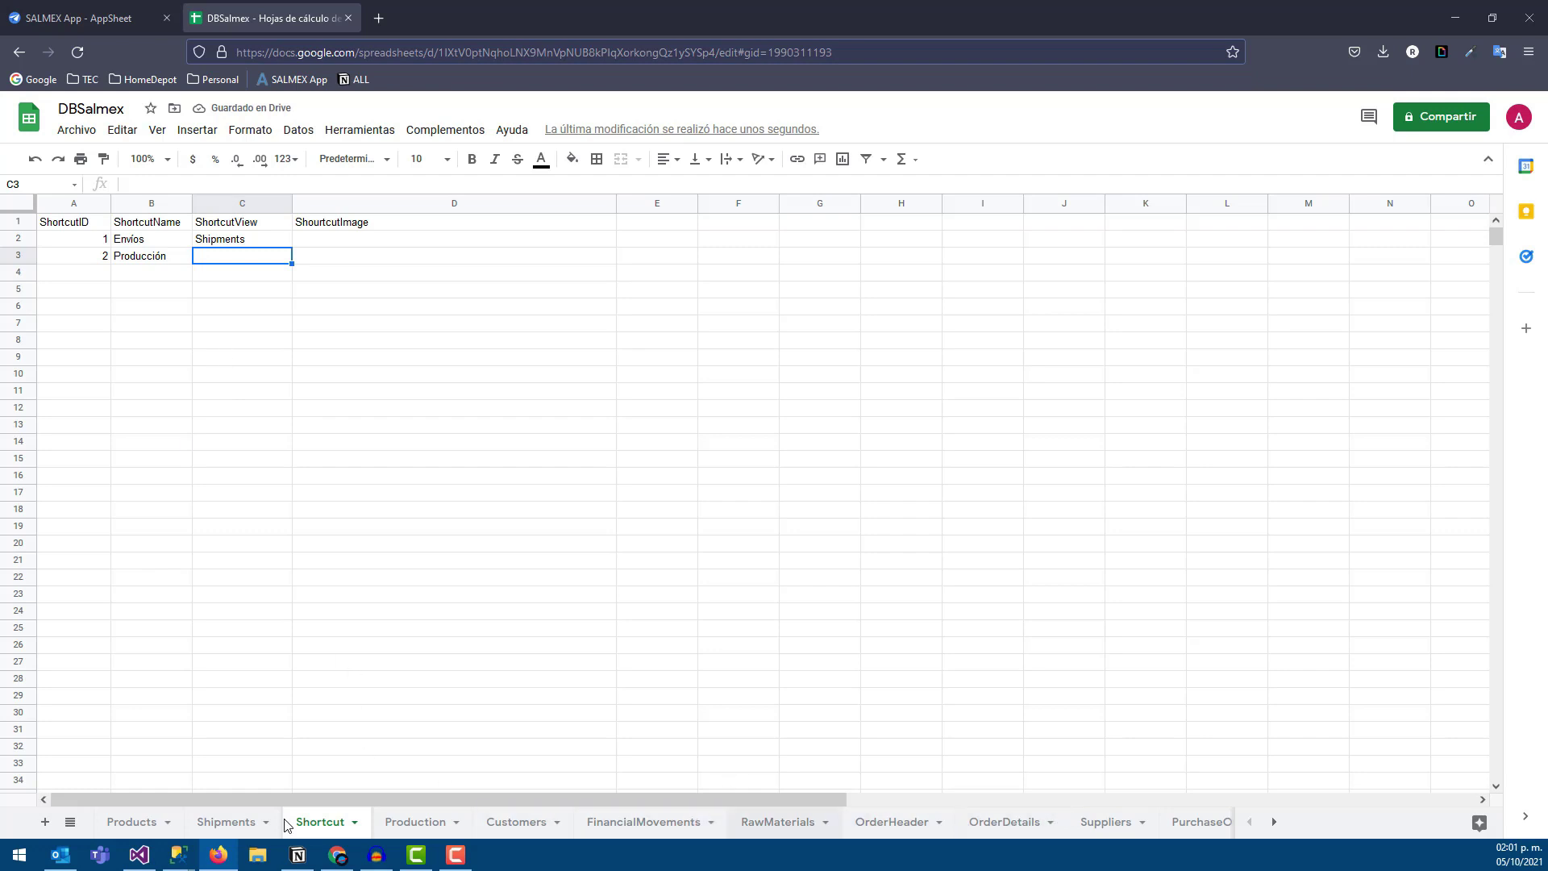
left_click(1272, 822)
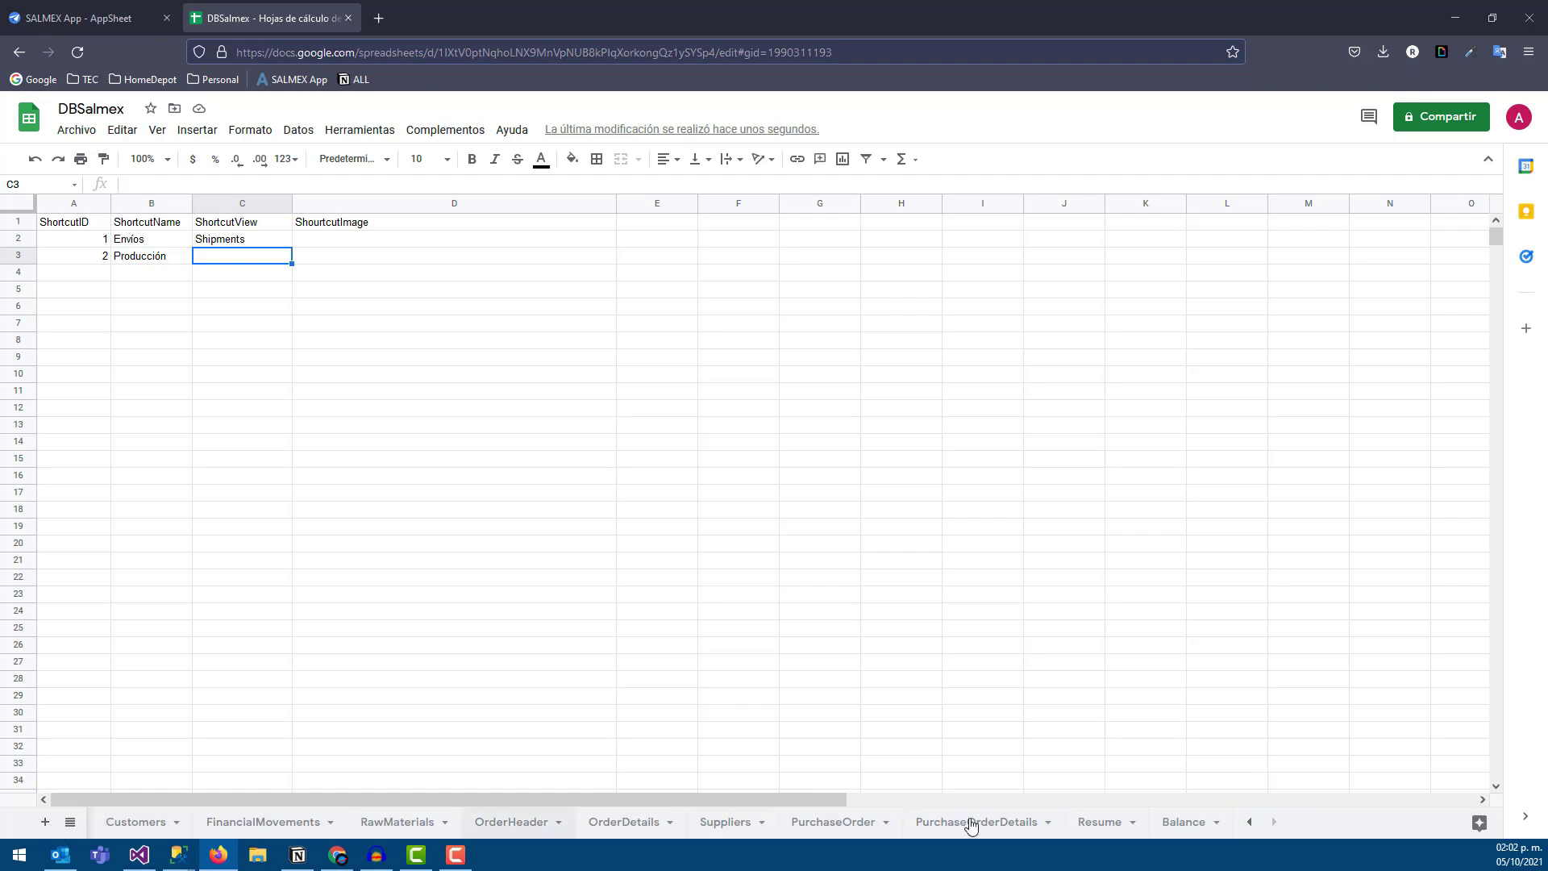
left_click(1249, 822)
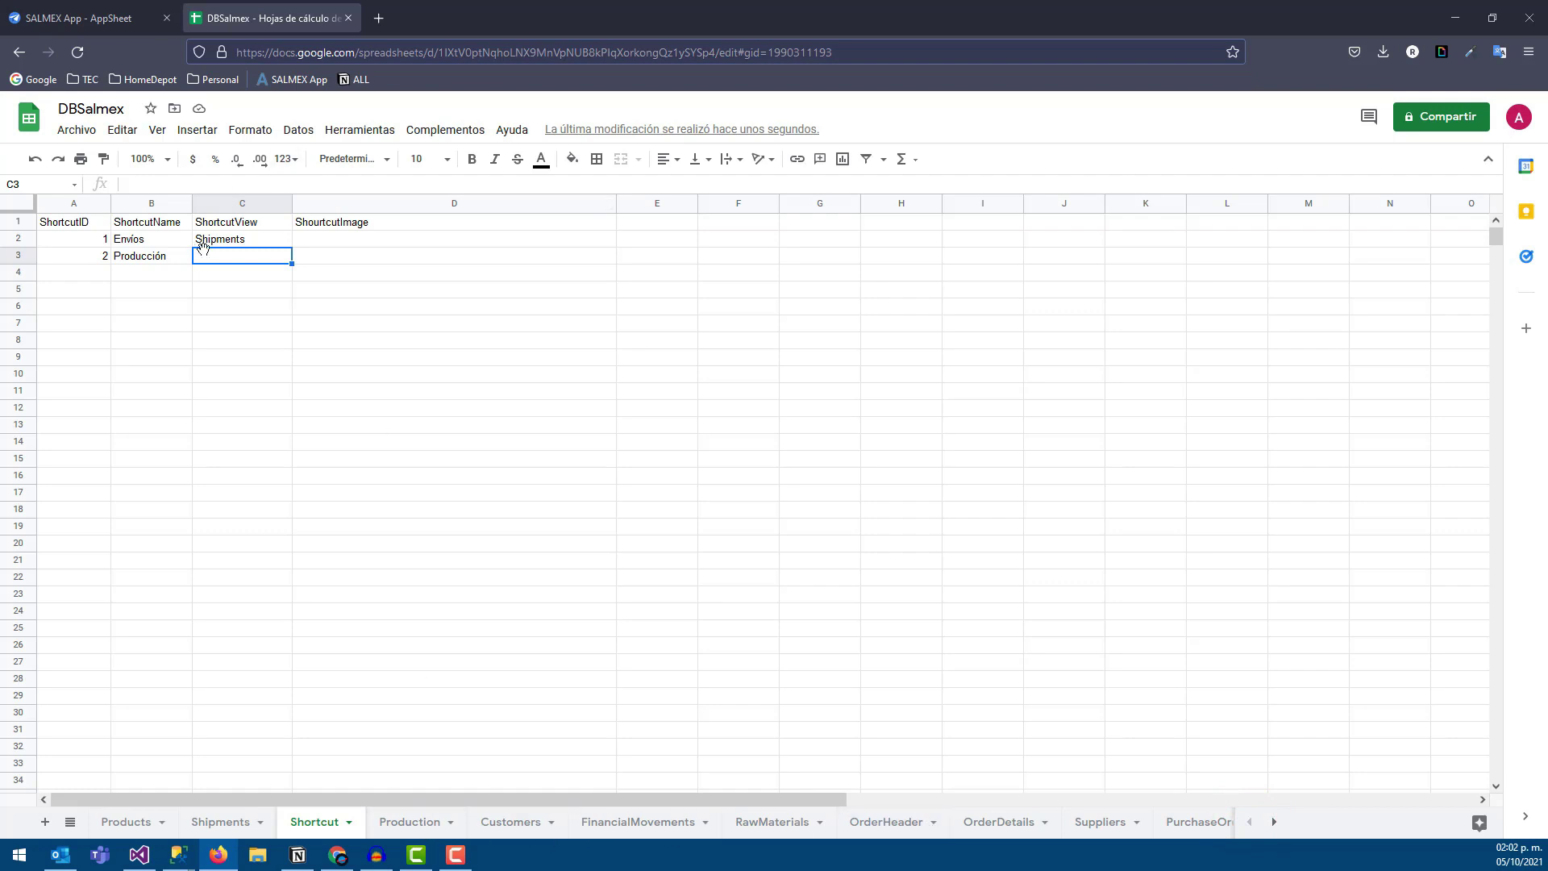
type("Production")
key("Return")
- Enter ShortcutIDs 3 and 4 in cells A4 and A5
left_click(96, 274)
type("3")
key("Return")
type("4")
key("Return")
left_click(137, 11)
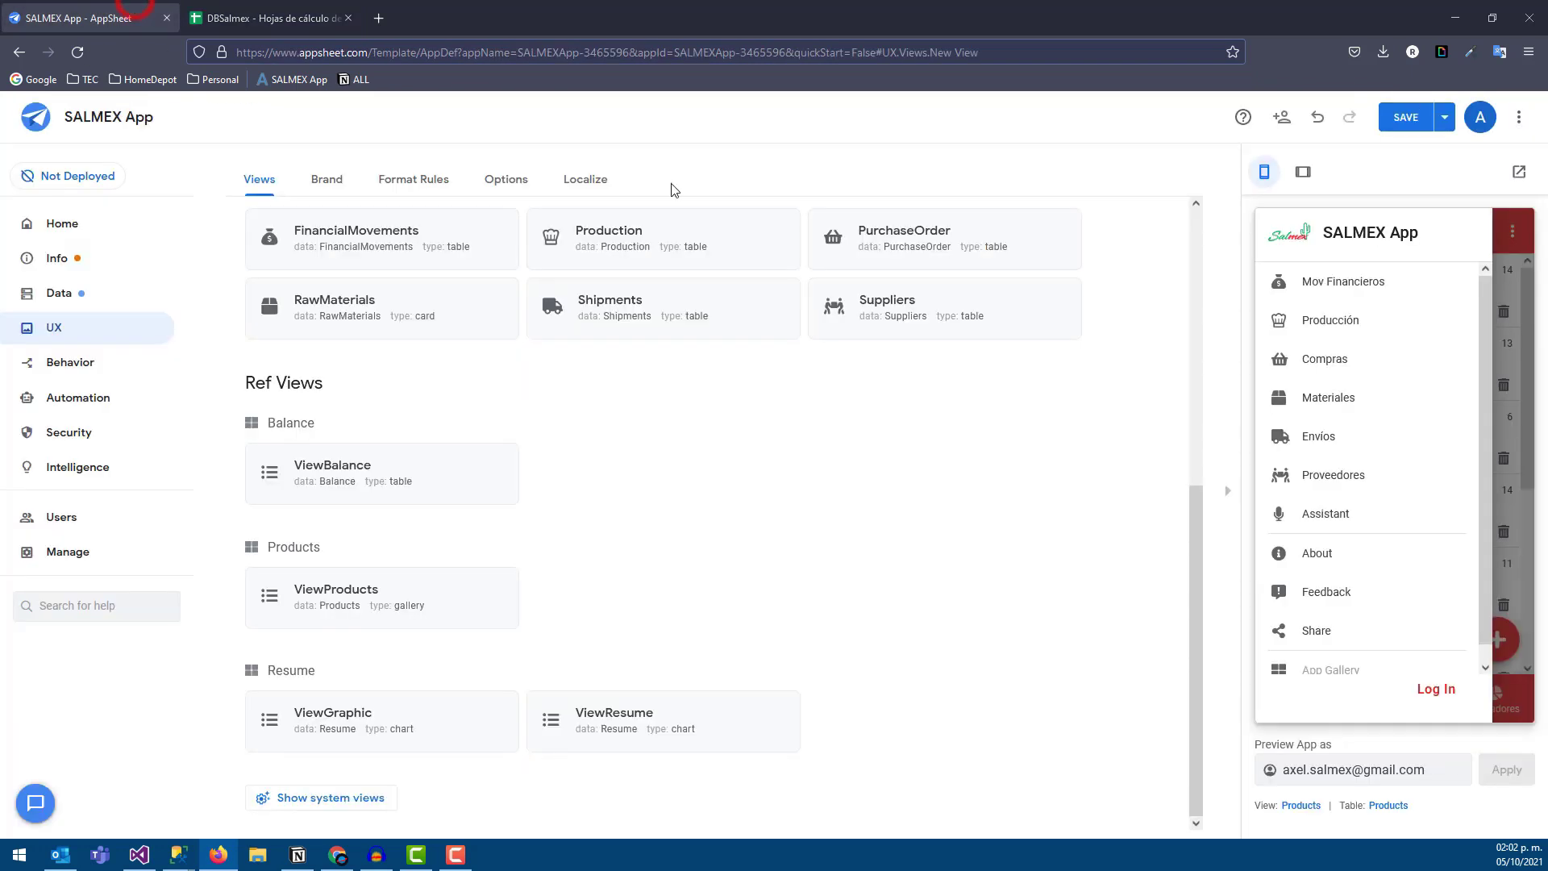
left_click(290, 12)
left_click(12, 9)
- Name shortcut 3 'Compras' with 'PurchaseOrder' as its view
left_click(266, 16)
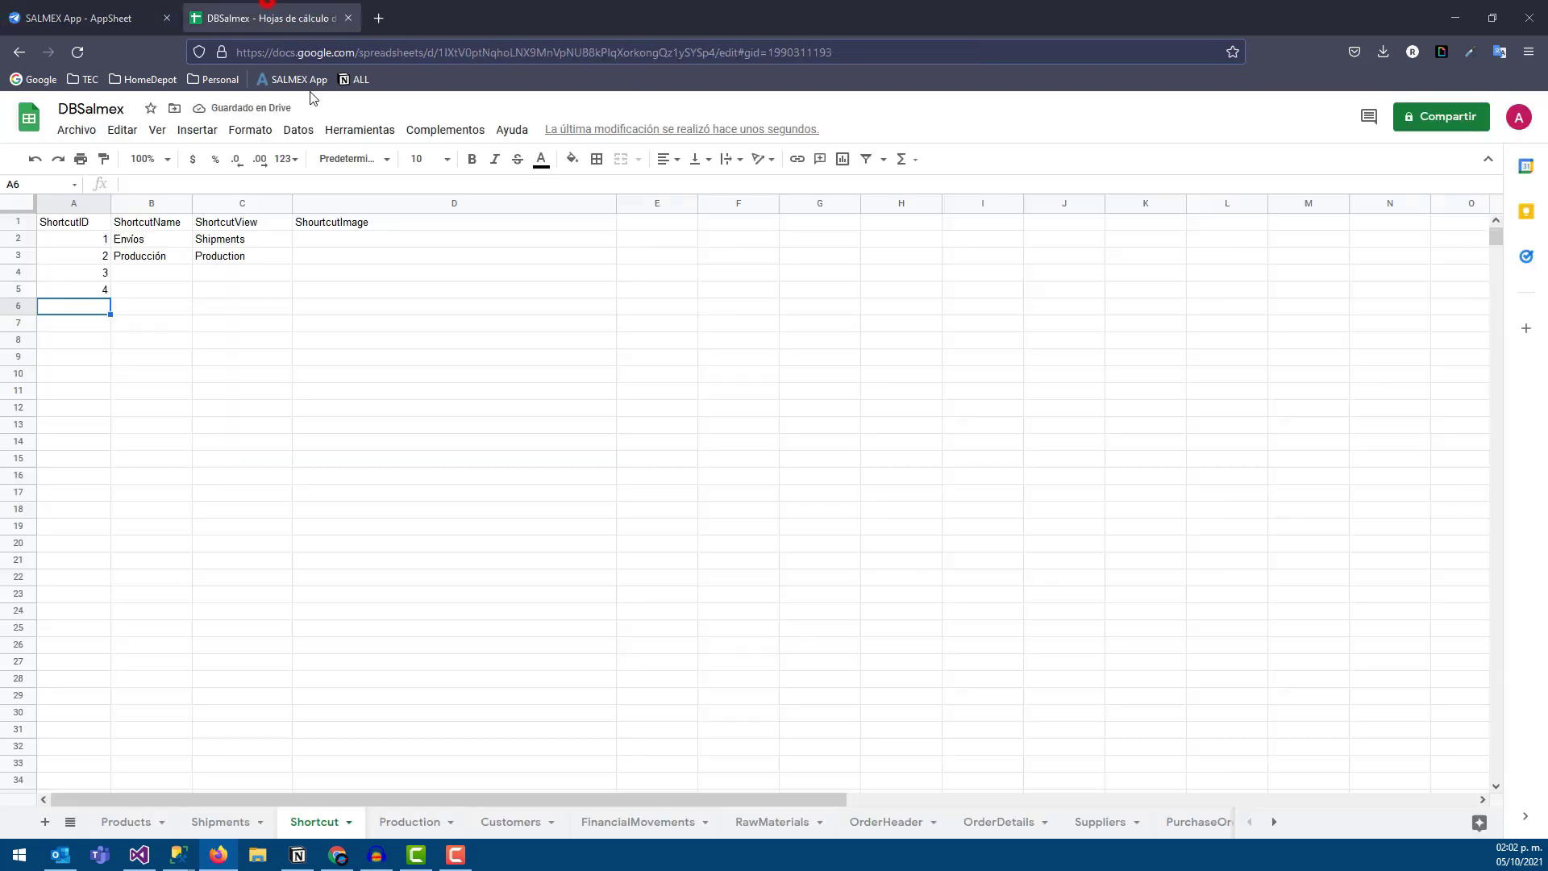
left_click(125, 267)
type("Cumpras")
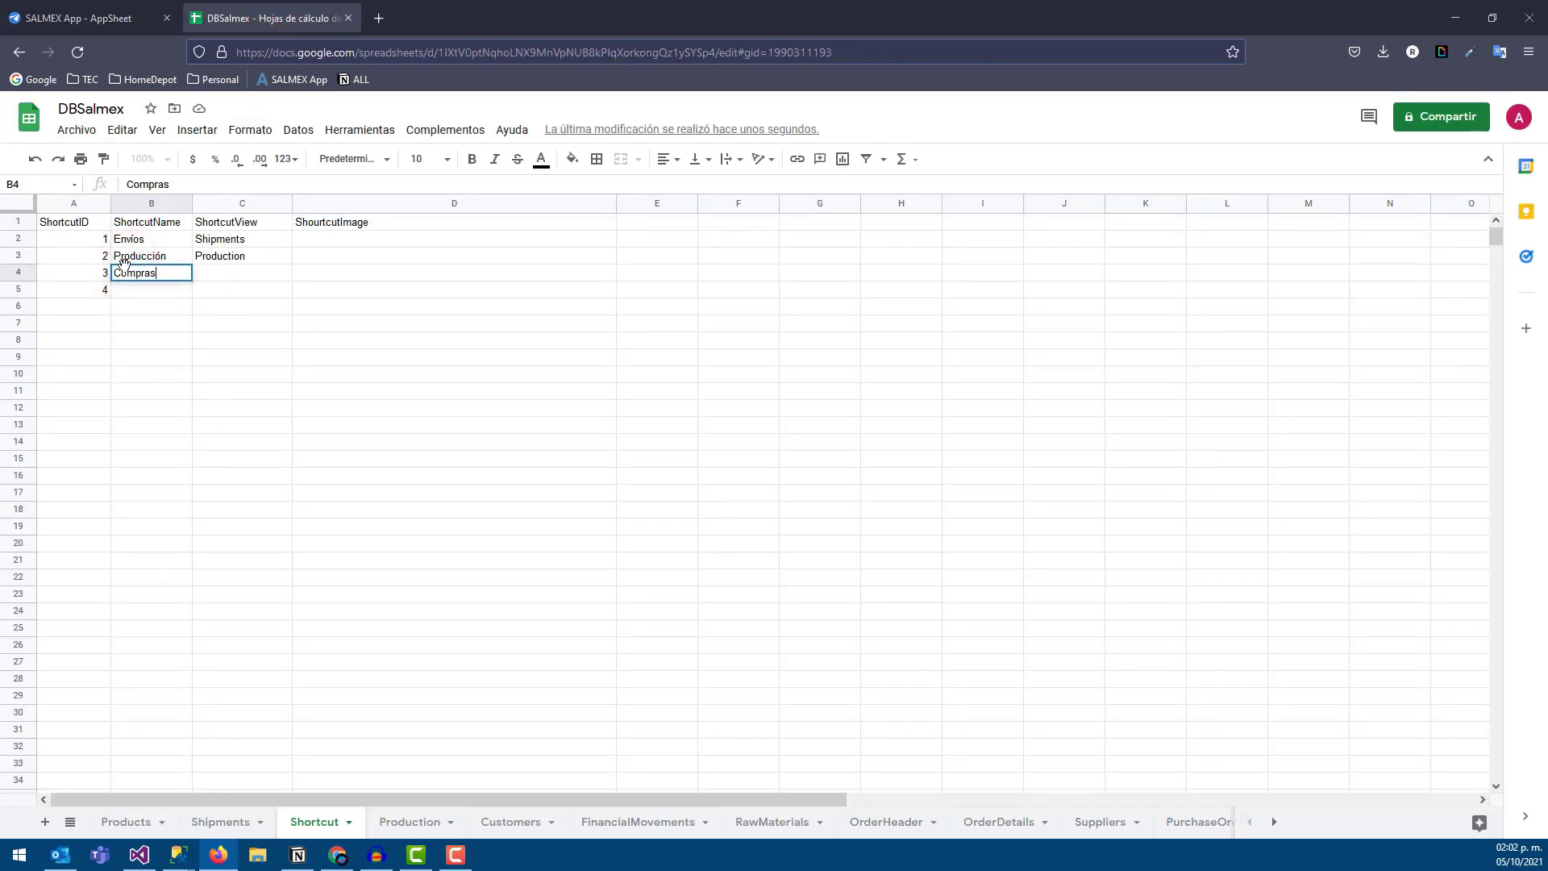
key("Tab")
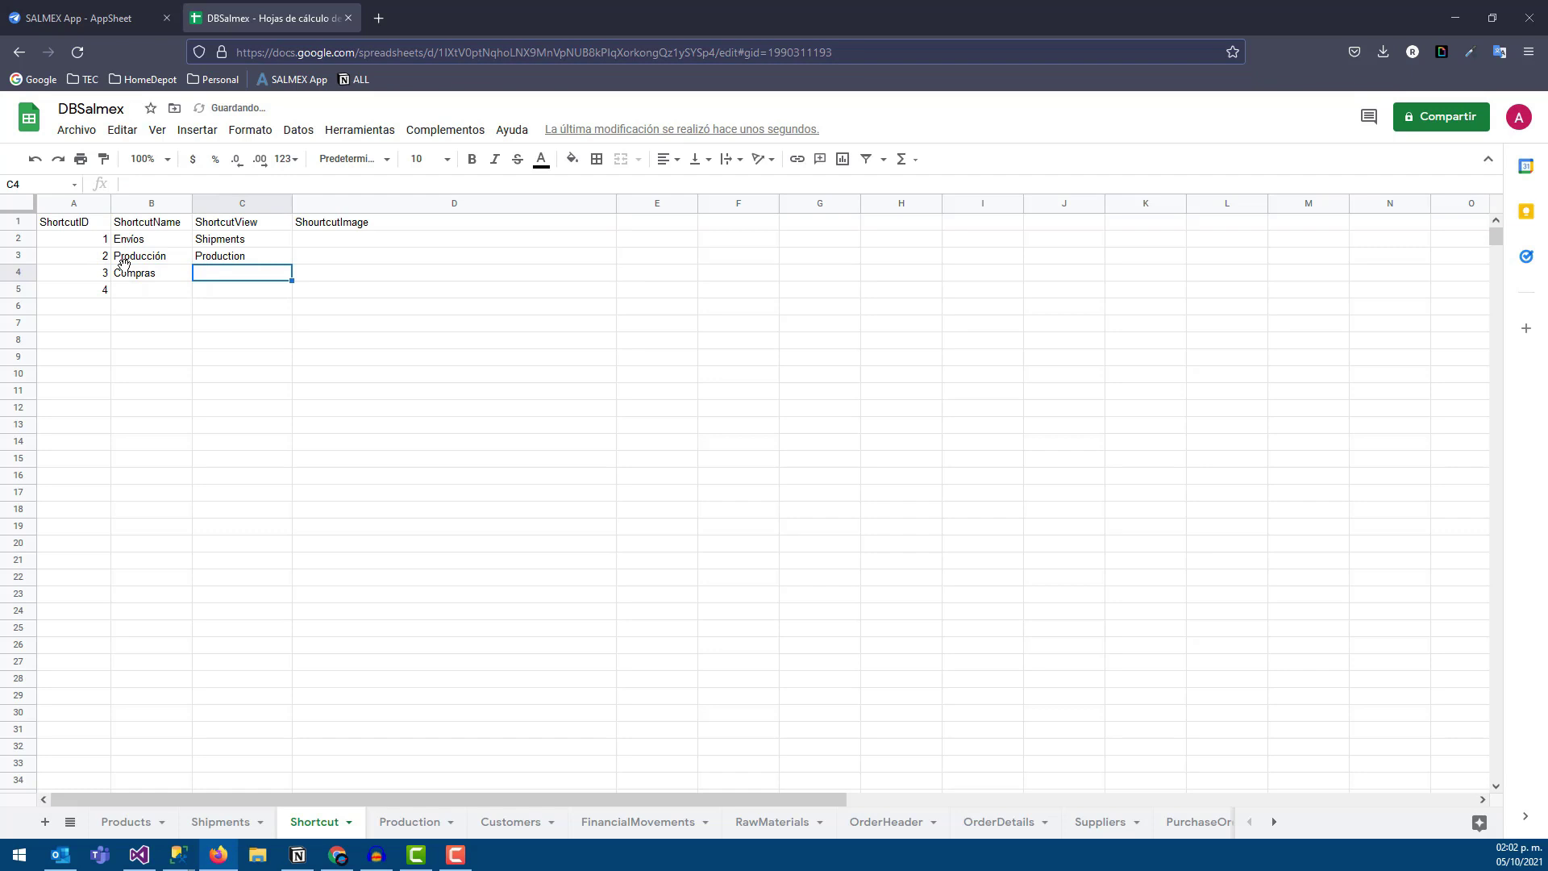
left_click(81, 22)
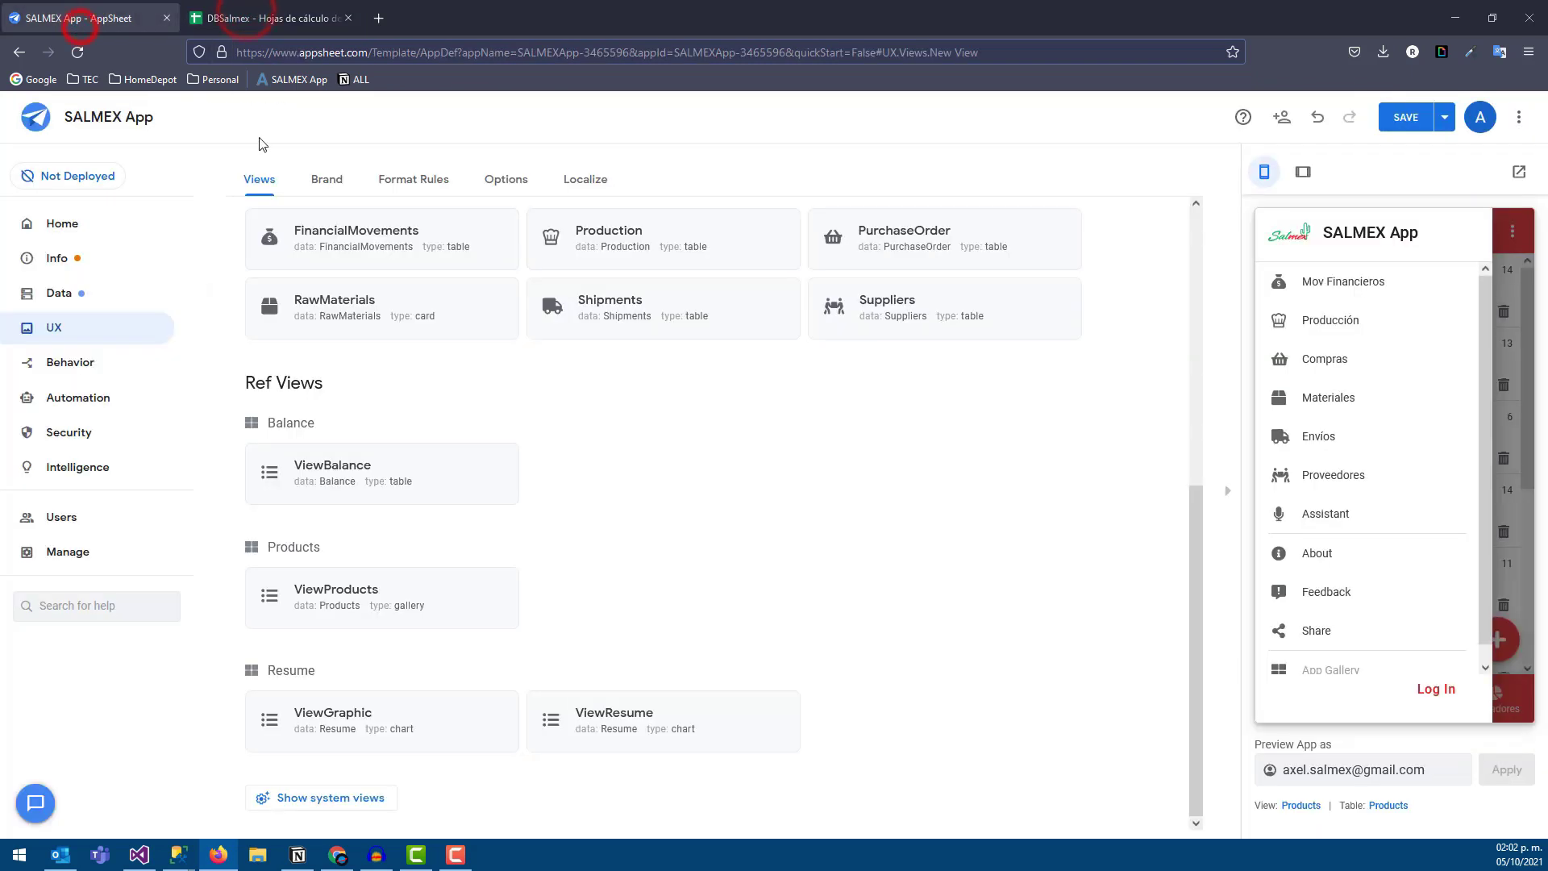
scroll(739, 314, "up", 2)
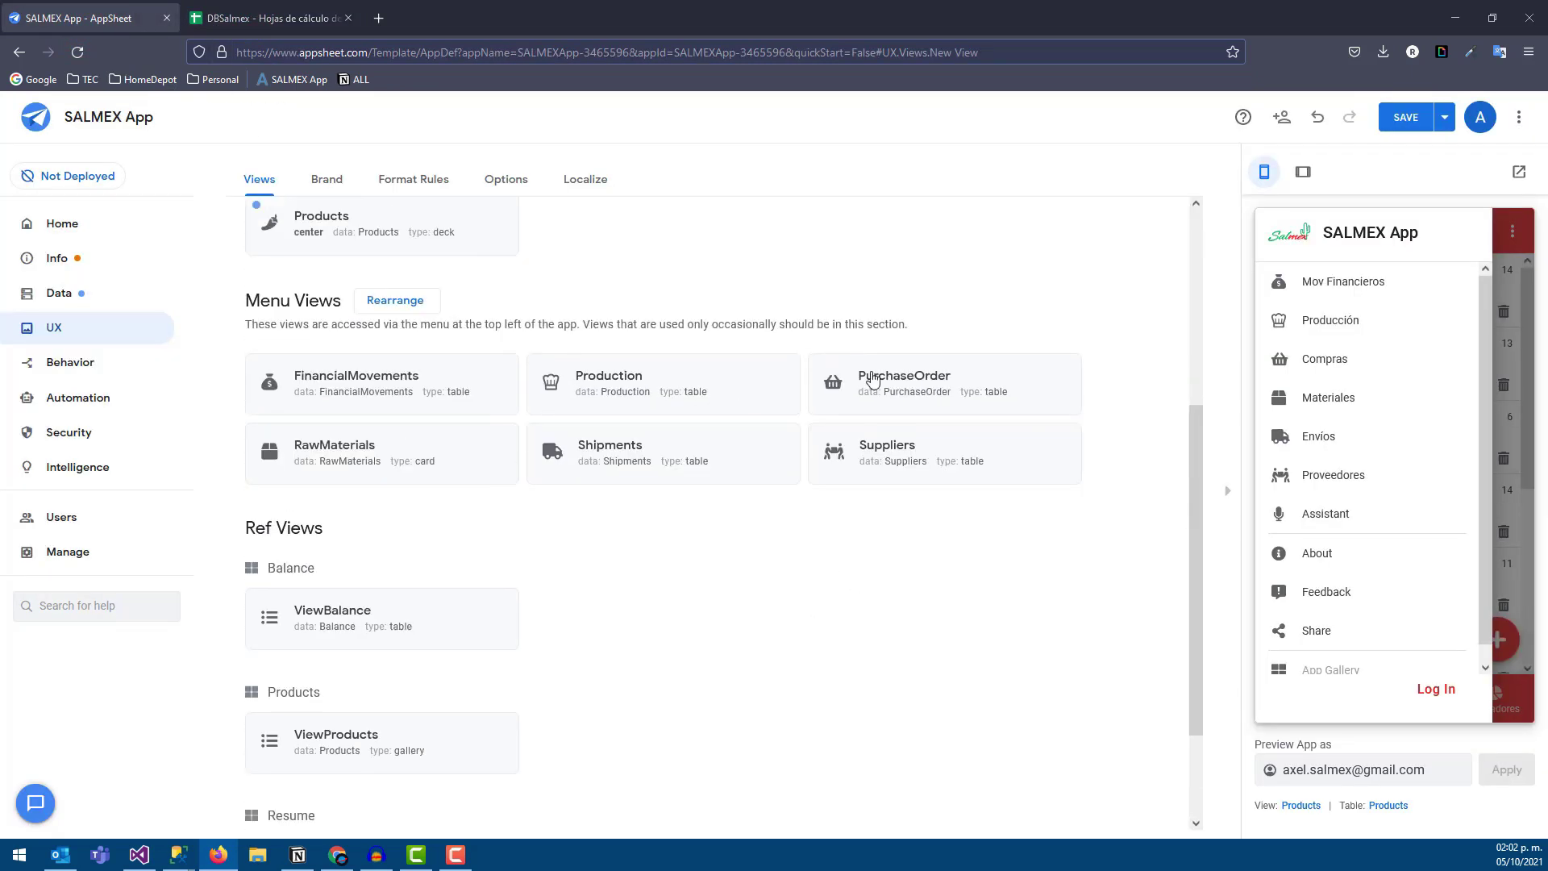
left_click(225, 18)
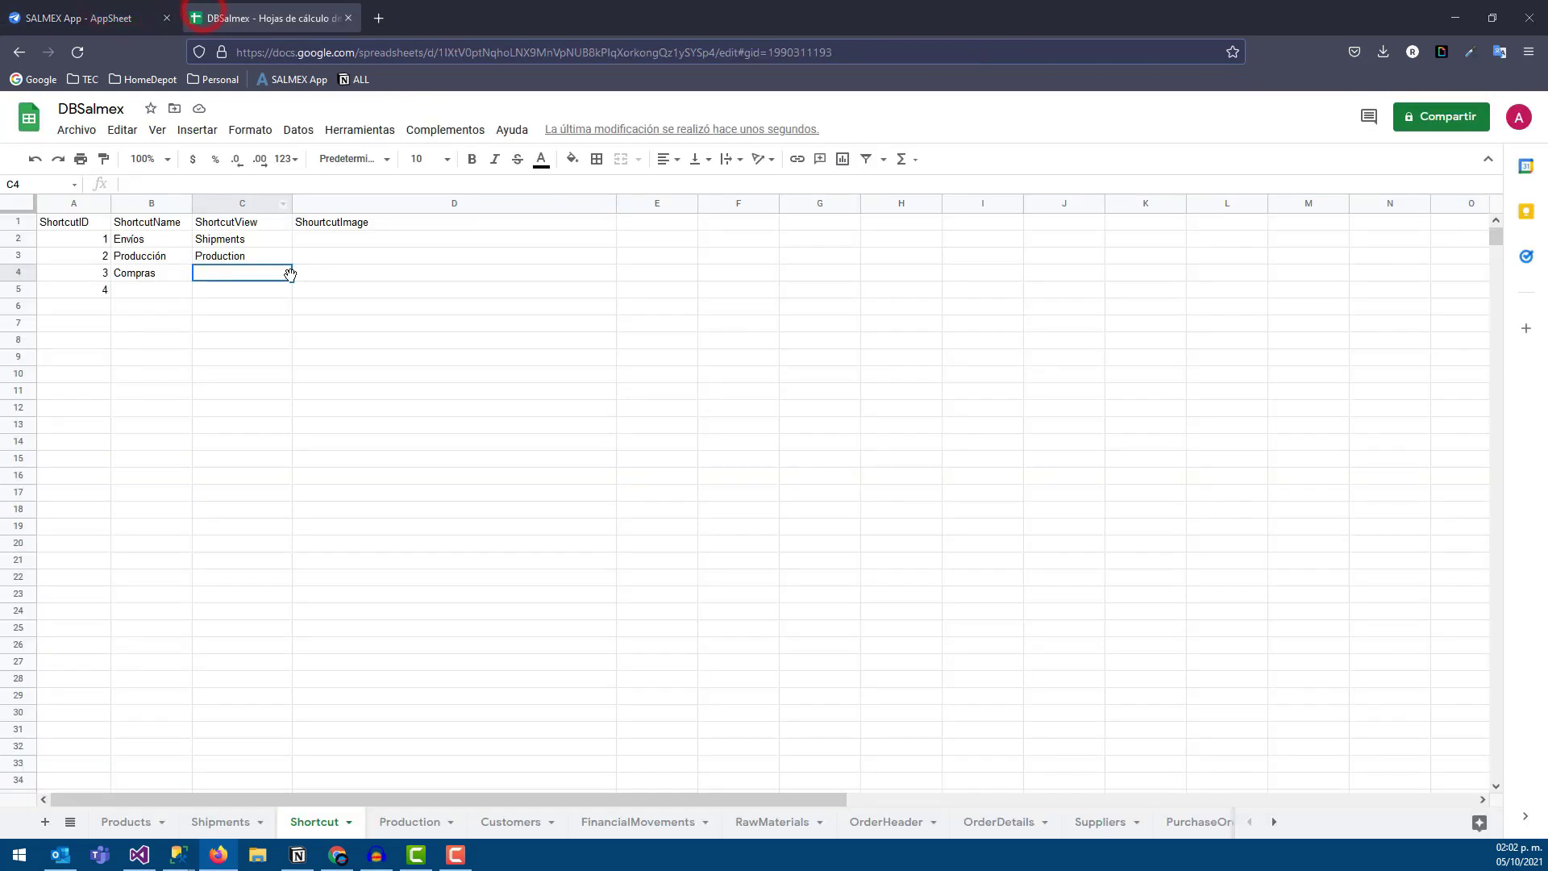
type("PurchaseOrder")
key("Return")
key("Left")
- Enter 'Proveedores' as the fourth shortcut name in B5
left_click(121, 16)
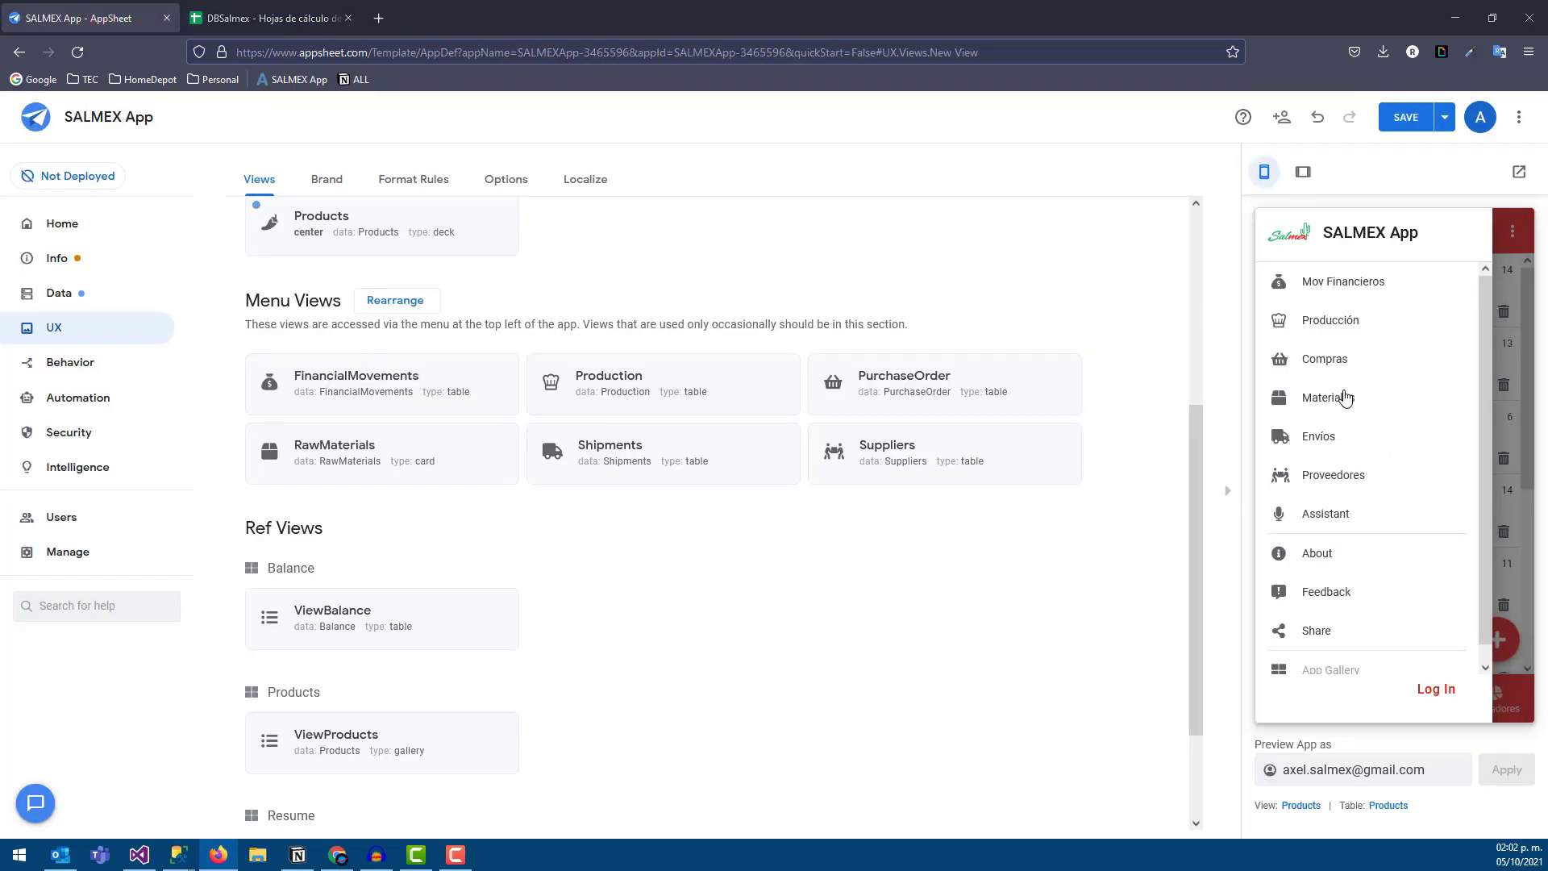
left_click(270, 14)
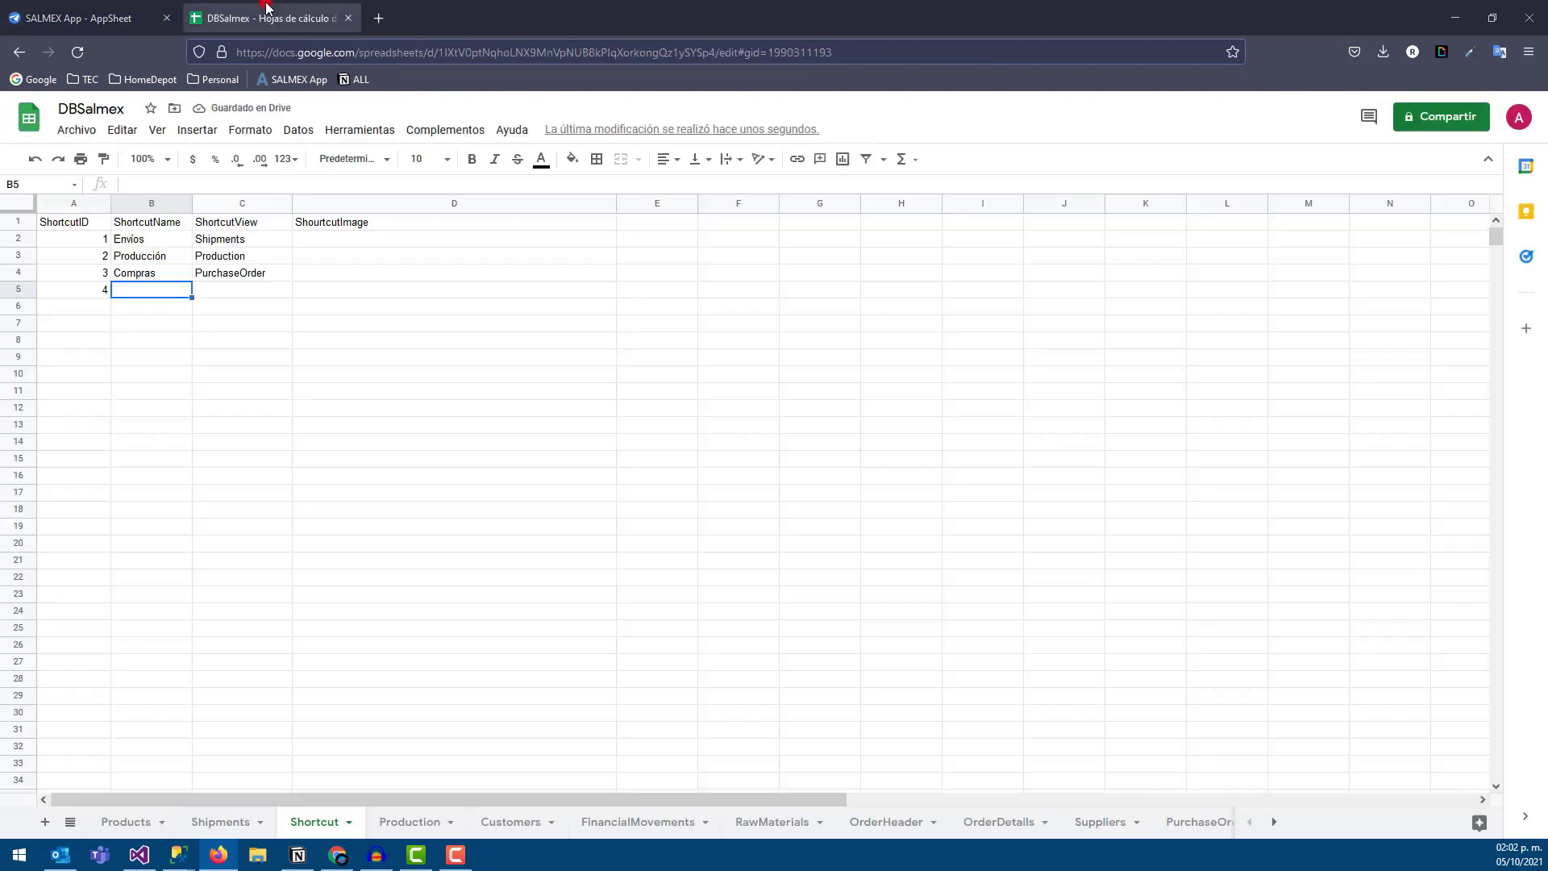
type("Provee")
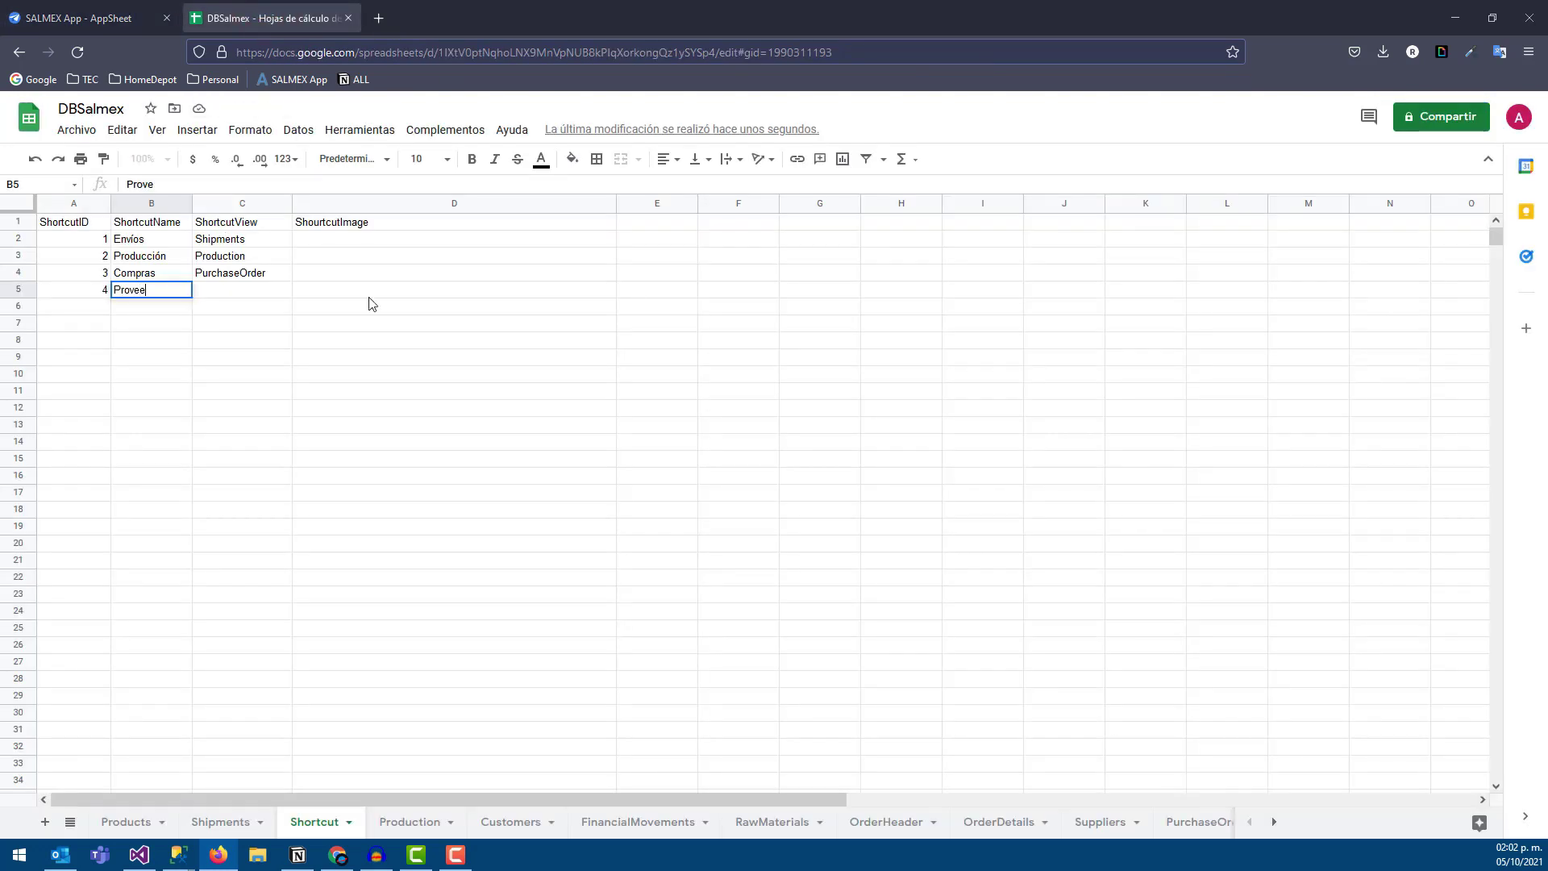
key("Tab")
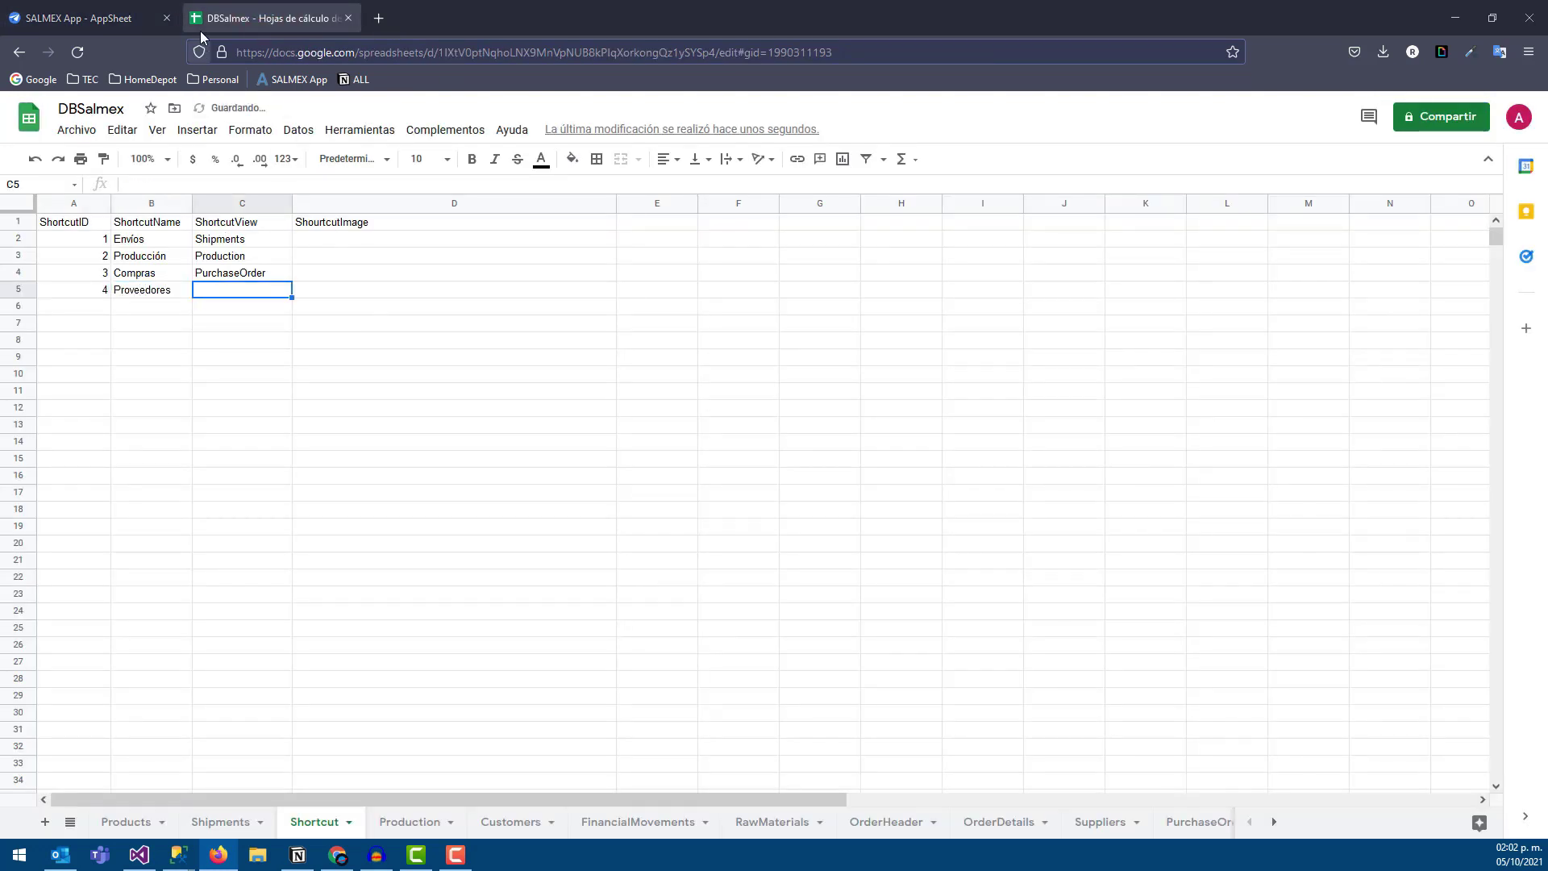
left_click(89, 17)
left_click(211, 19)
left_click(87, 8)
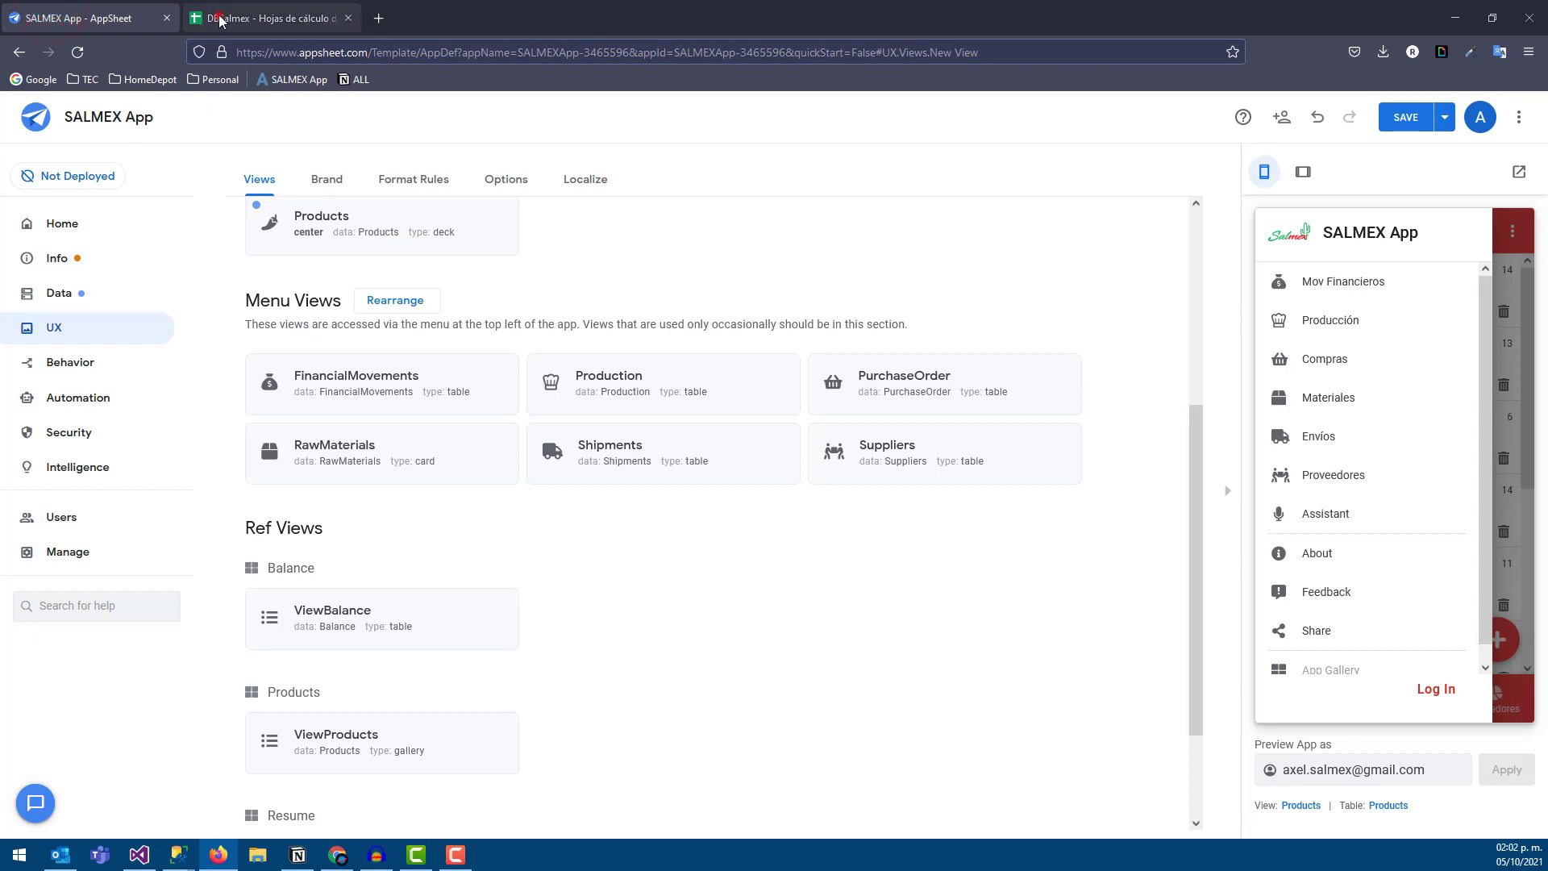
left_click(222, 18)
- Set 'Suppliers' as the view in C5 and select the ShortcutImage cells D1:D5
type("Supplie")
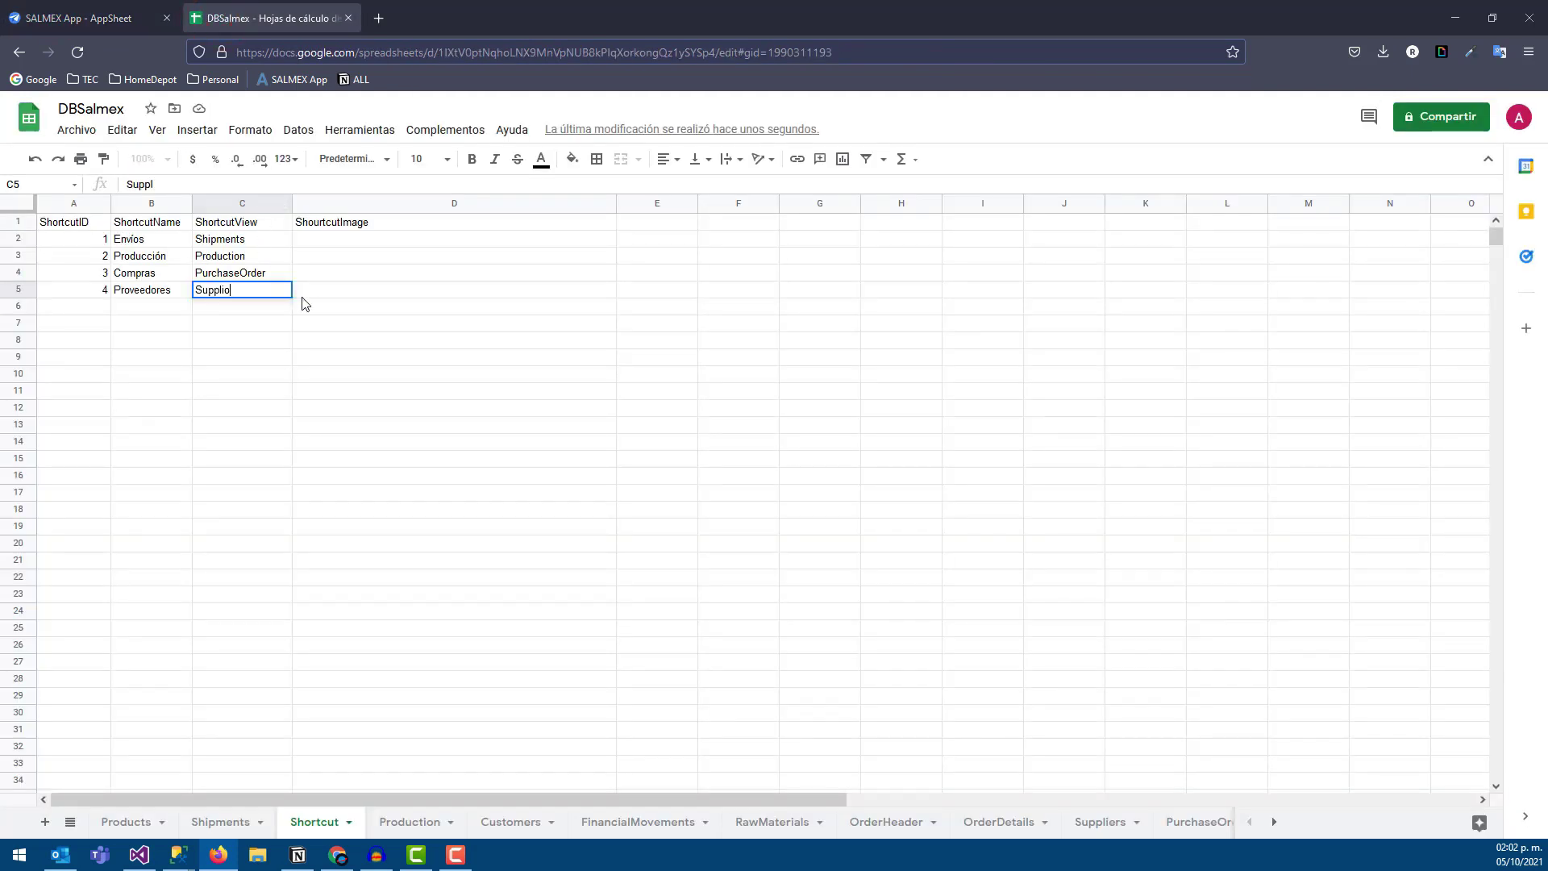
key("BackSpace")
key("BackSpace")
type("ers")
left_click(308, 306)
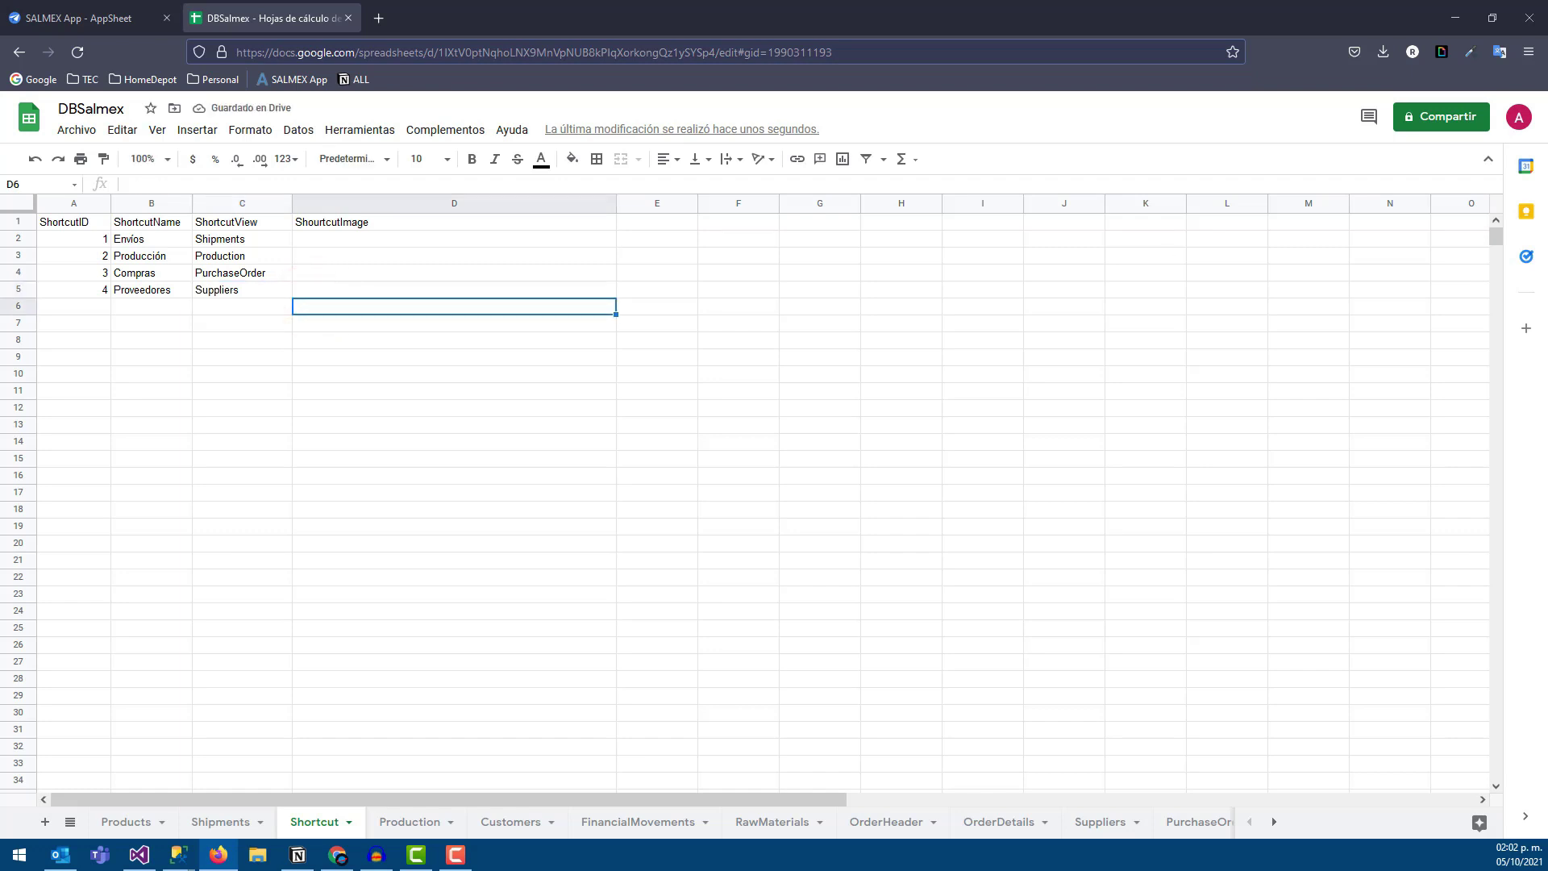
left_click(325, 239)
mouse_move(326, 287)
left_mouse_down()
mouse_move(330, 228)
mouse_move(327, 273)
left_mouse_up()
- Add the Shortcut table from DBSalmex to the app's data and view its columns
left_click(80, 8)
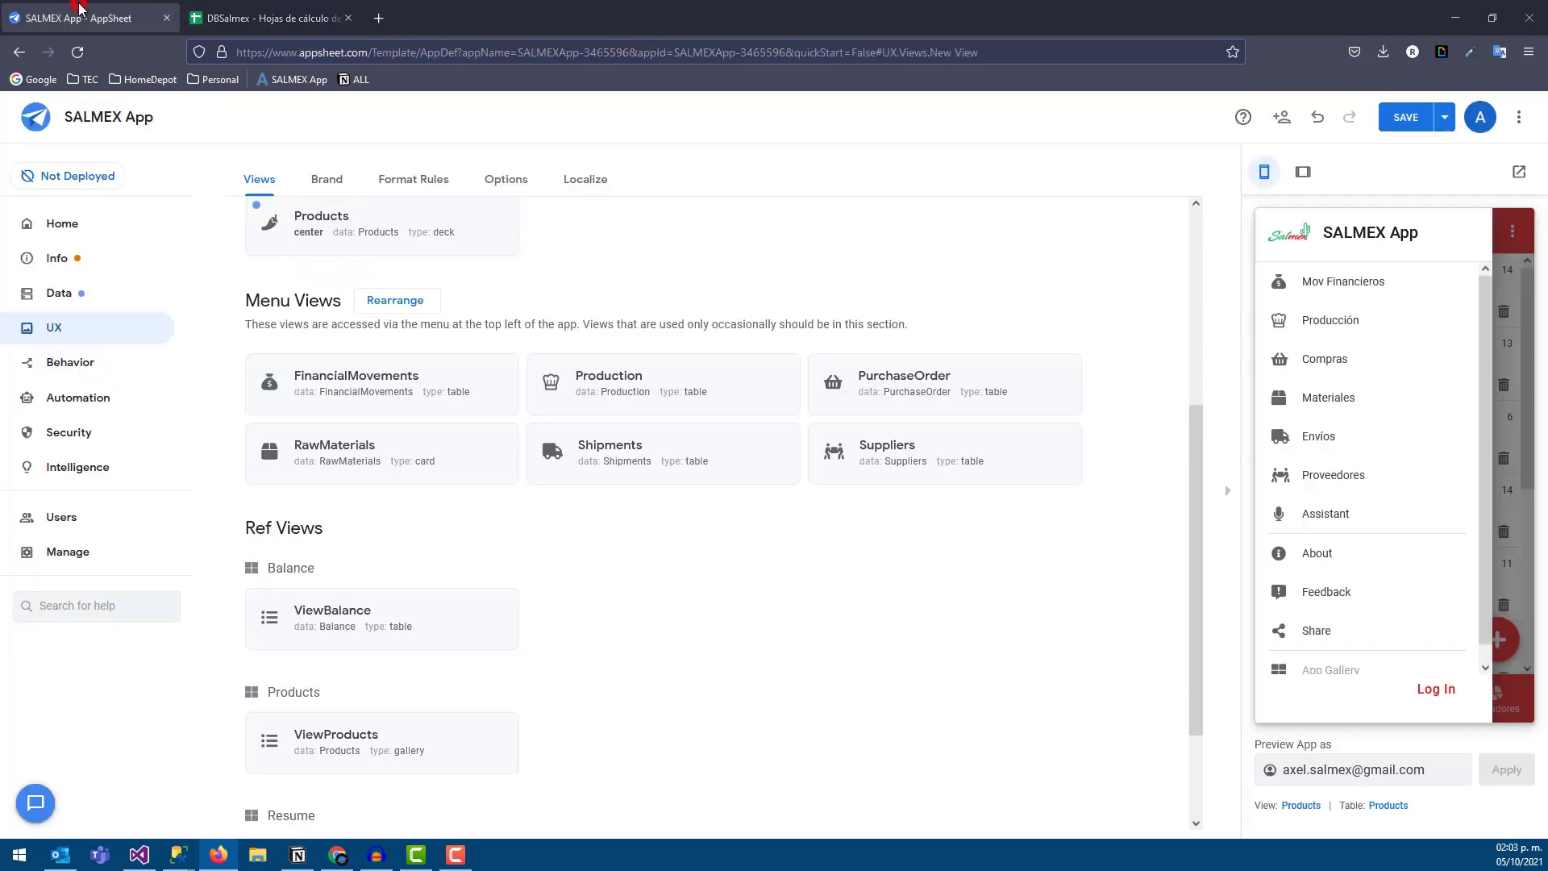
left_click(81, 298)
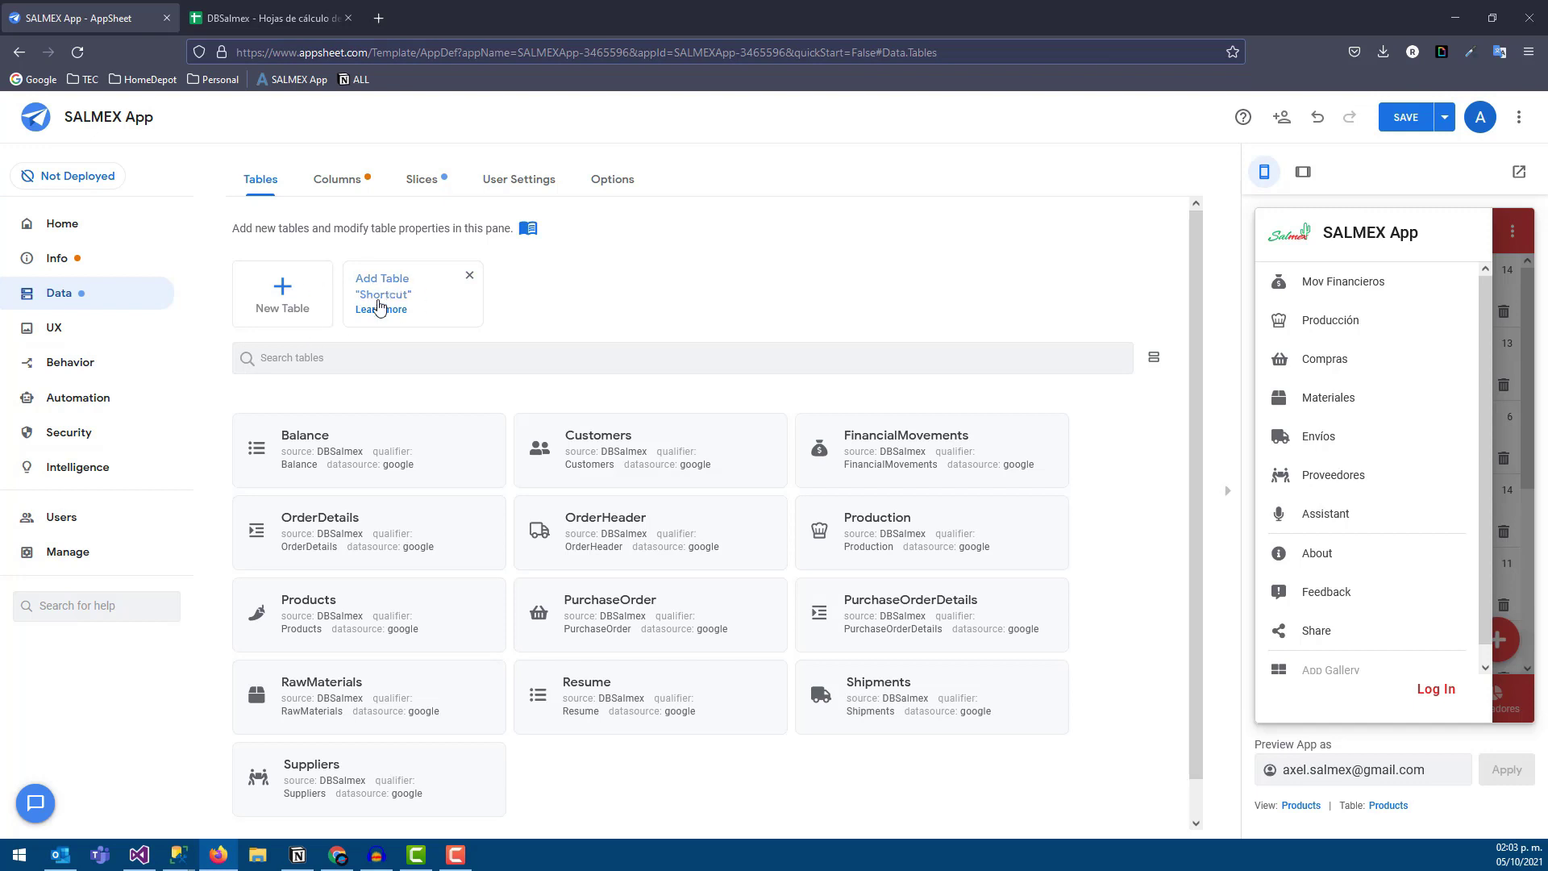
left_click(237, 16)
left_click(121, 18)
left_click(389, 277)
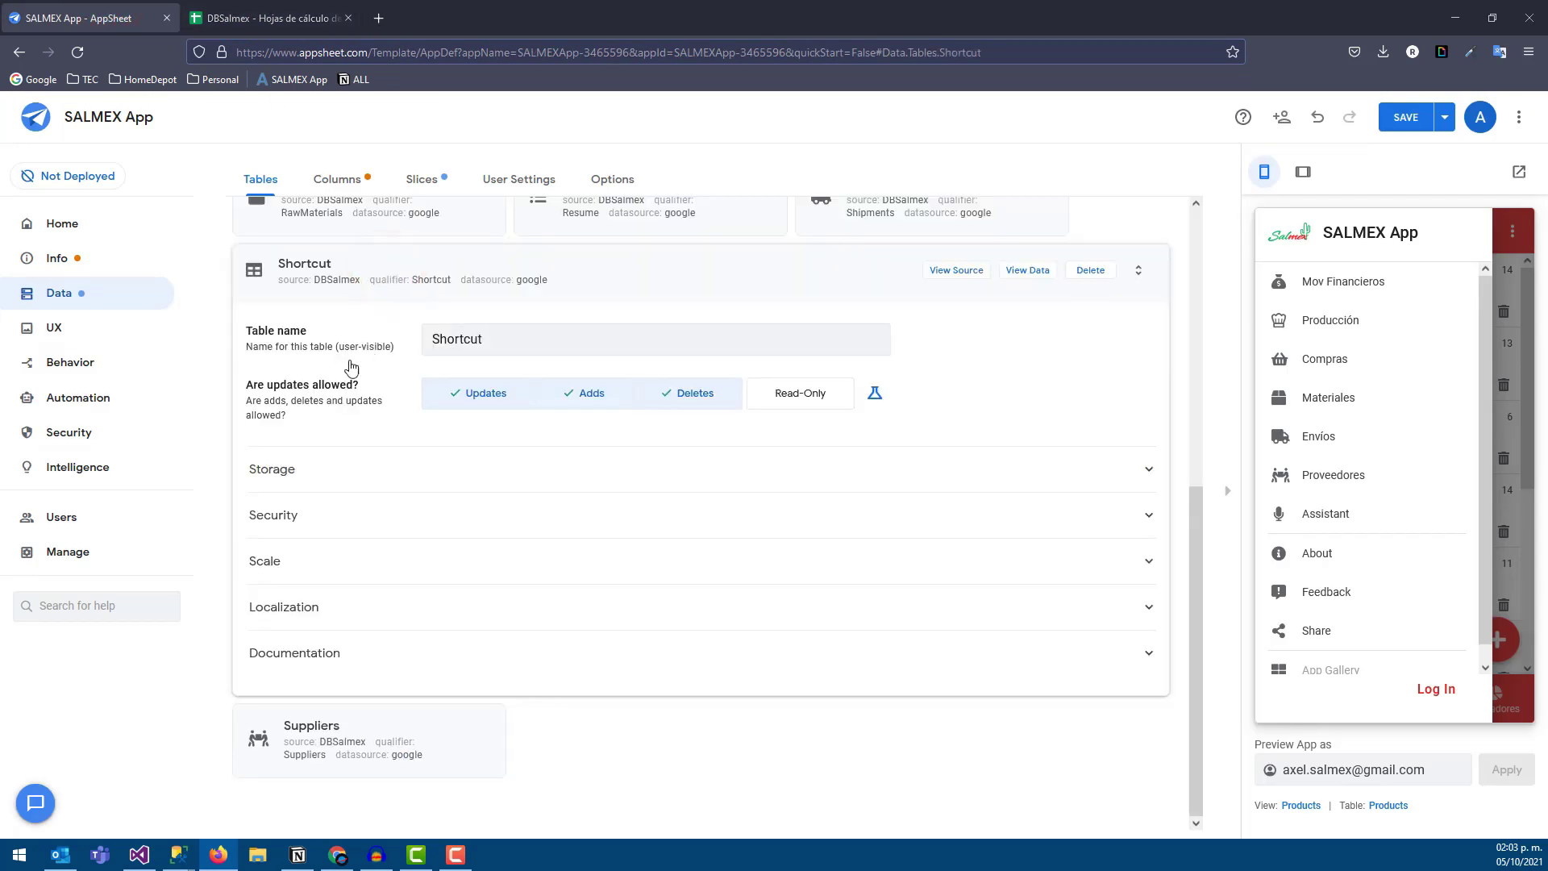
left_click(350, 183)
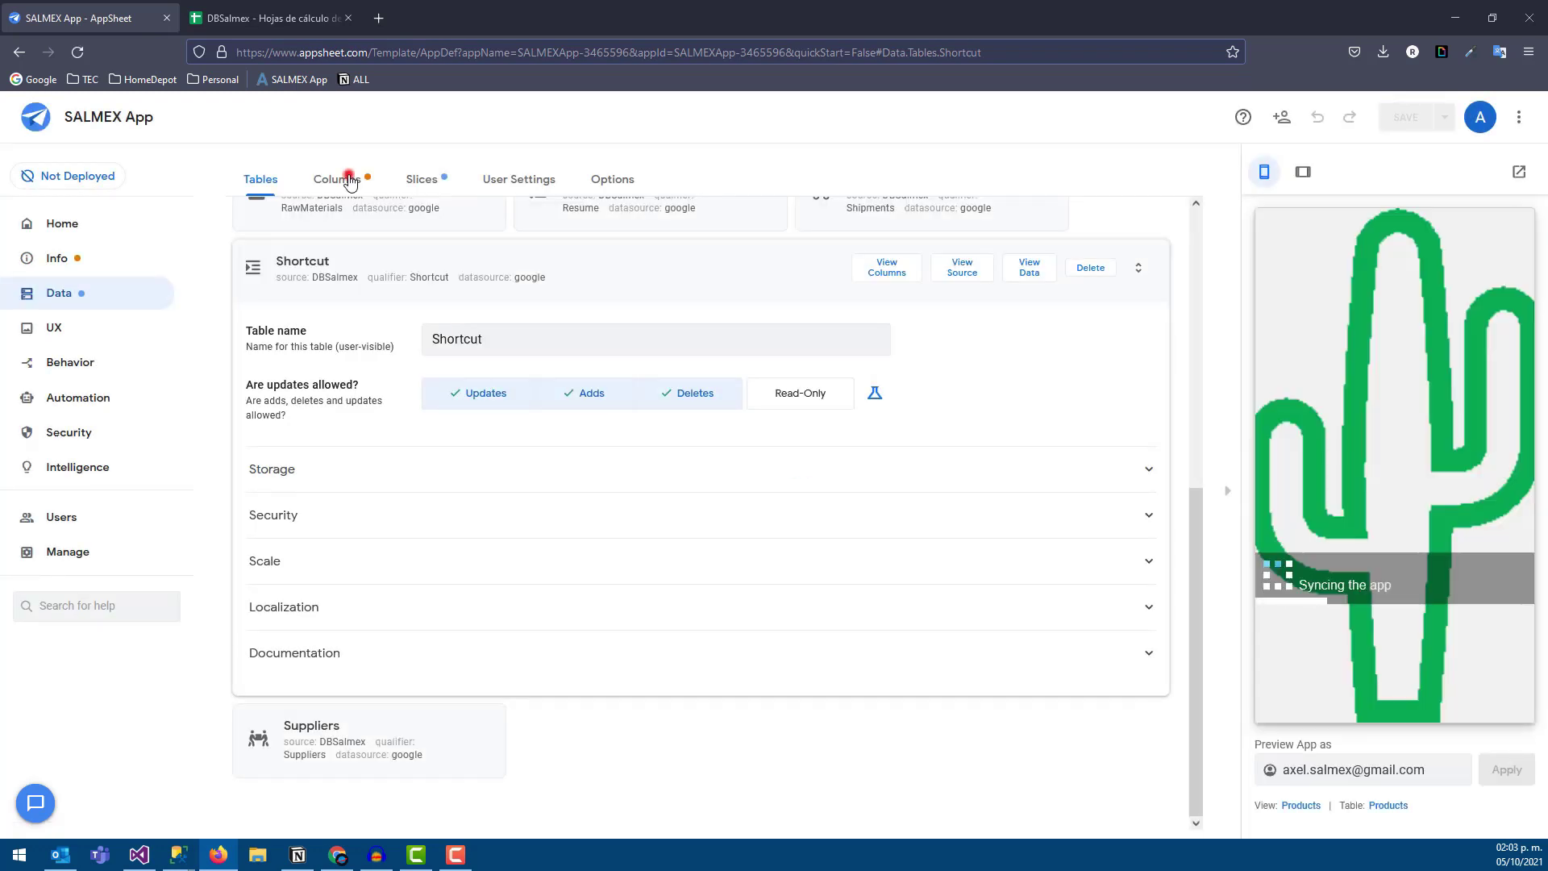
left_click(352, 181)
- Review the Shortcut table's columns: ShortcutID Number key, ShortcutName label, ShortcutView Text, ShortcutImage Image
left_click(260, 181)
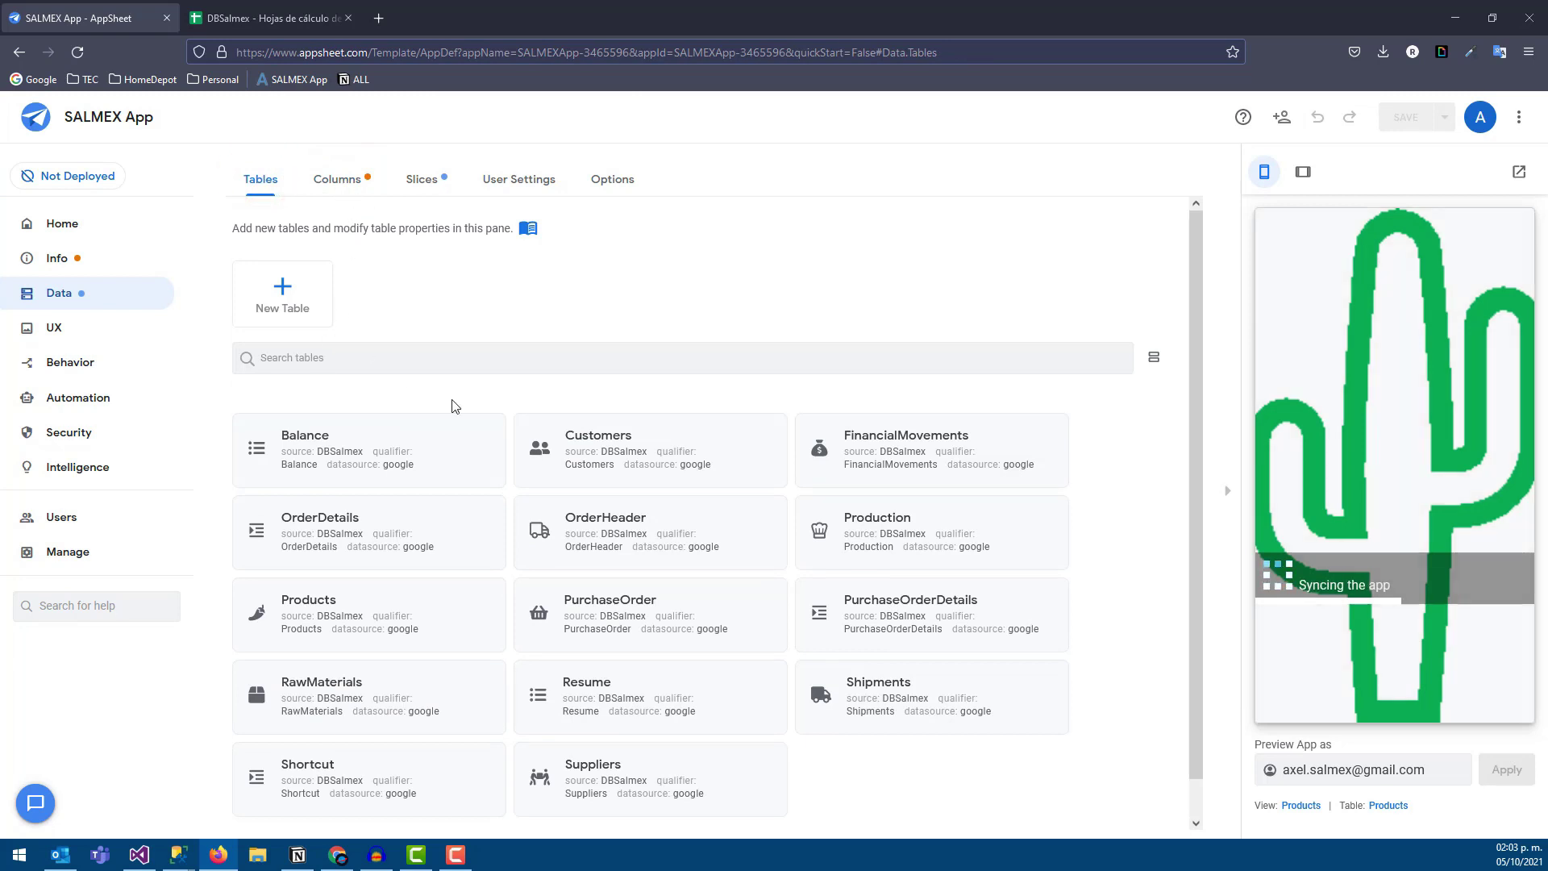
scroll(428, 575, "down", 1)
left_click(327, 742)
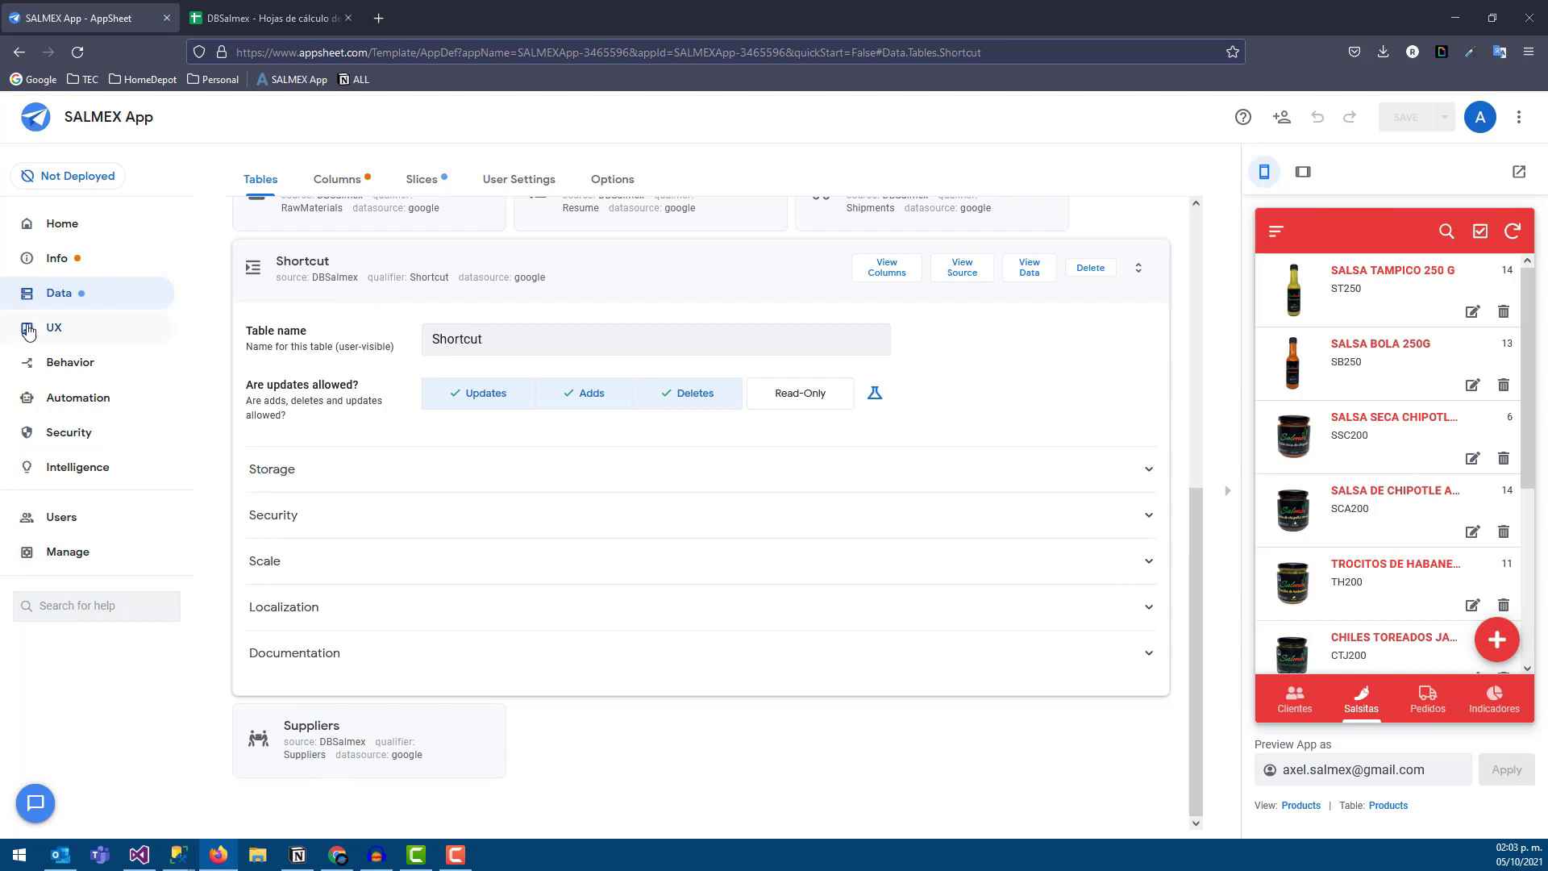
left_click(348, 178)
left_click(334, 728)
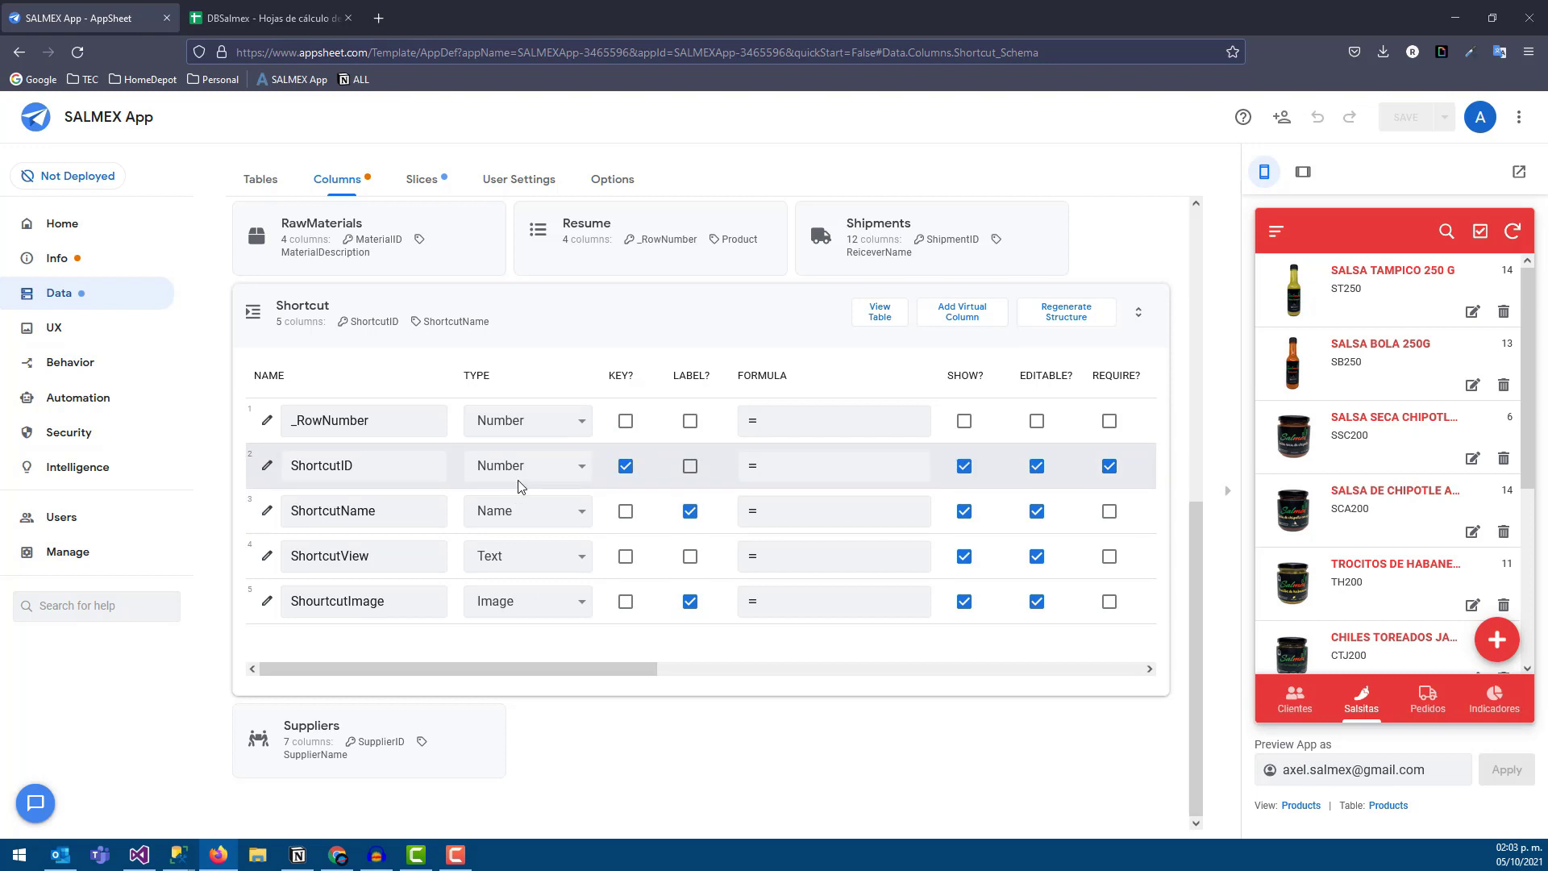
left_click_drag(492, 668, 778, 668)
left_click(390, 669)
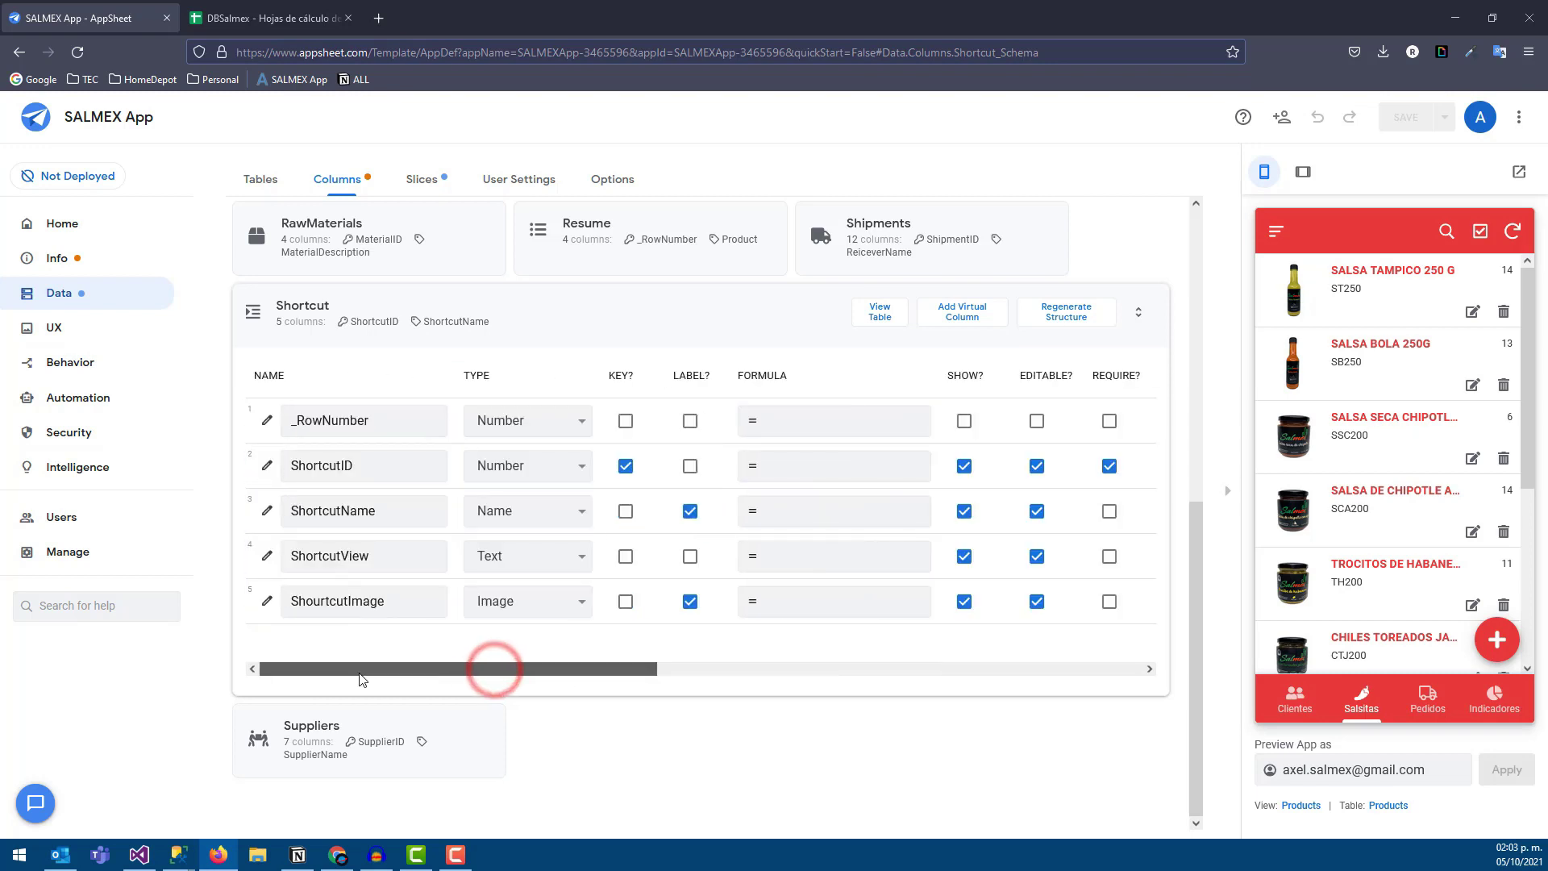
left_click(1281, 233)
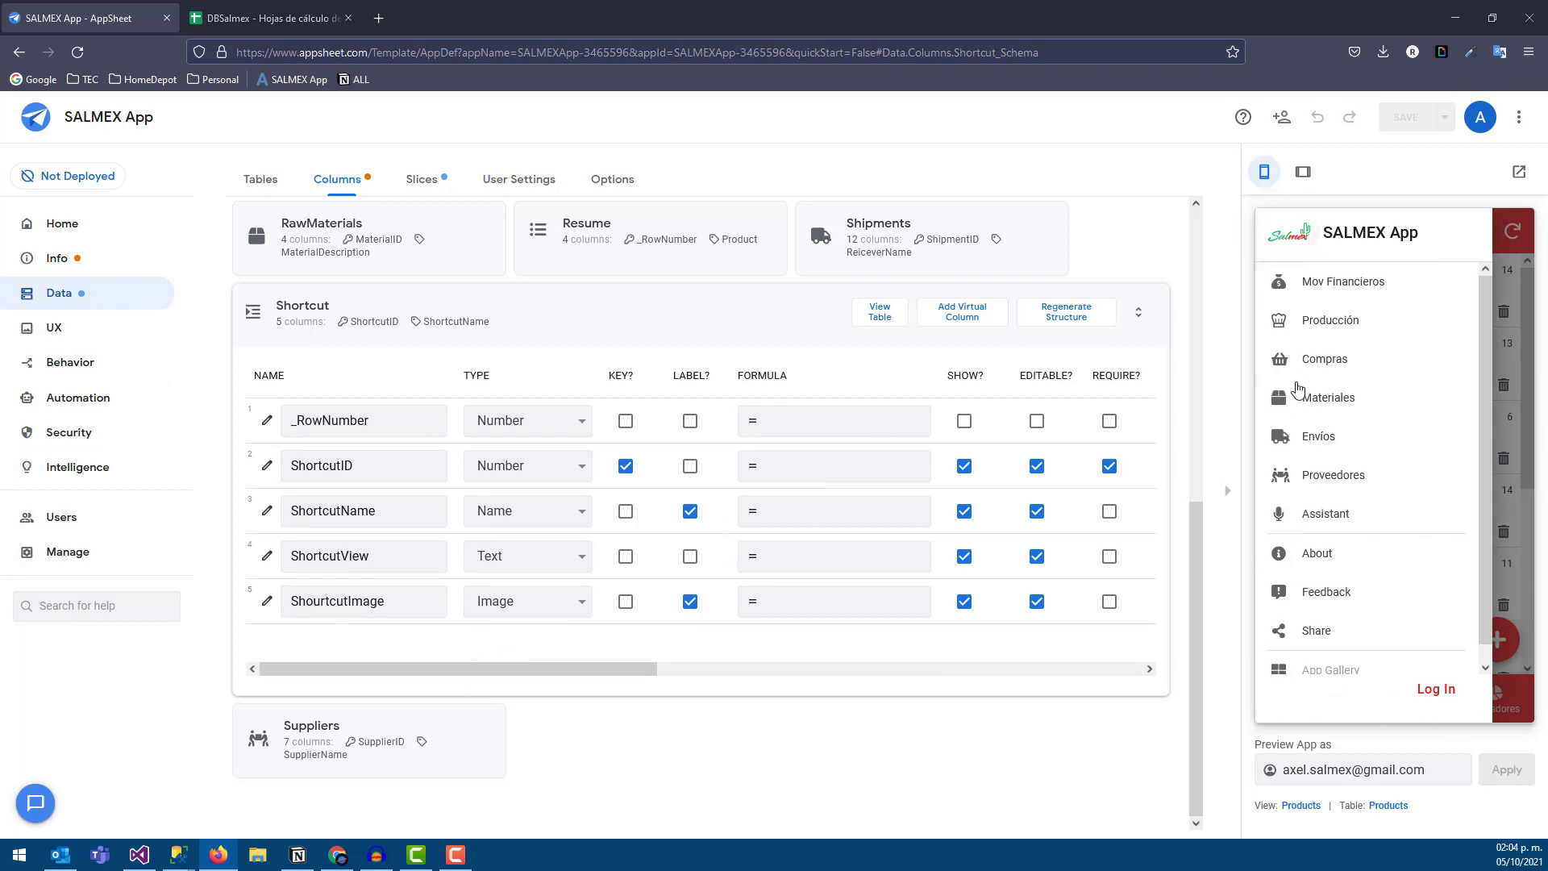
left_click(1235, 217)
- Add a new chart view called New View that takes its data from the Shortcut table
left_click(69, 327)
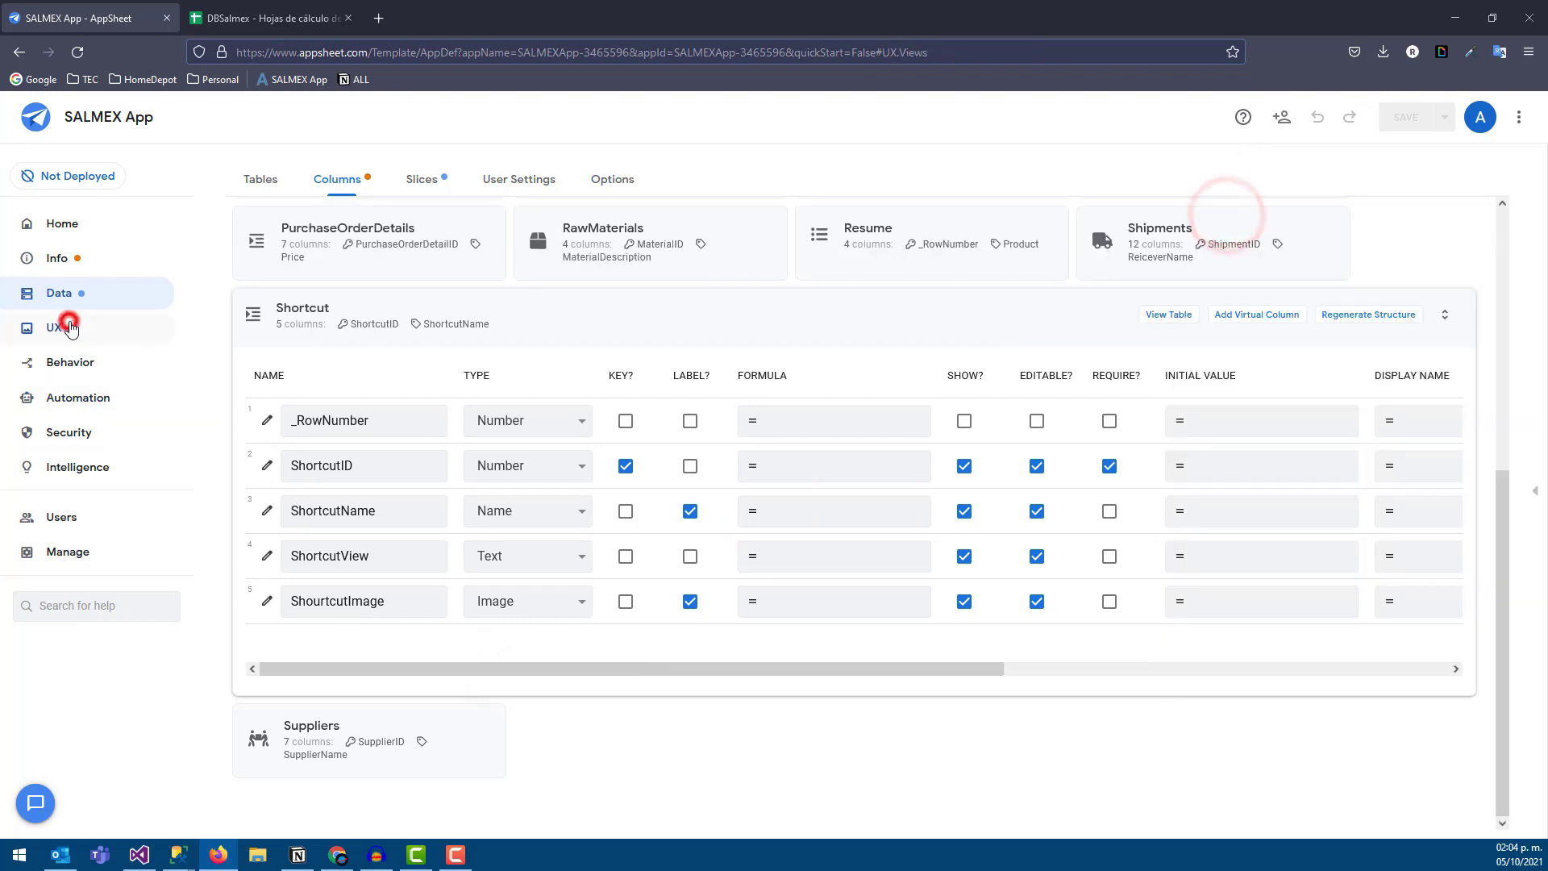
left_click(292, 298)
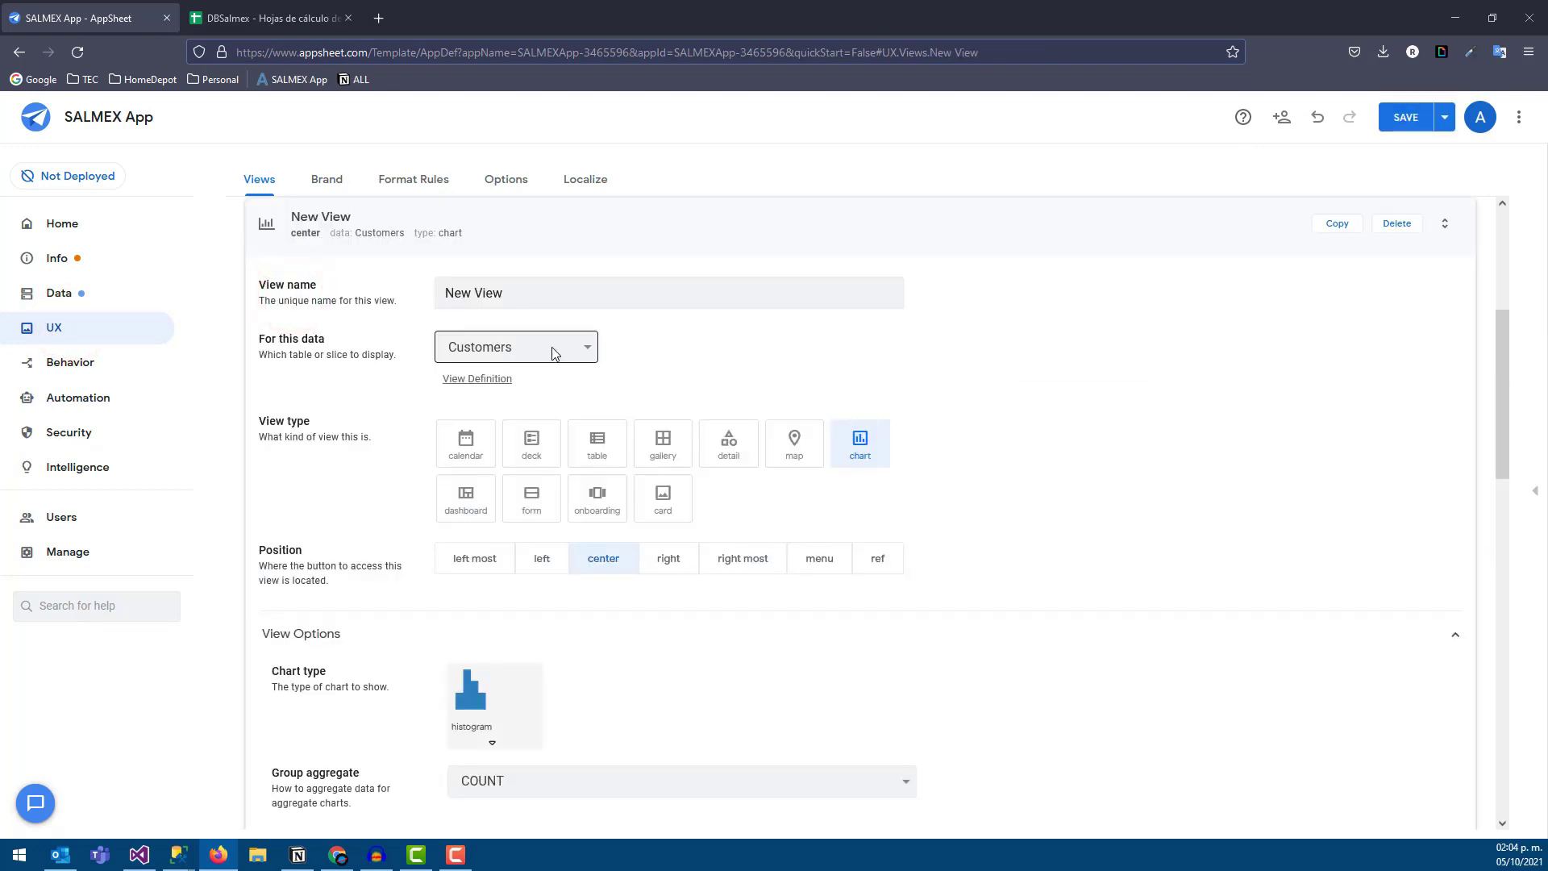
left_click(552, 347)
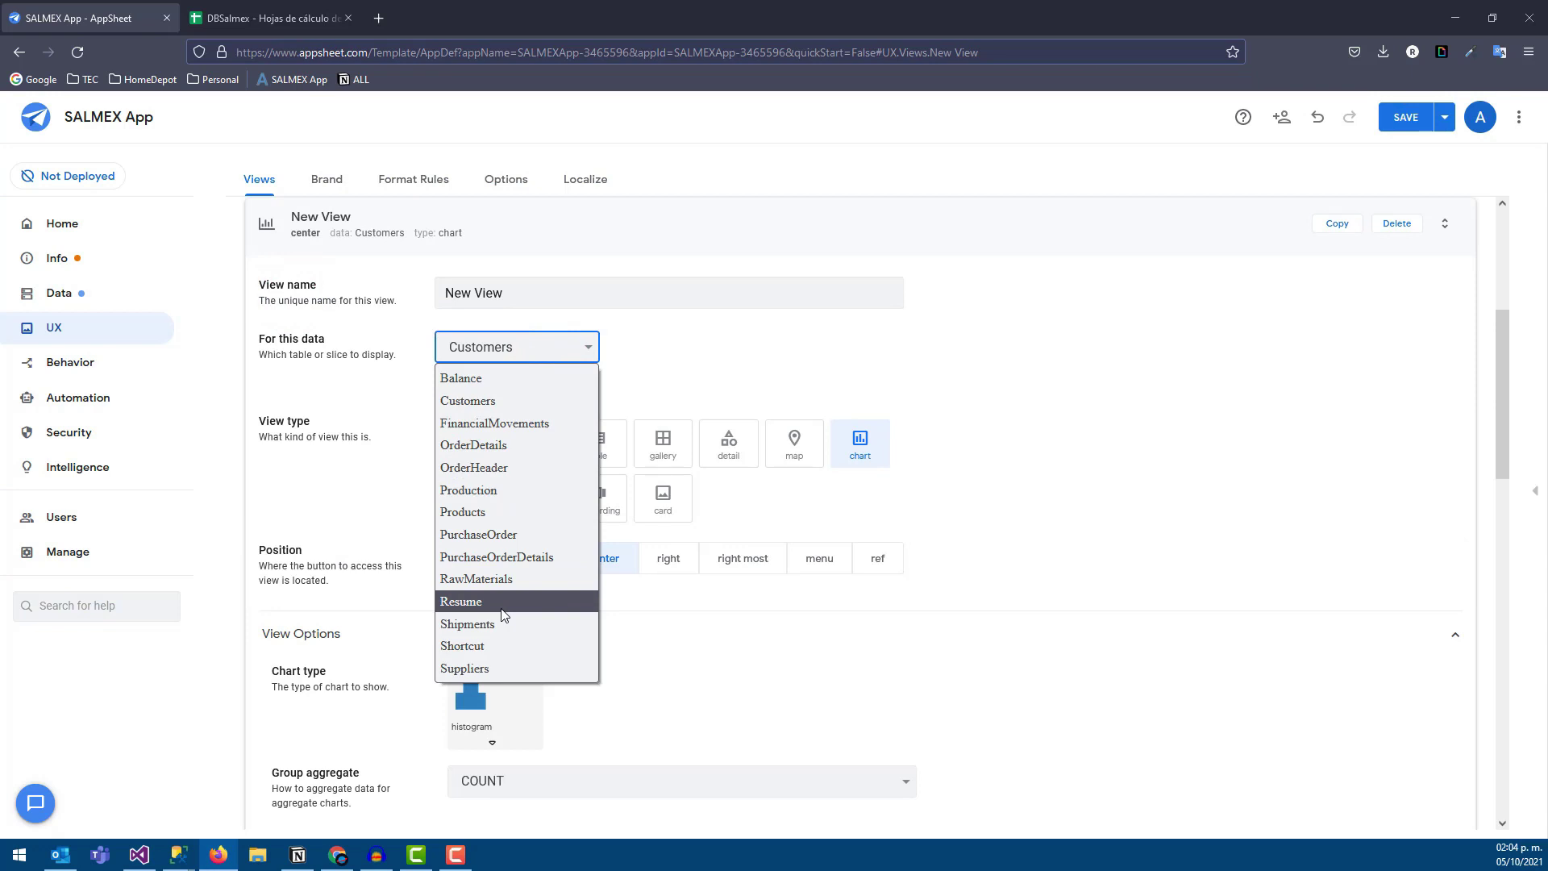
left_click(493, 650)
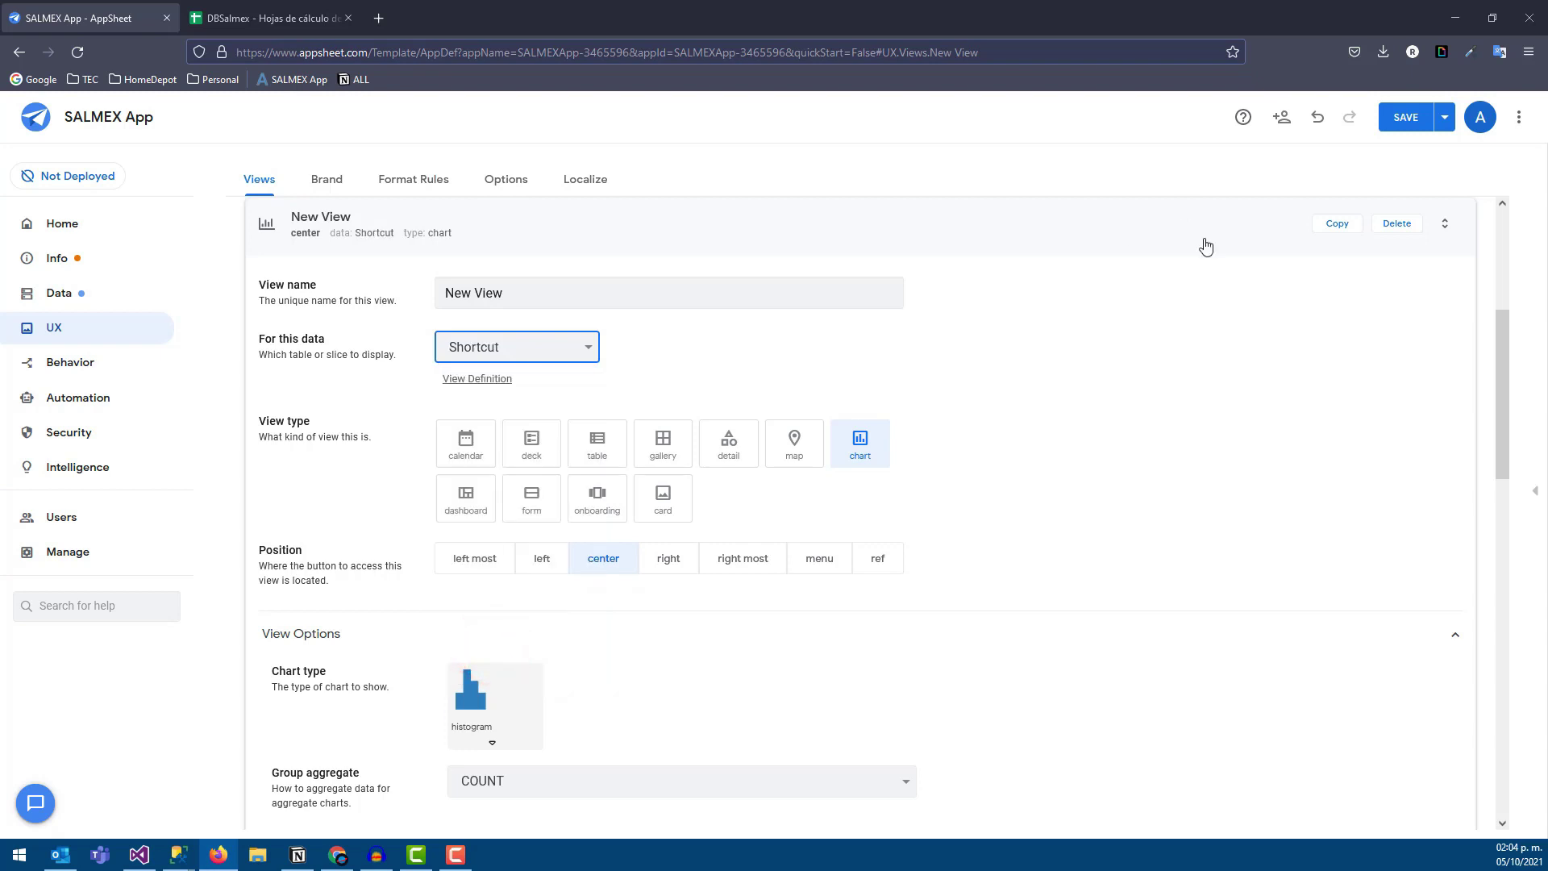
middle_click(1498, 488)
scroll(1499, 489, "down", 6)
scroll(1499, 488, "up", 4)
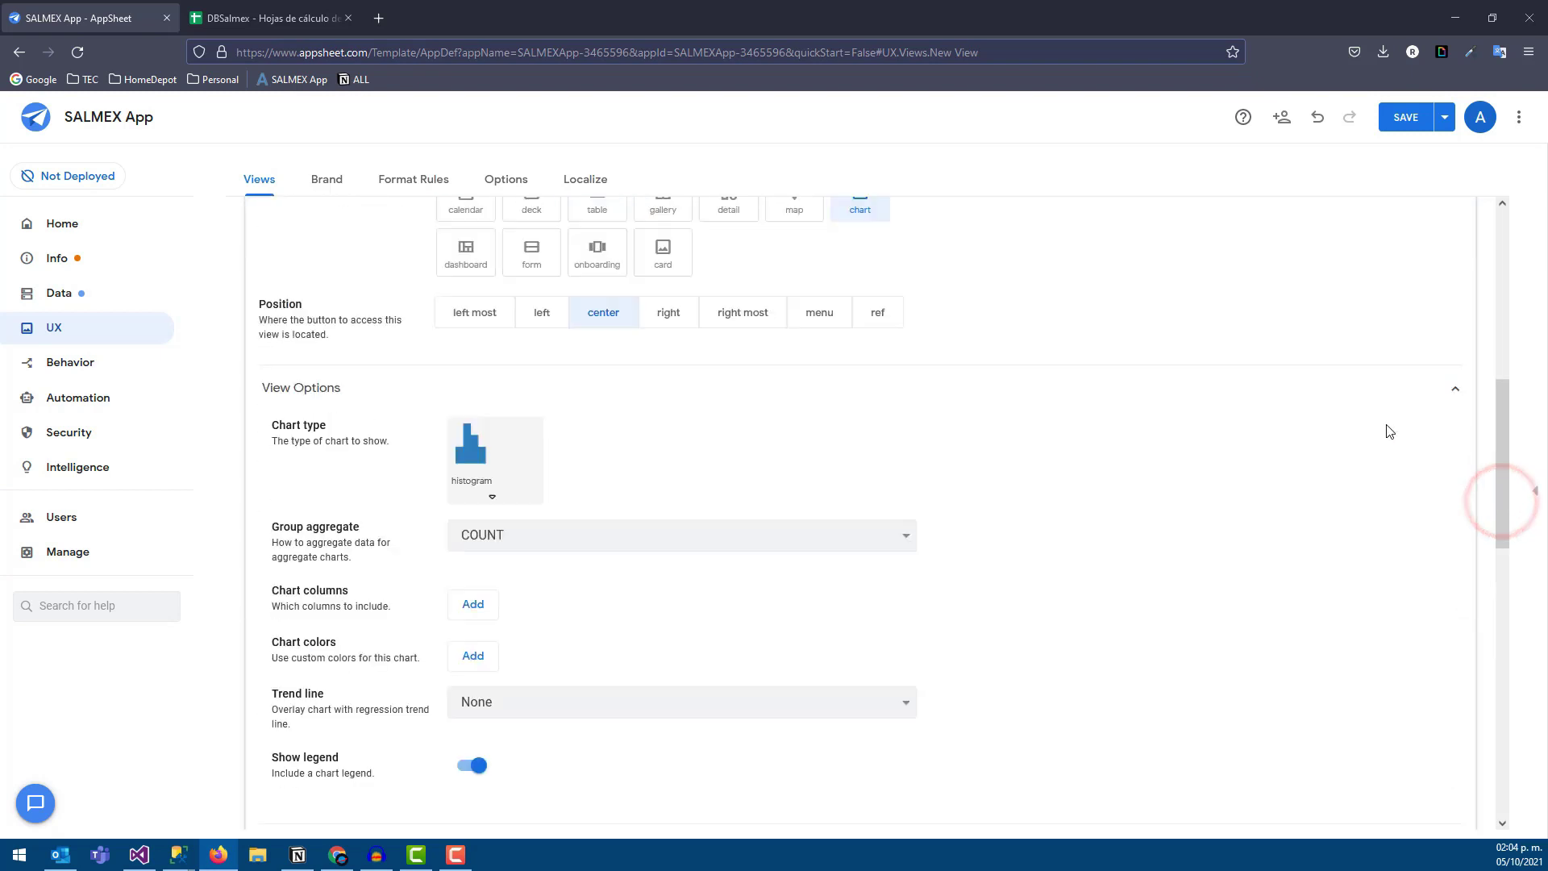
scroll(1498, 488, "up", 6)
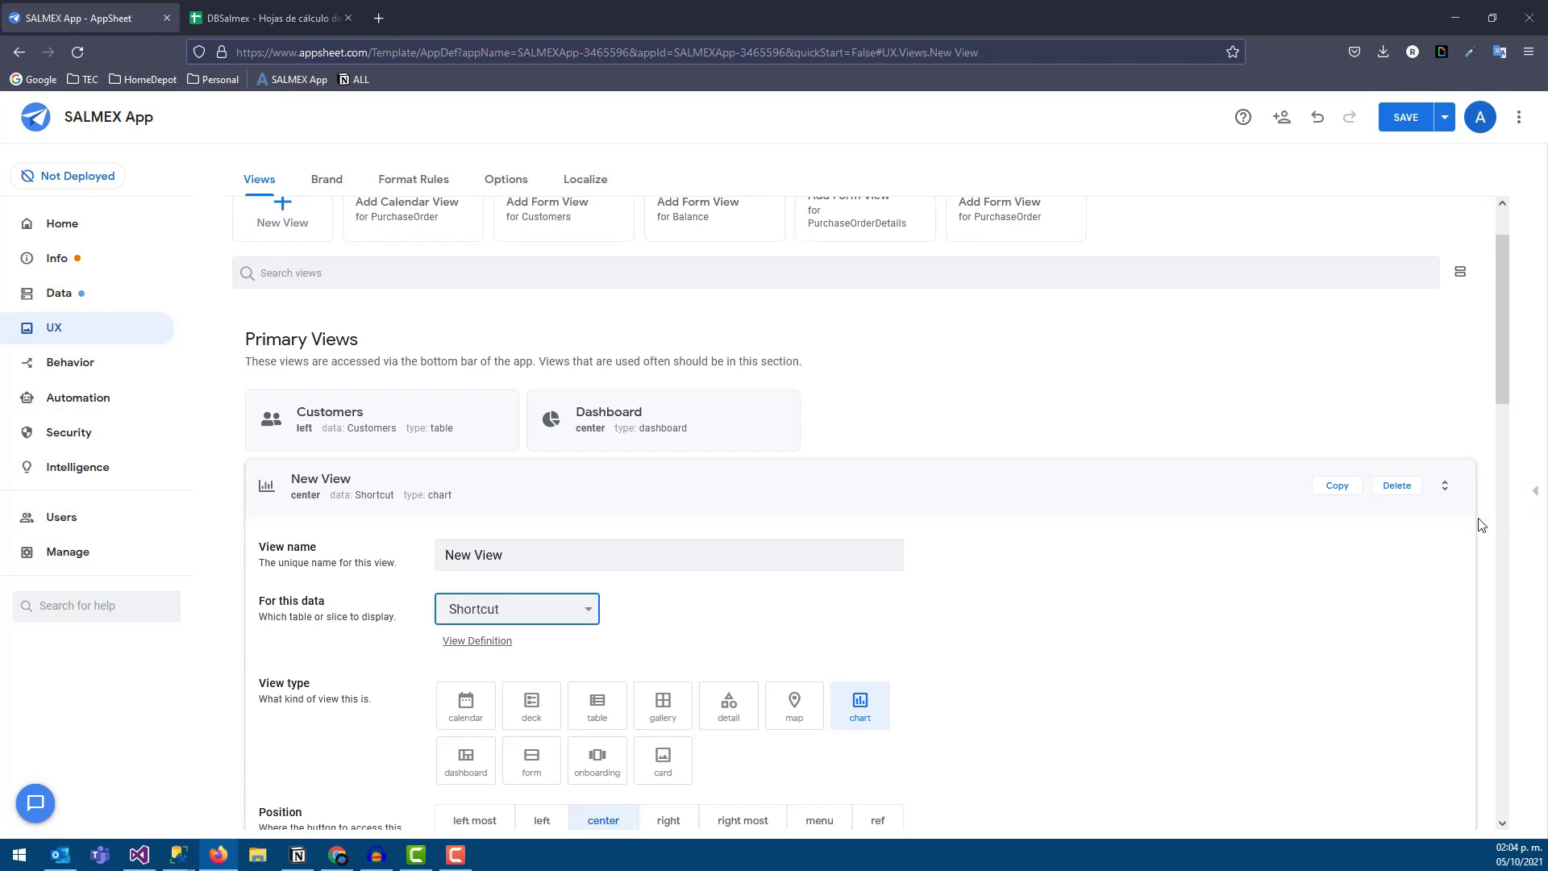
left_click(1532, 493)
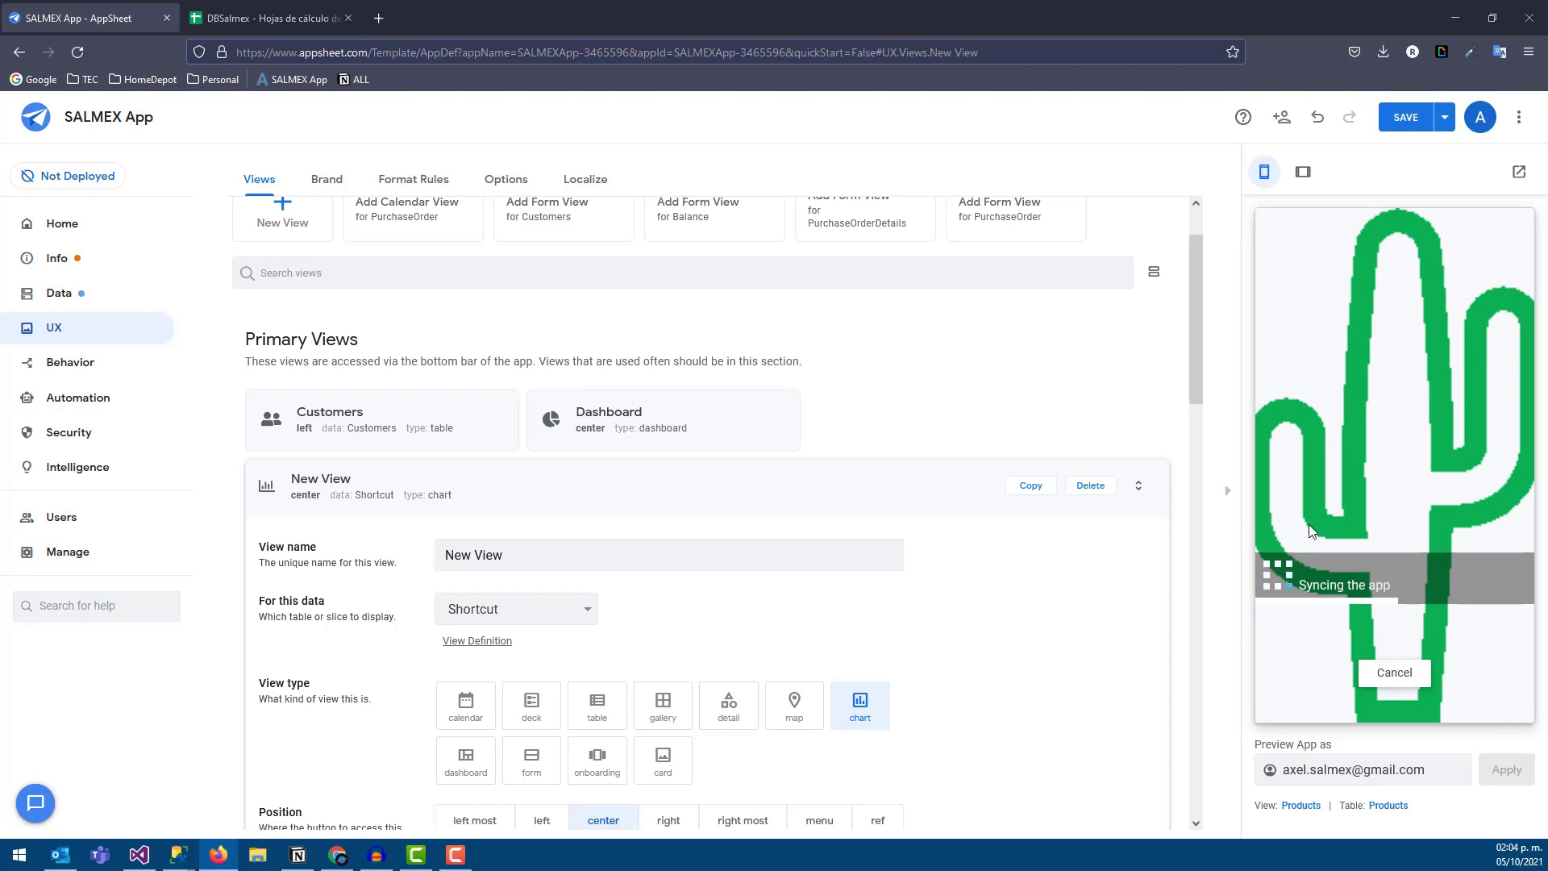
left_click(577, 552)
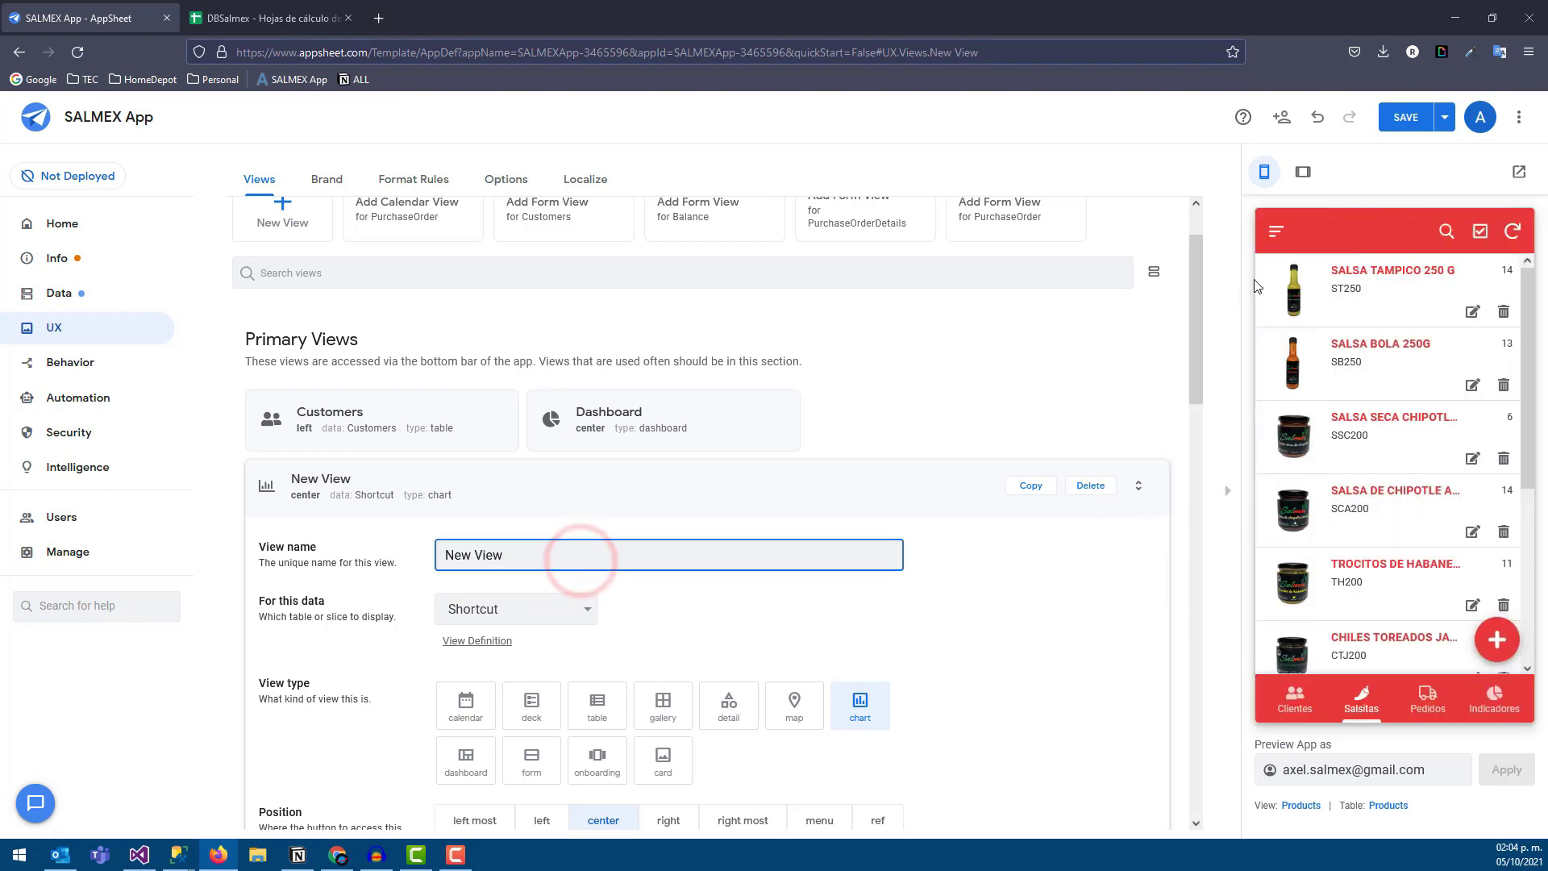
- Replace the new view's name Atajos with 'Menu' and close the preview's side menu
left_click(1274, 234)
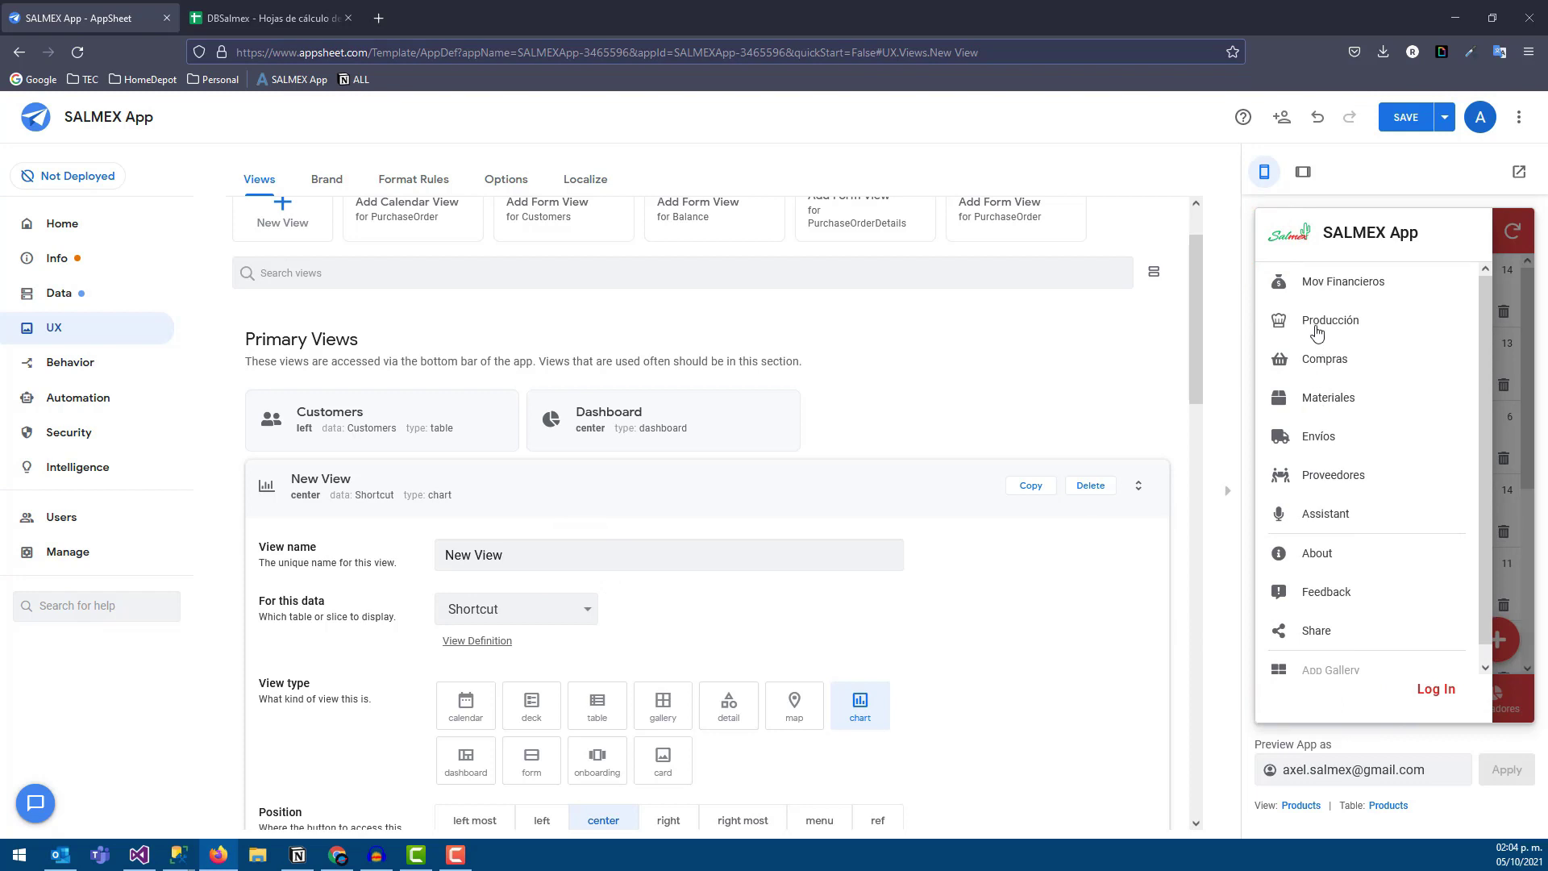
left_click(565, 555)
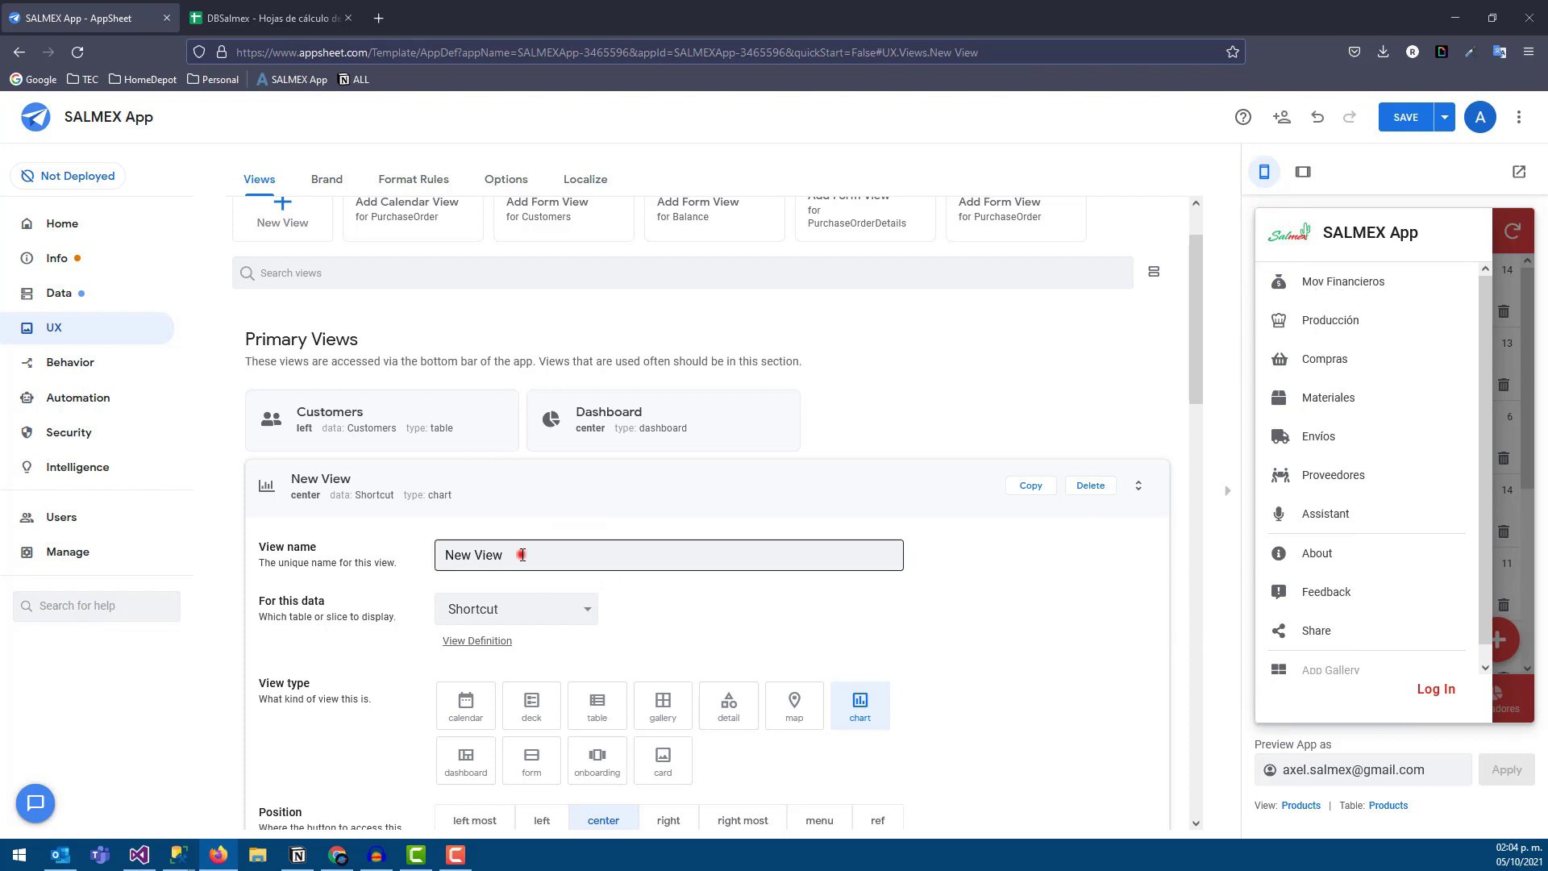
double_click(519, 553)
left_click(516, 555)
triple_click(510, 555)
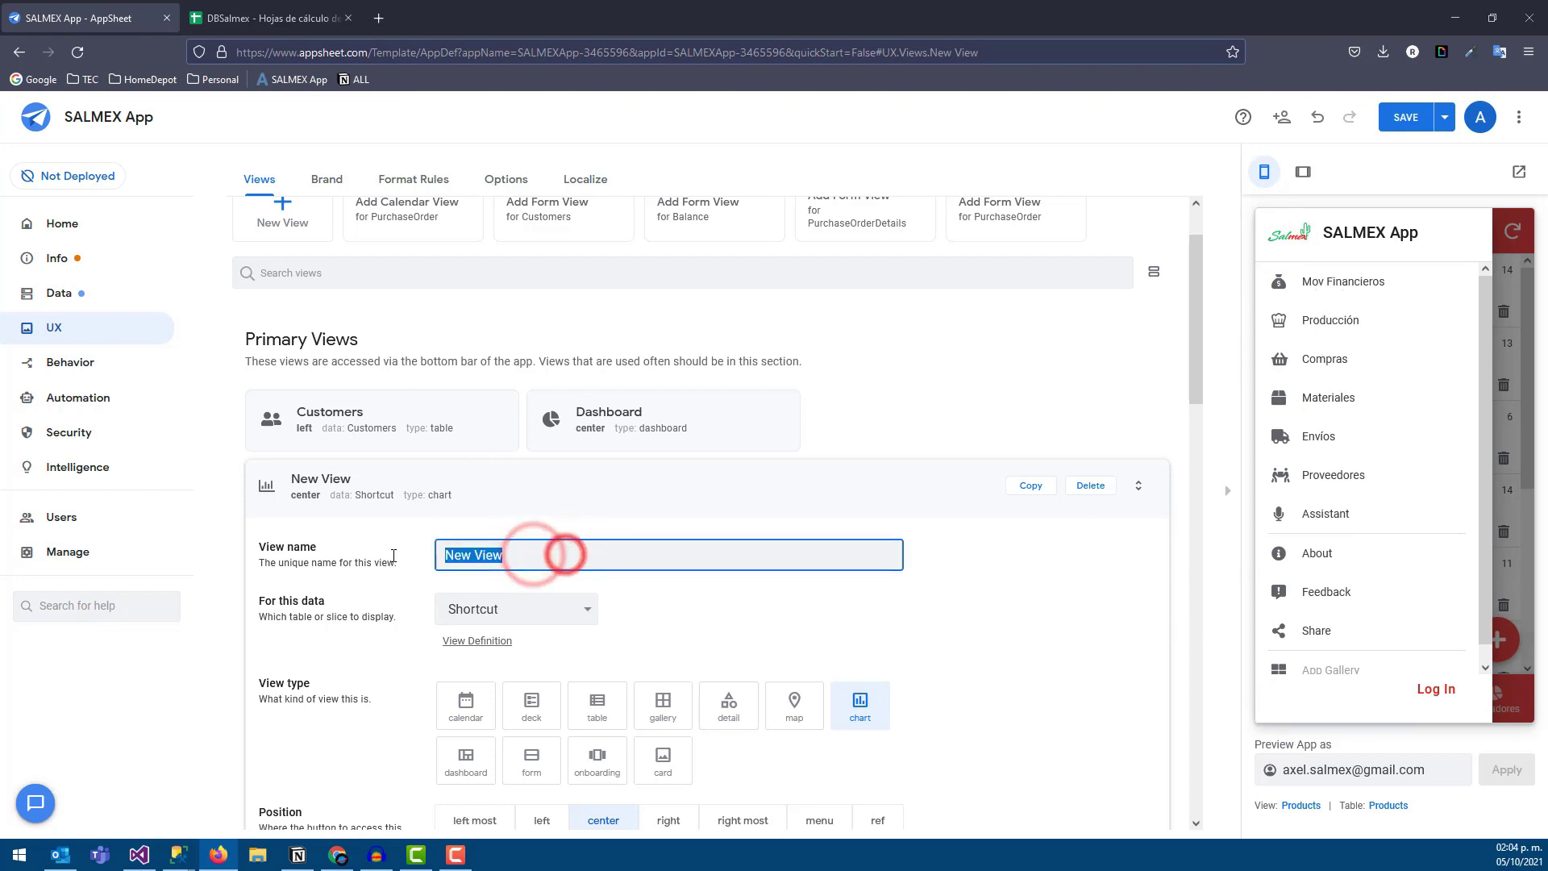
type("M")
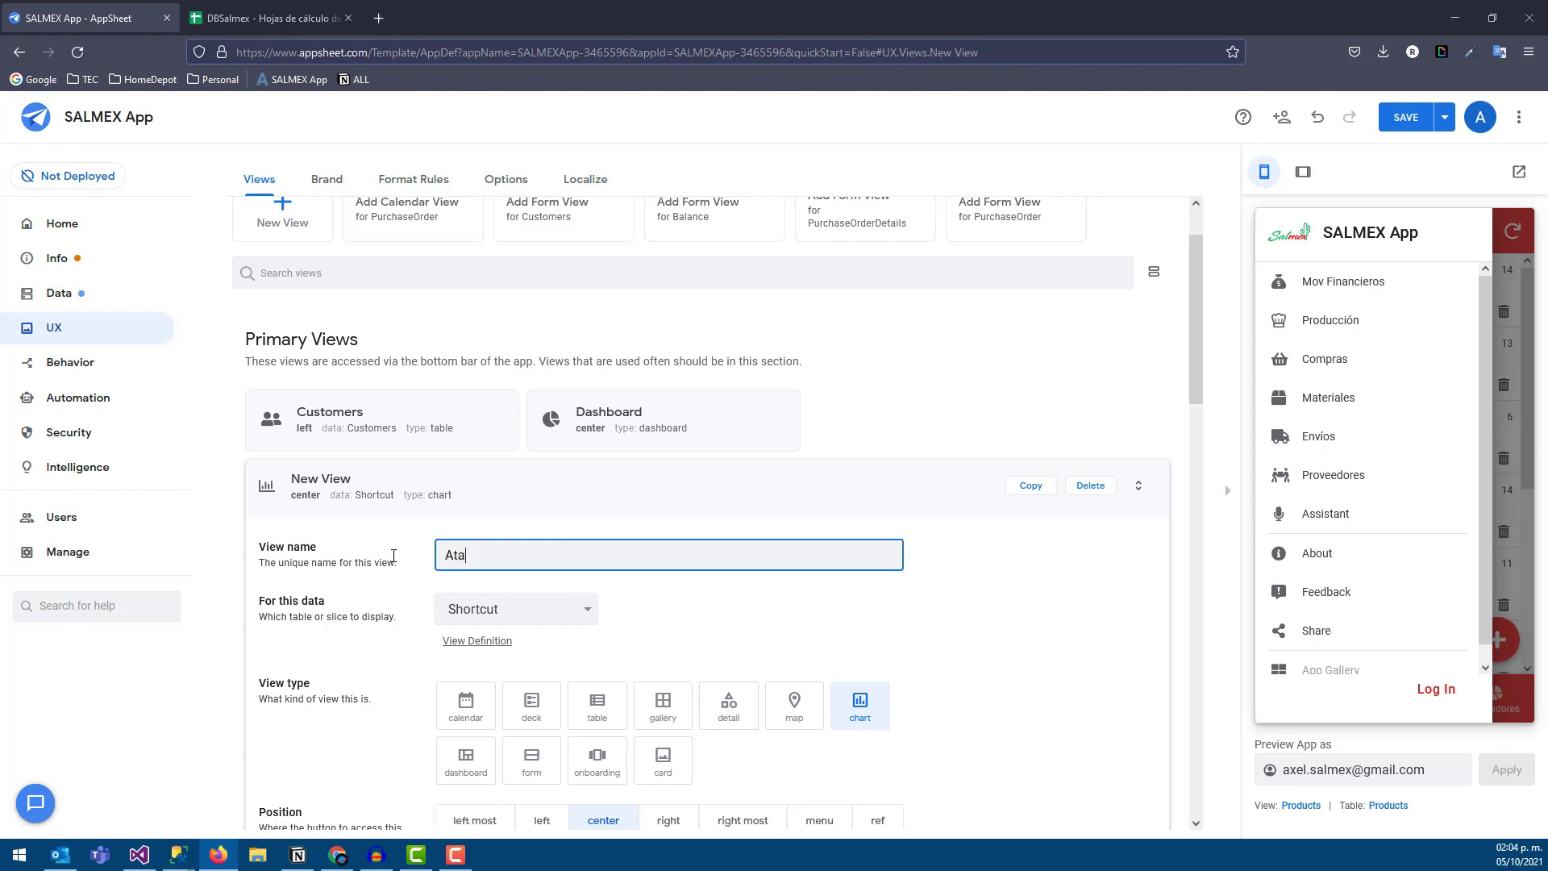
double_click(500, 555)
type("Menu")
left_click(705, 617)
scroll(373, 597, "down", 3)
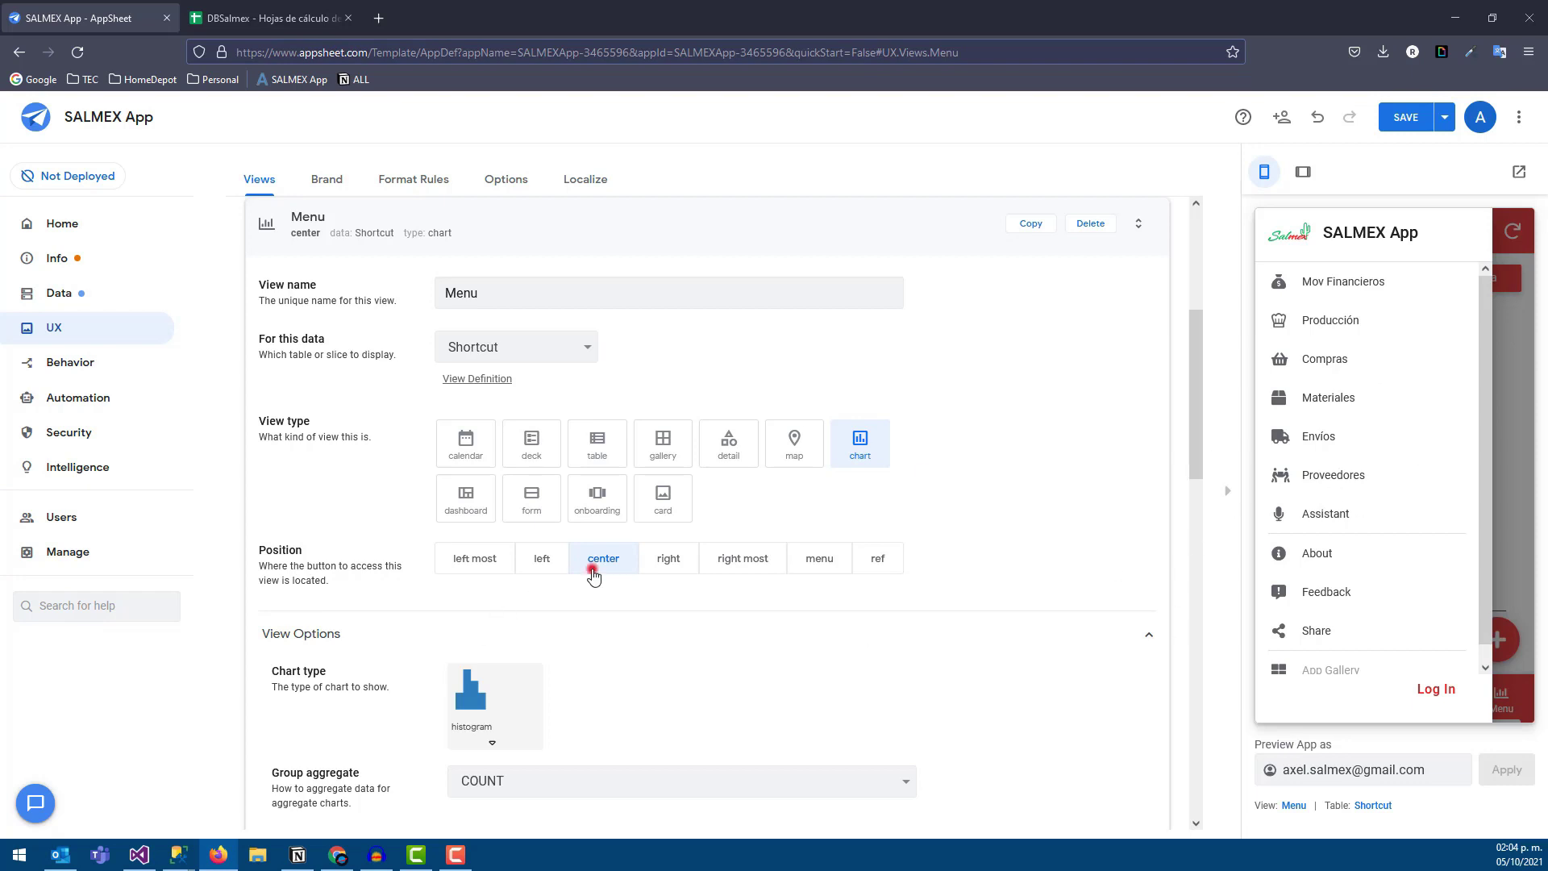
left_click(1503, 319)
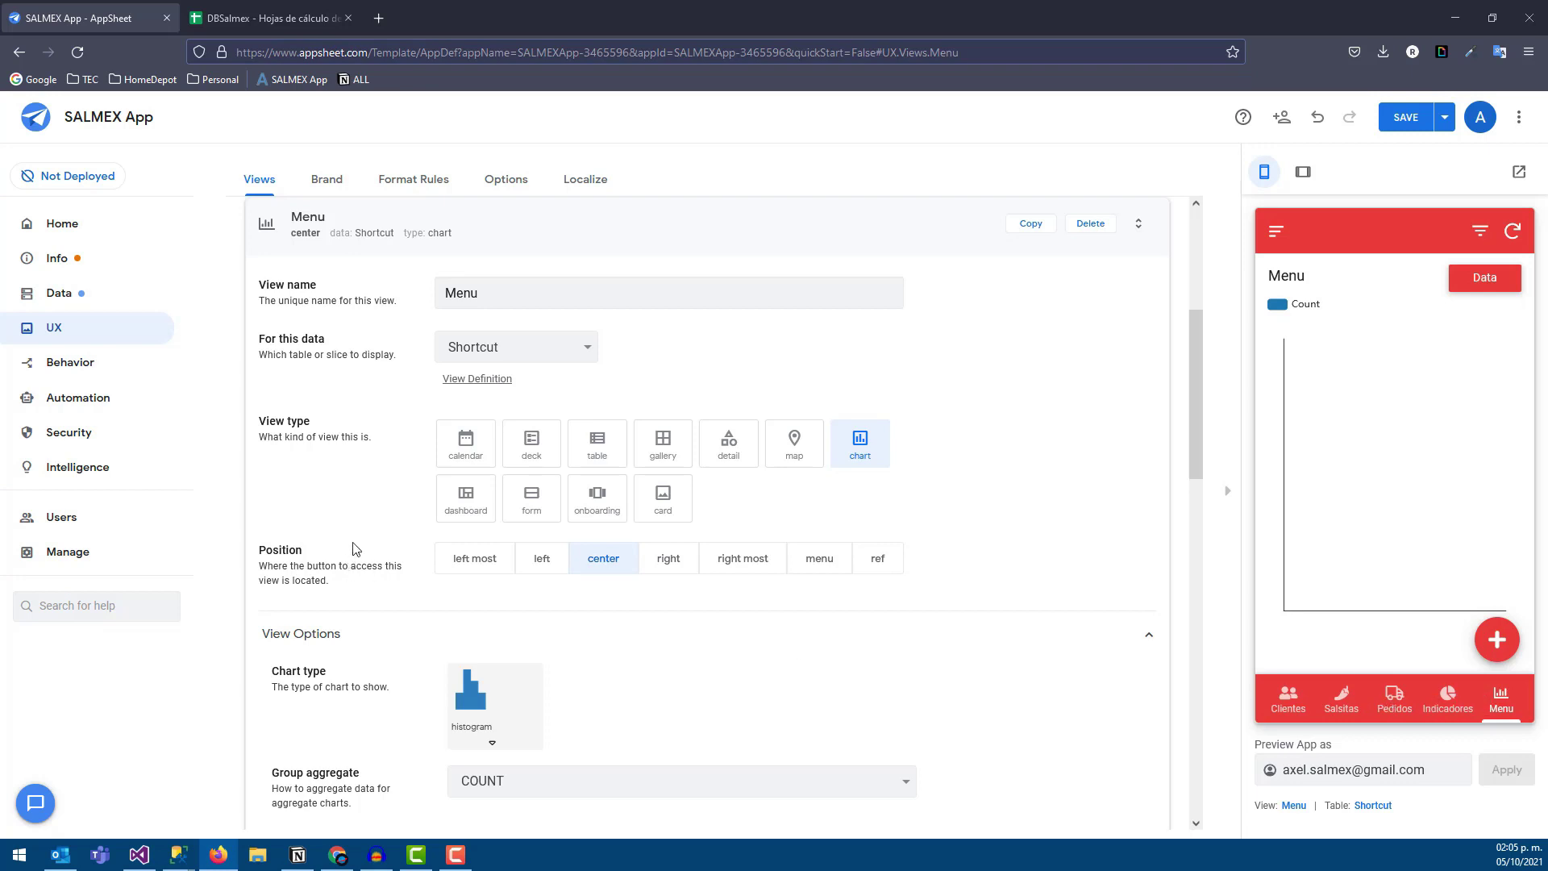
scroll(766, 578, "down", 2)
scroll(599, 577, "down", 3)
scroll(596, 573, "down", 1)
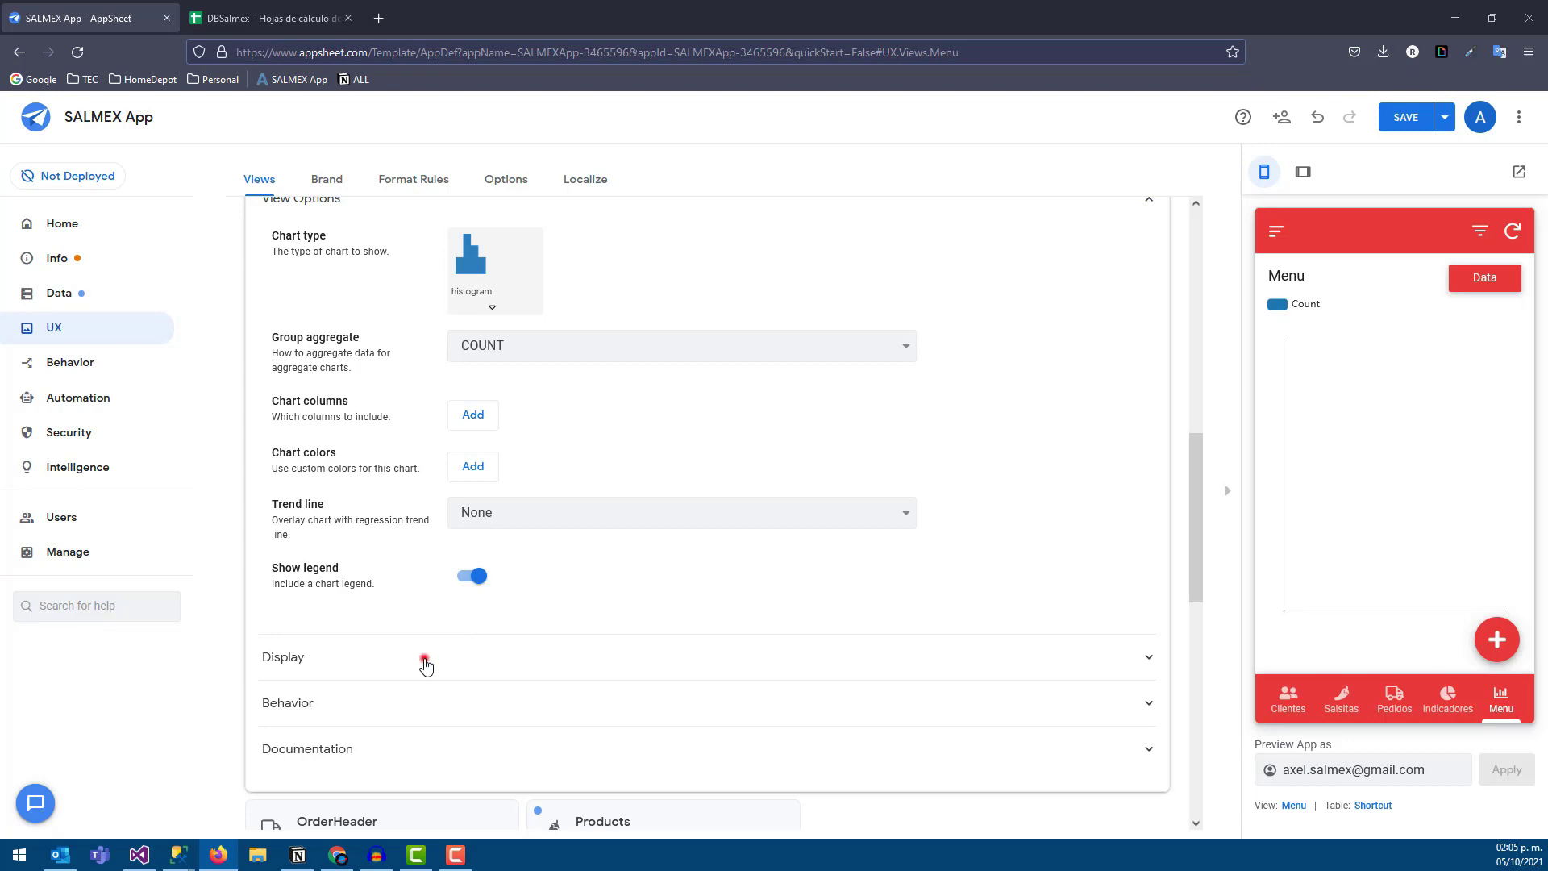
- Make the Menu view a gallery of cards
left_click(426, 666)
left_click(536, 698)
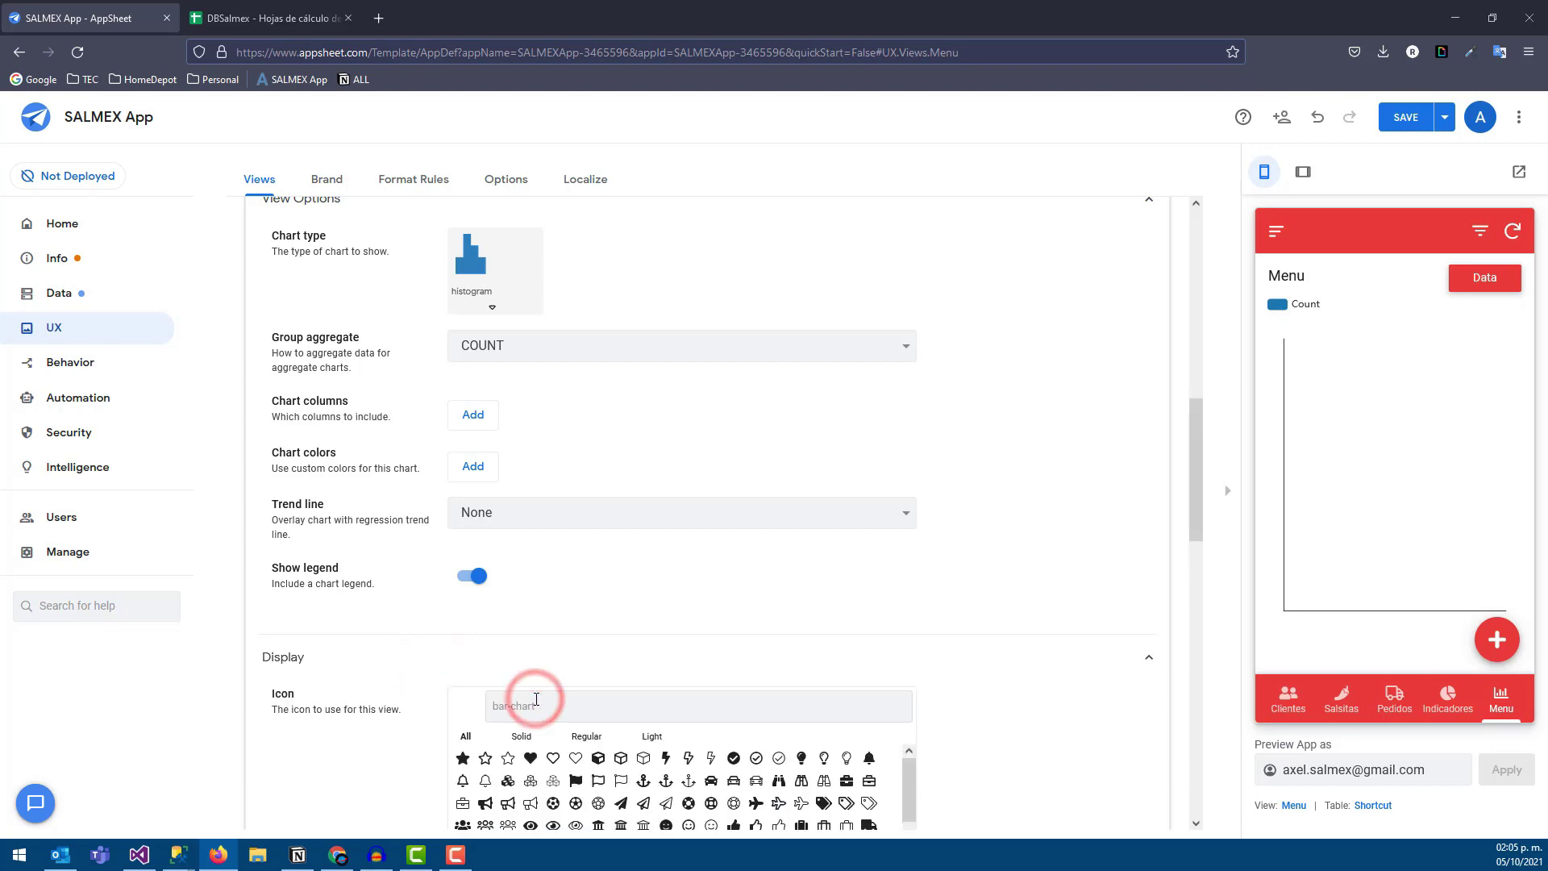
scroll(725, 459, "up", 4)
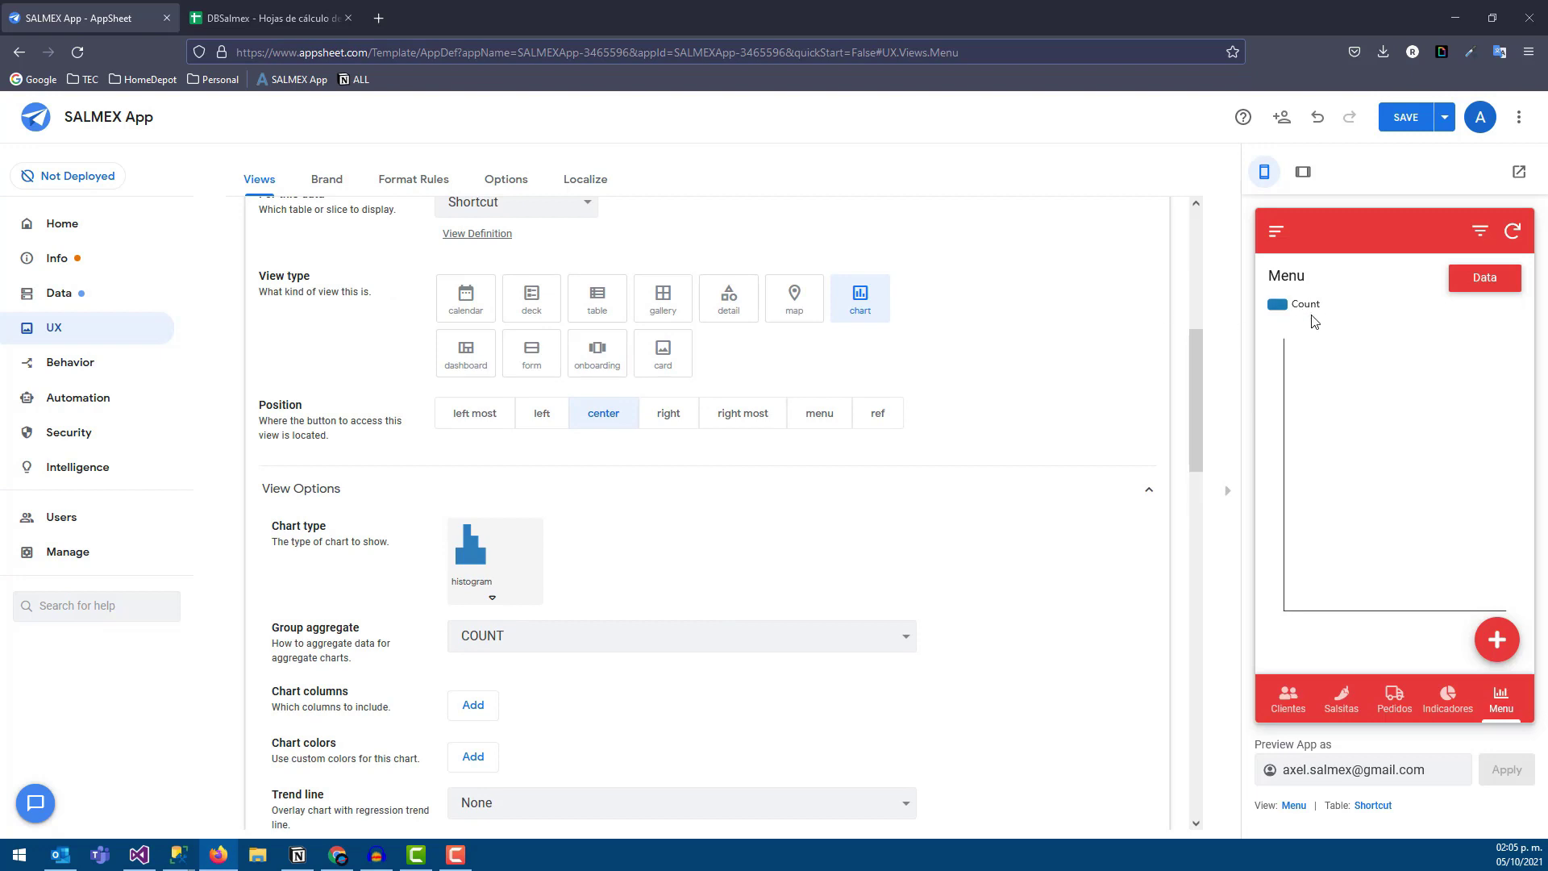
left_click(658, 303)
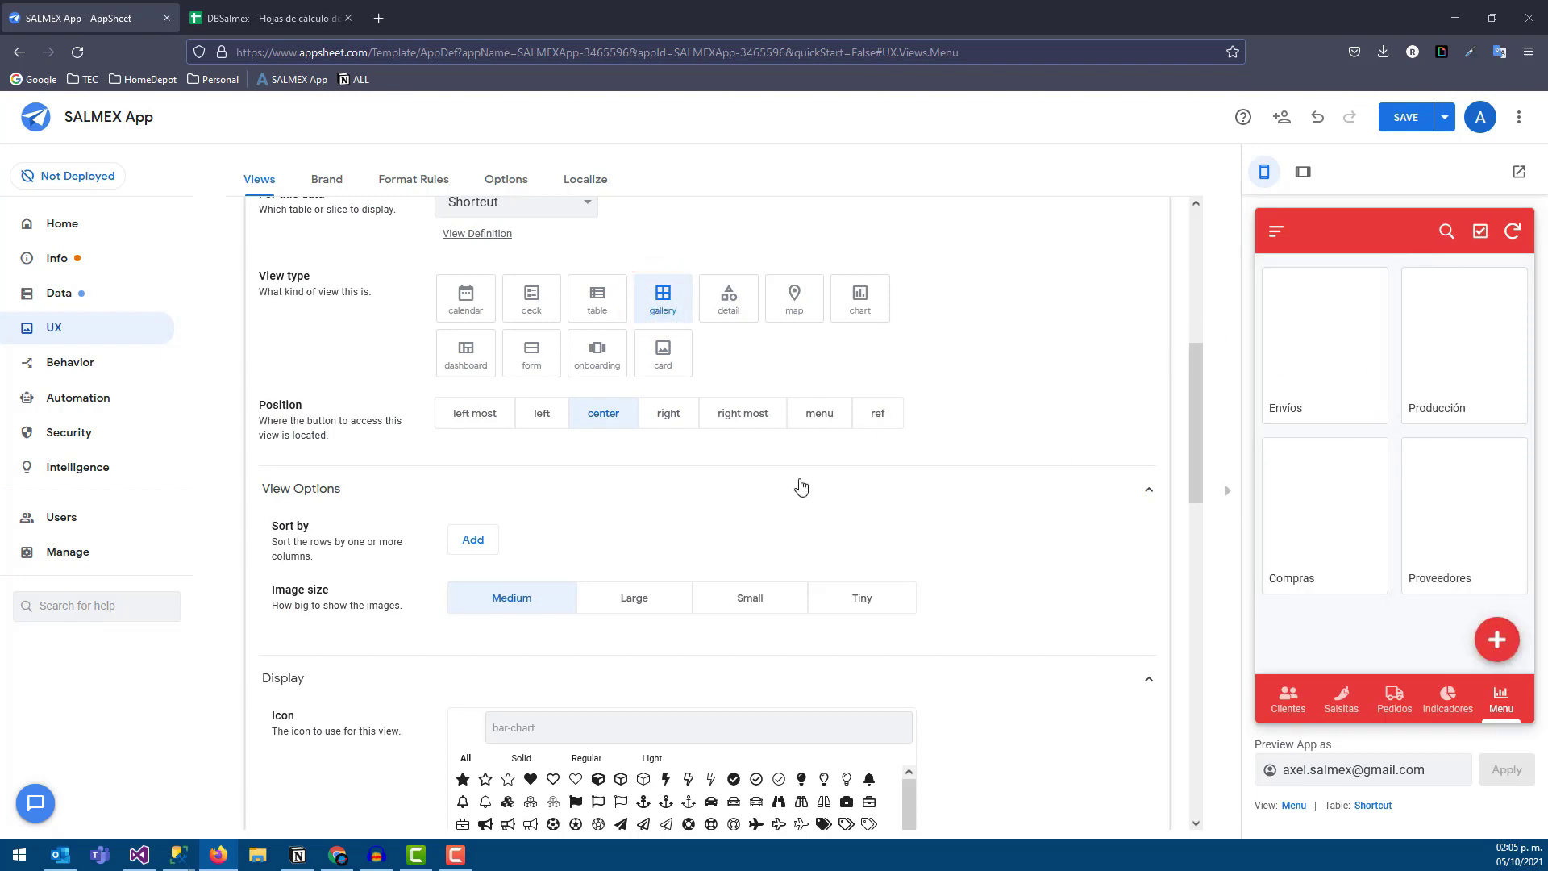
- Give the Menu view the solid house icon found by searching 'home'
scroll(722, 484, "down", 1)
scroll(640, 564, "down", 1)
scroll(553, 511, "down", 1)
left_click(515, 508)
type("home")
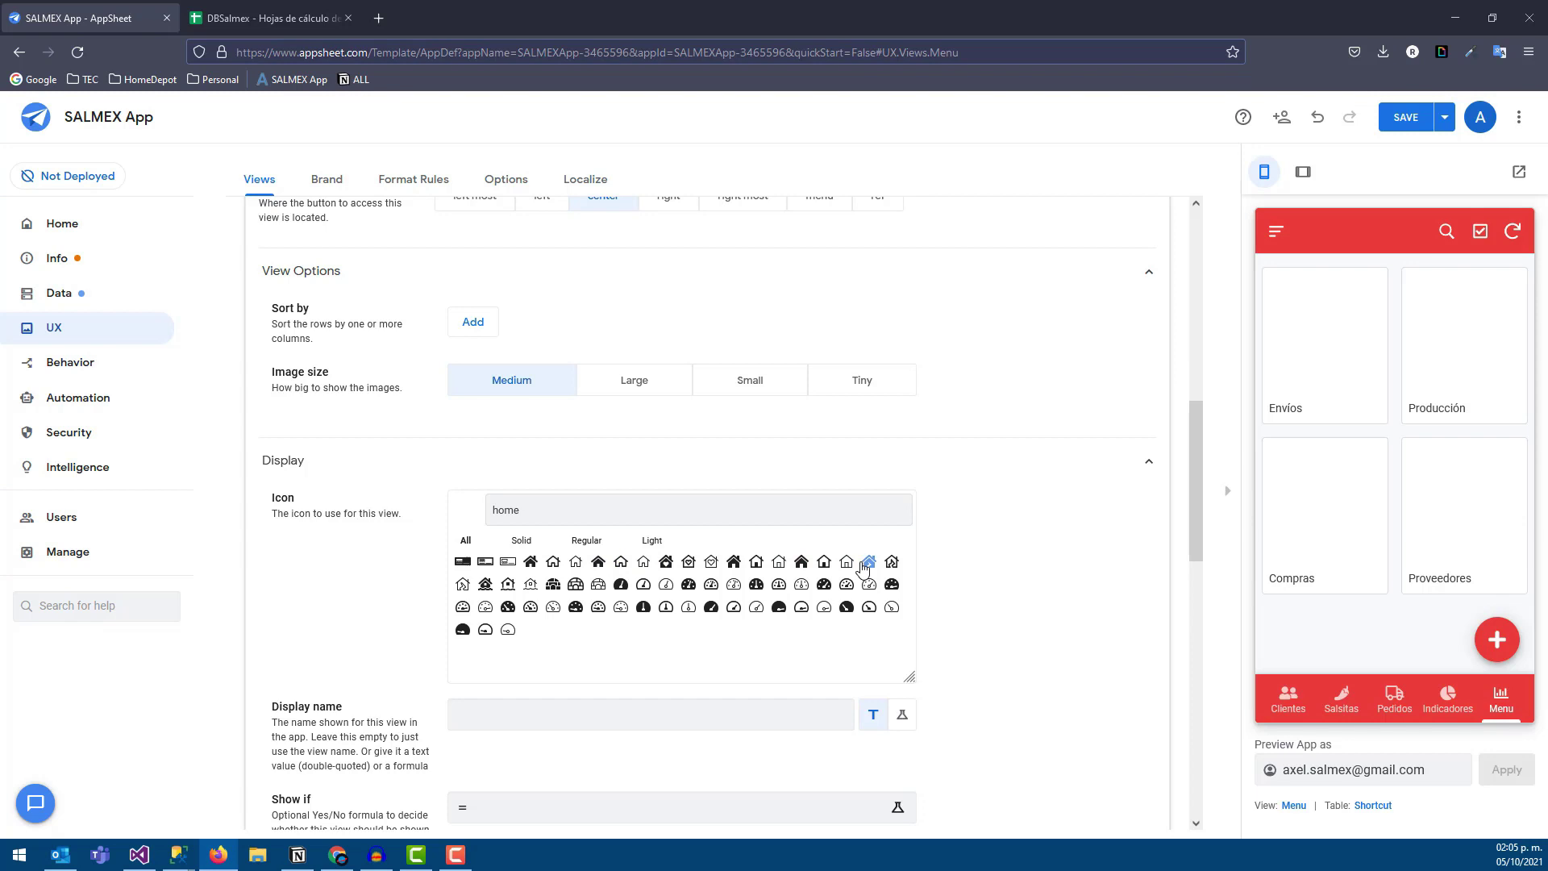
left_click(597, 563)
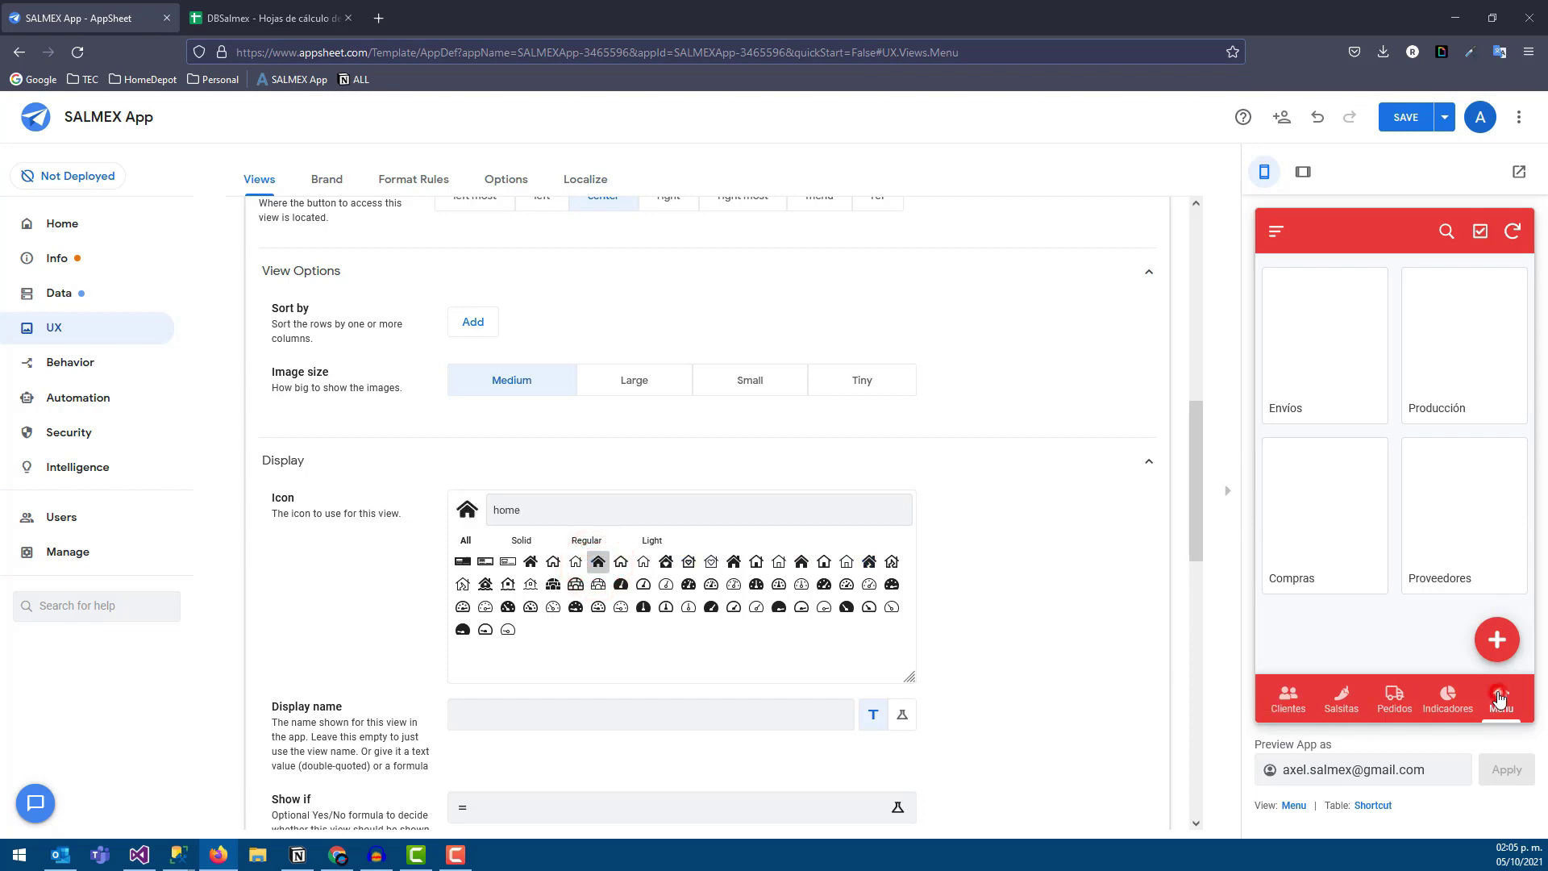
left_click(859, 457)
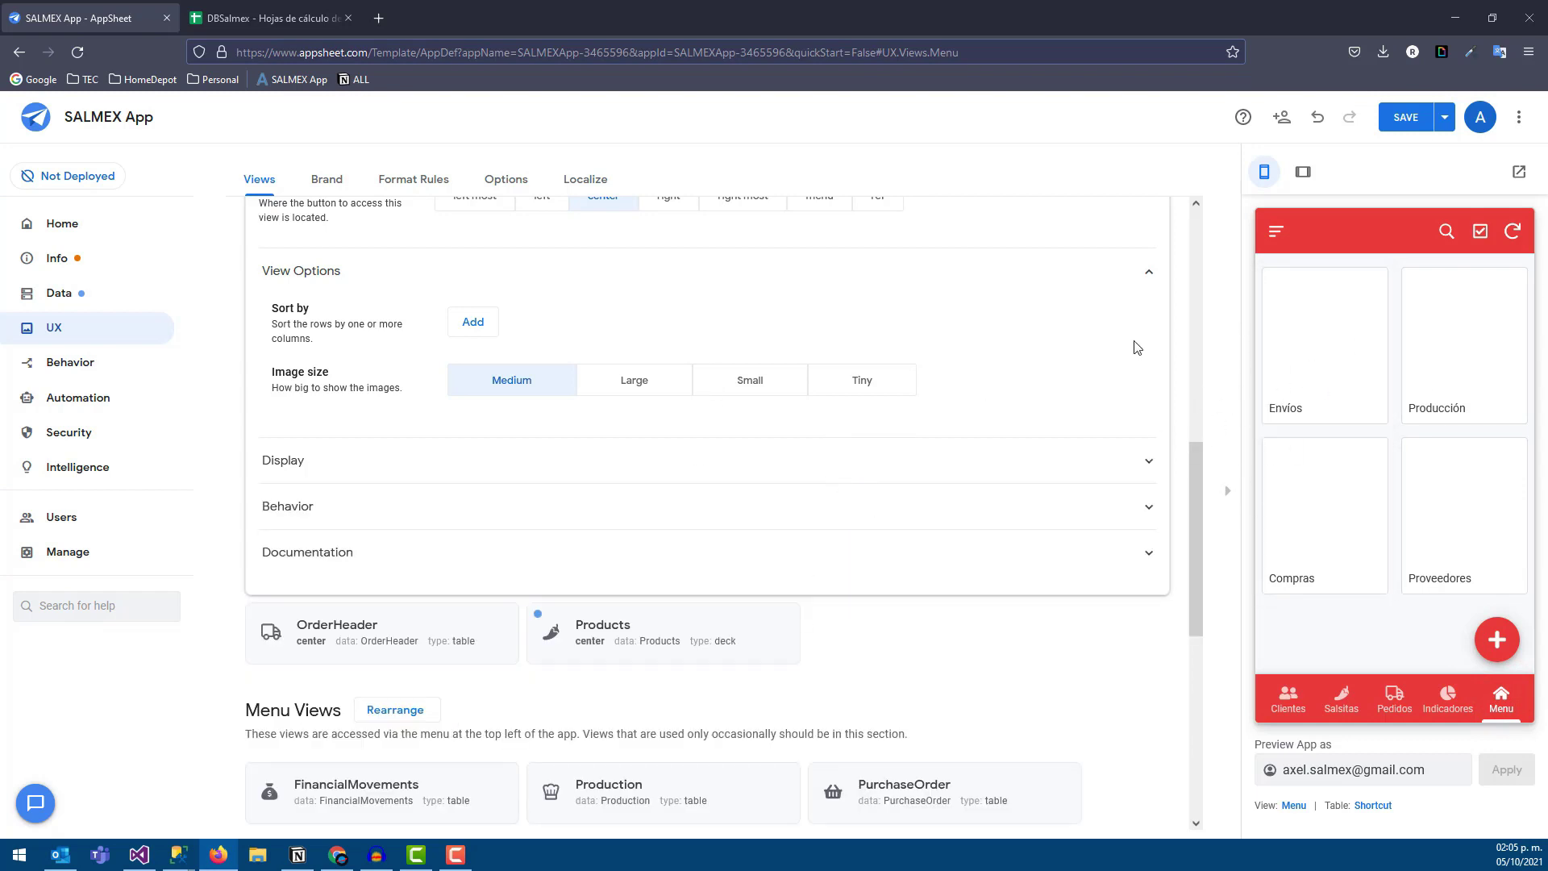
left_click(1340, 334)
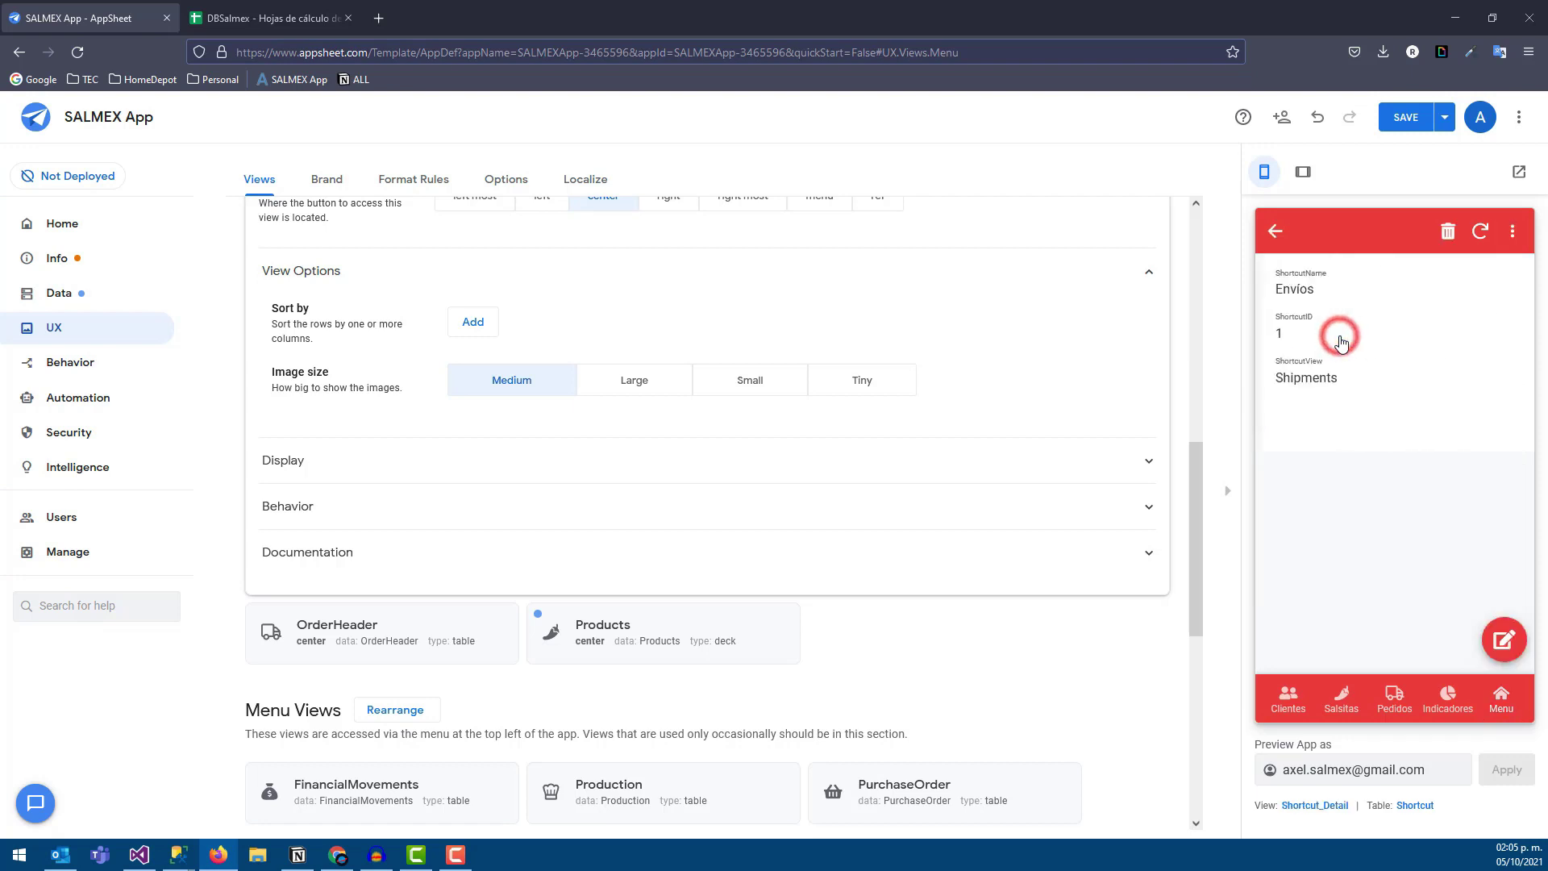
left_click(1264, 229)
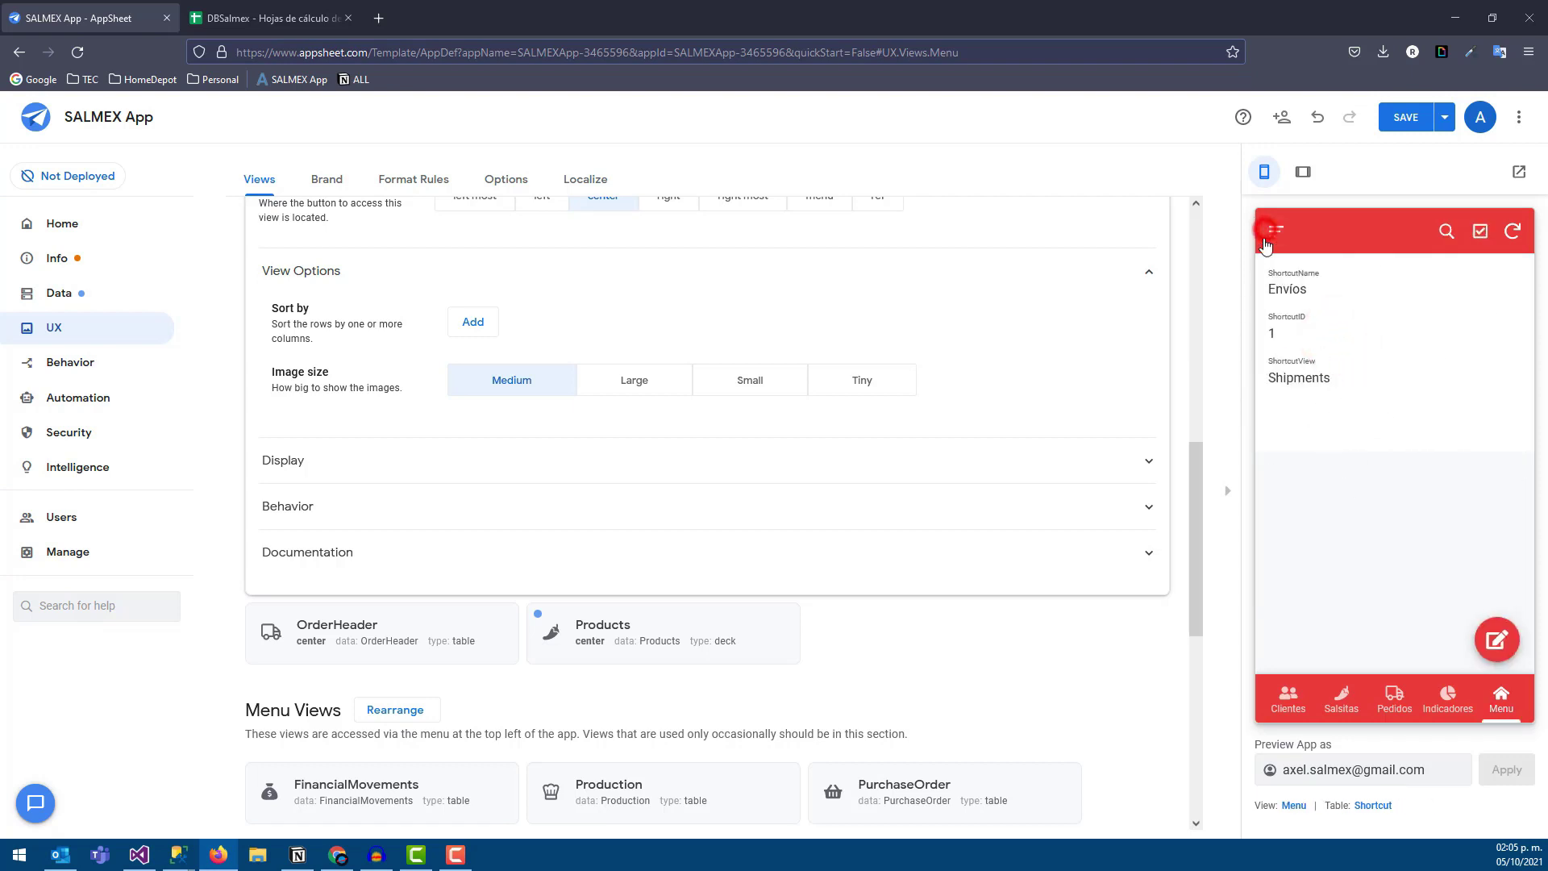
left_click(1404, 385)
left_click(1275, 230)
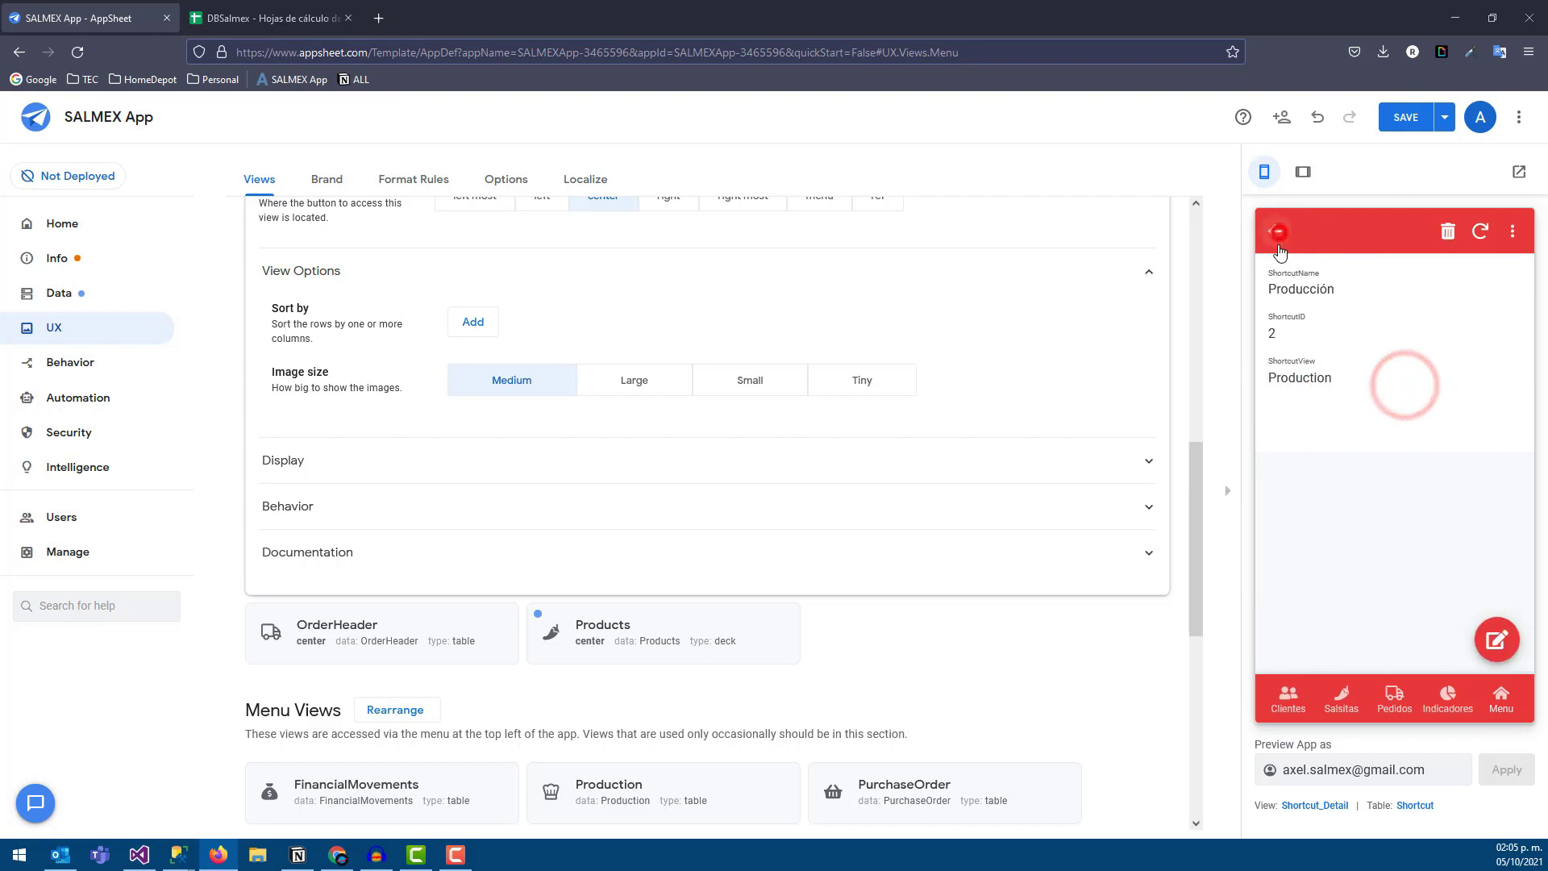
left_click(1290, 472)
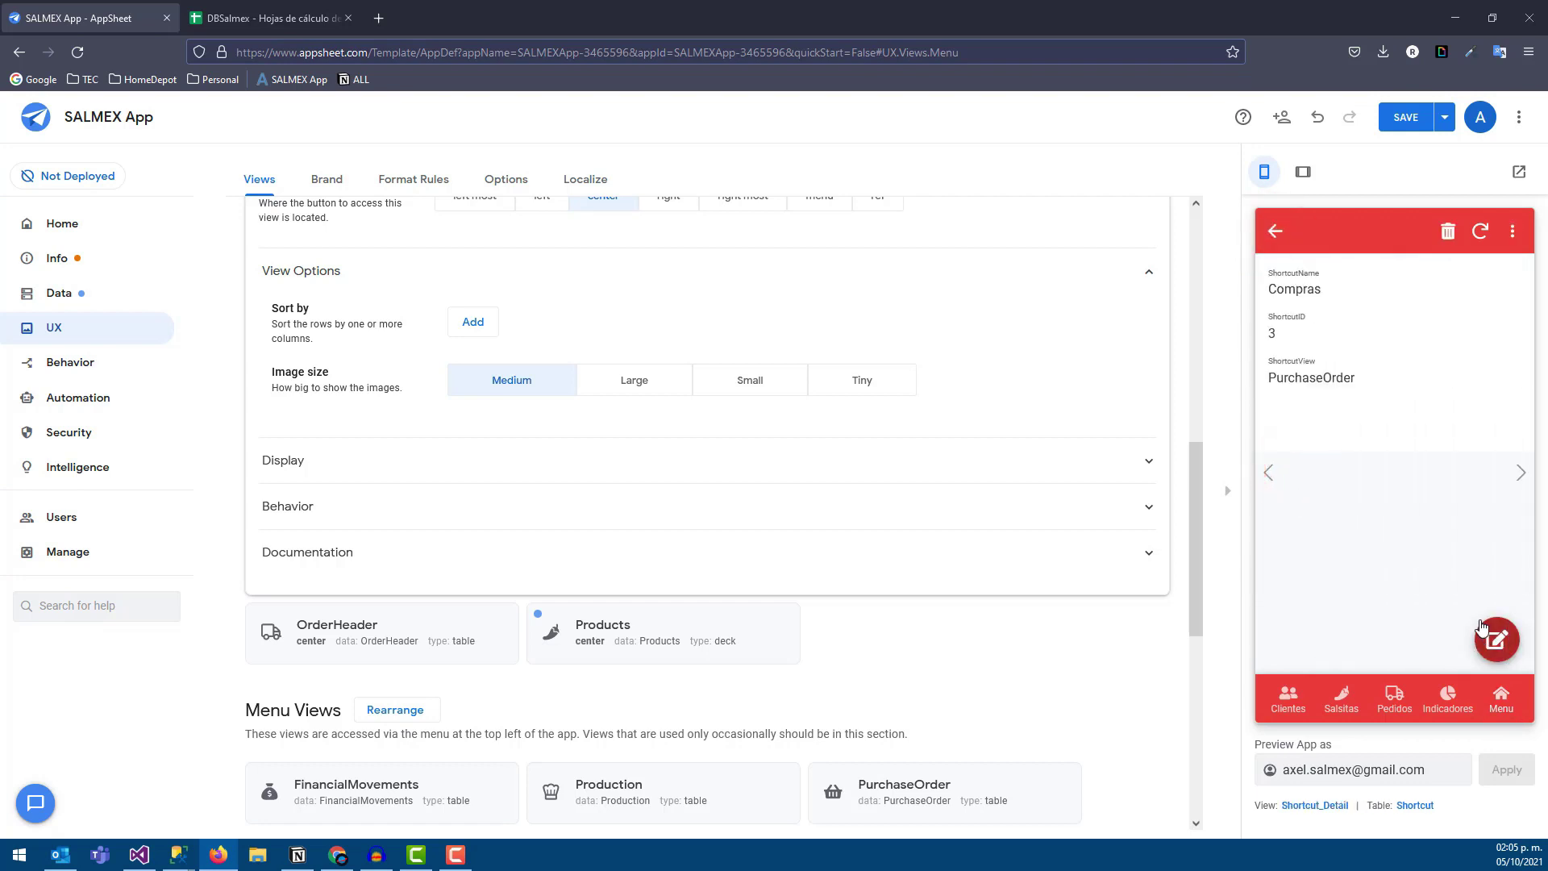
left_click(1275, 231)
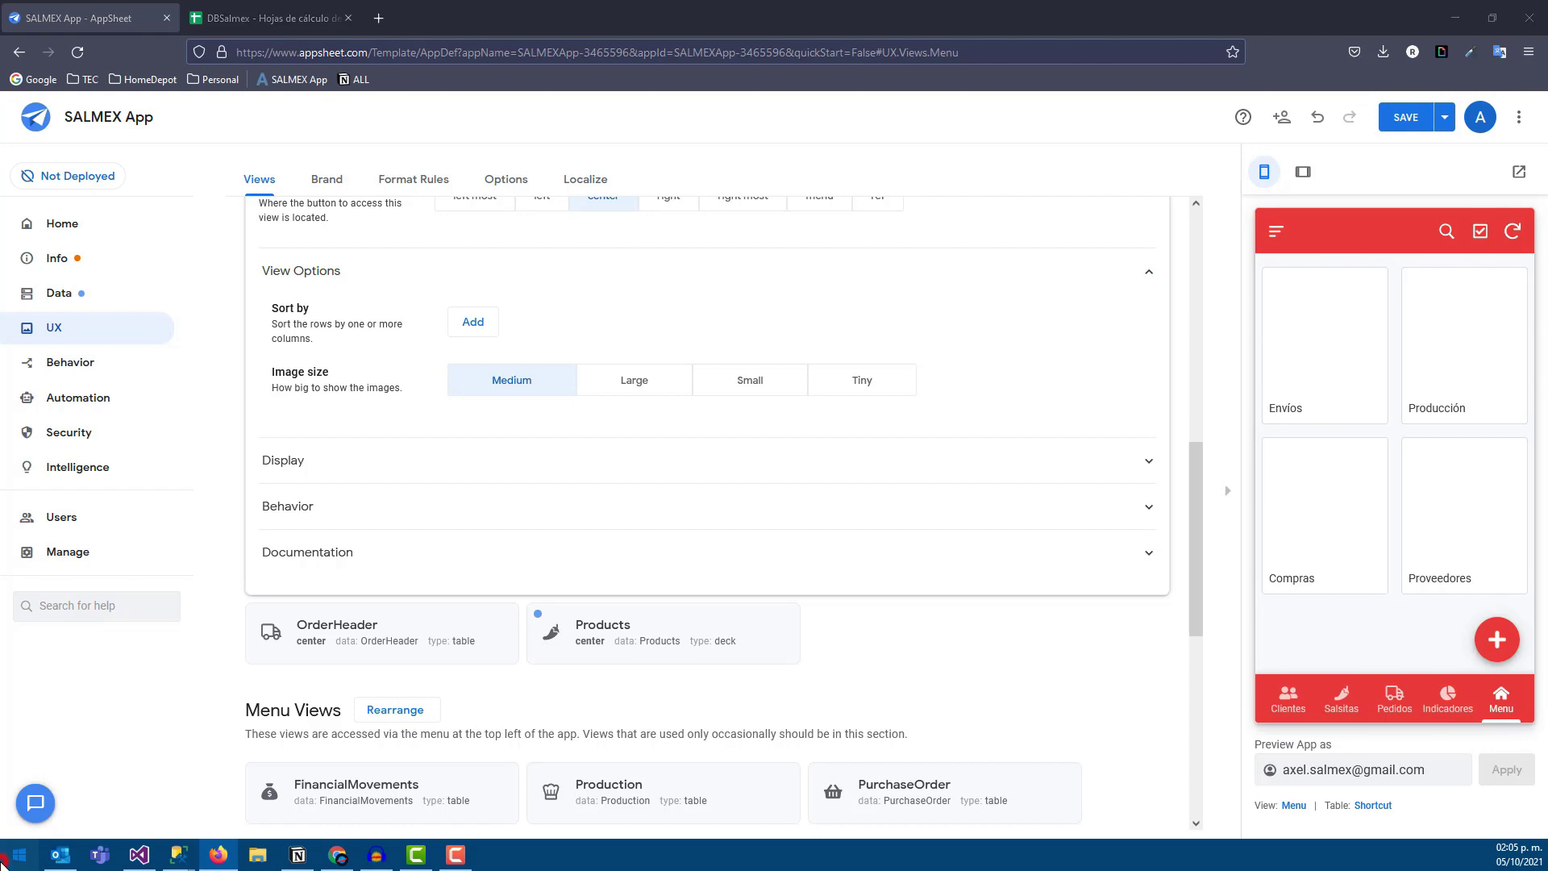
left_click(4, 862)
- Launch Syncfusion Metro Studio and shrink its window over the browser
type("metro")
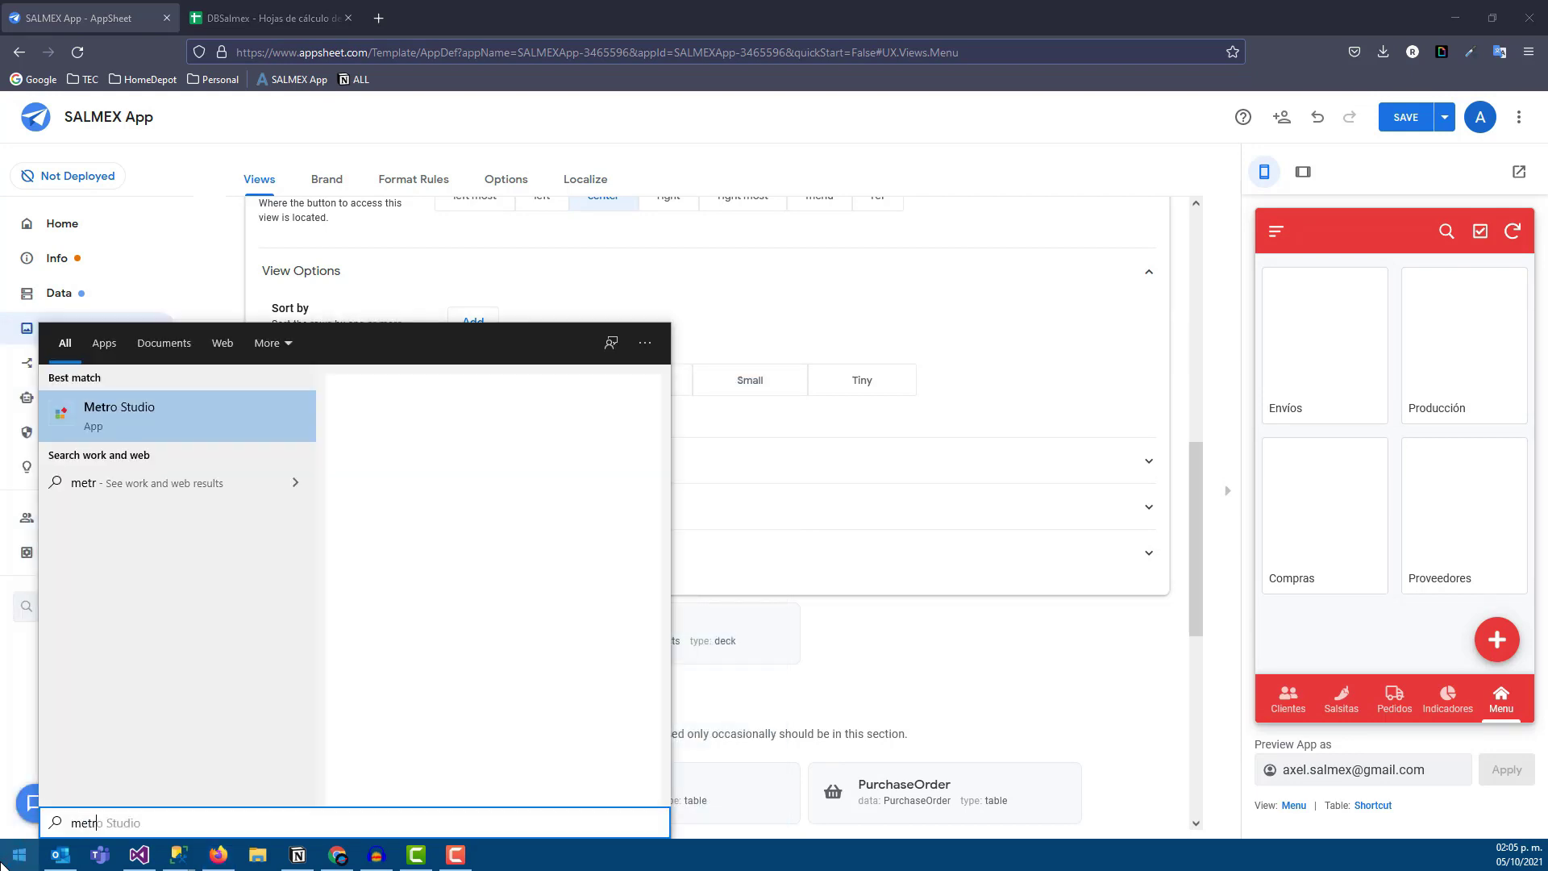
left_click(191, 429)
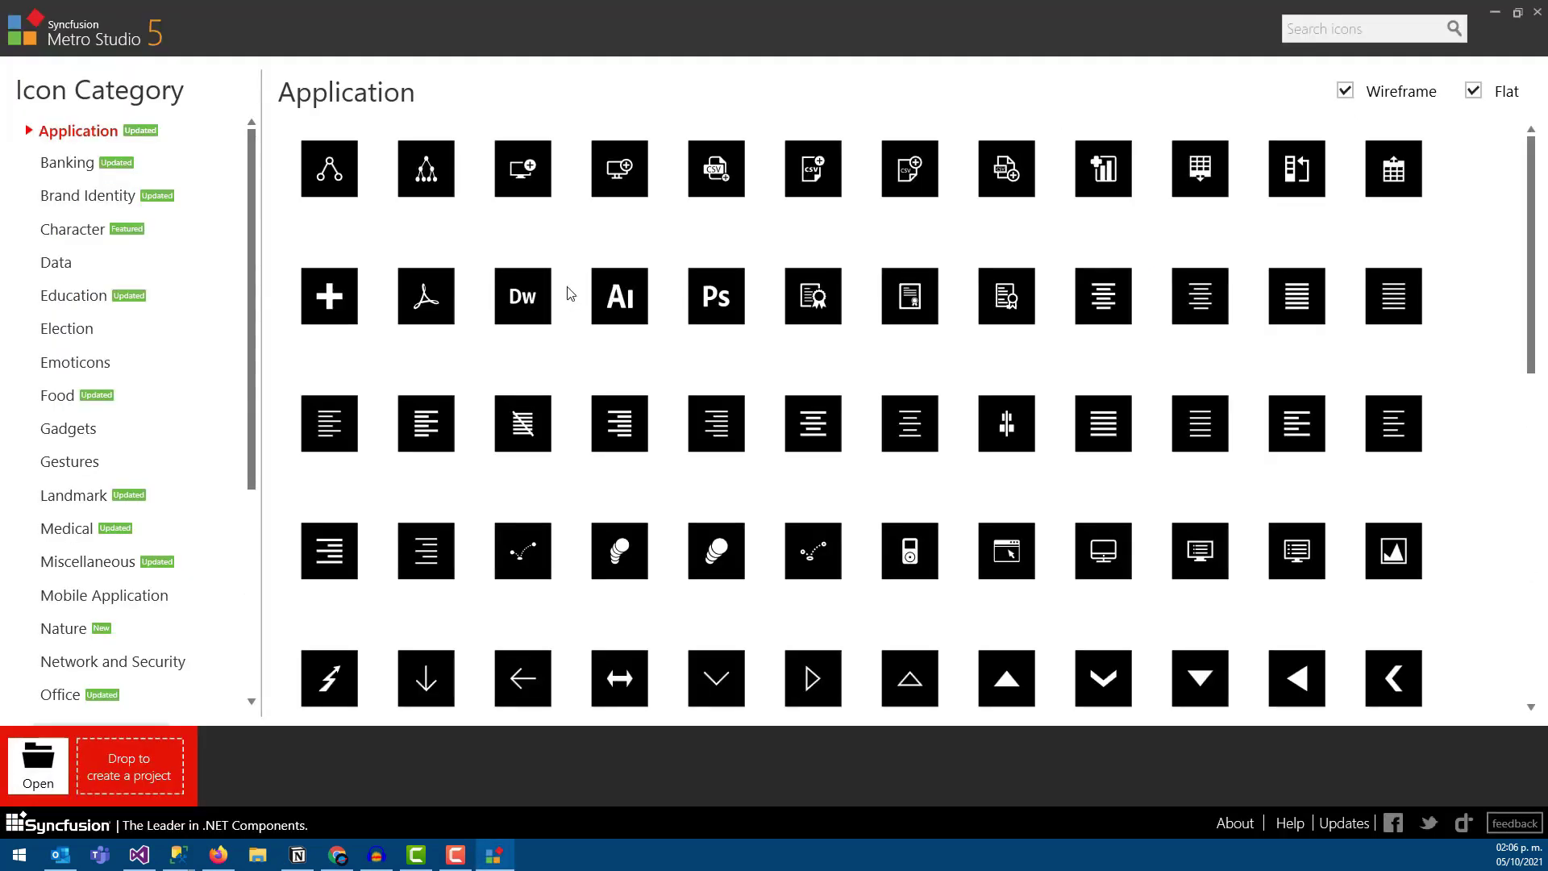
scroll(134, 338, "down", 3)
scroll(134, 343, "down", 1)
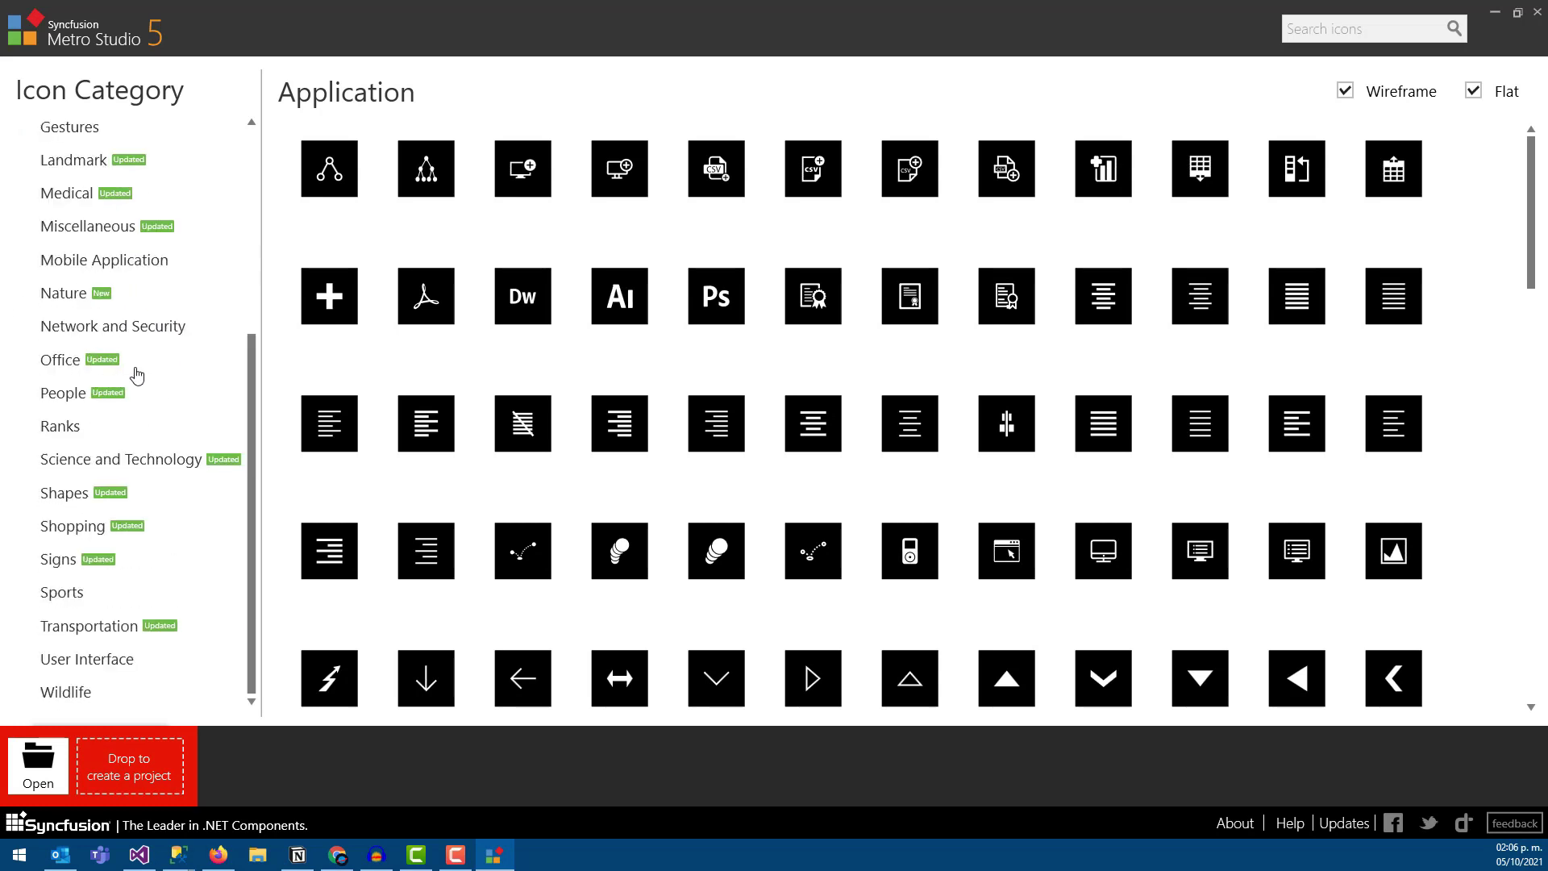
mouse_move(329, 297)
mouse_move(1232, 48)
left_mouse_down()
mouse_move(482, 186)
mouse_move(498, 157)
left_mouse_up()
- Search the icon library for 'shipment', then 'carro', then 'car'
left_click(724, 169)
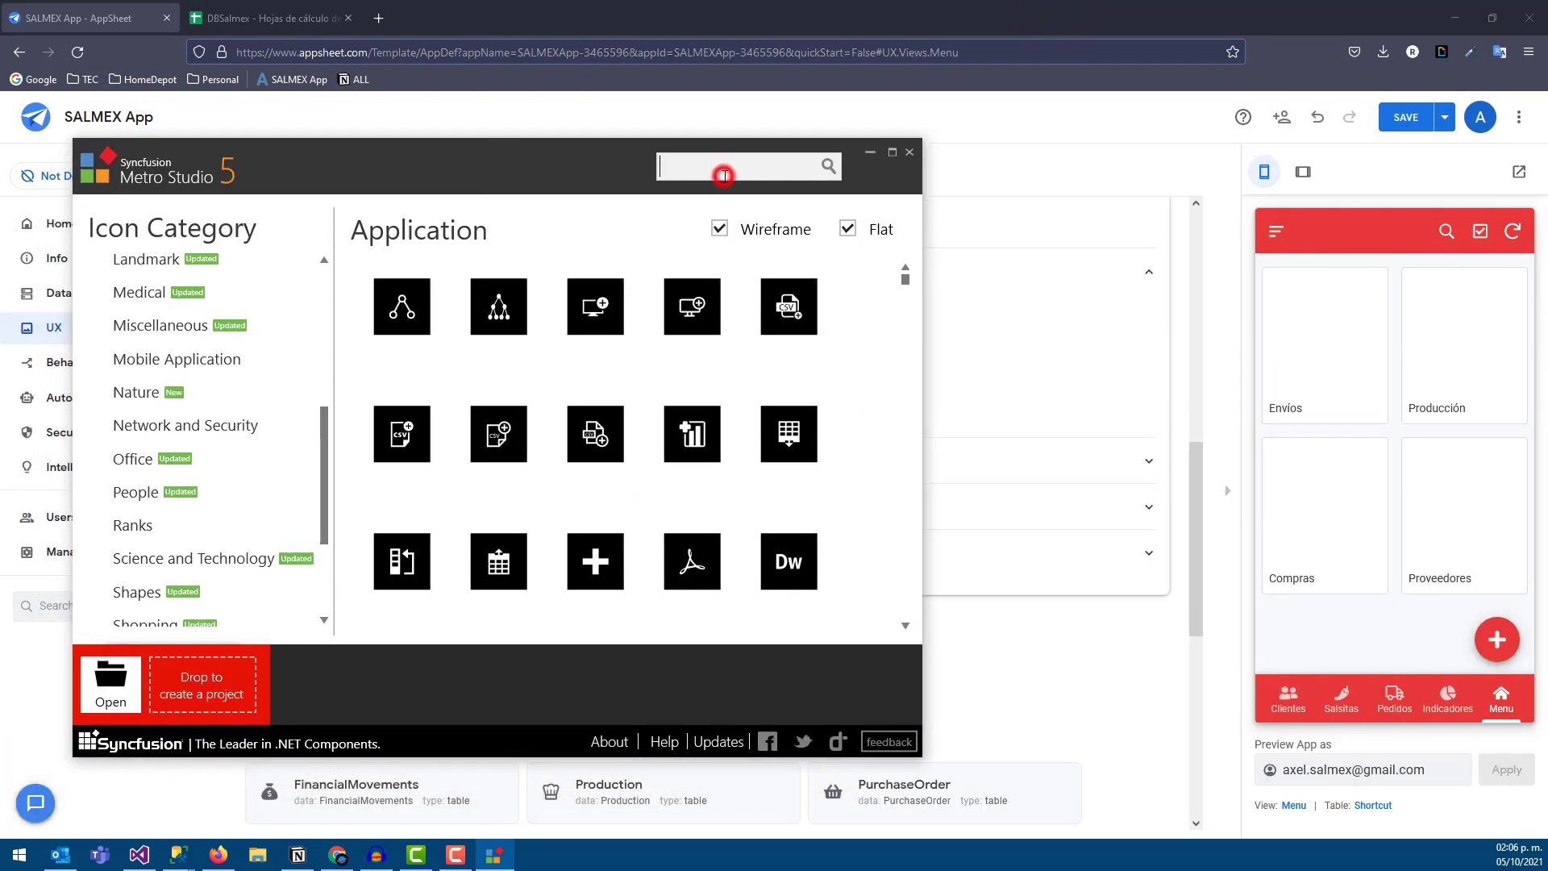
type("shipmen")
key("Return")
double_click(740, 163)
type("carro")
key("BackSpace")
key("Return")
double_click(739, 176)
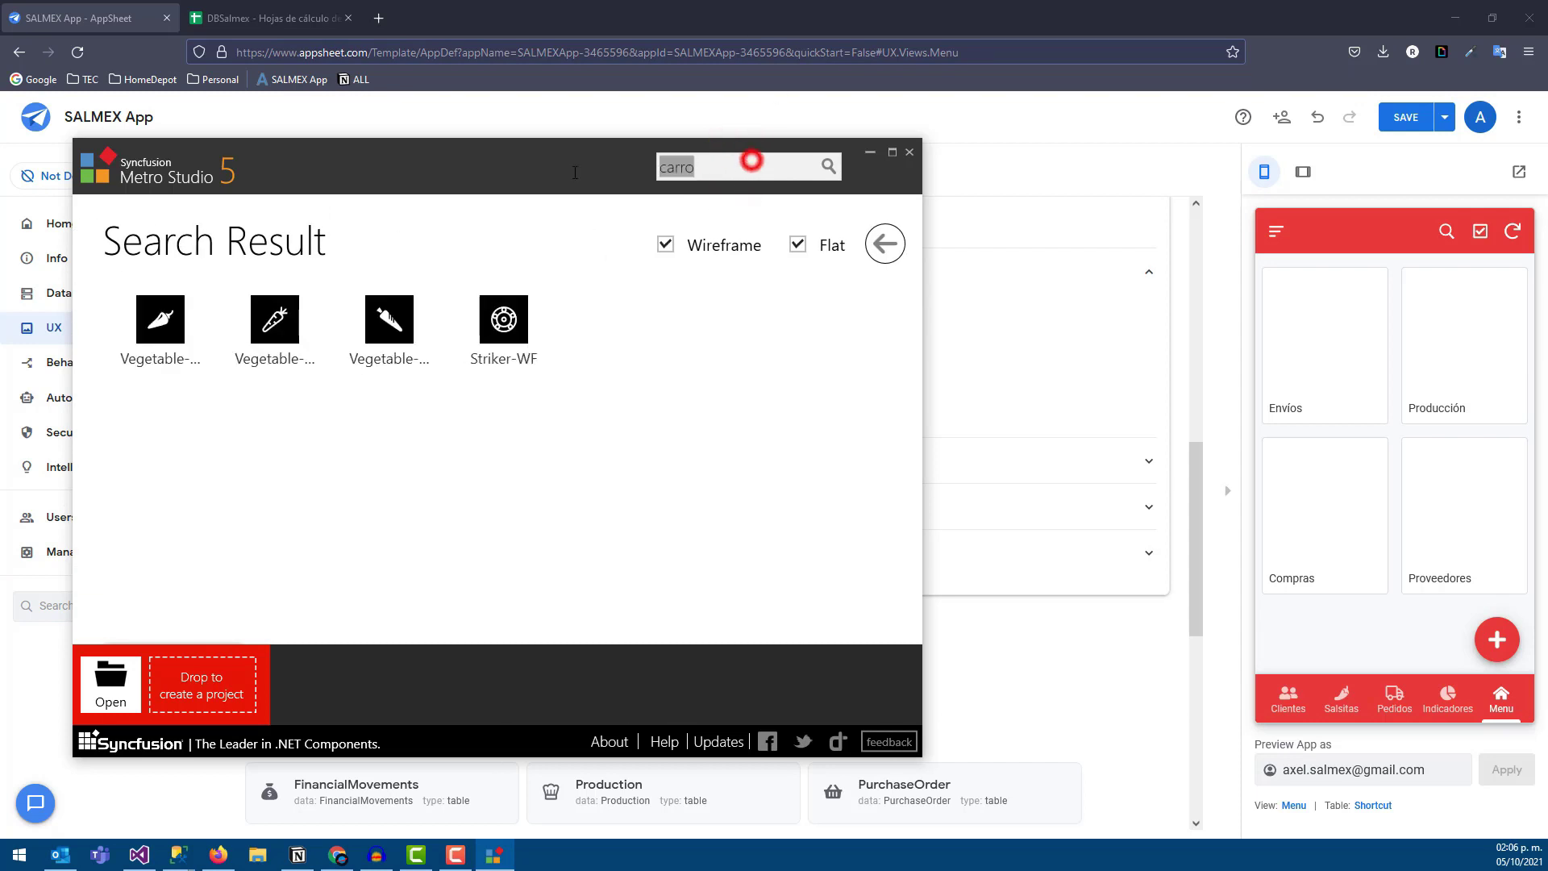
type("car")
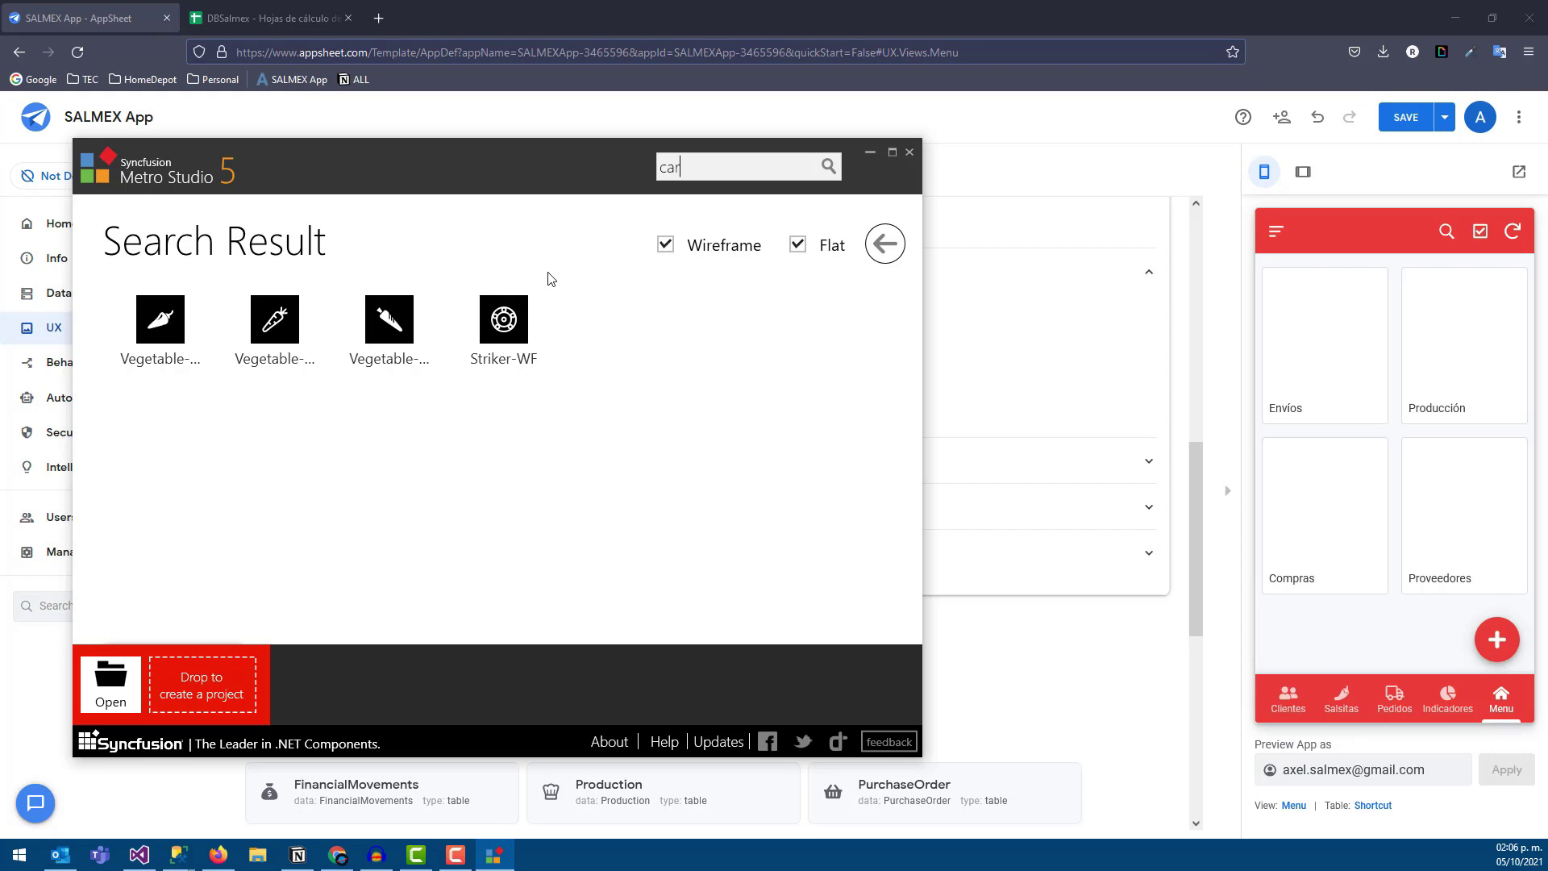
left_click(256, 857)
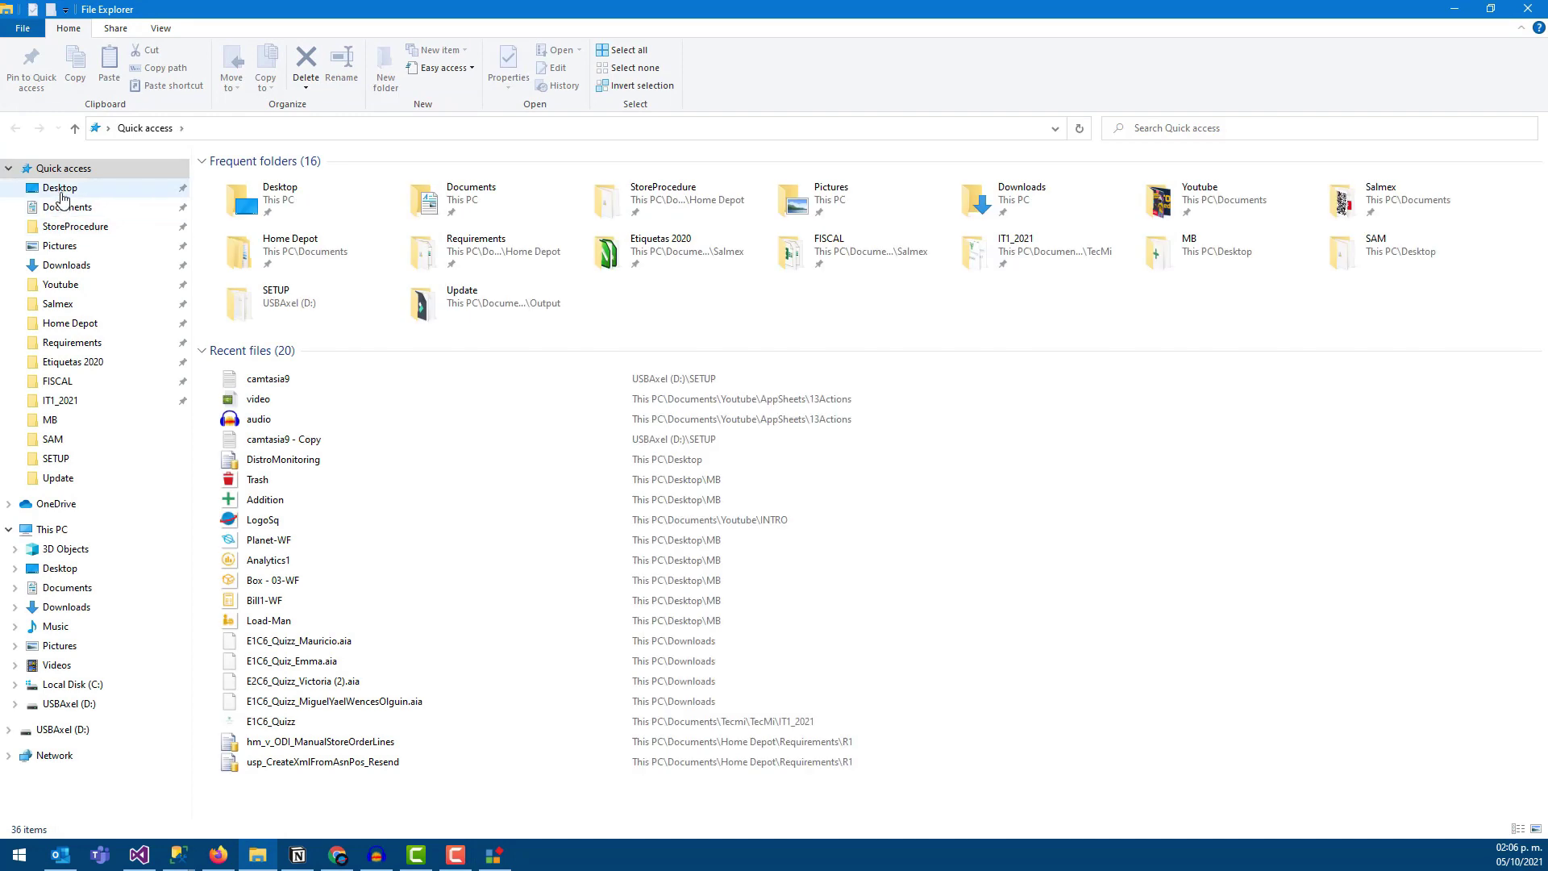
left_click(62, 191)
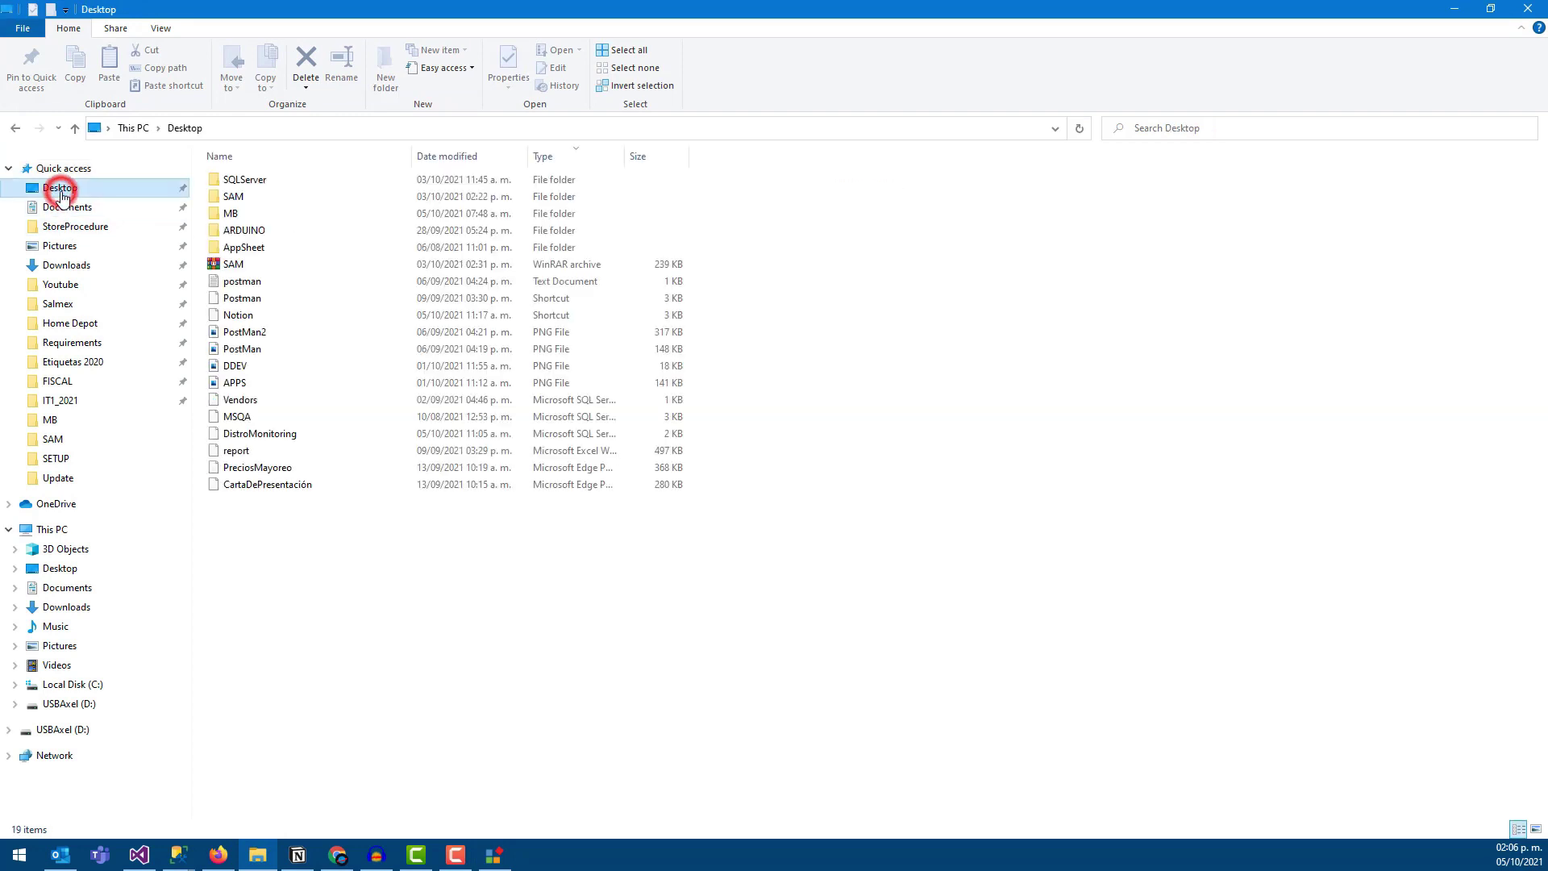
left_click(236, 215)
double_click(236, 215)
left_click(593, 189)
left_click(350, 189)
left_click(395, 197)
left_click(512, 197)
left_click(588, 206)
left_click(390, 206)
left_click(365, 195)
left_click(1456, 9)
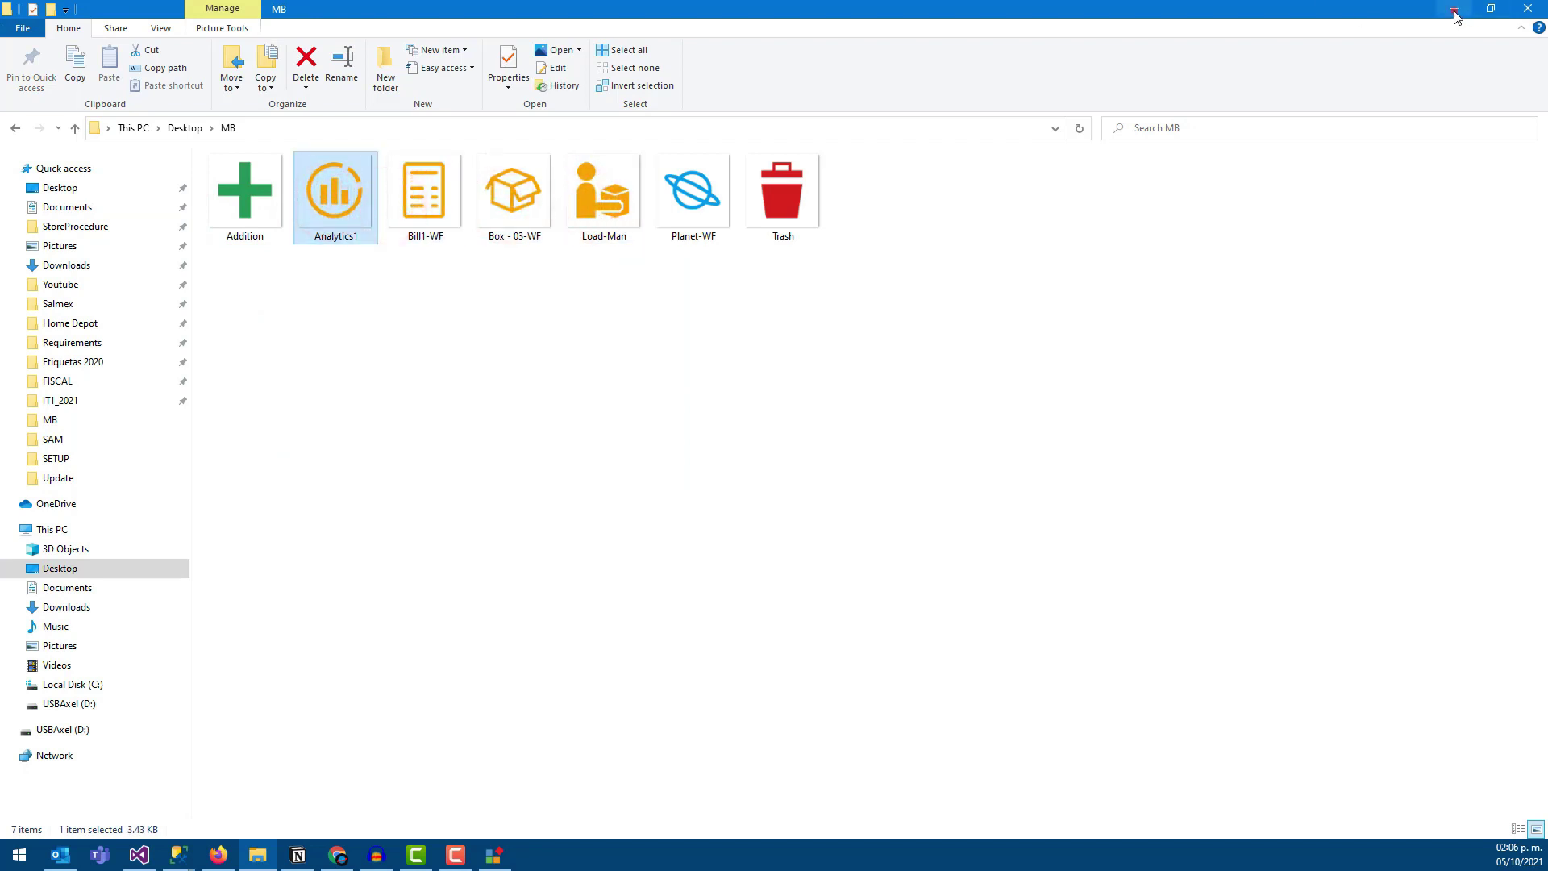
- Search for 'truck' and open the red Mini-Truck-02 icon for editing
scroll(490, 369, "down", 1)
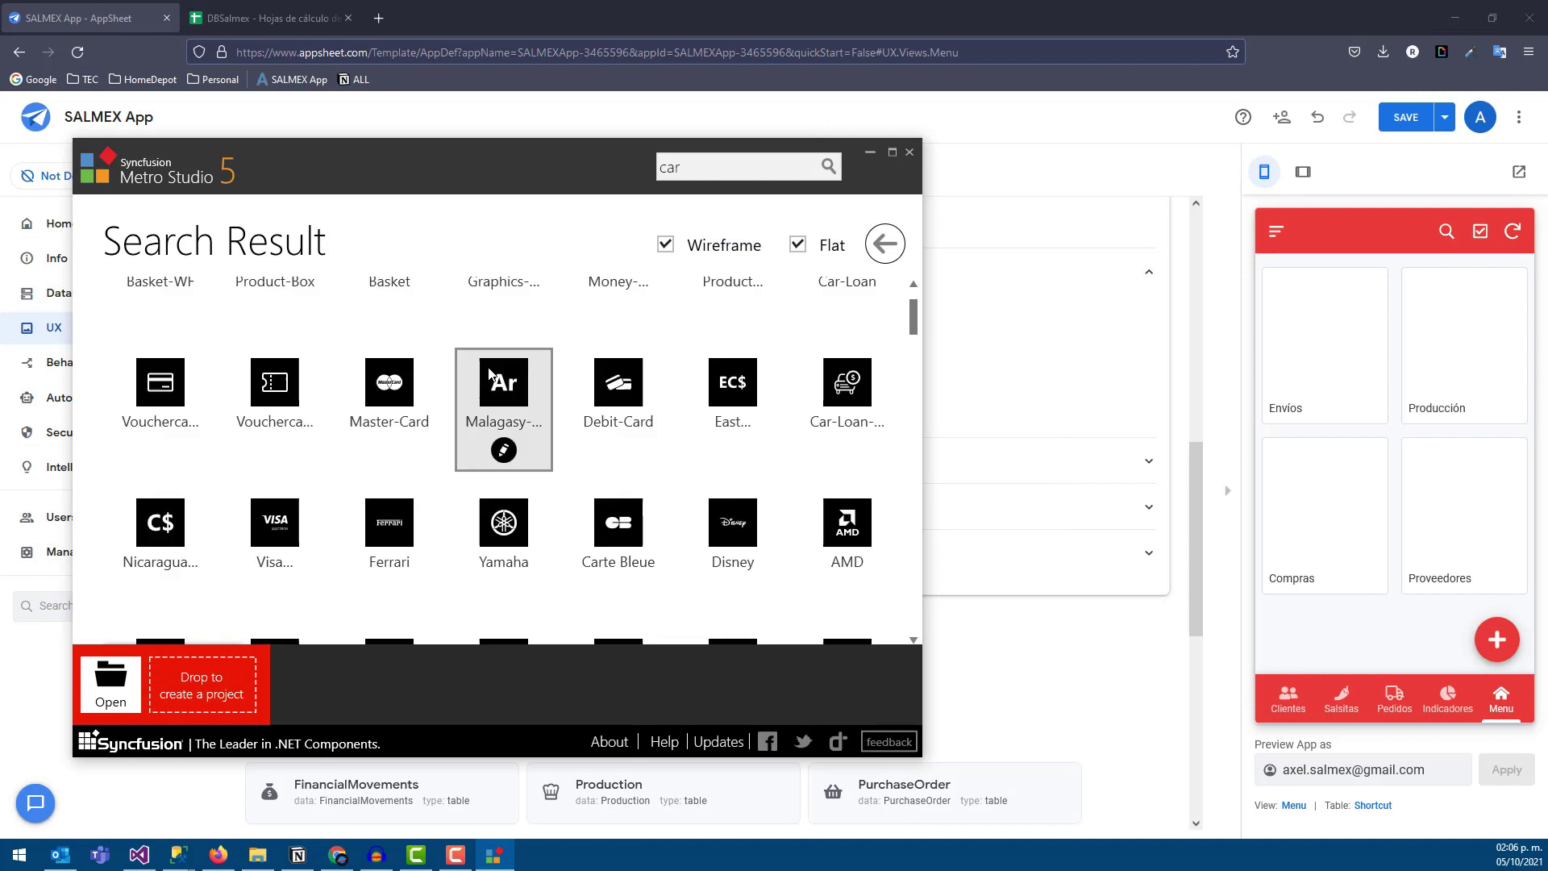
double_click(729, 167)
type("tr")
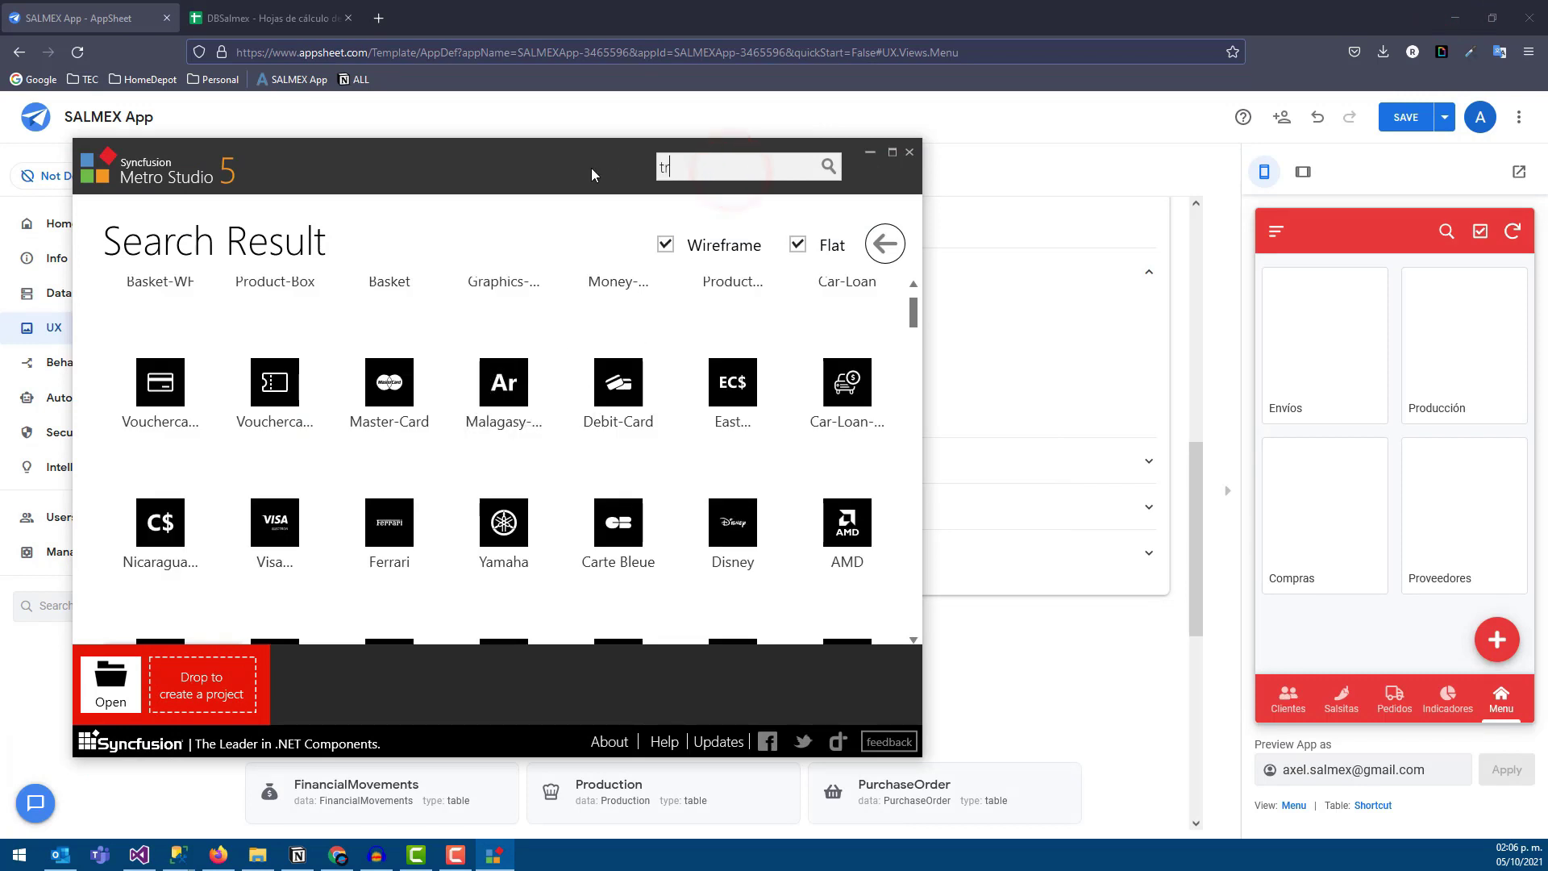
type("uck")
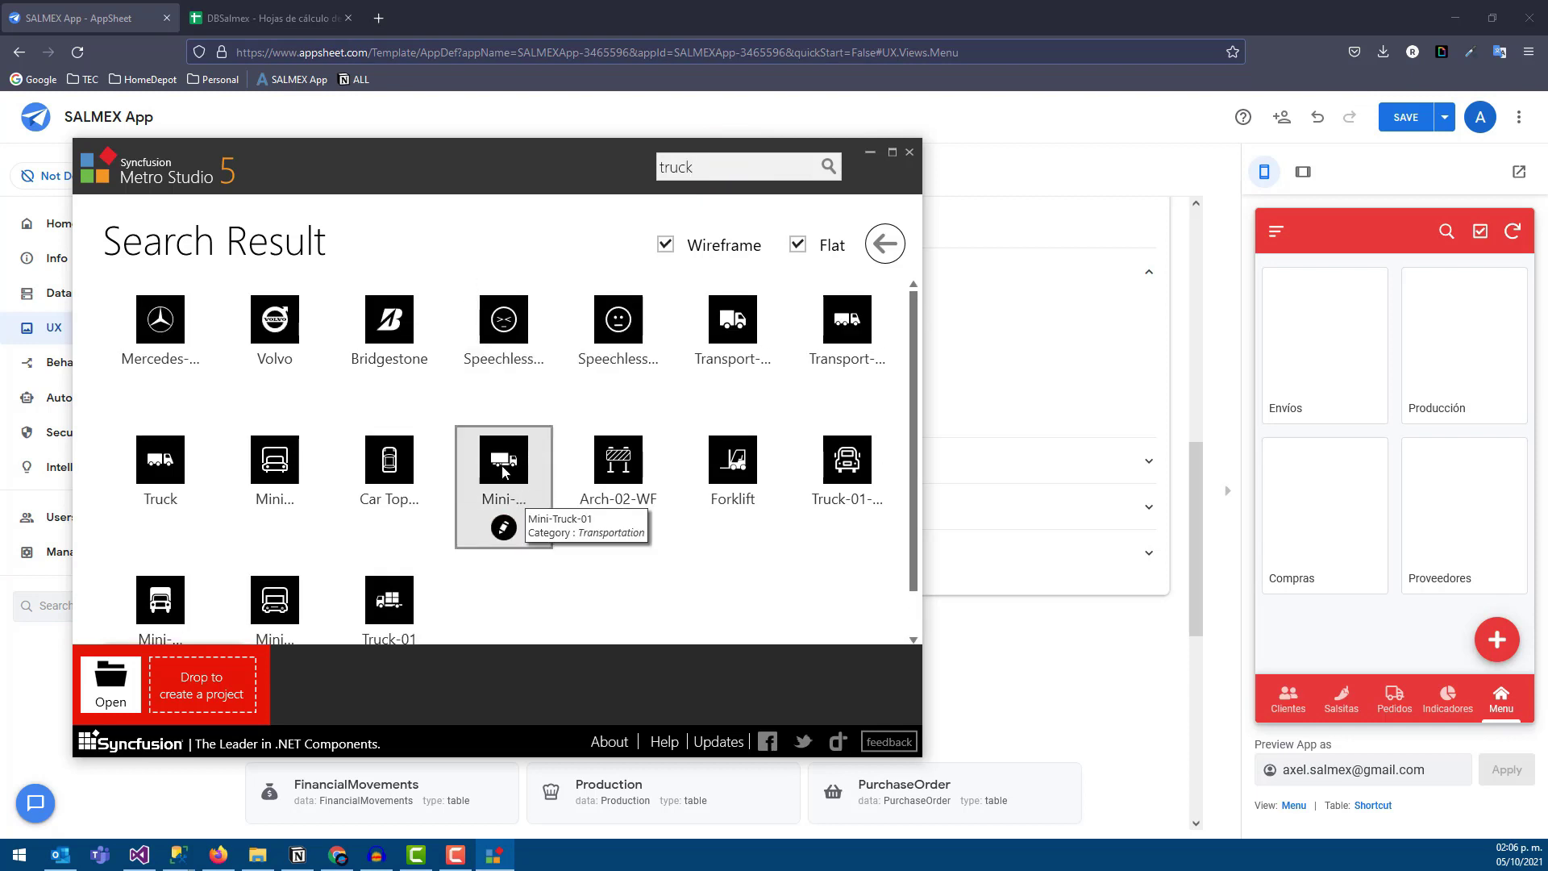
left_click(163, 629)
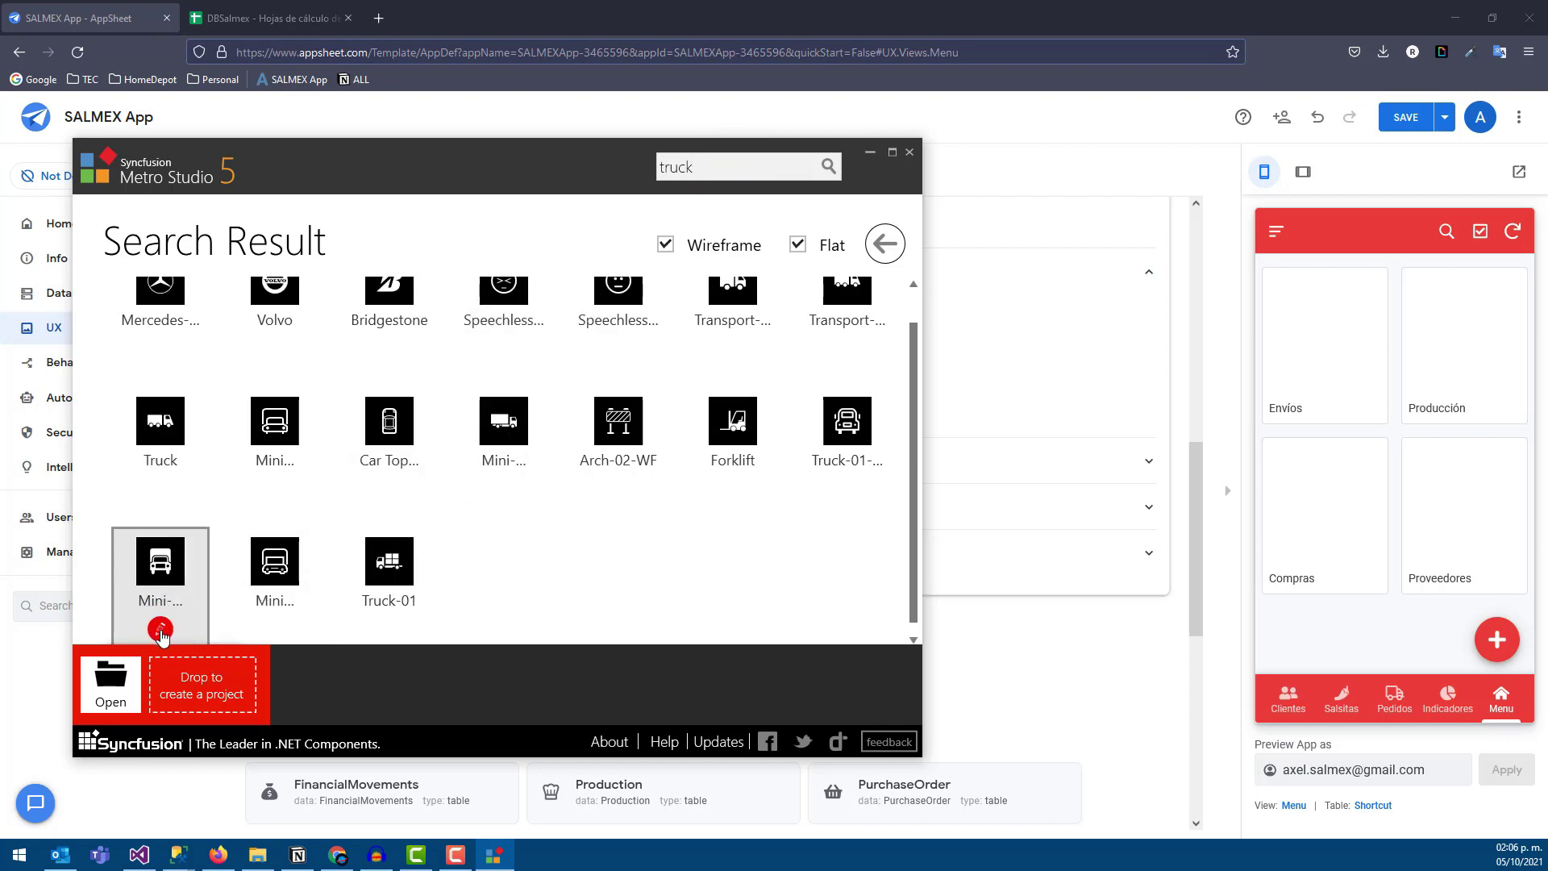
left_click(160, 627)
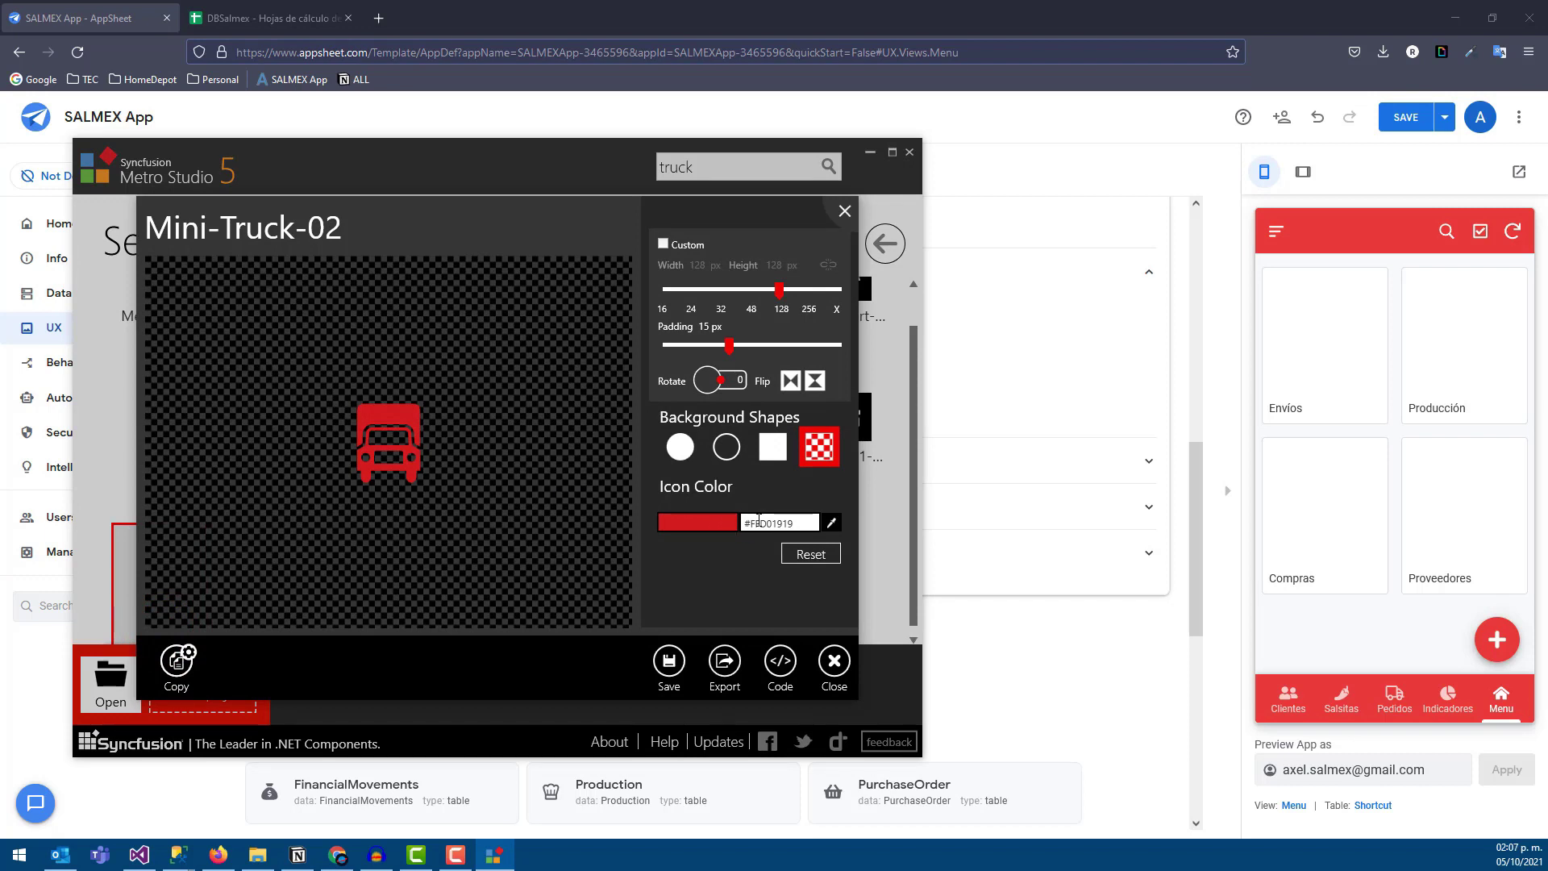
left_click(726, 526)
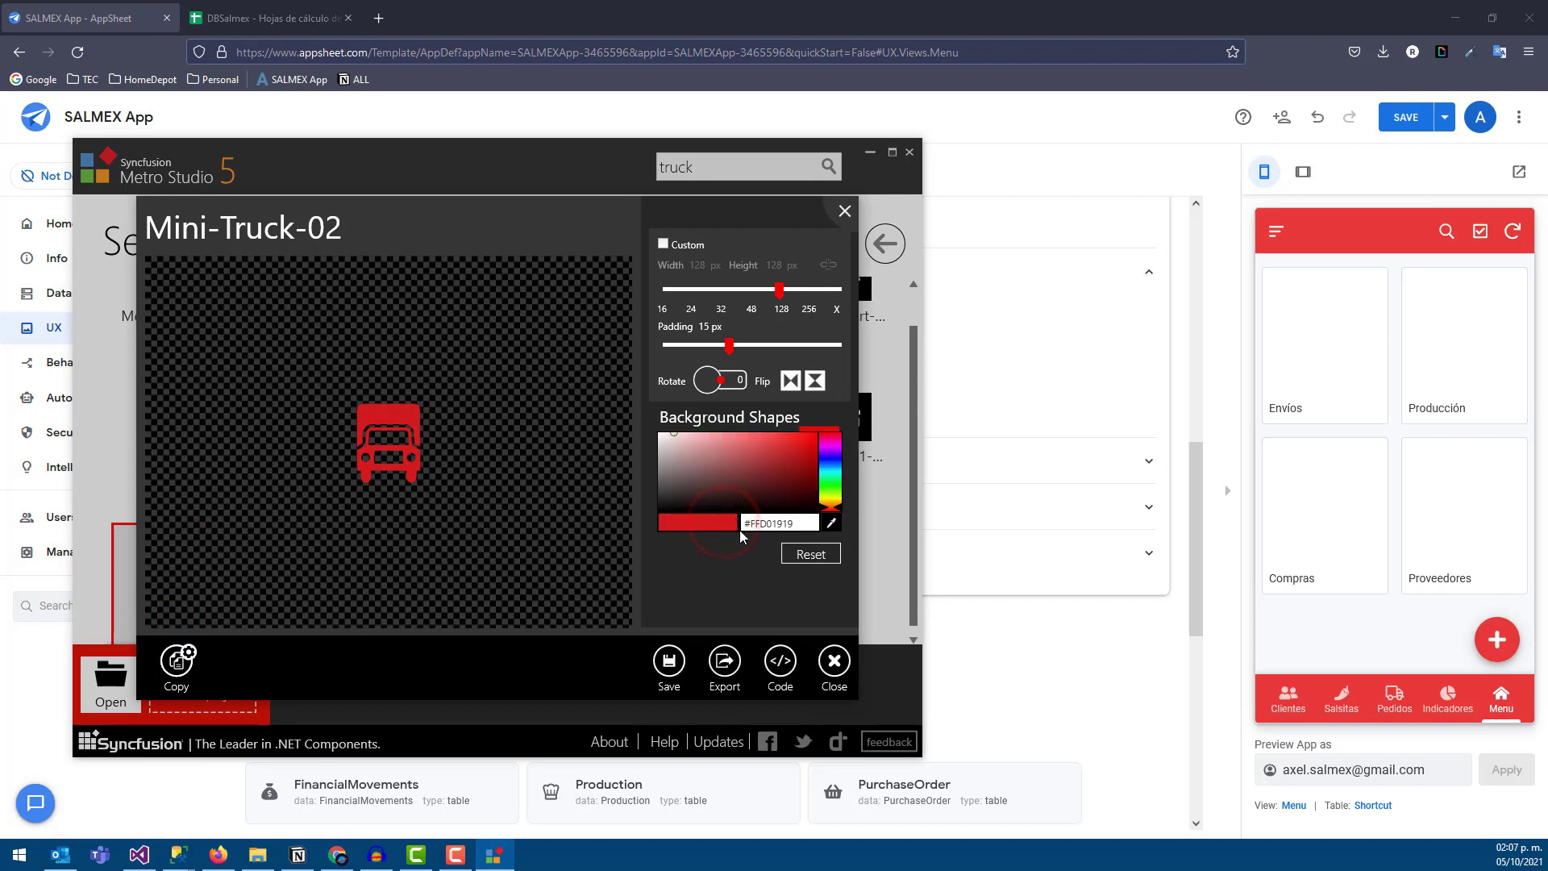
left_click(738, 530)
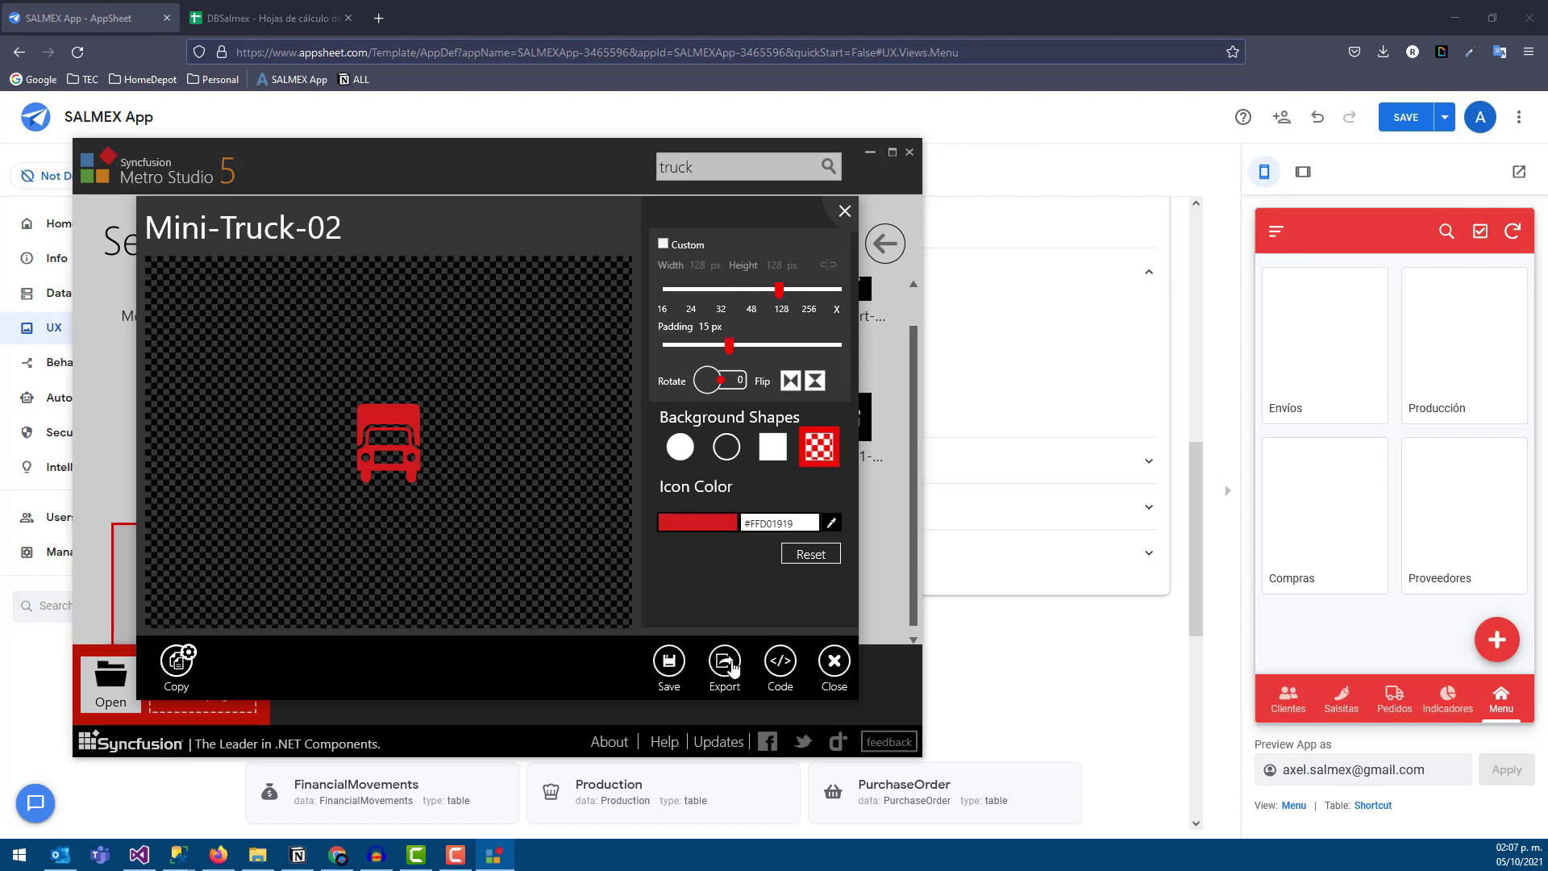
- Try square and circle backgrounds, keep transparent, and export Mini-Truck-02 as PNG into MB
left_click(773, 447)
left_click(680, 448)
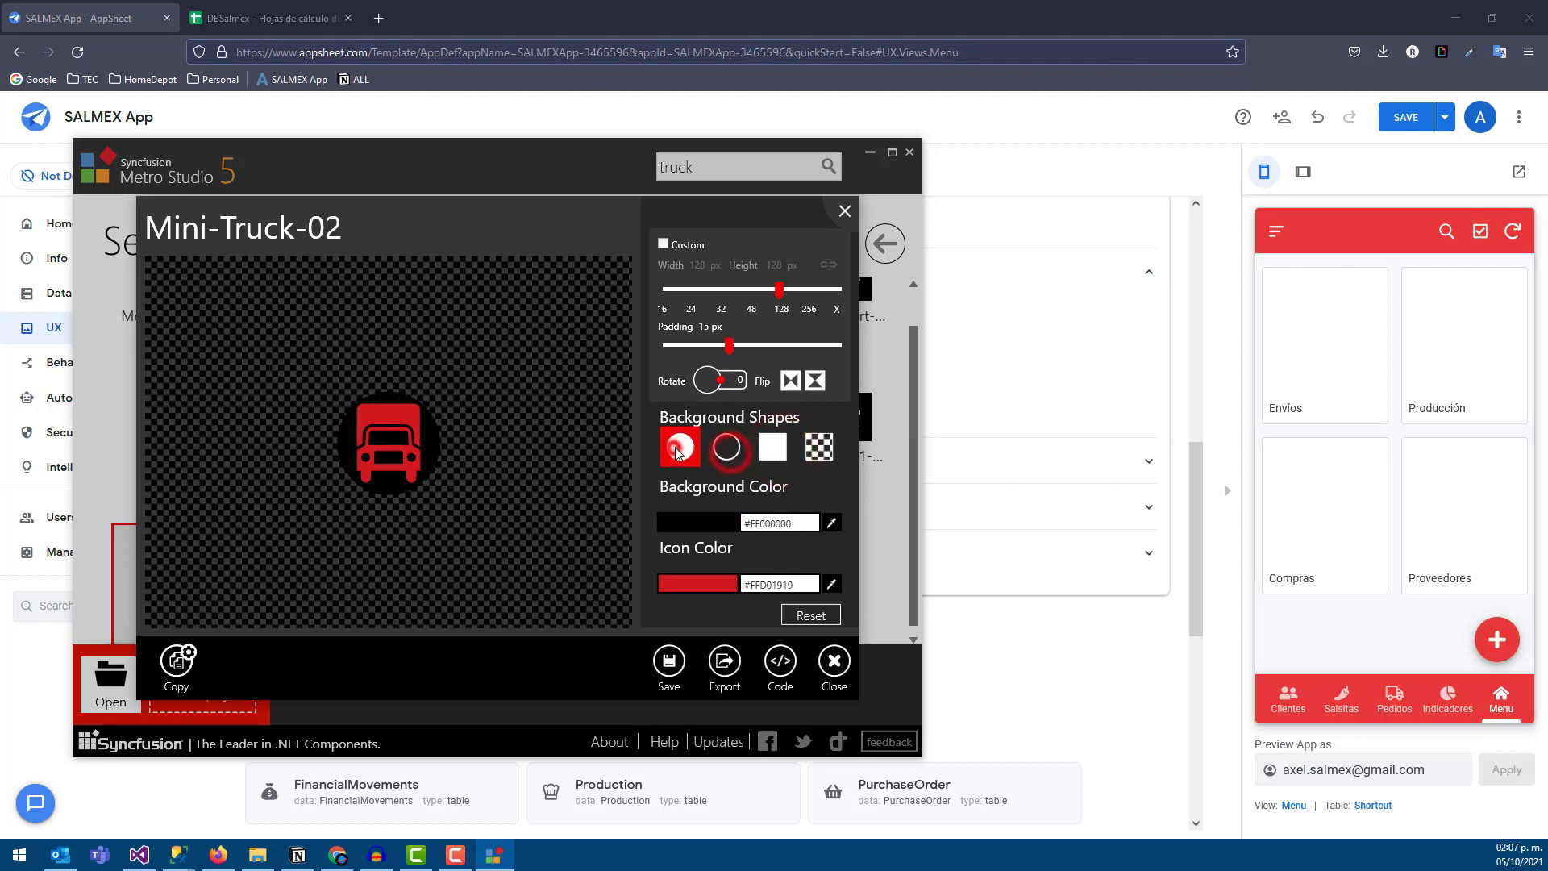
key("Right")
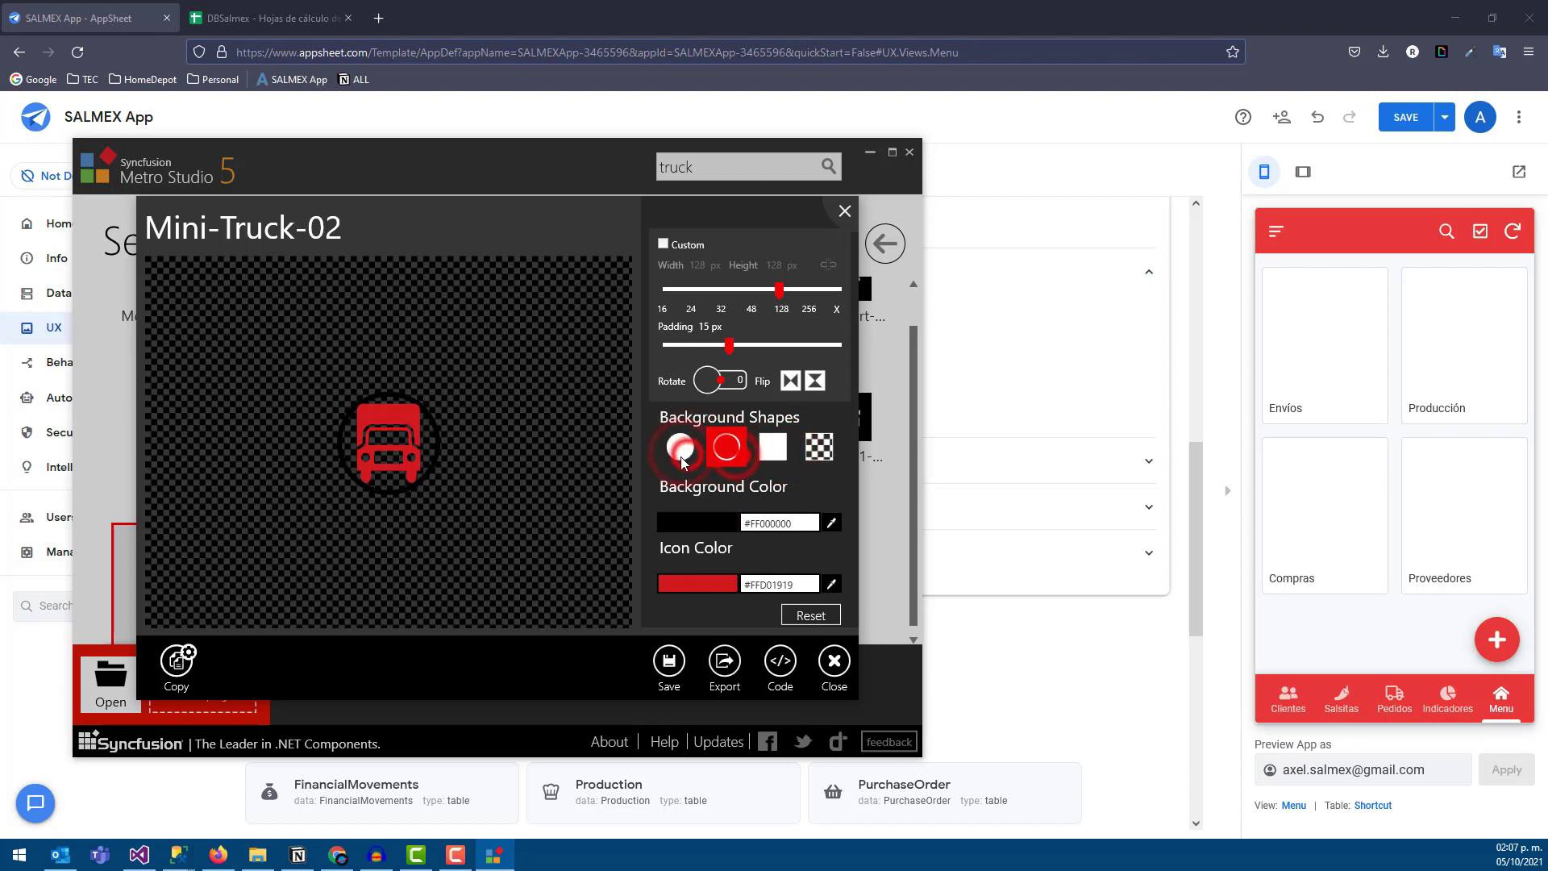
left_click(804, 457)
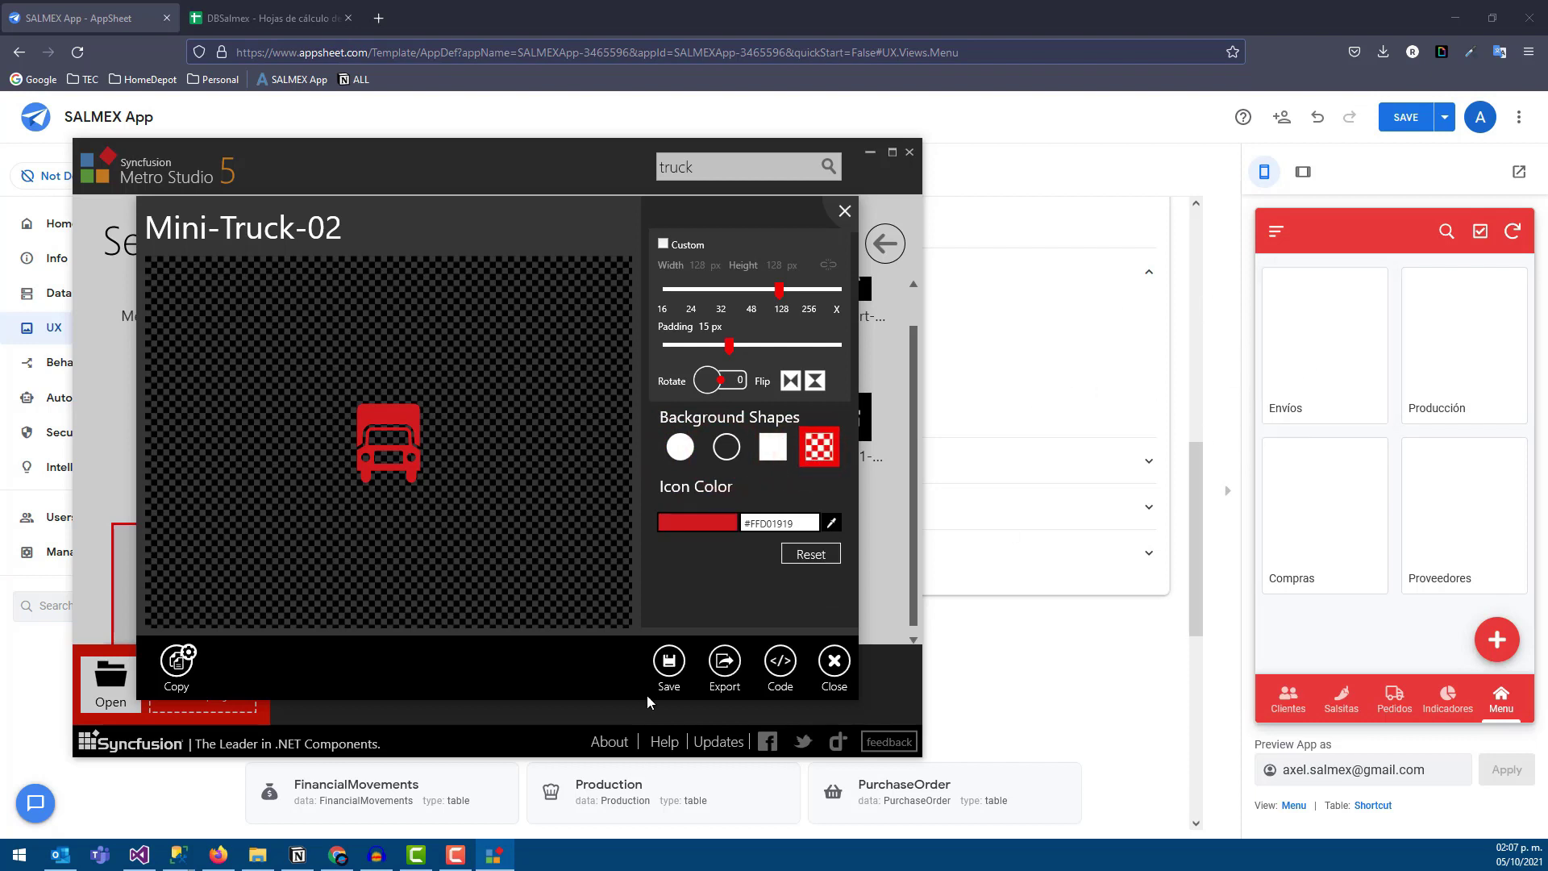
left_click(725, 661)
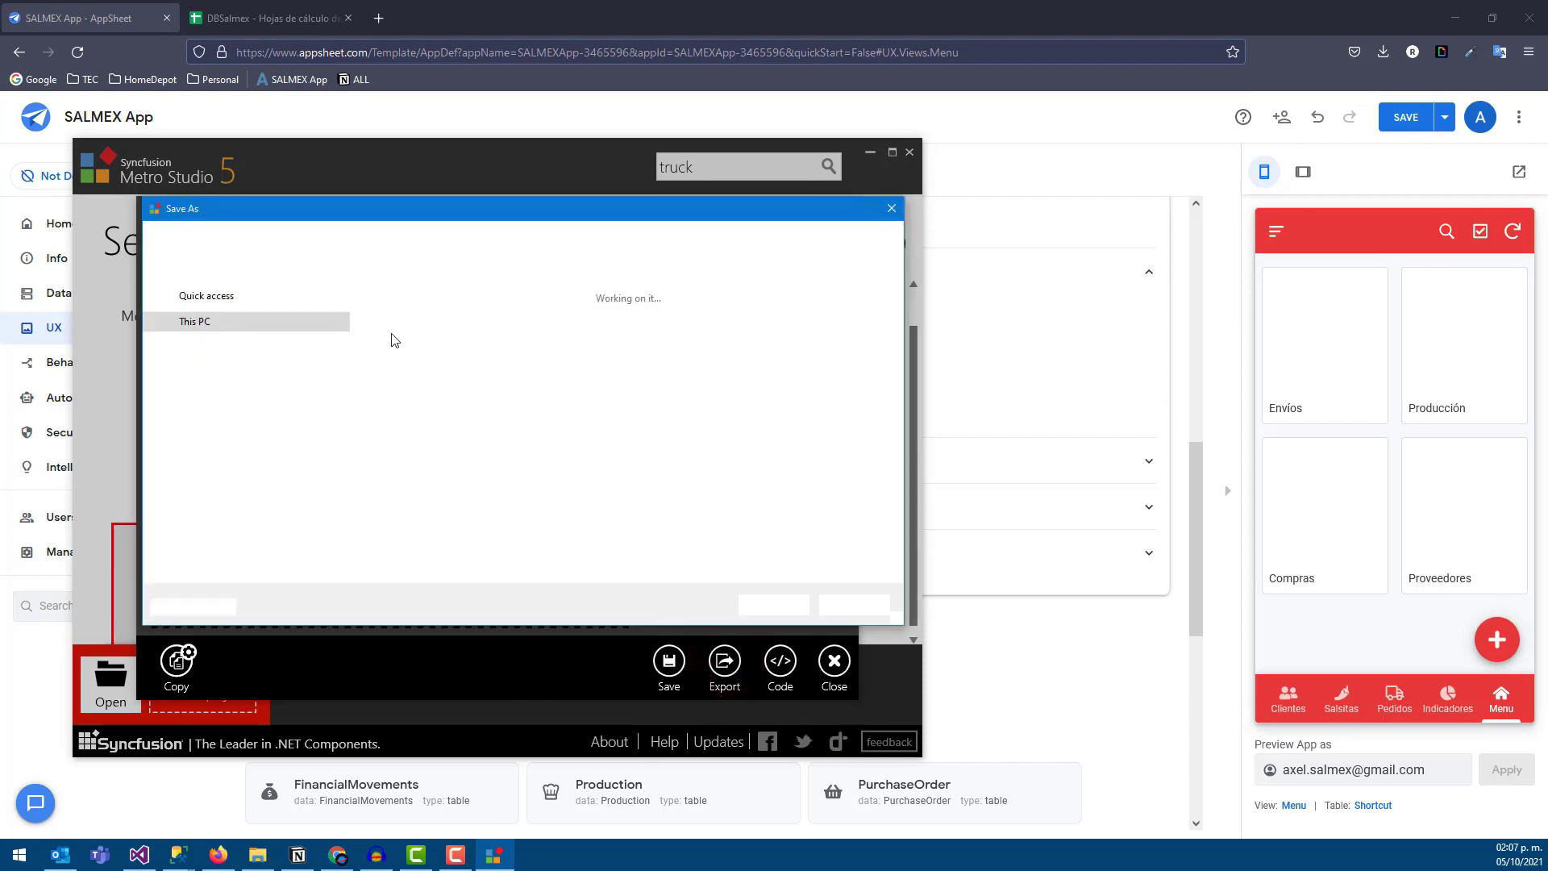
left_click(351, 519)
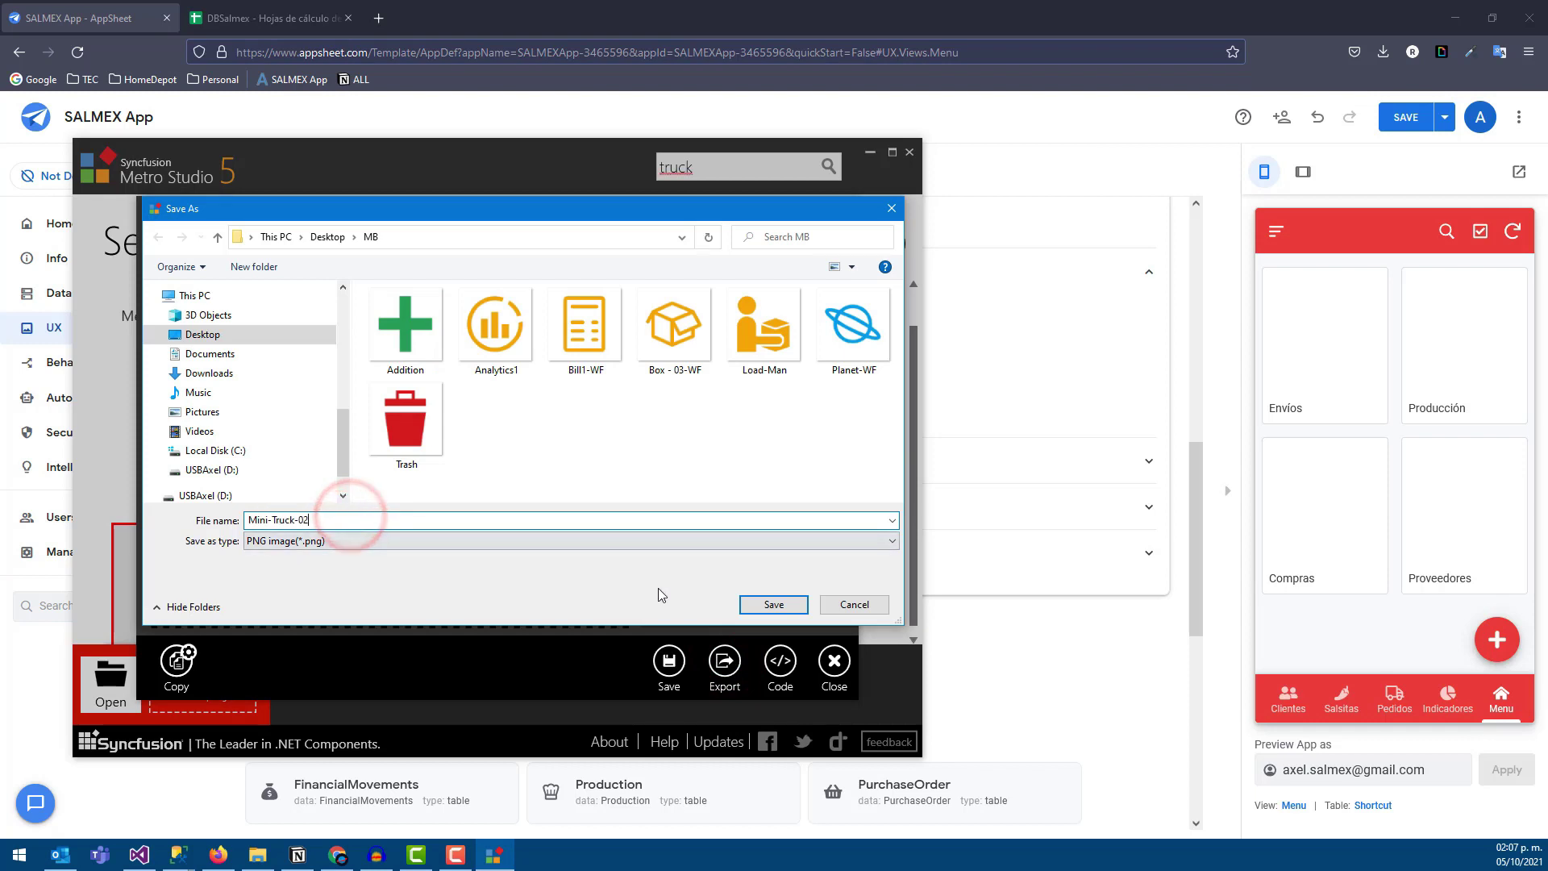
left_click(789, 605)
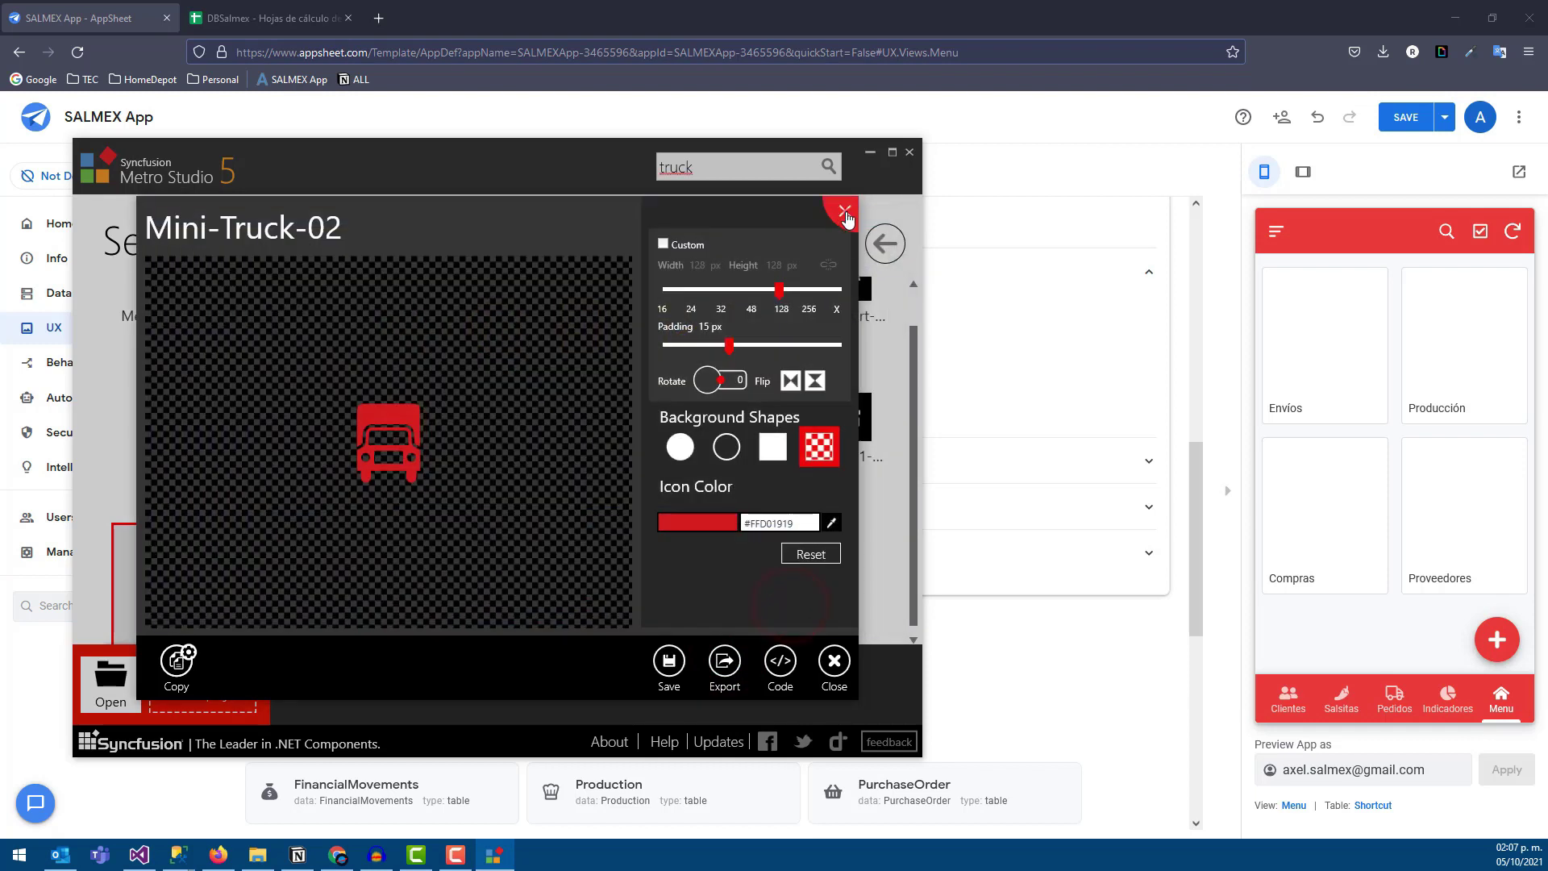
left_click(847, 216)
- Upload Mini-Truck-02 from Desktop\MB as the Envios shortcut's image and save the record
left_click(1279, 355)
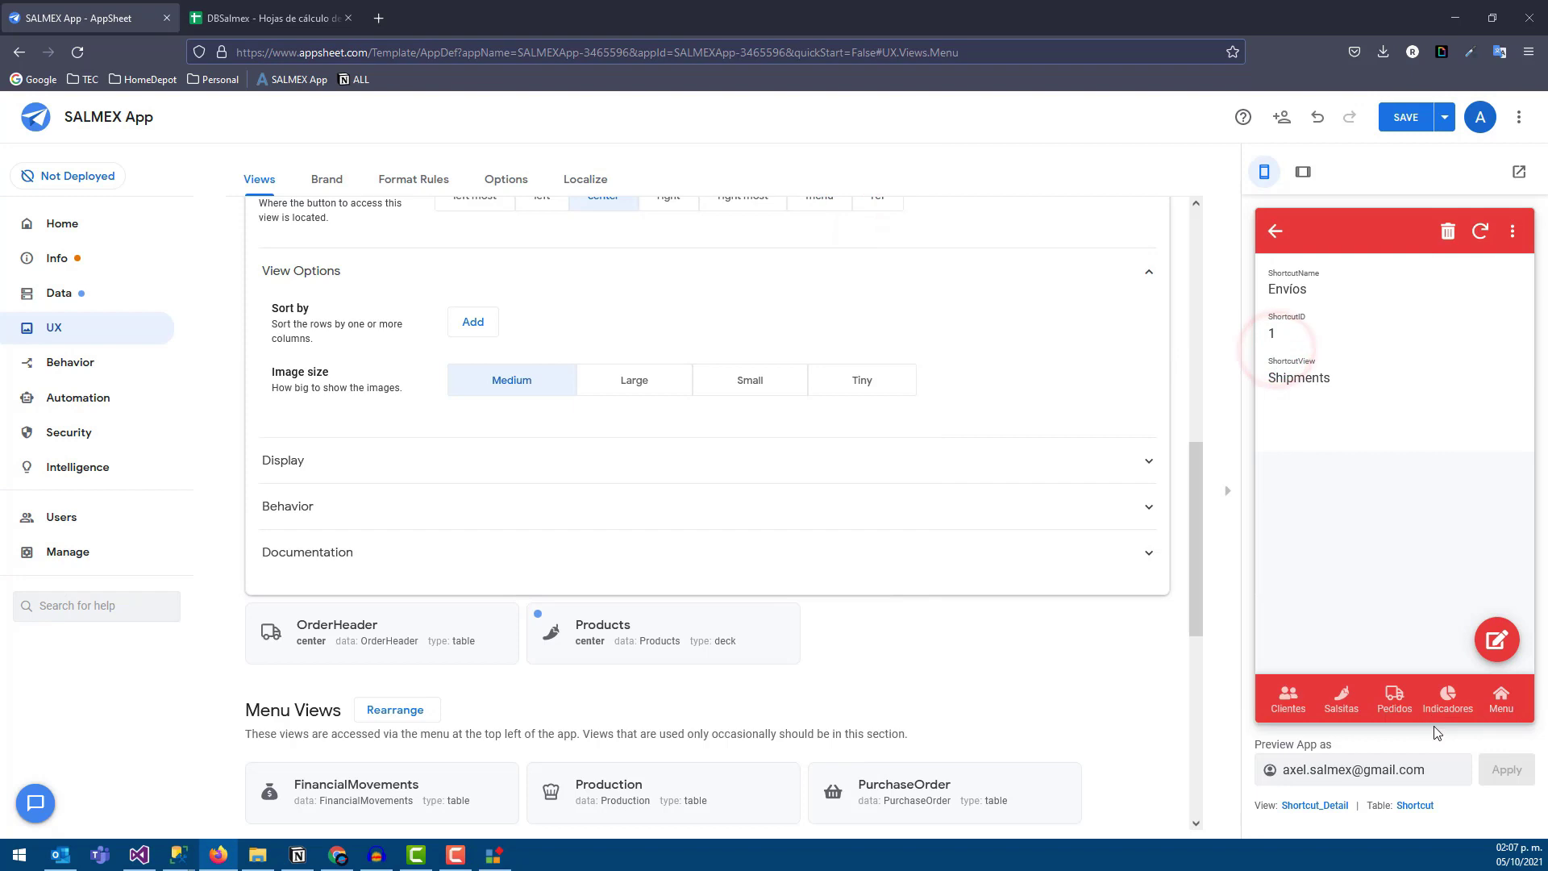
left_click(1490, 643)
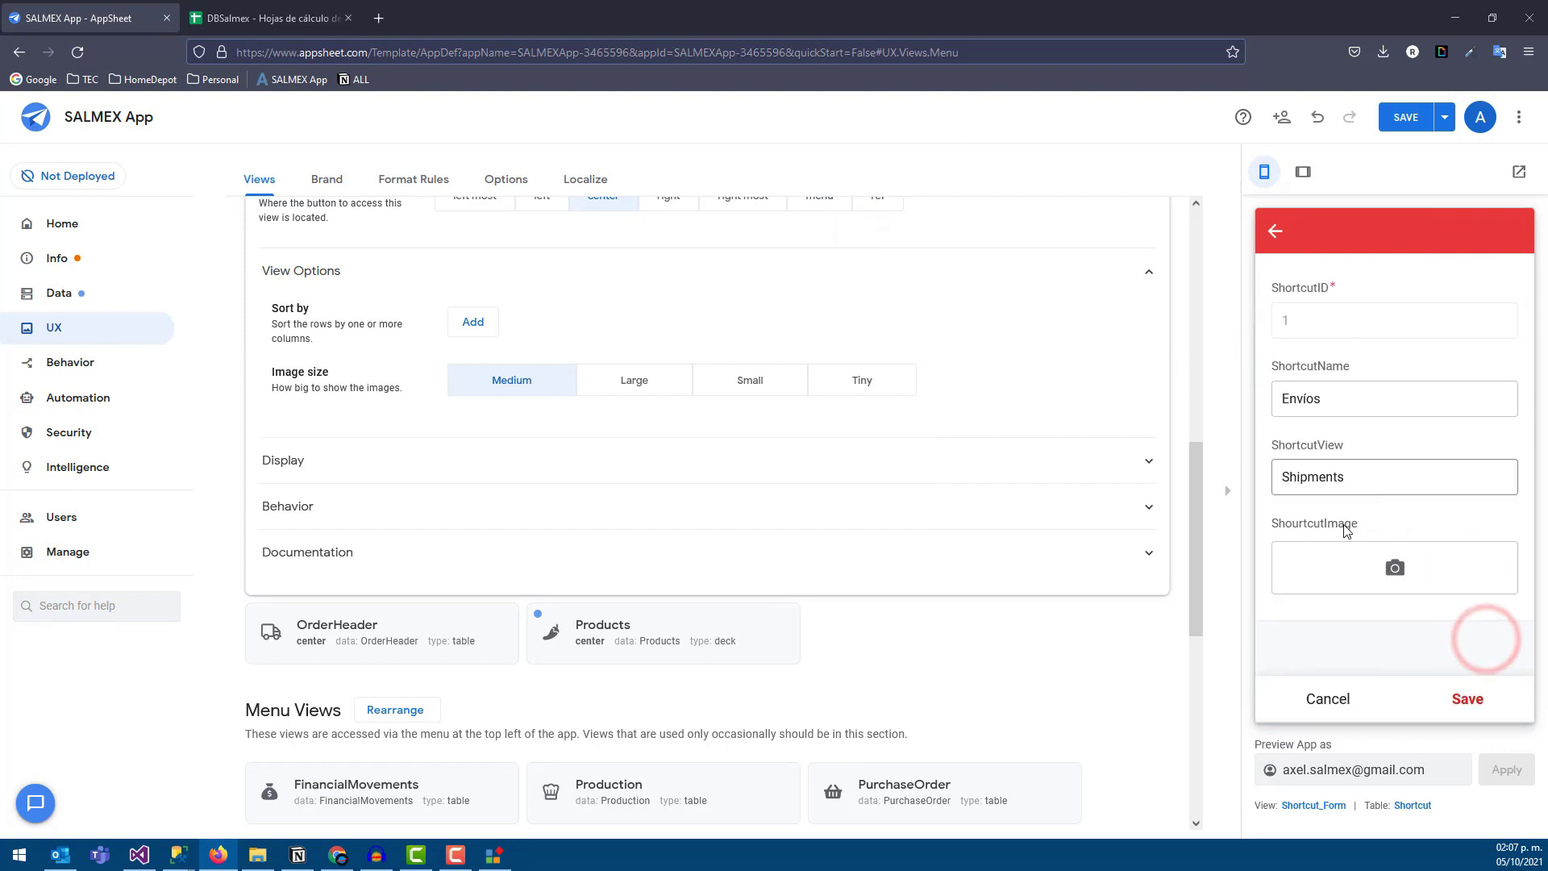
left_click(1396, 570)
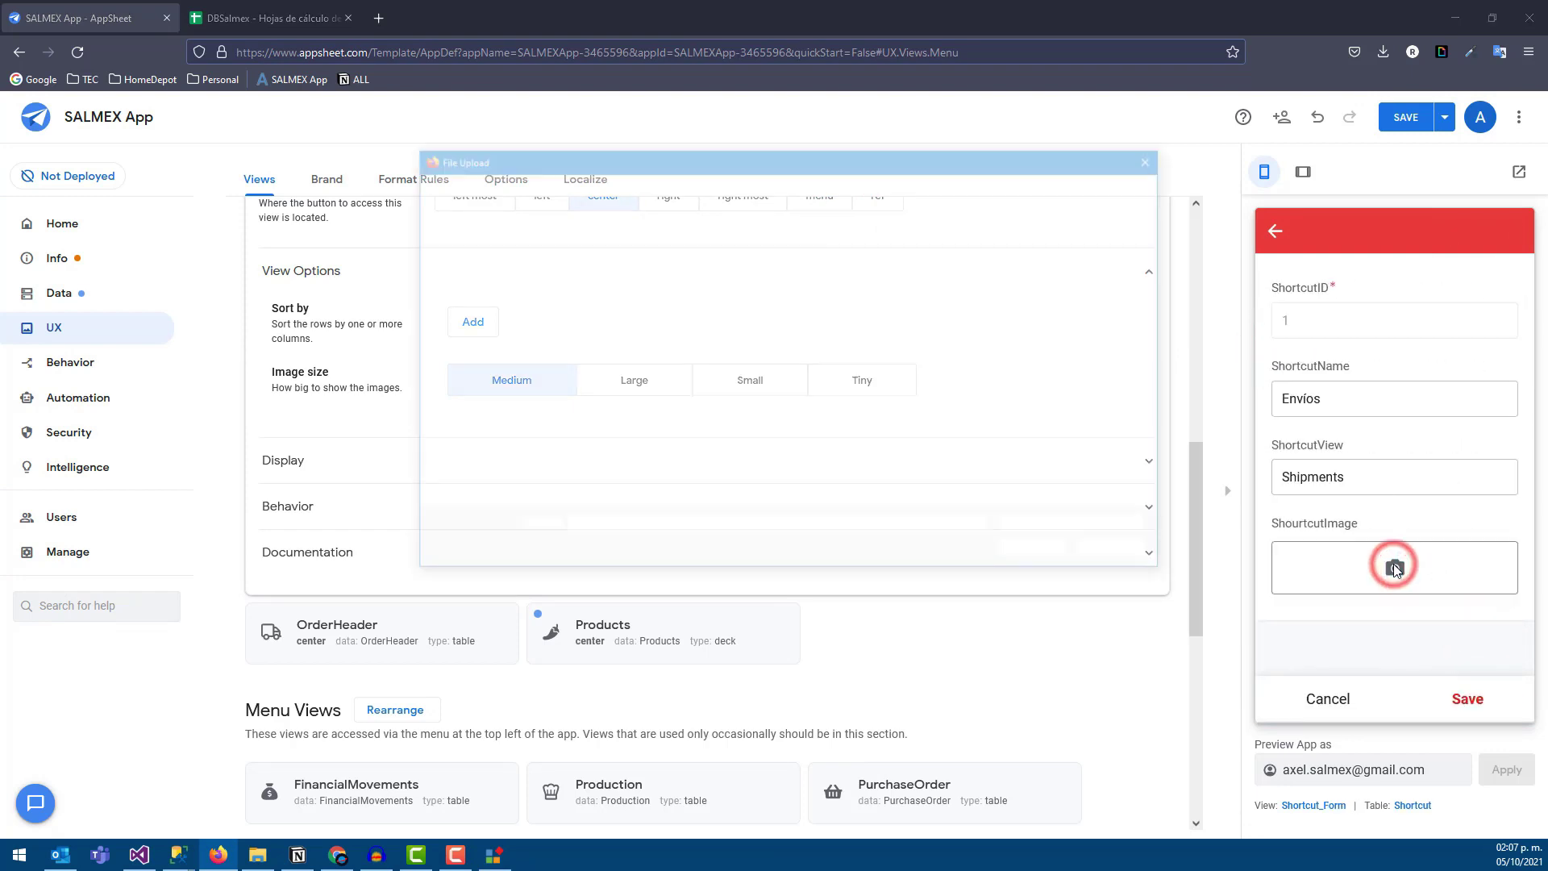
scroll(492, 298, "up", 2)
scroll(476, 282, "up", 1)
scroll(472, 278, "up", 1)
left_click(468, 271)
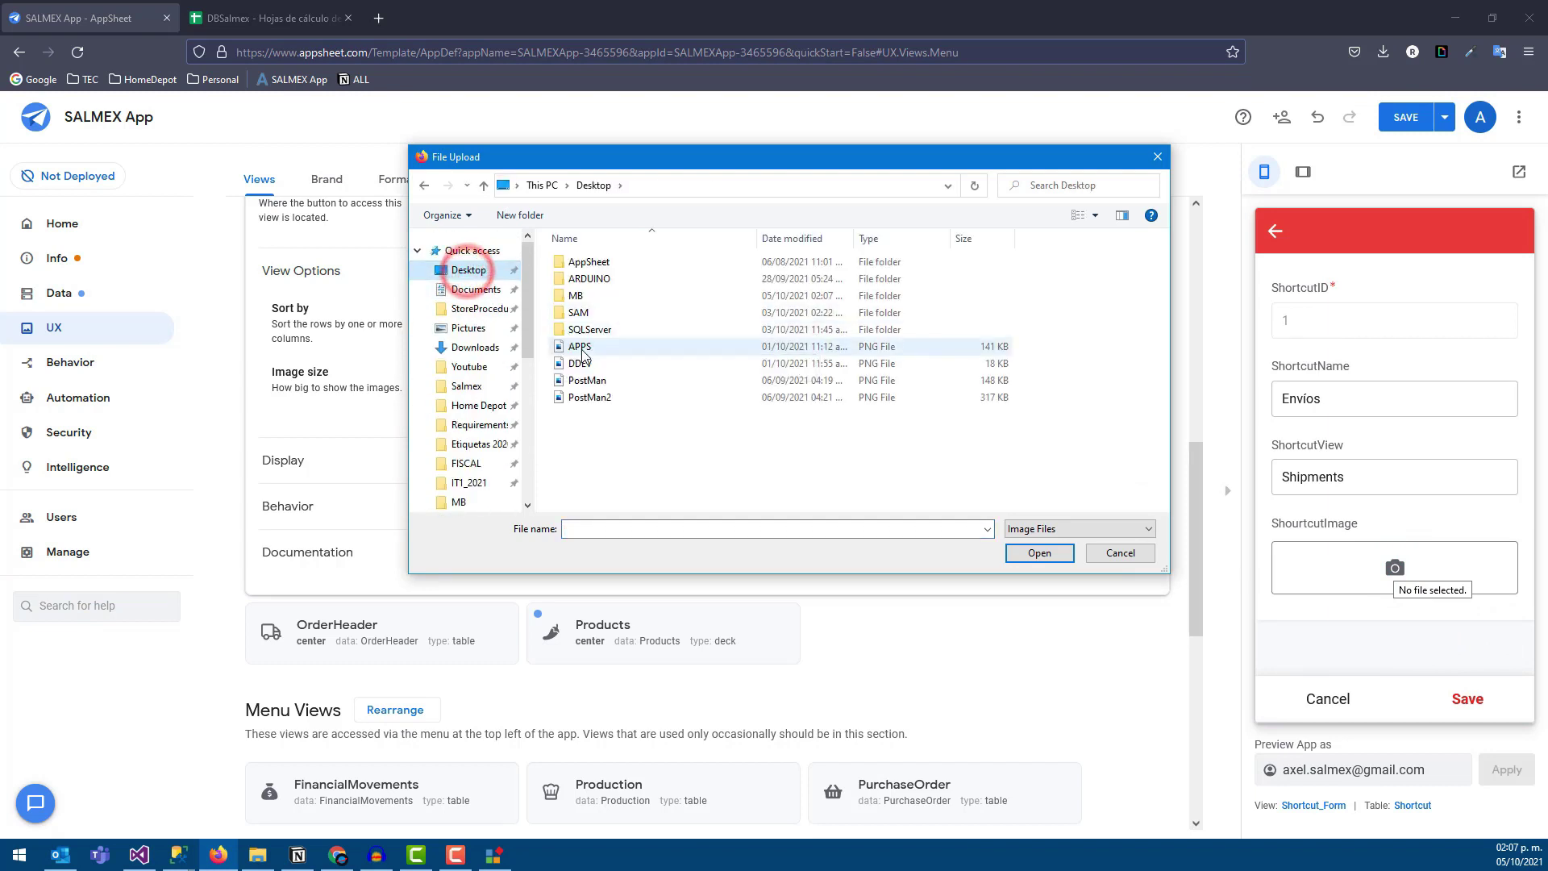
double_click(576, 295)
left_click(582, 395)
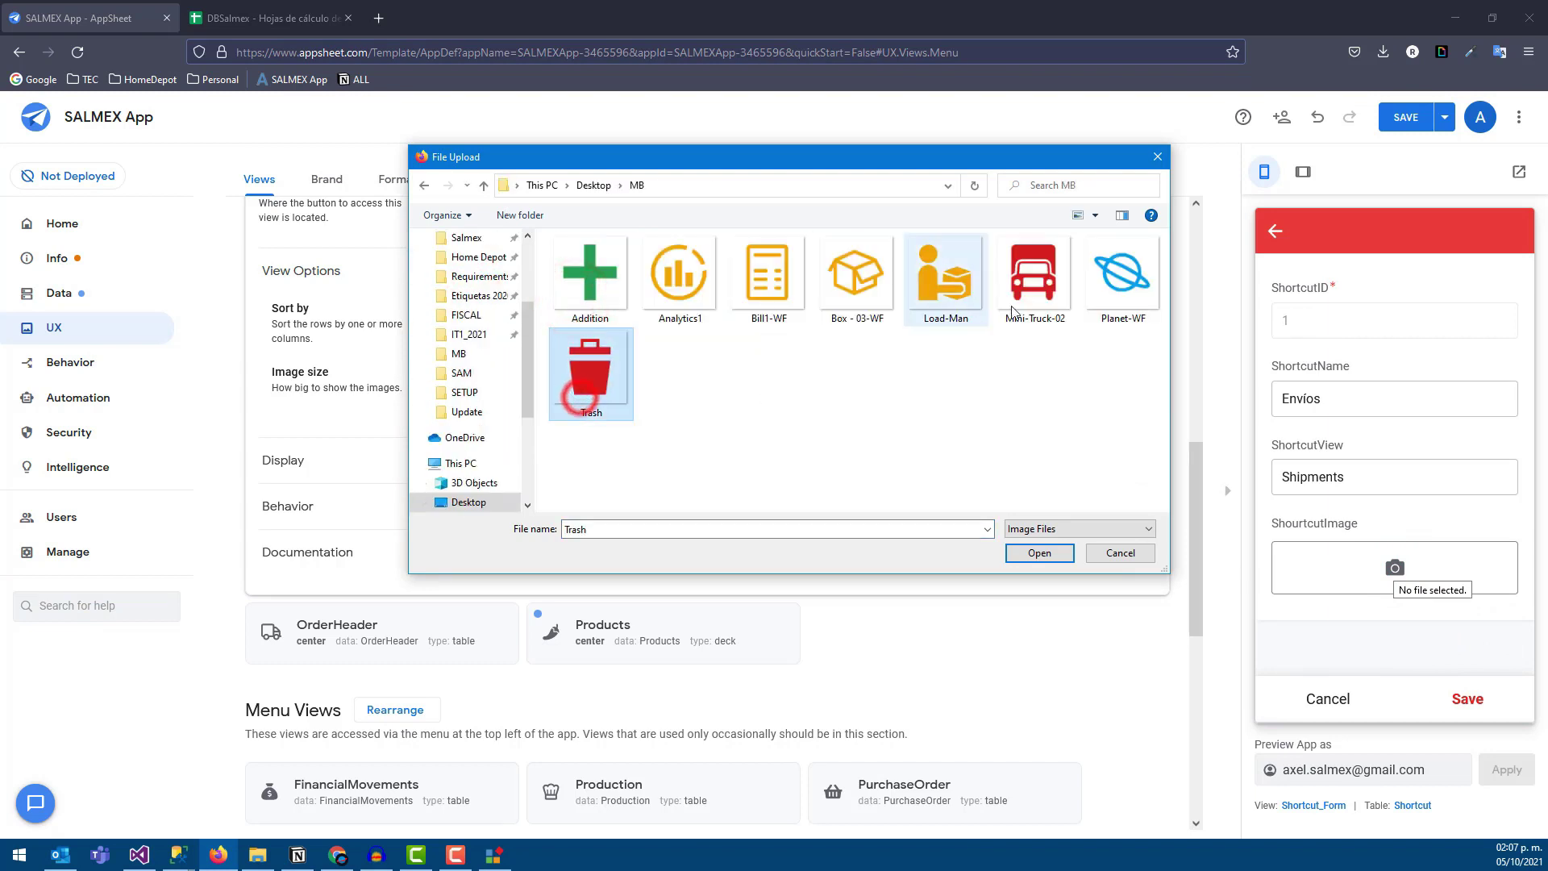
left_click(1034, 278)
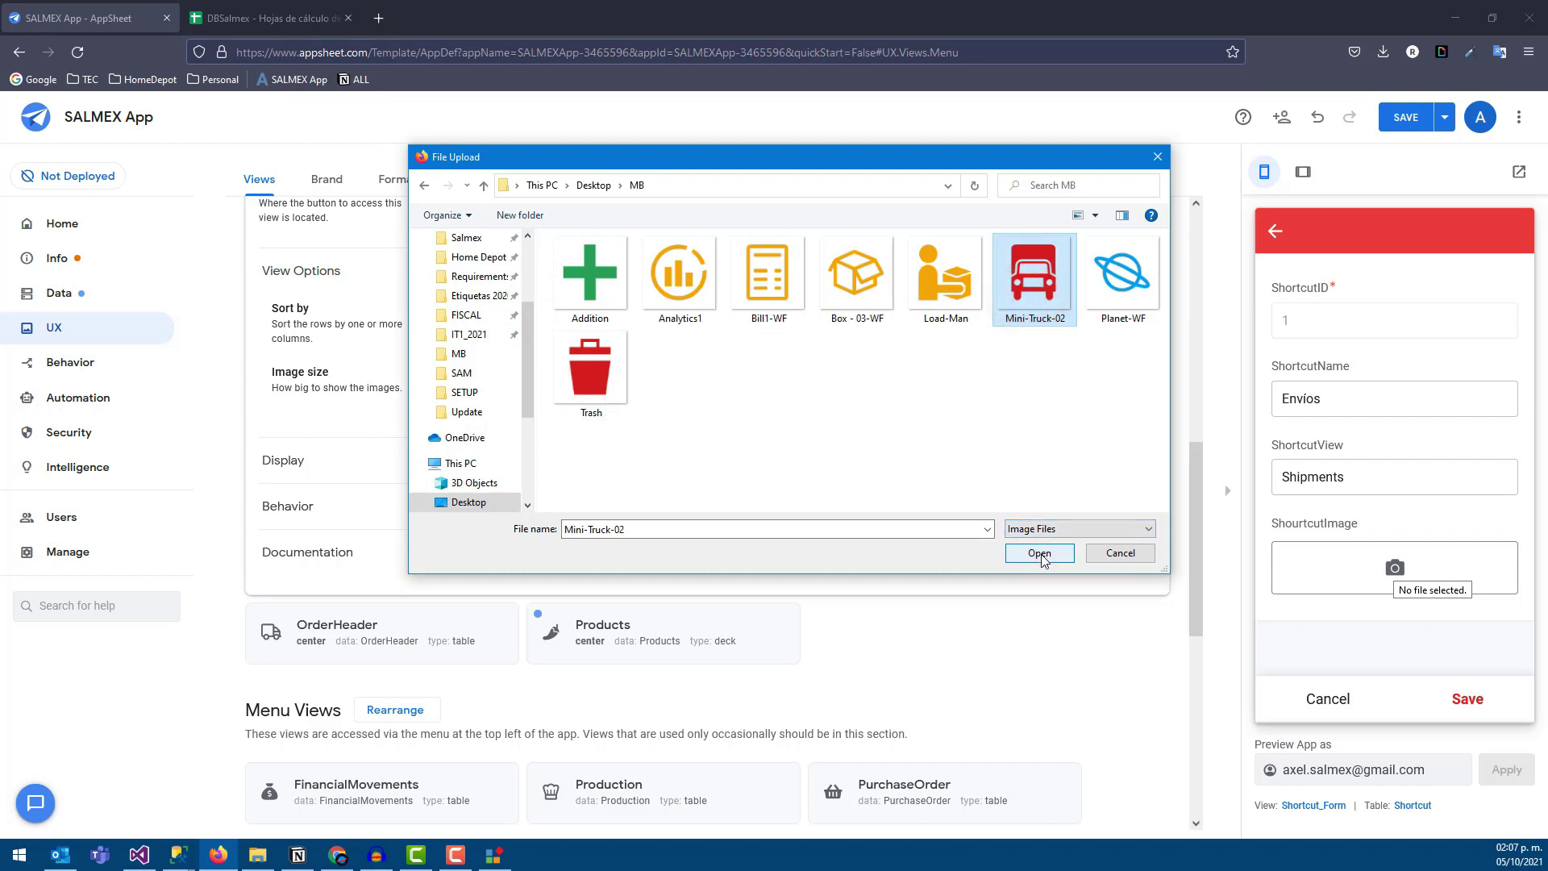
left_click(1039, 555)
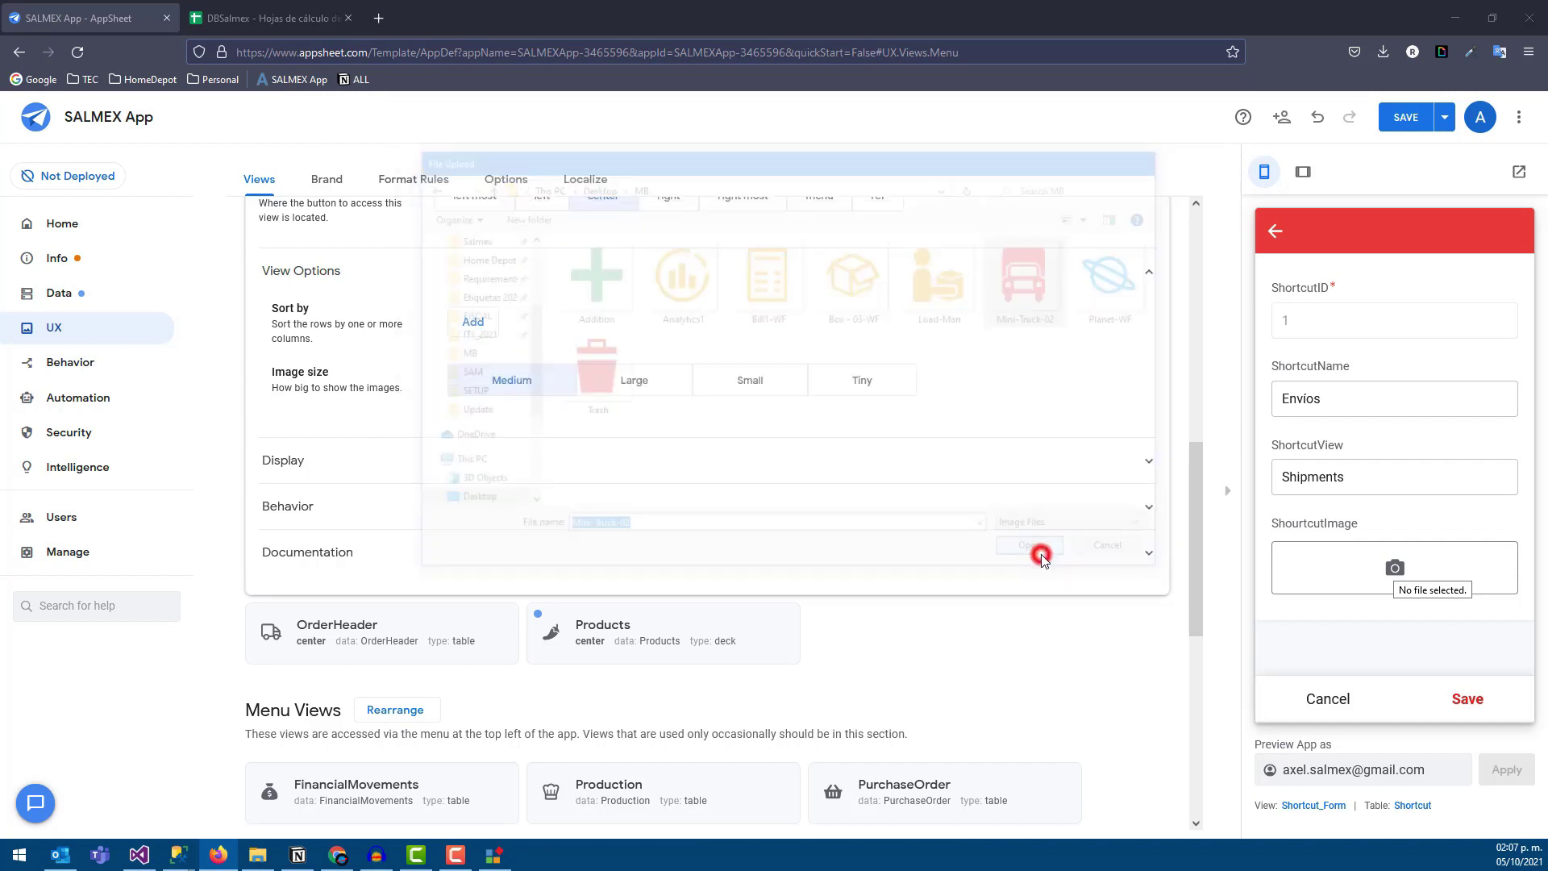
left_click(1463, 695)
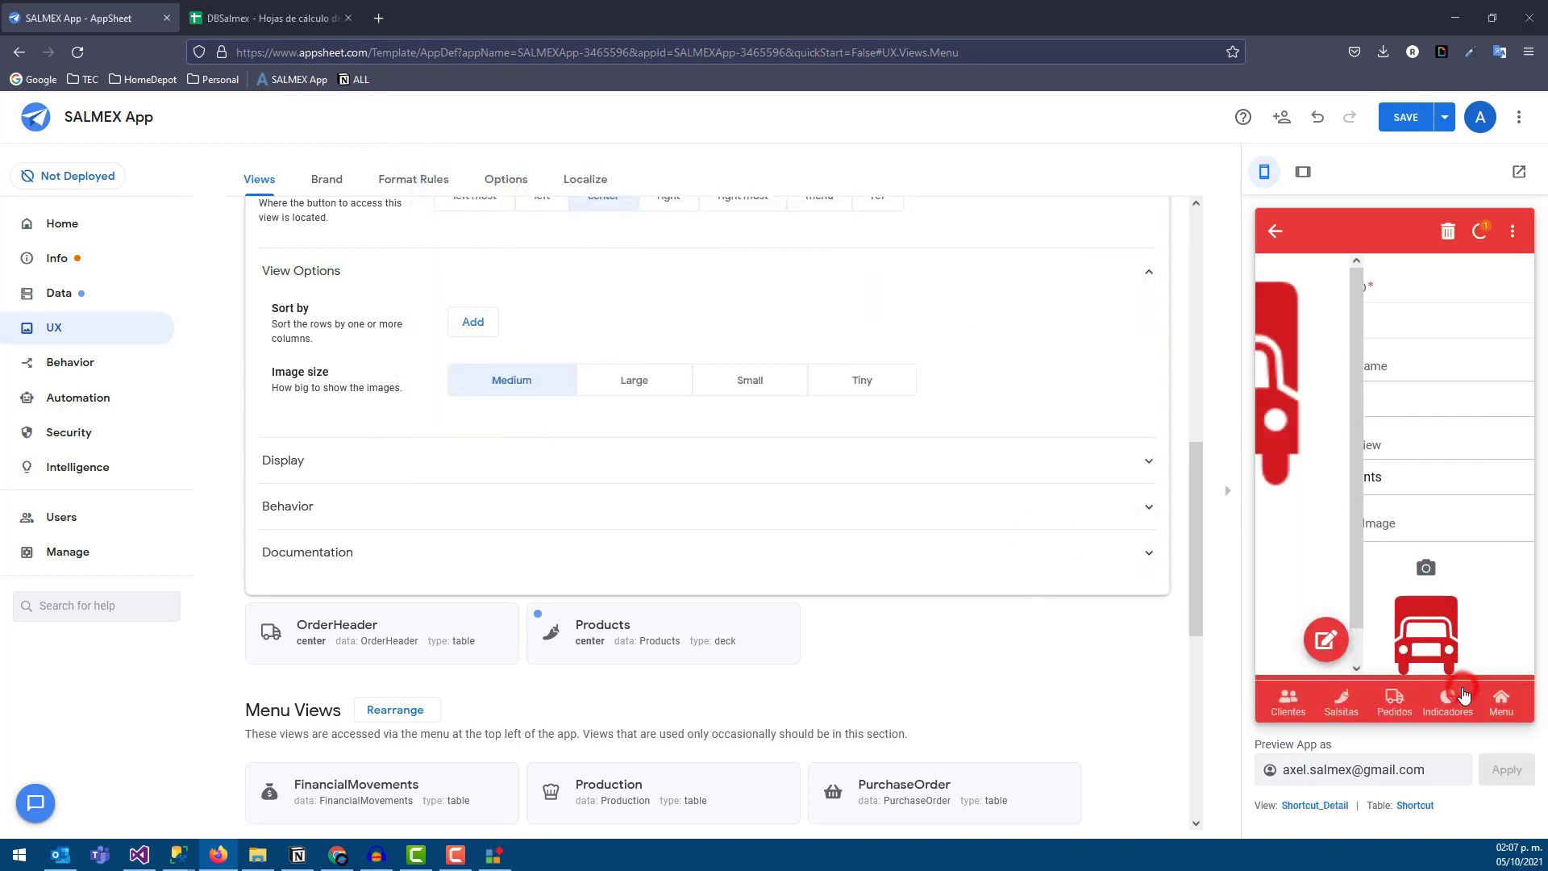
left_click(1268, 234)
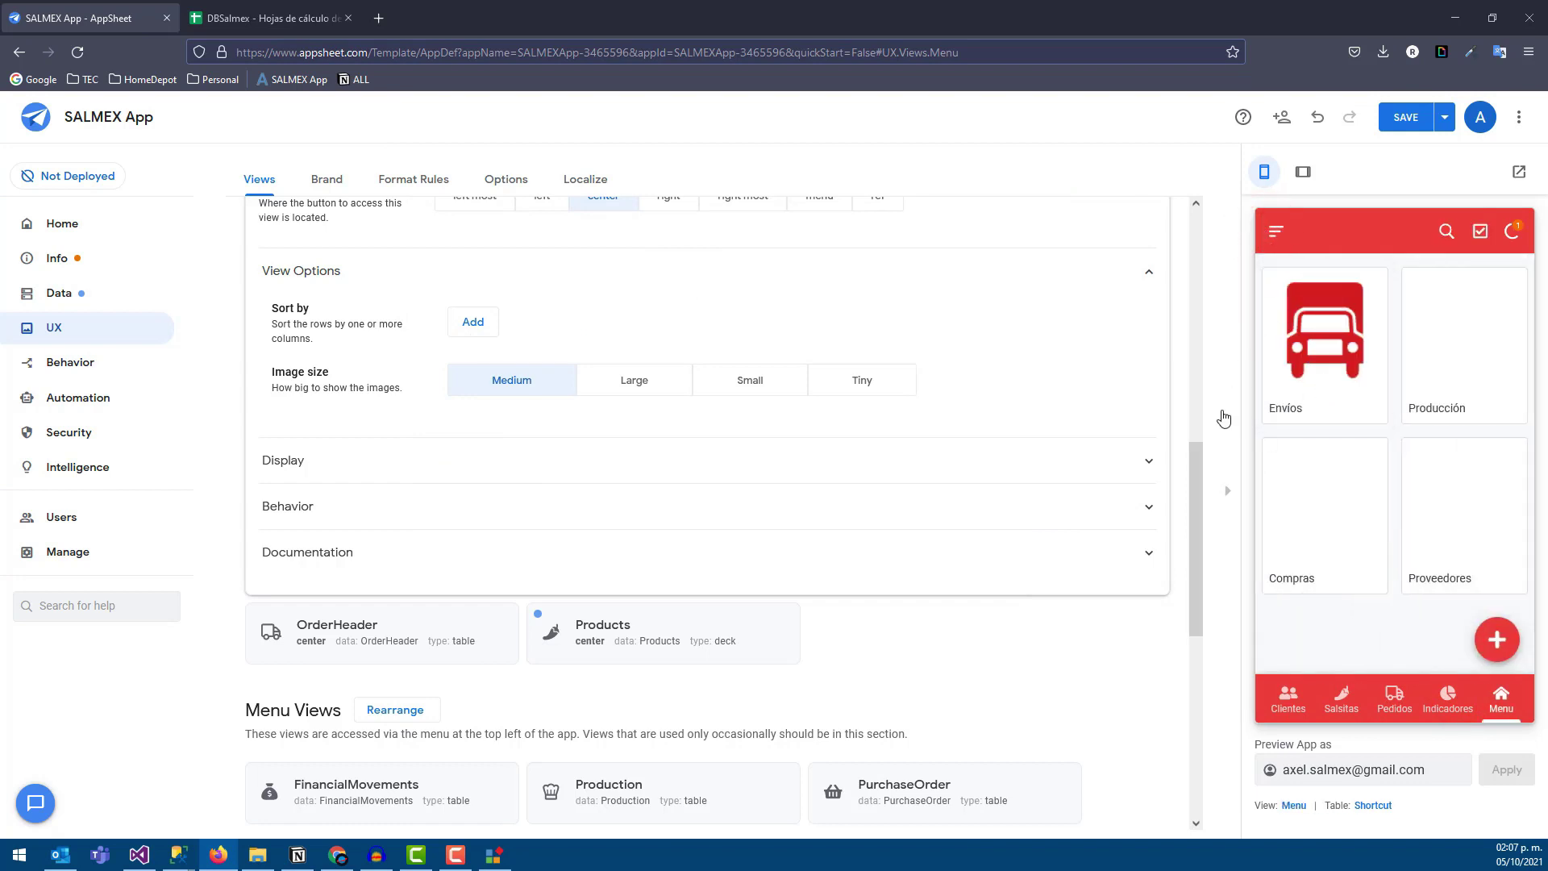
- Compare Large, Small, Tiny and Medium gallery image sizes, settling on Small
scroll(452, 437, "up", 2)
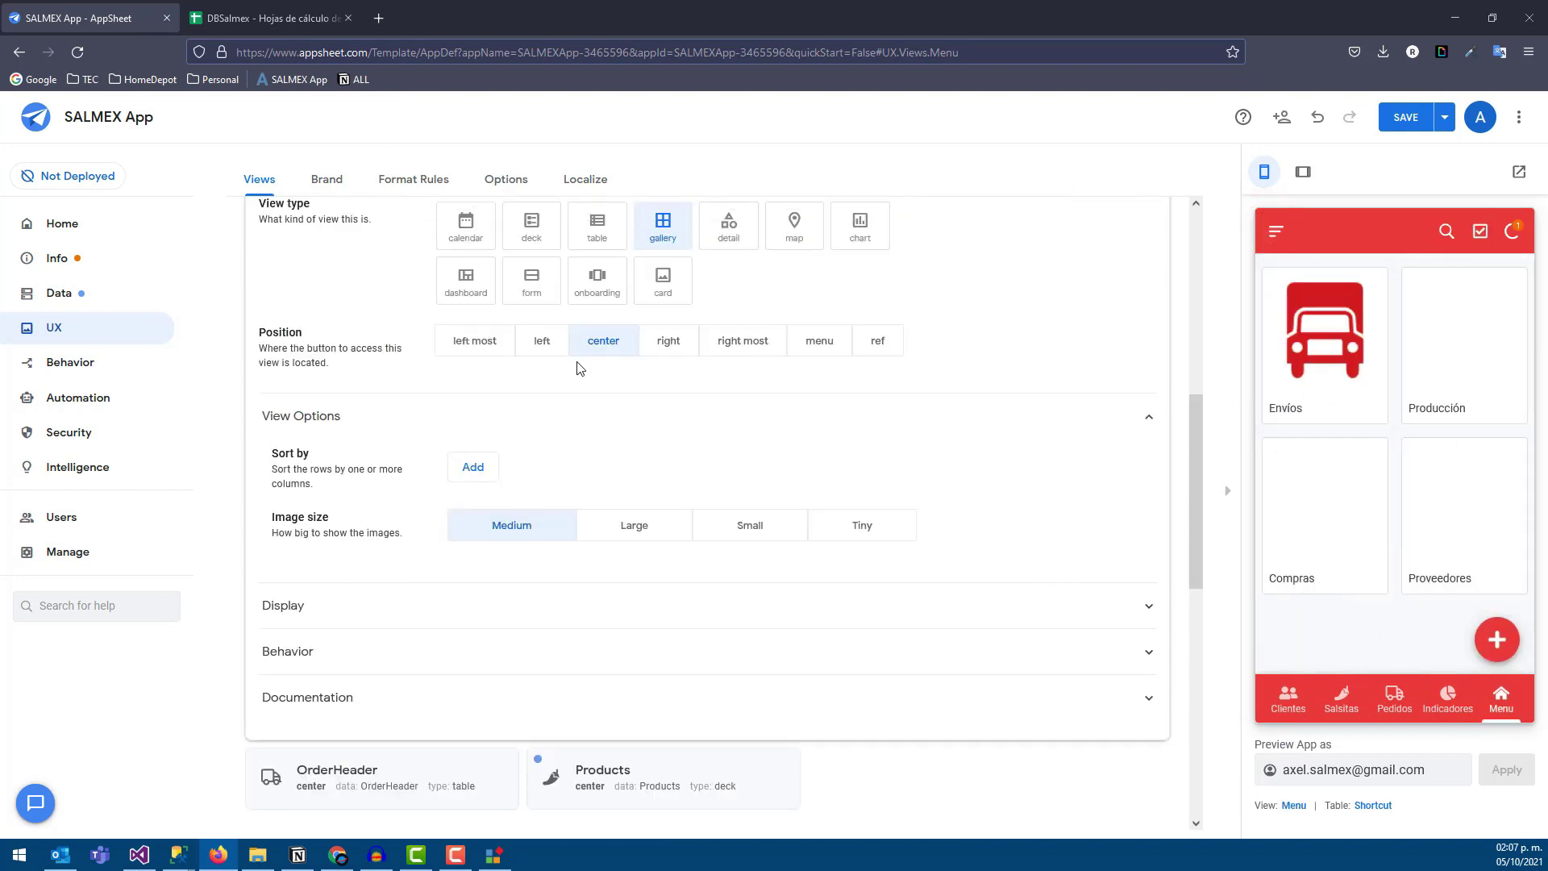
scroll(514, 474, "up", 1)
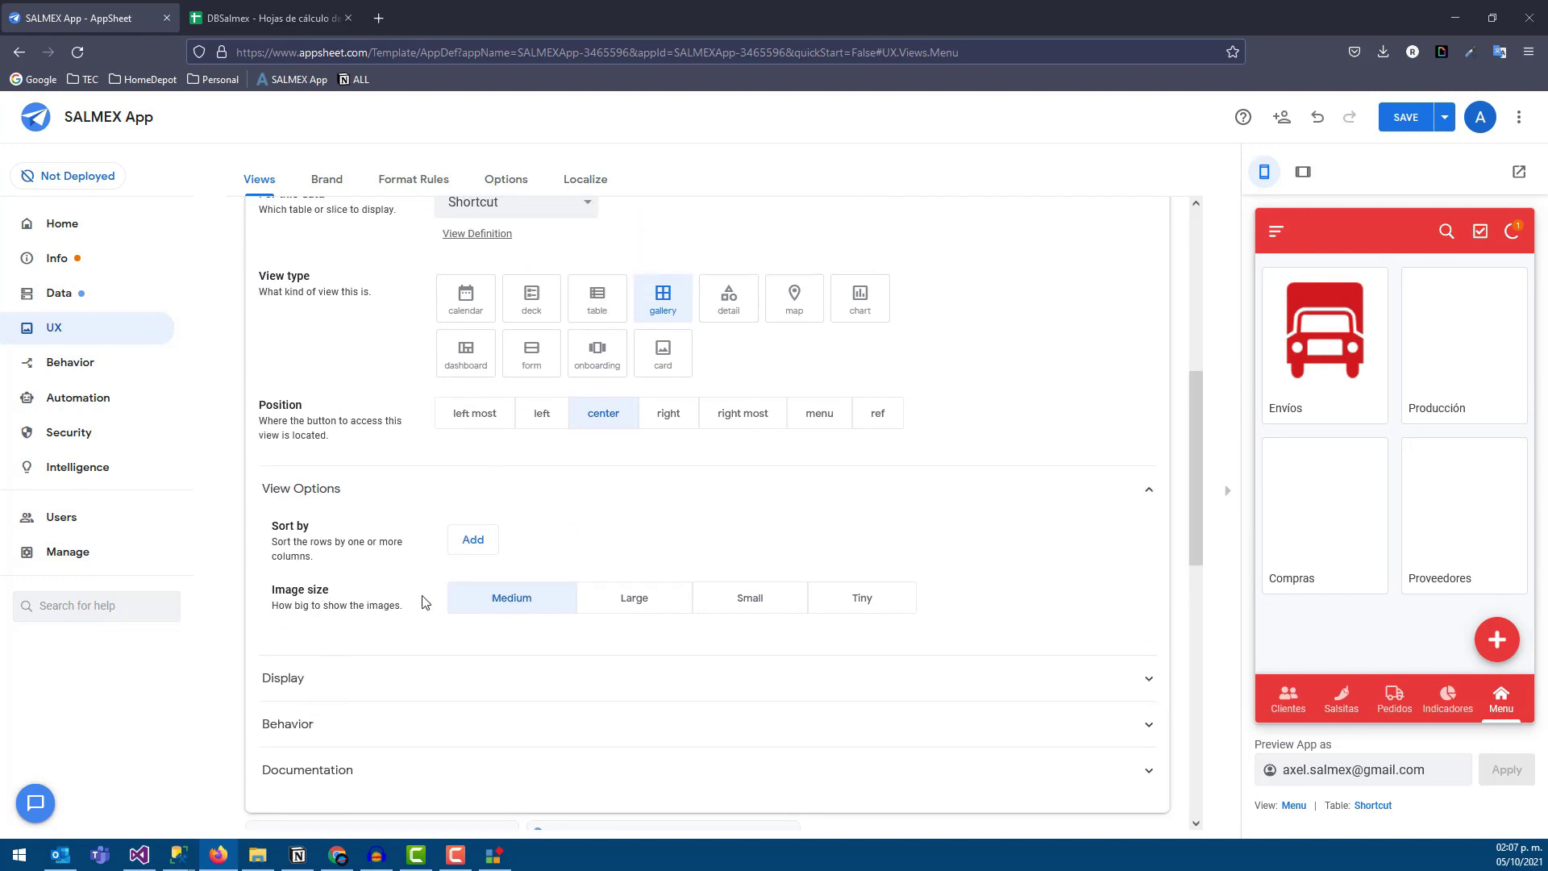
left_click(642, 606)
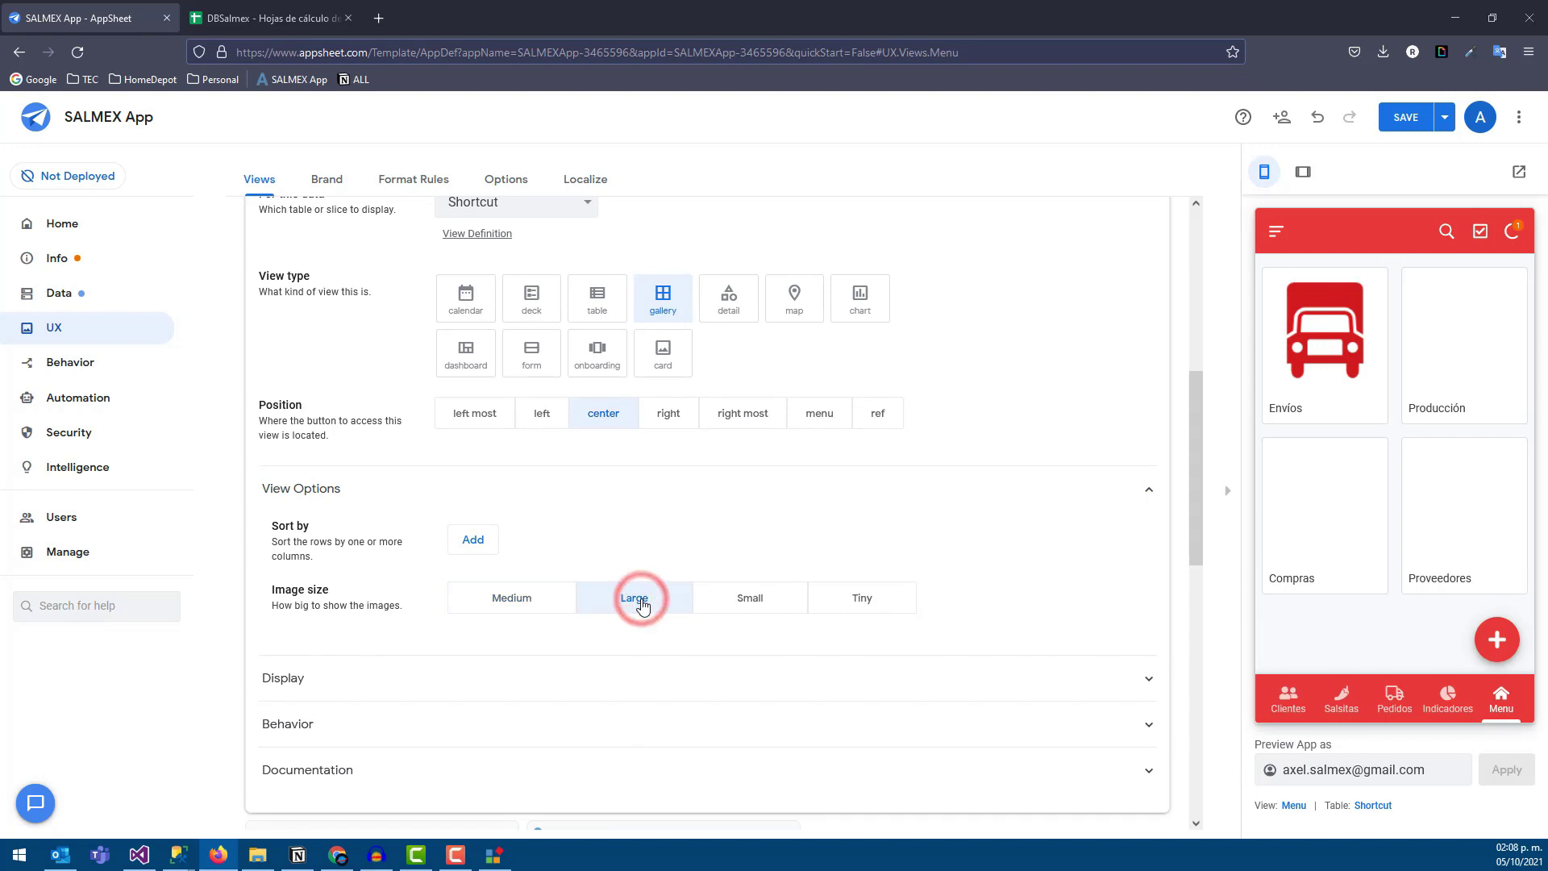
left_click(734, 605)
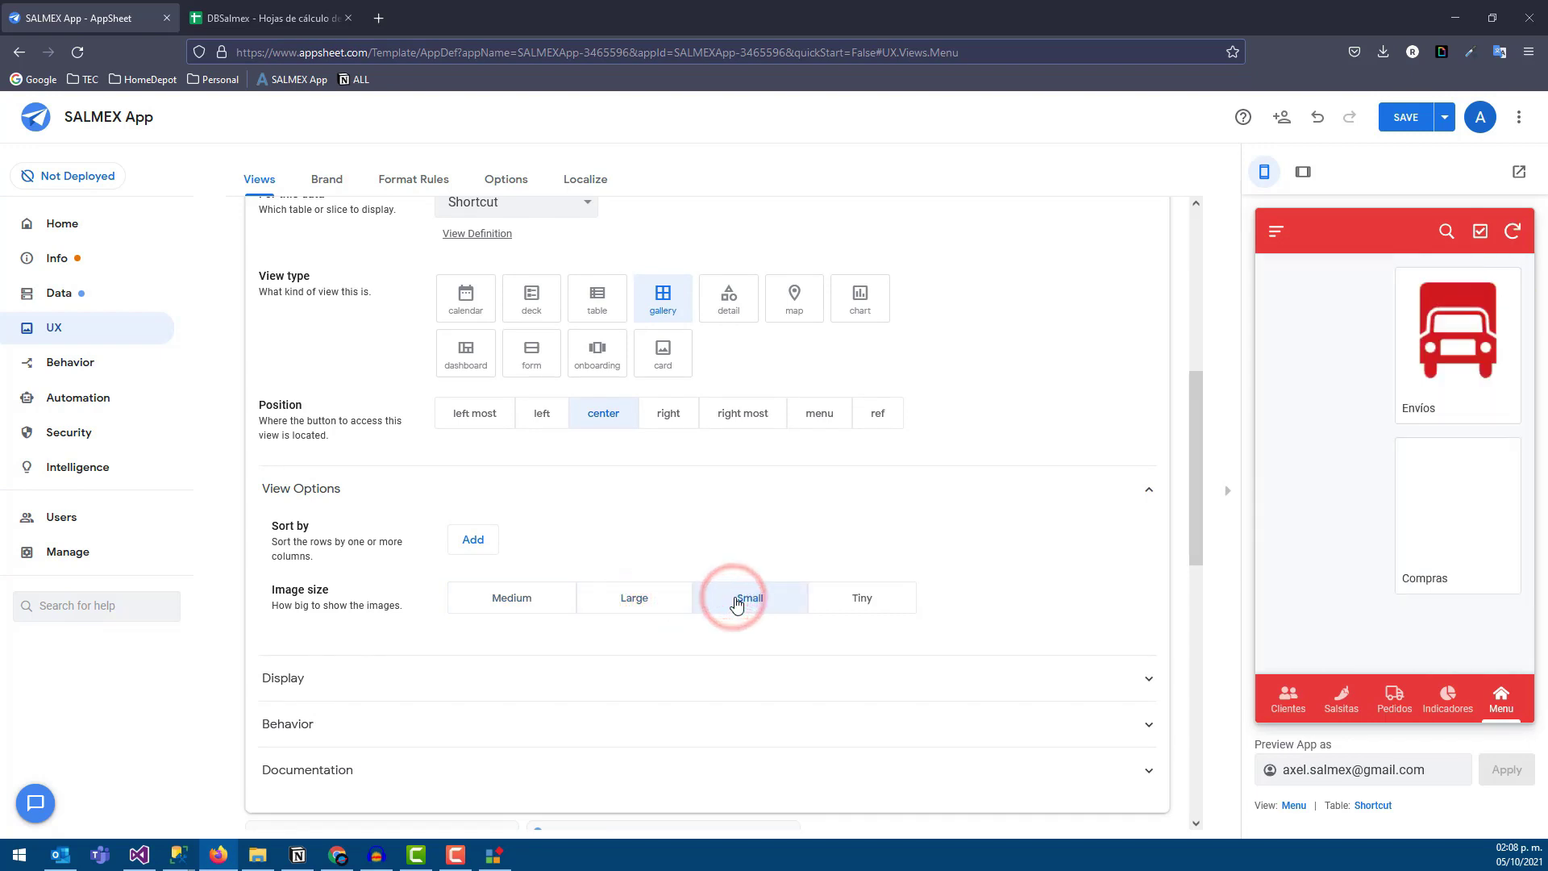
left_click(845, 603)
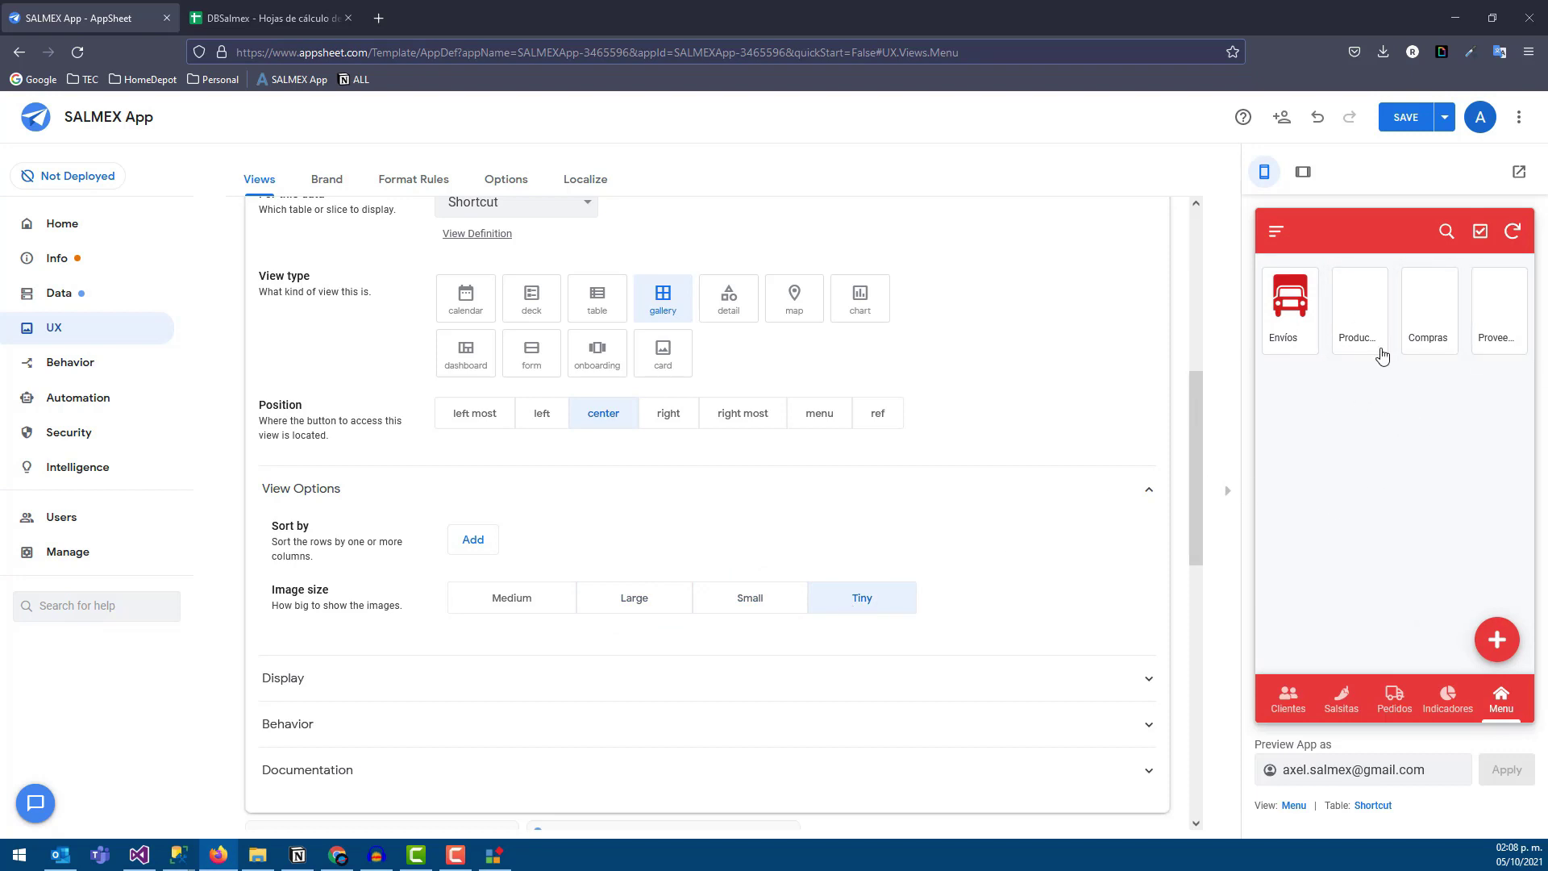
left_click(513, 601)
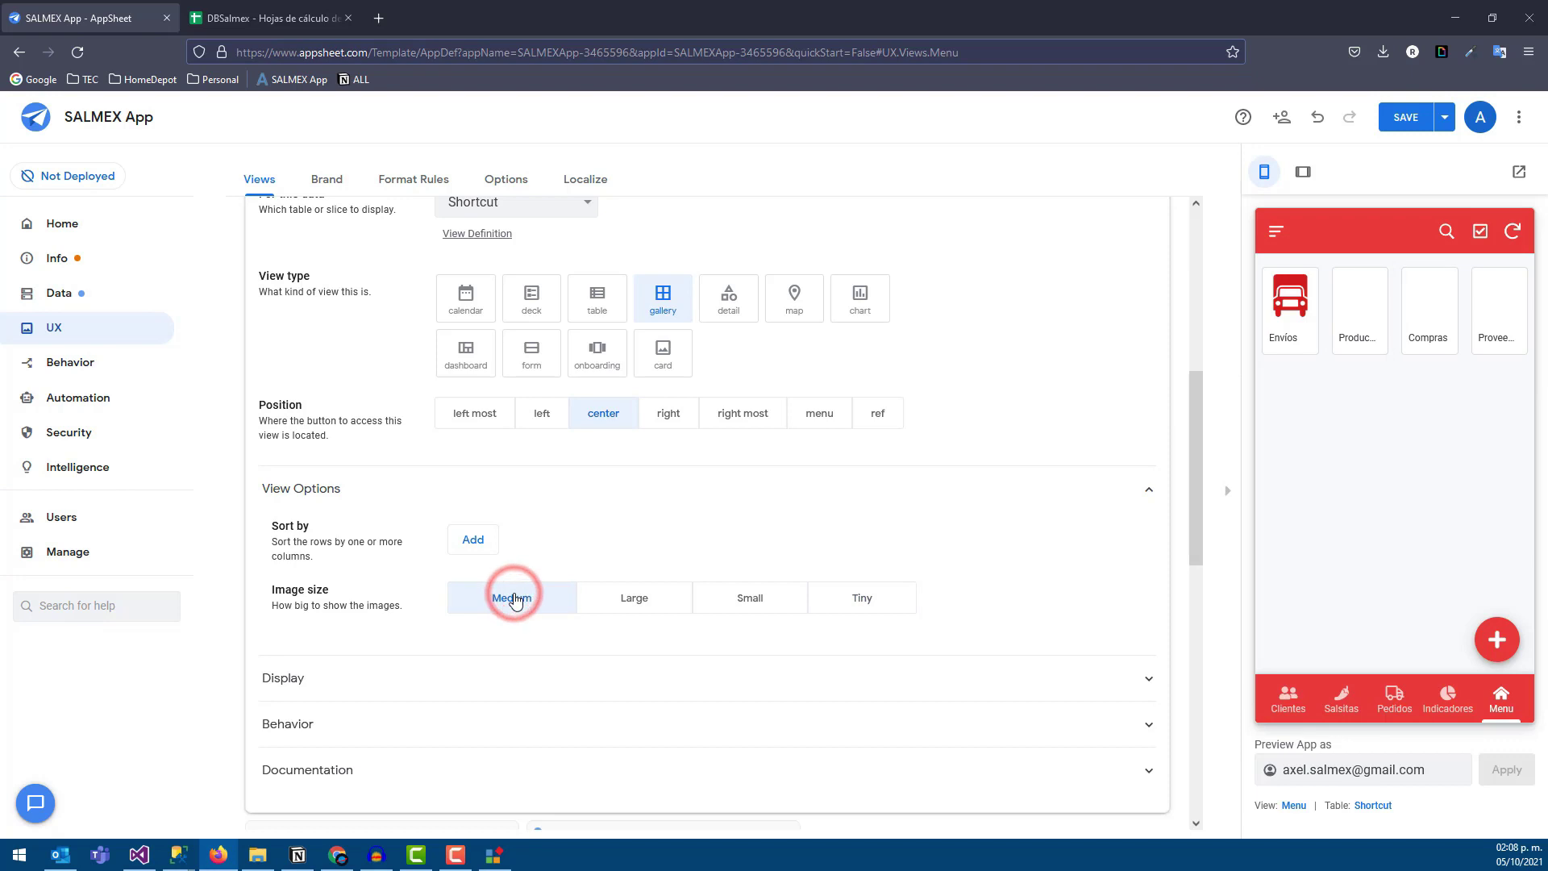
left_click(772, 606)
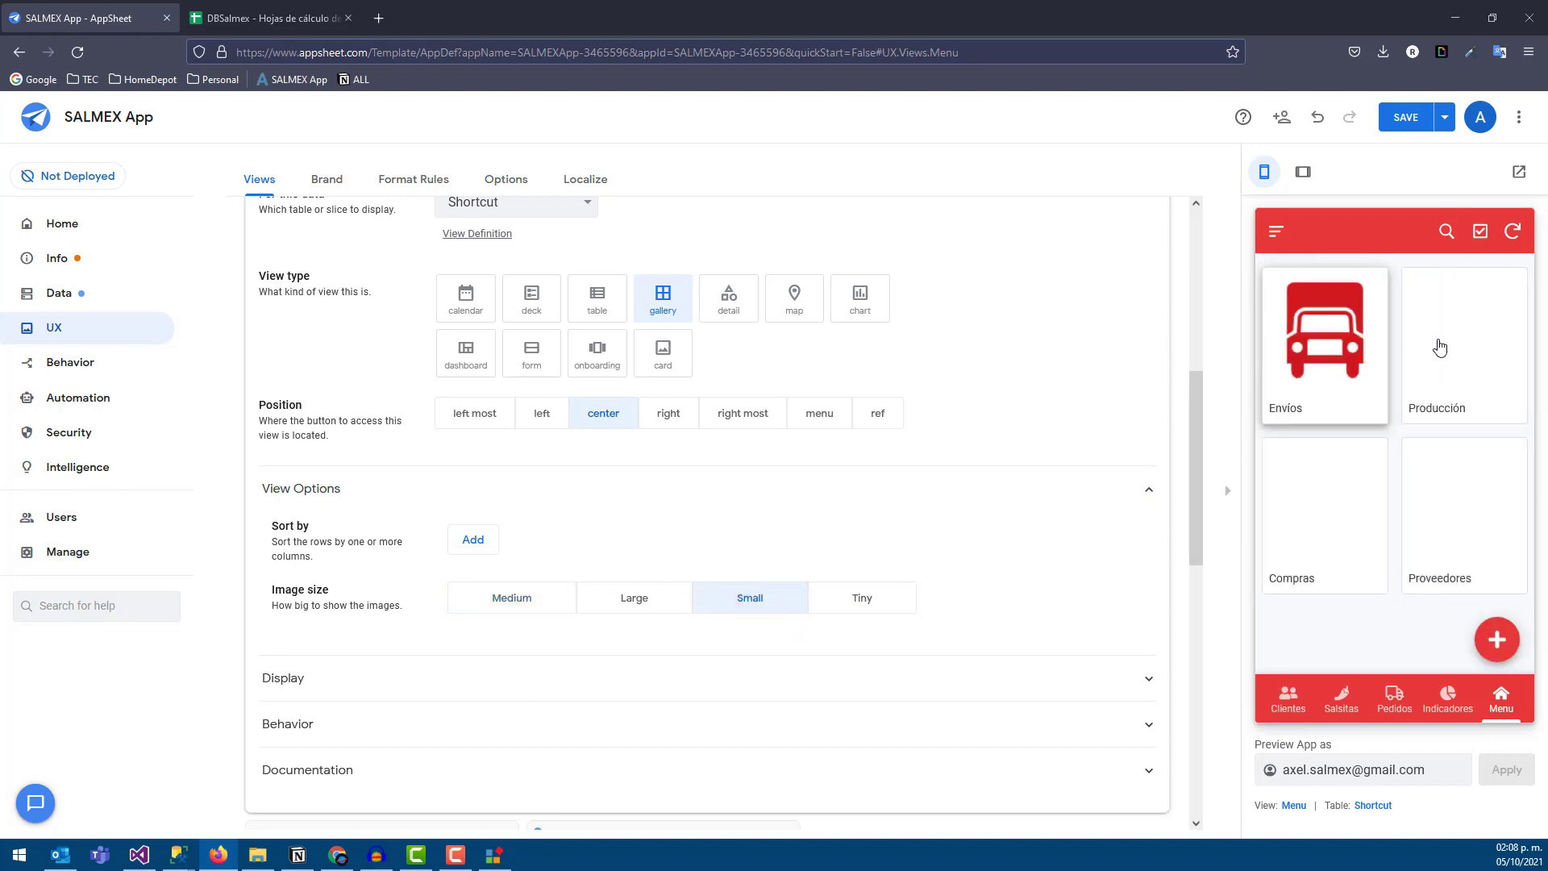
left_click(1413, 365)
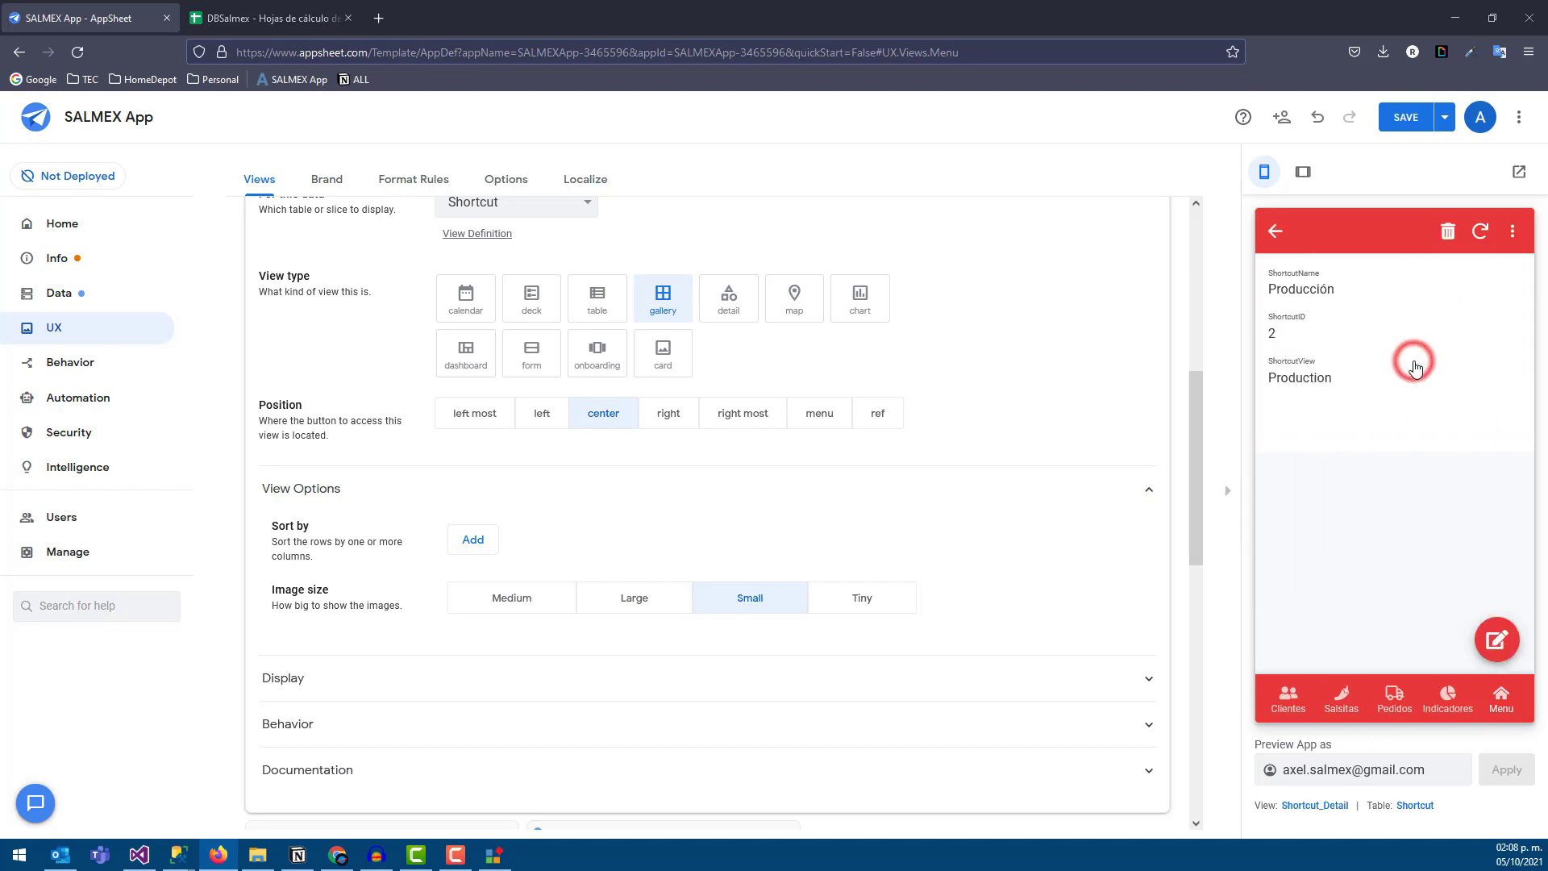
- Search 'production' and export the Product4-WF icon as a PNG into the MB folder
left_click(495, 854)
left_click(702, 166)
type("prod")
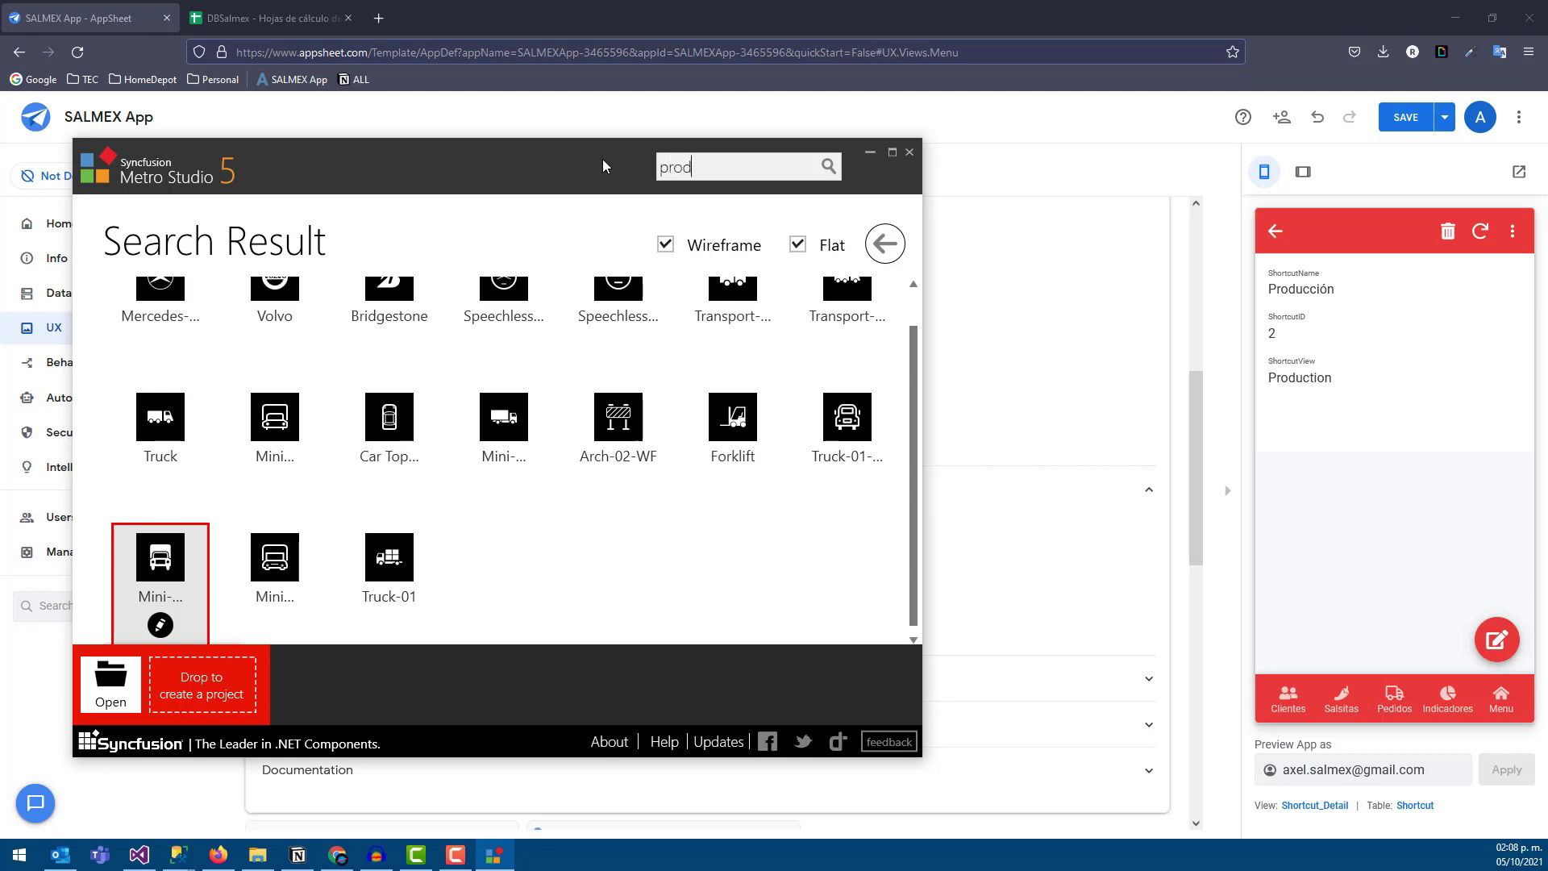
type("uction")
key("Return")
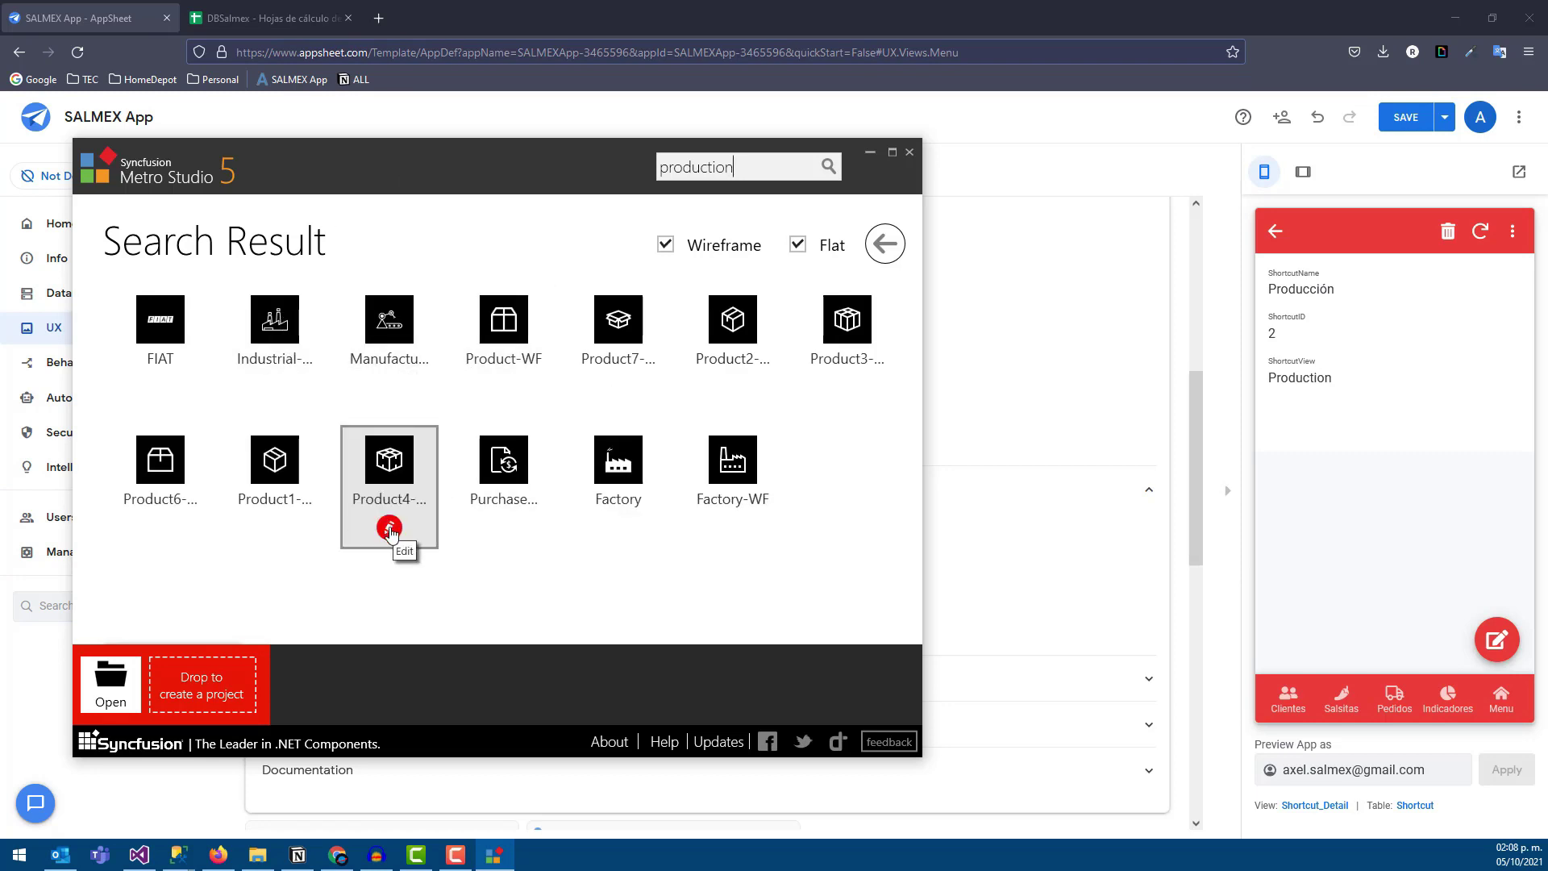
left_click(391, 531)
left_click(725, 663)
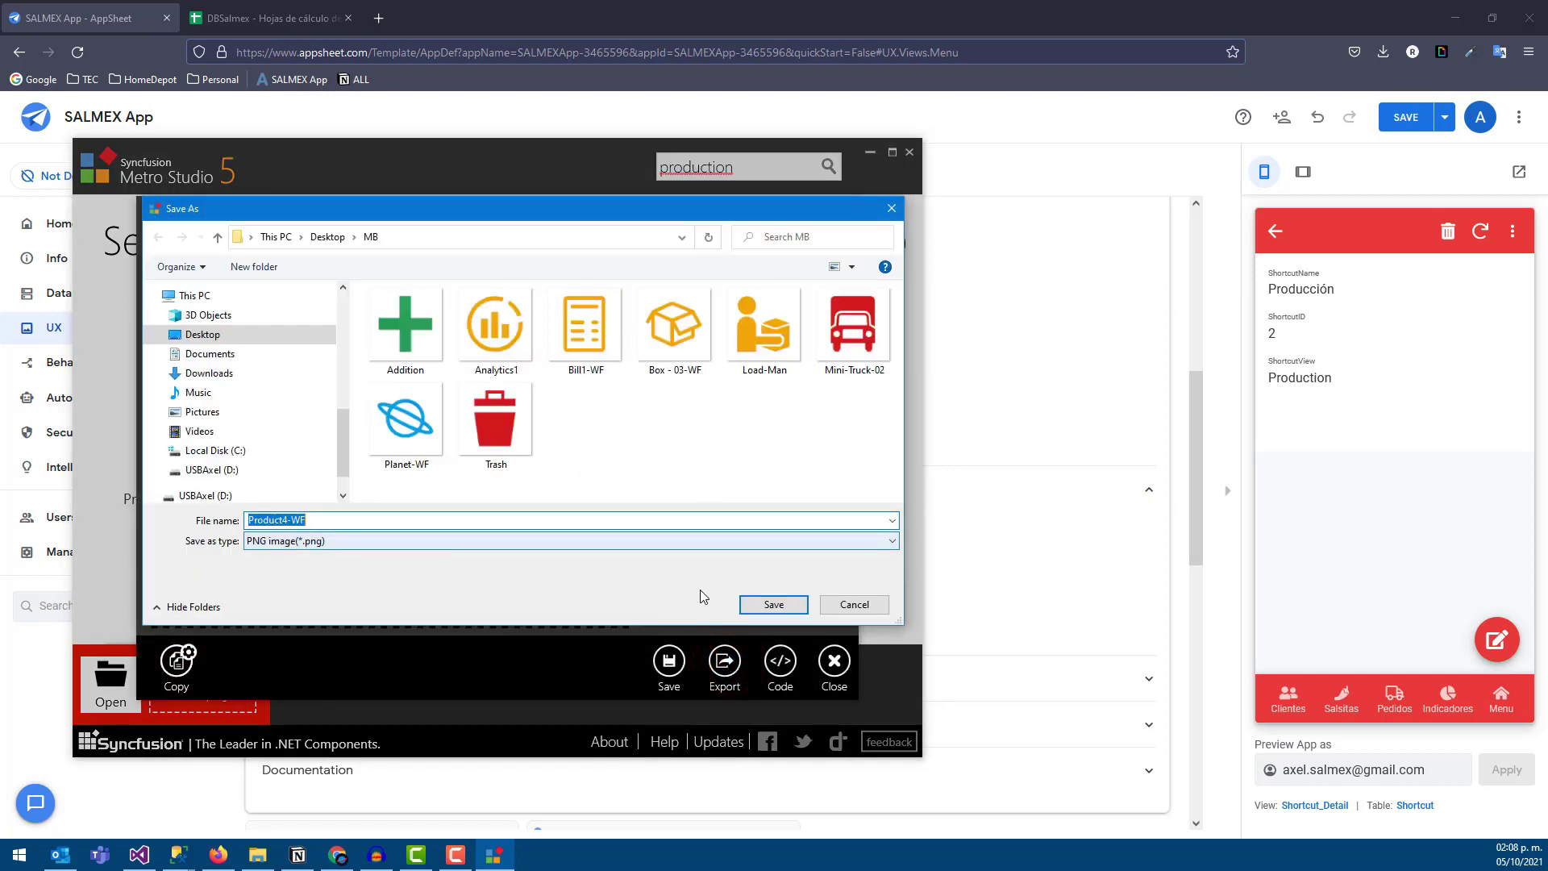
left_click(773, 604)
left_click(845, 215)
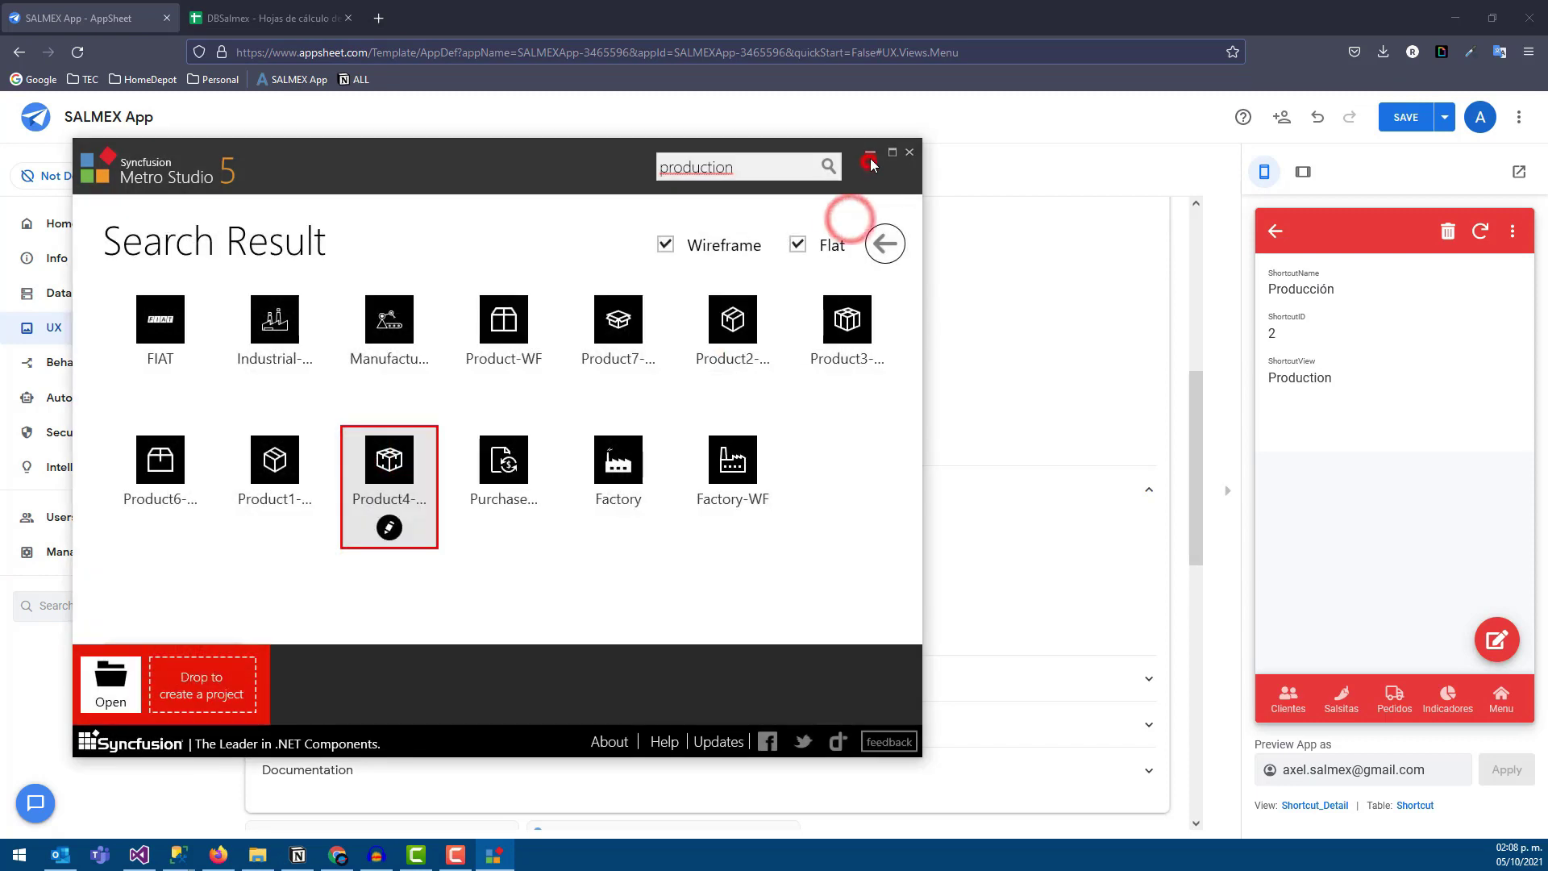
left_click(871, 160)
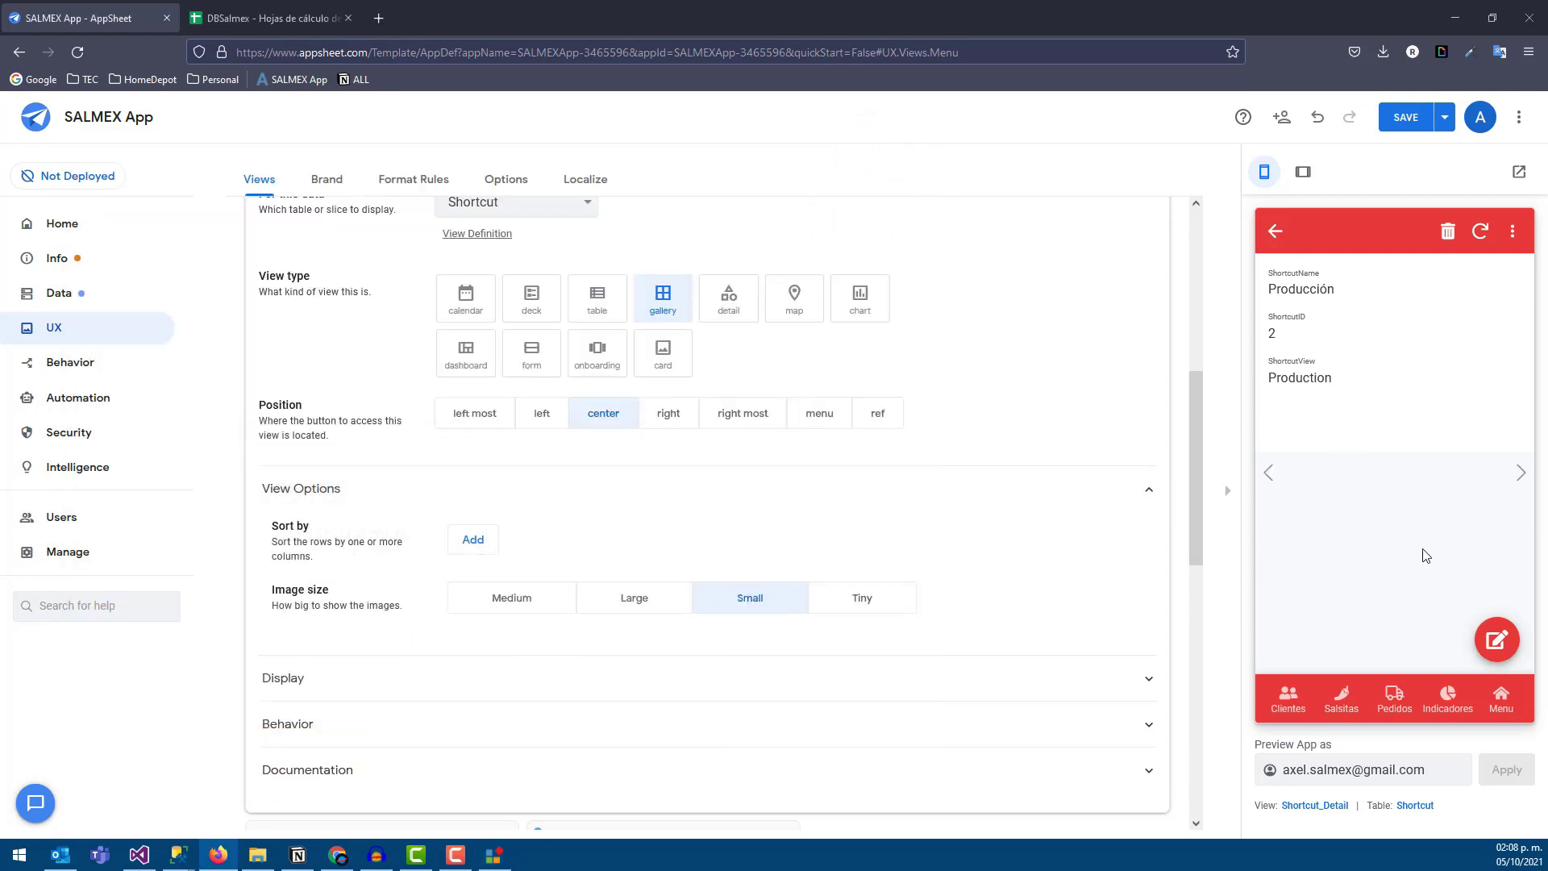
- Upload the Product4-WF image to the Producción shortcut record and save it
left_click(1494, 641)
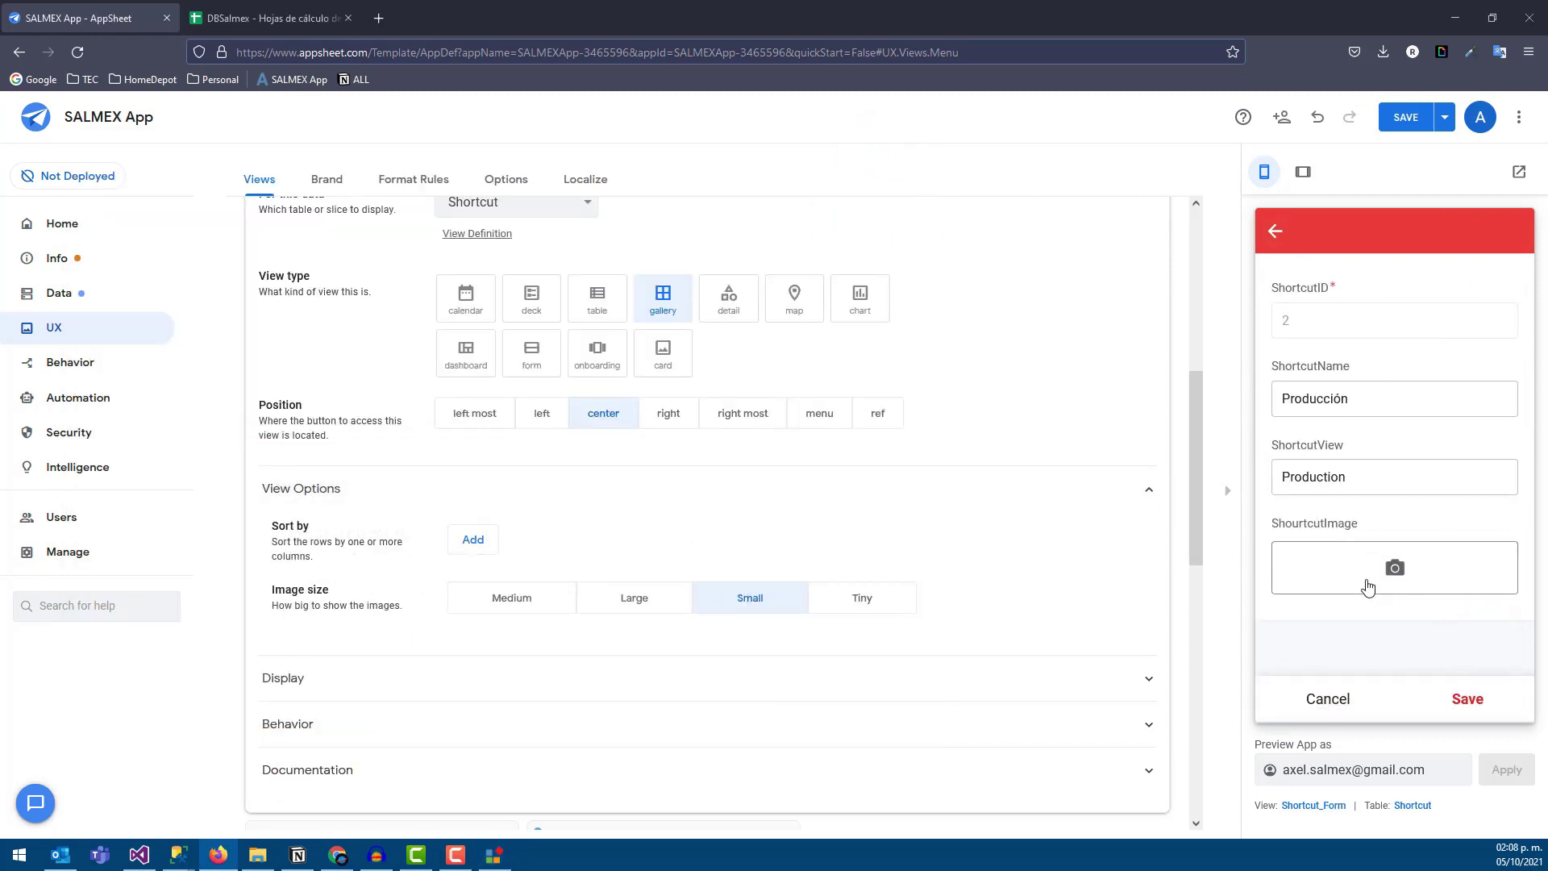
left_click(1382, 586)
left_click(1407, 576)
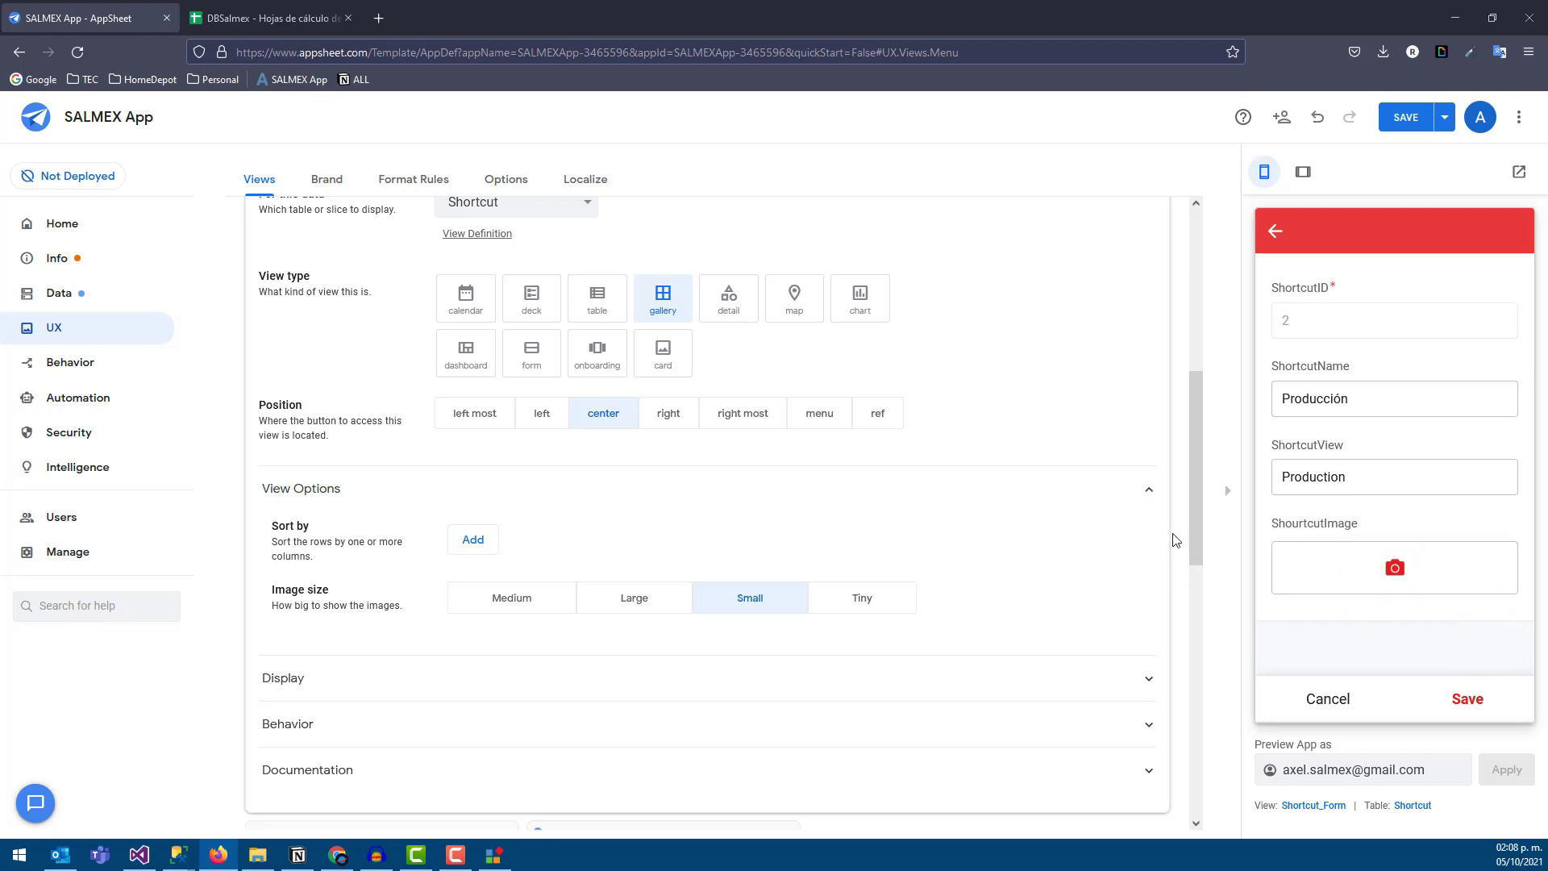
left_click(626, 361)
left_click(1013, 563)
left_click(1438, 698)
left_click(1281, 241)
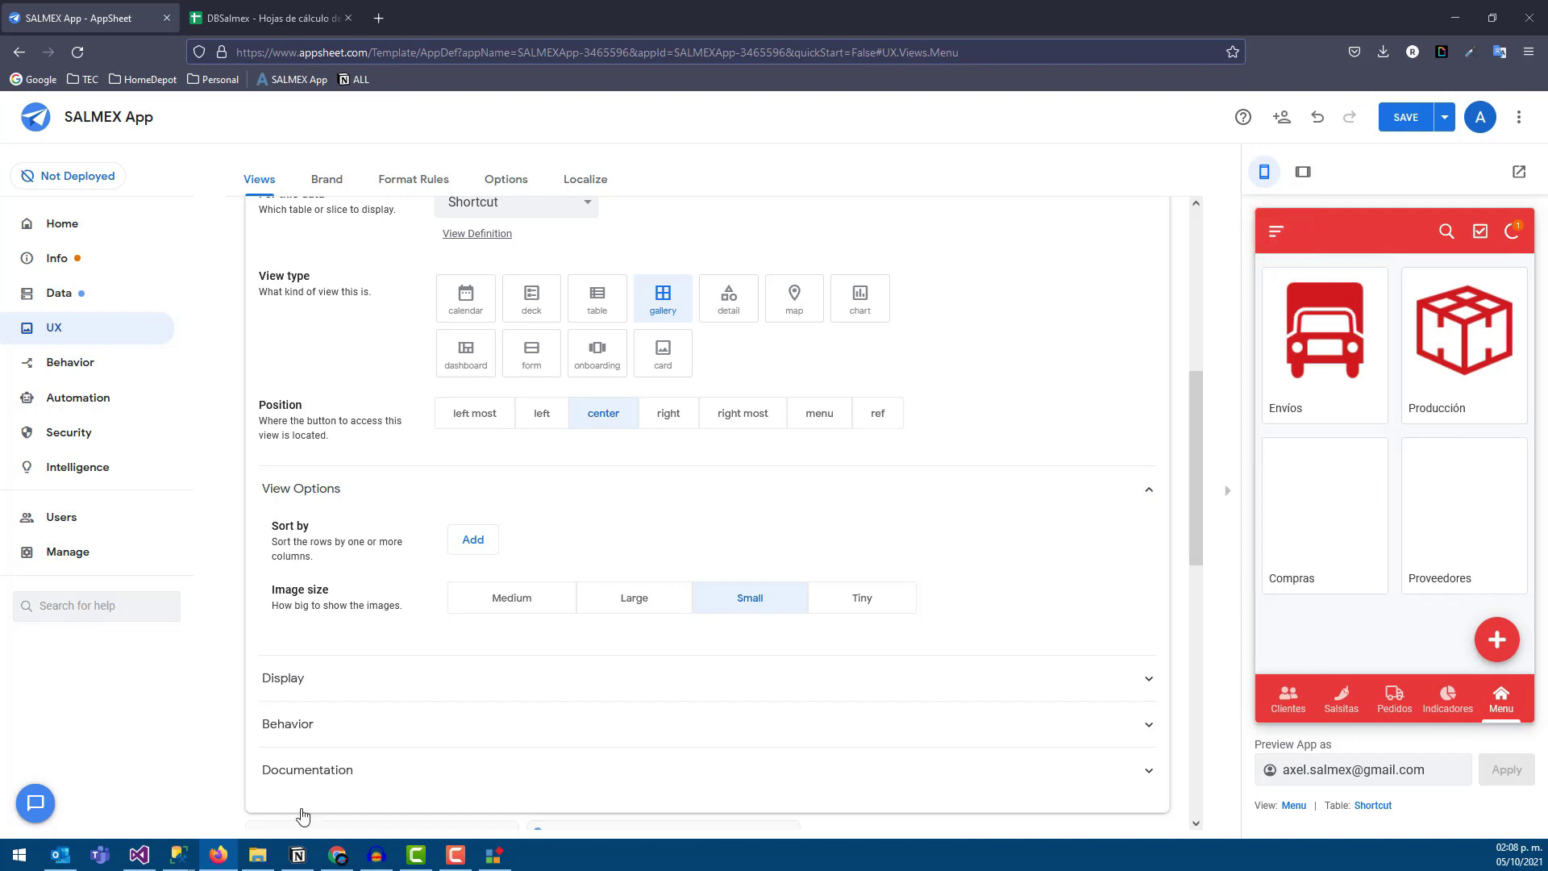
left_click(489, 858)
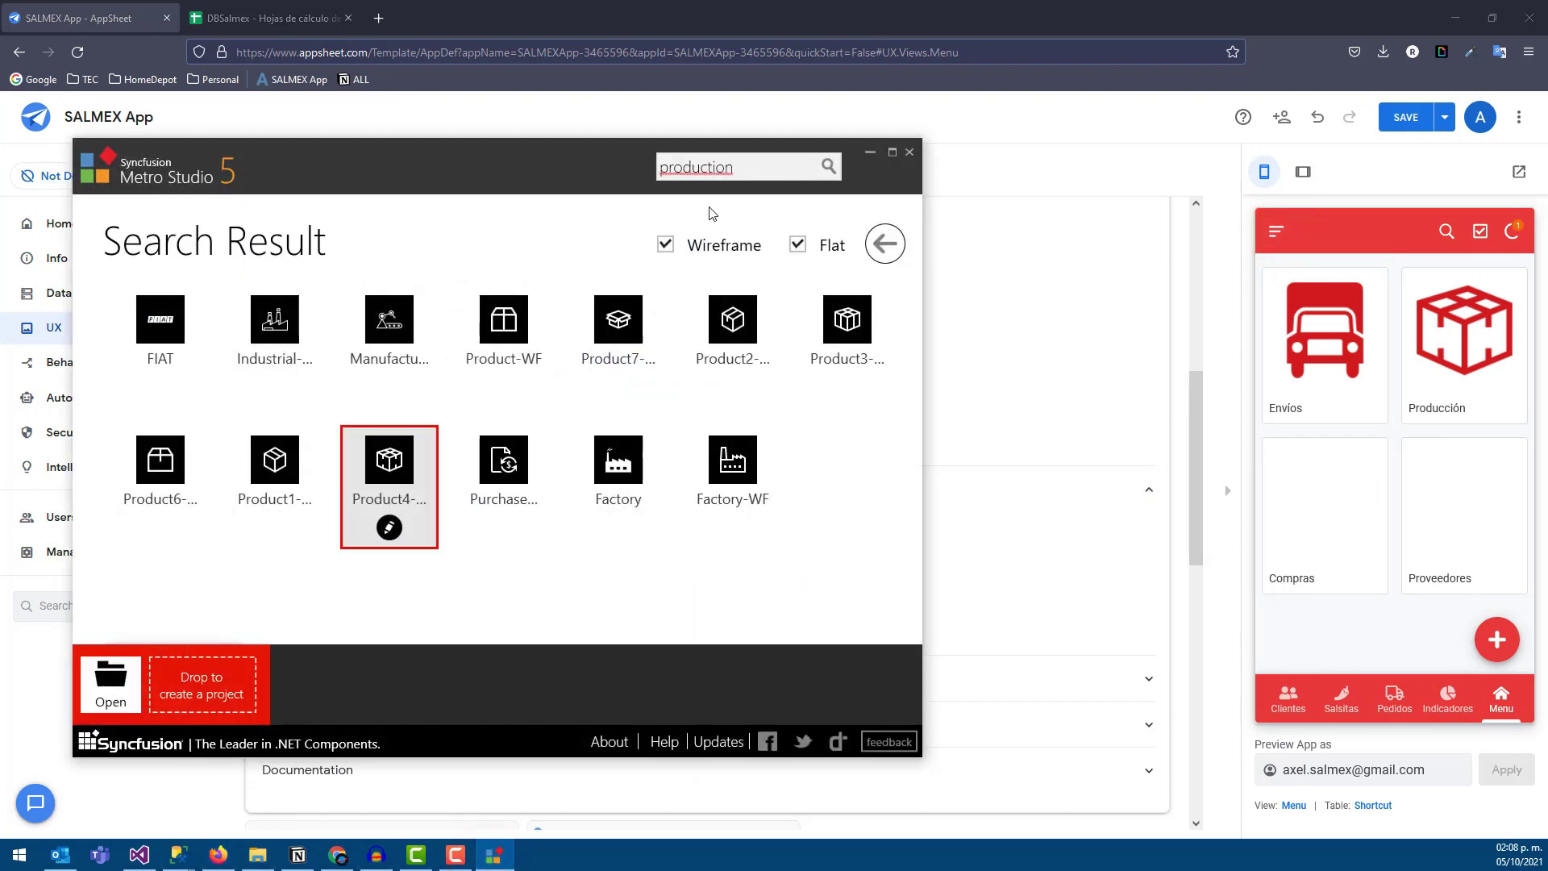
- Replace the Metro Studio icon search term with 'car' and return to the AppSheet editor
left_click_drag(601, 162, 598, 161)
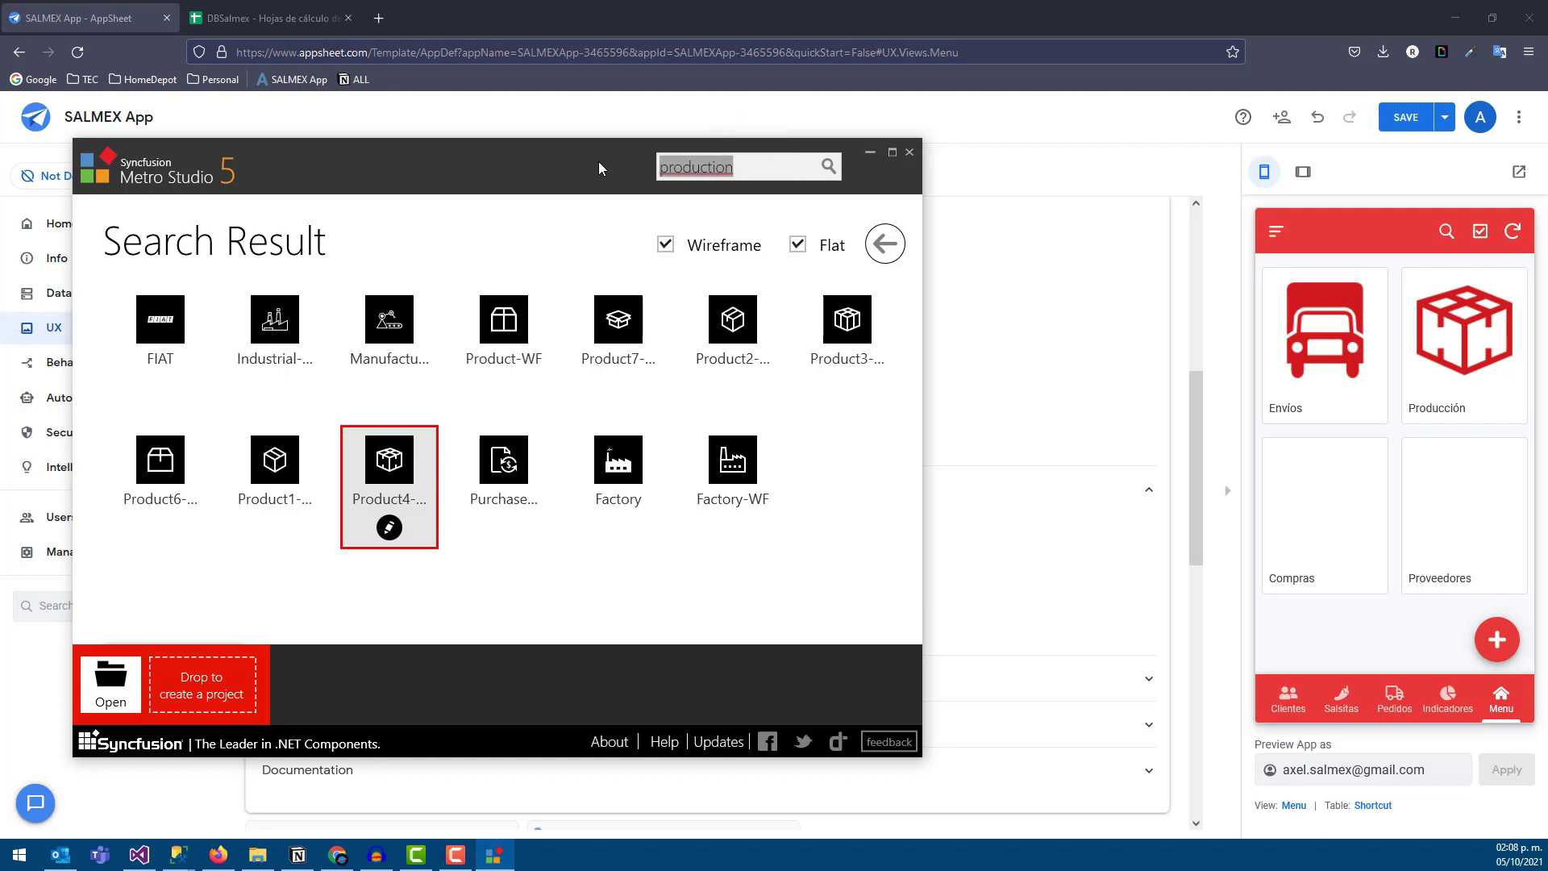
type("car")
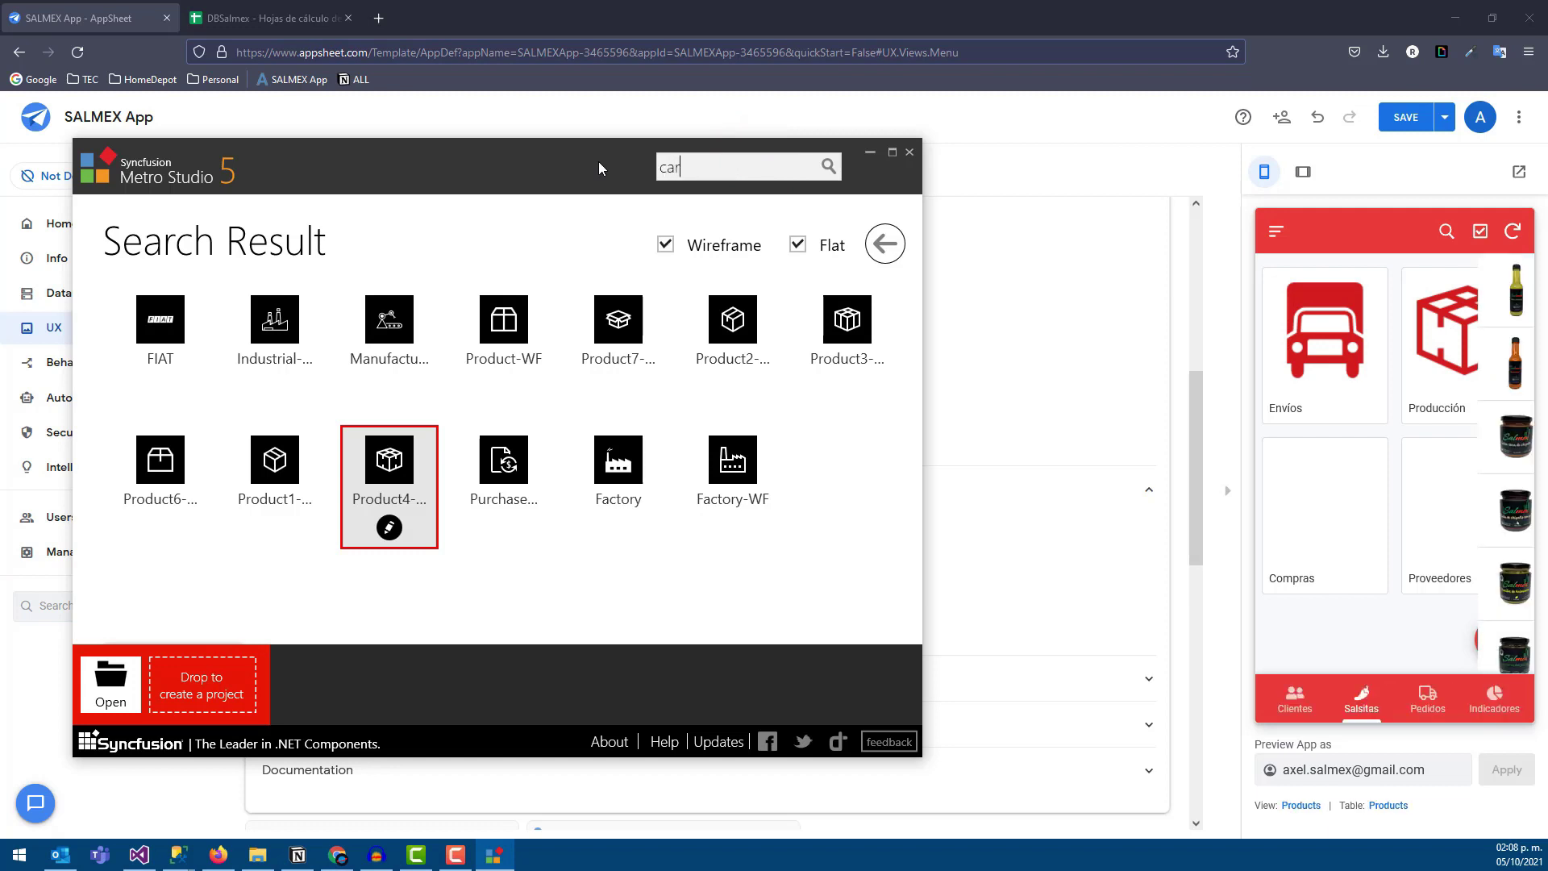
left_click(693, 172)
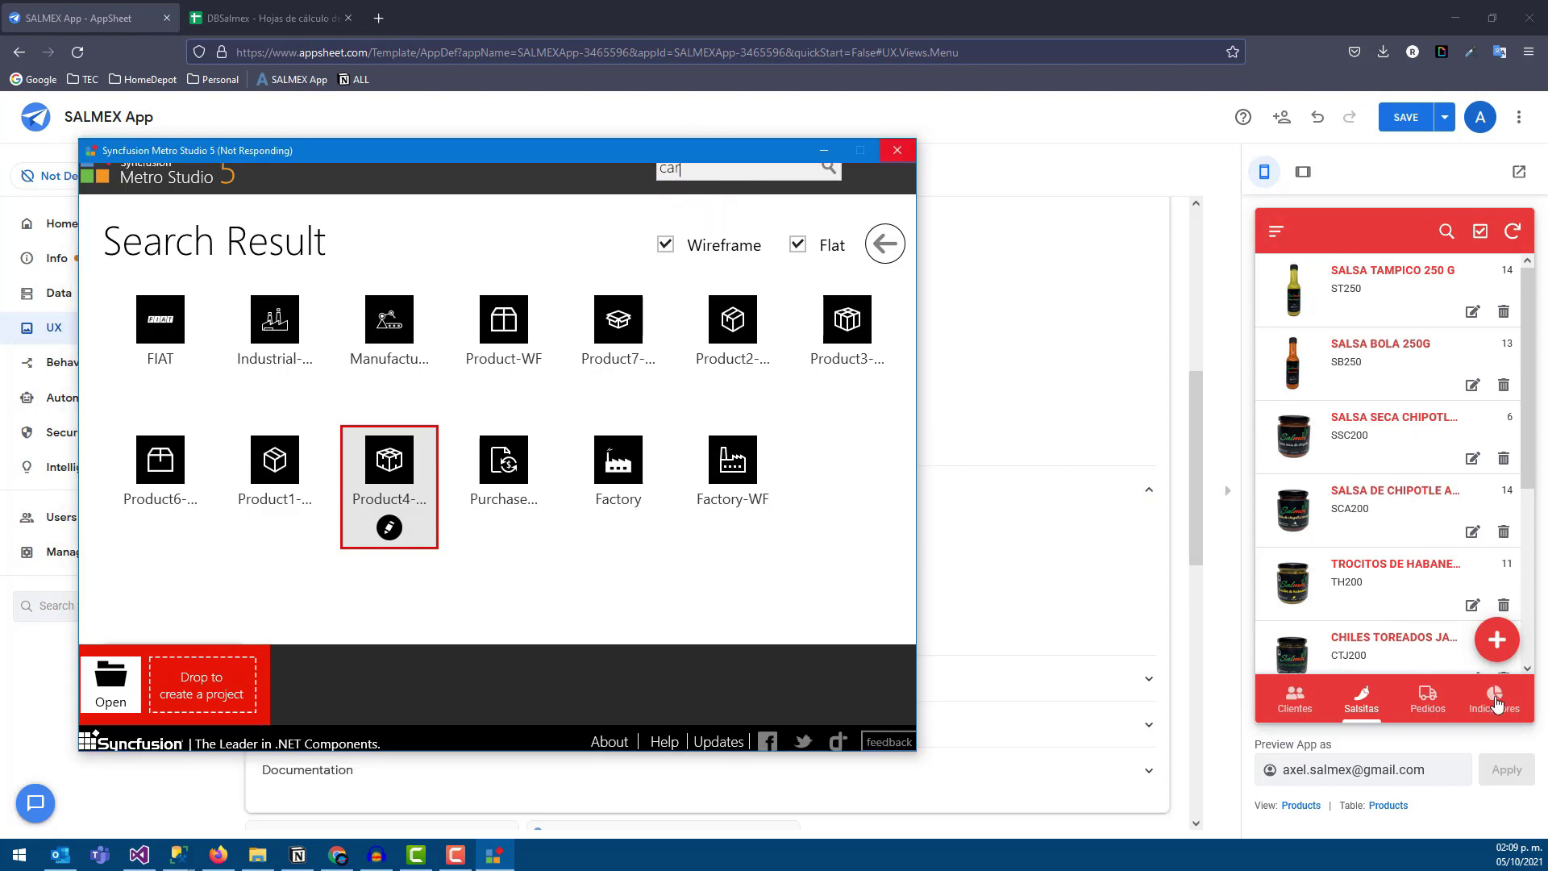
left_click(1124, 385)
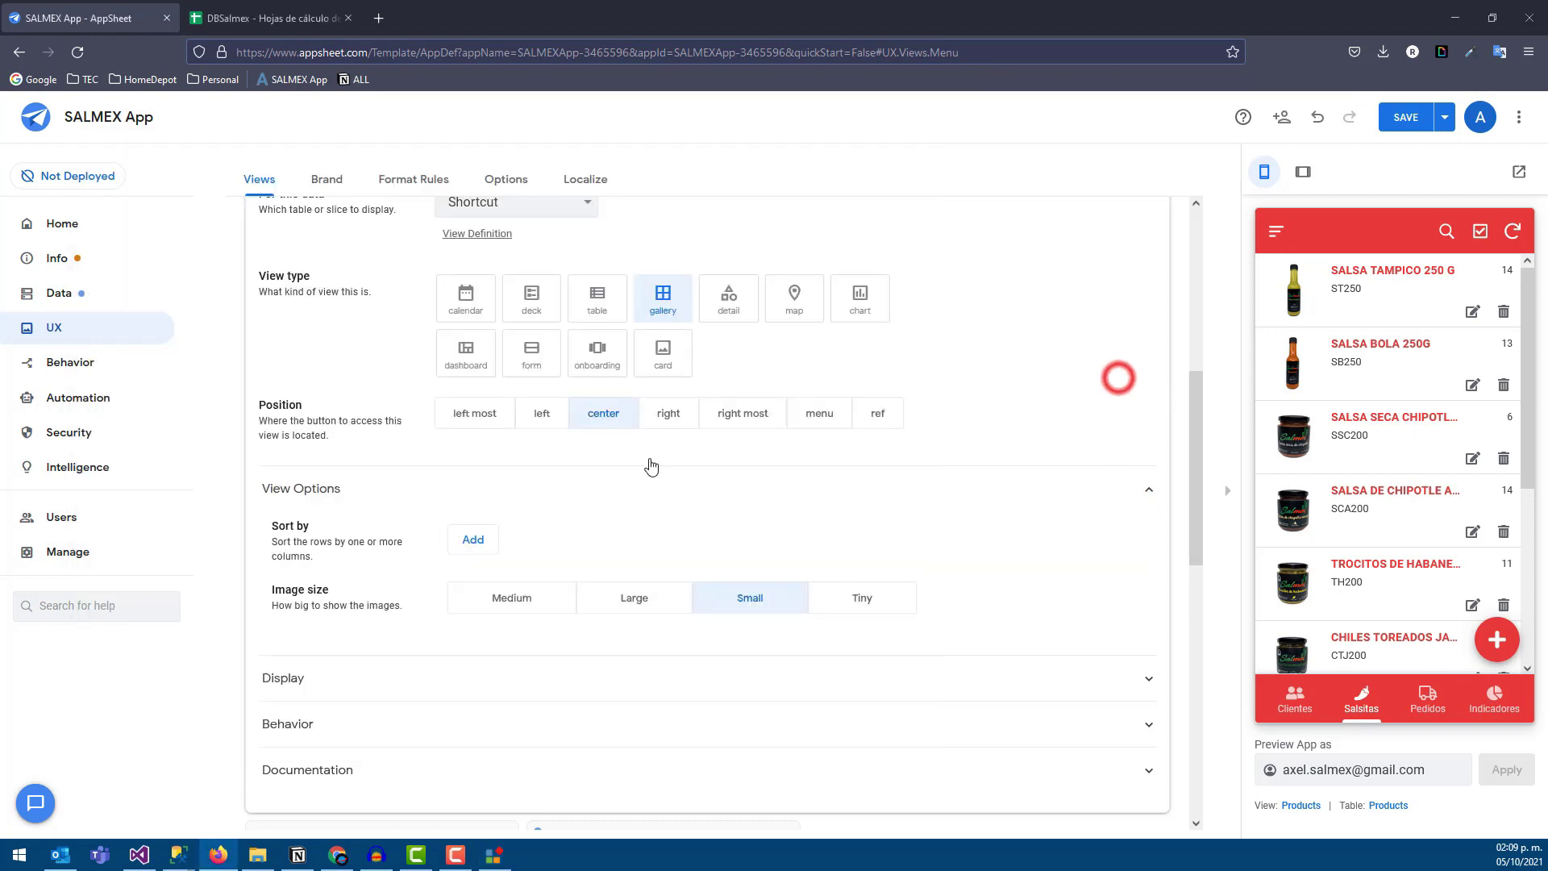
- Save the app and show the Menu gallery with its Envios and Producción tiles in the preview
left_click(1403, 121)
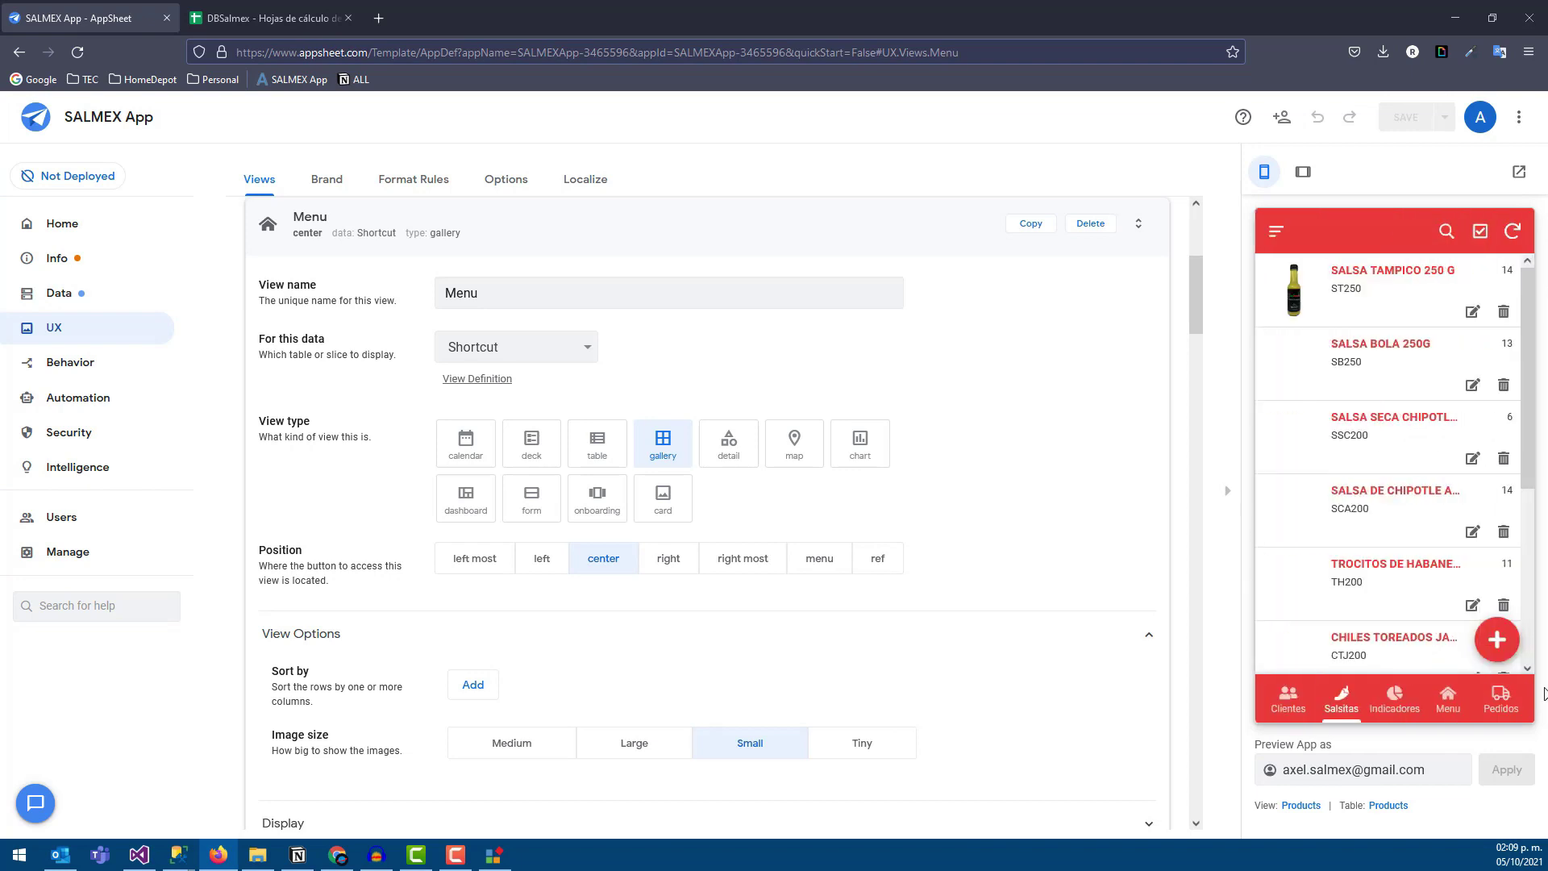
left_click(1449, 711)
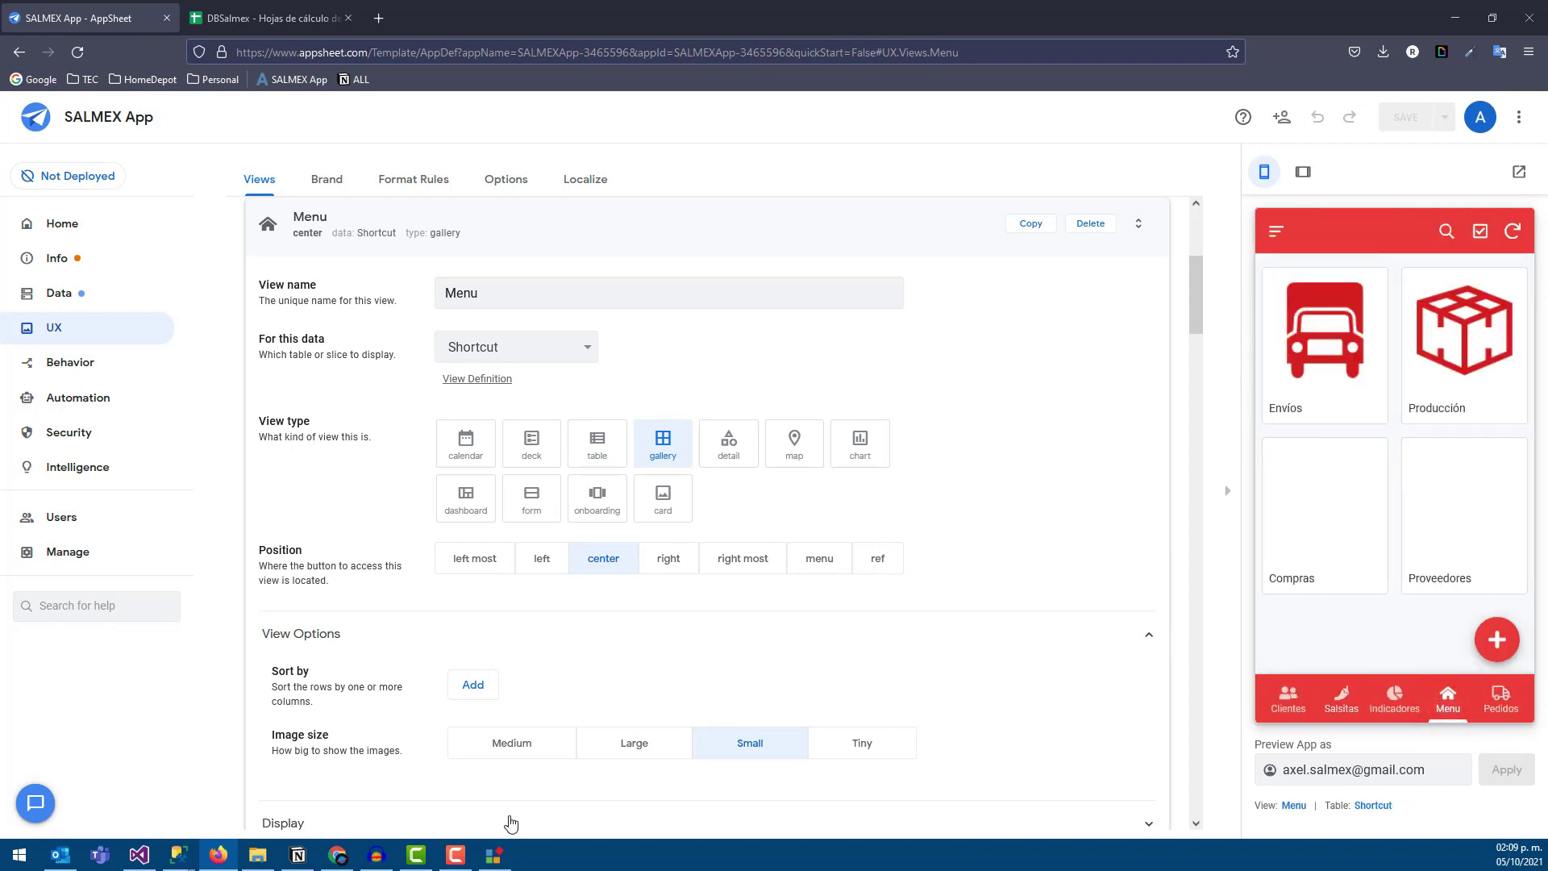
left_click(493, 855)
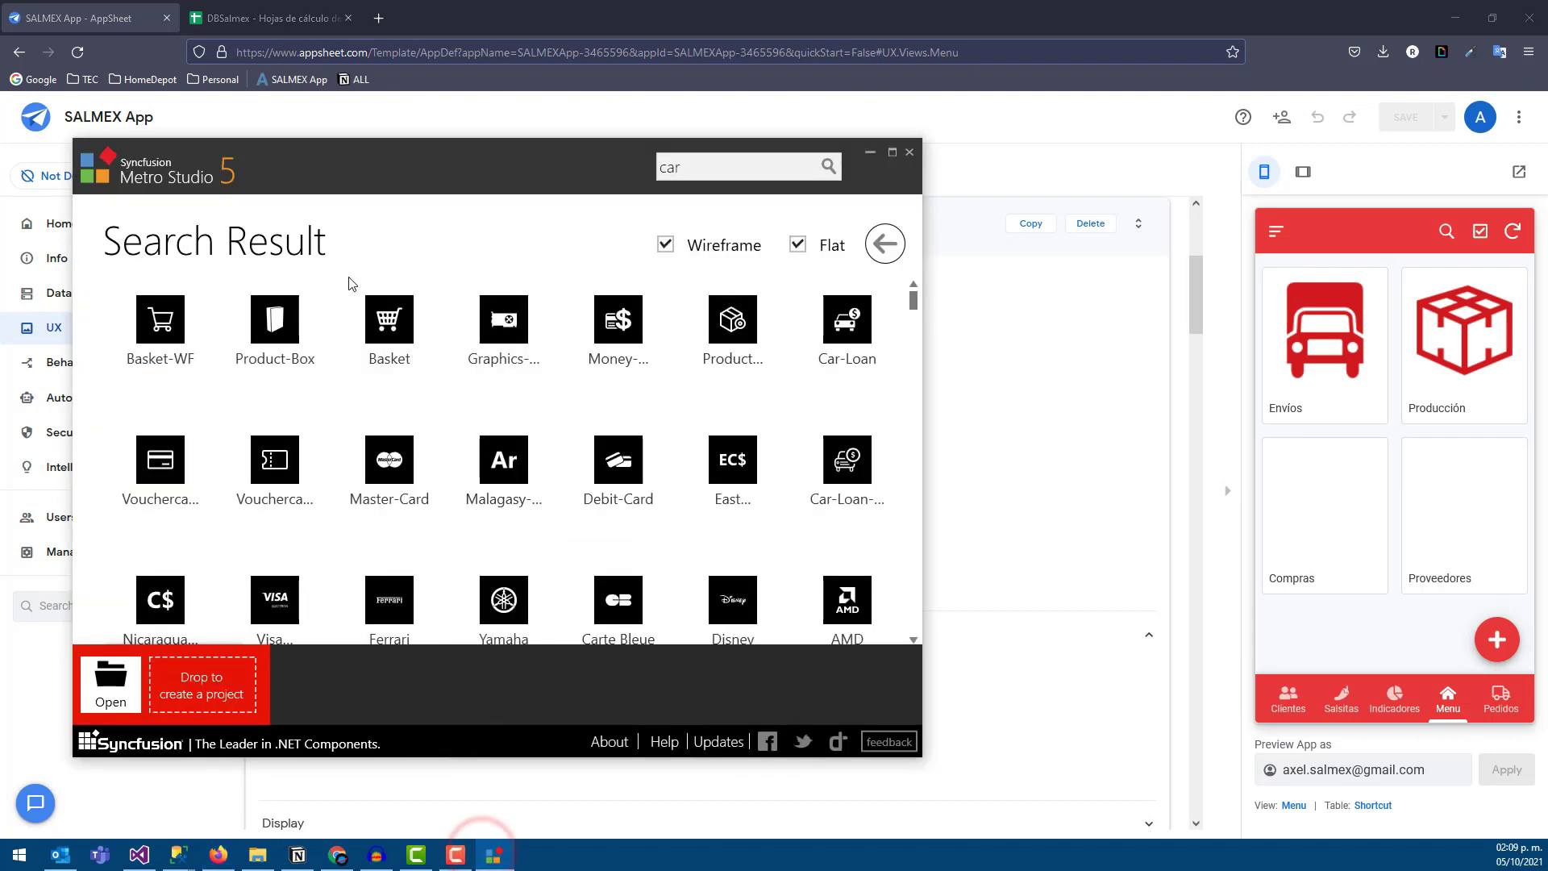
- Export the red Basket icon as a PNG into Desktop\MB and close its editor
mouse_move(389, 329)
left_click(395, 391)
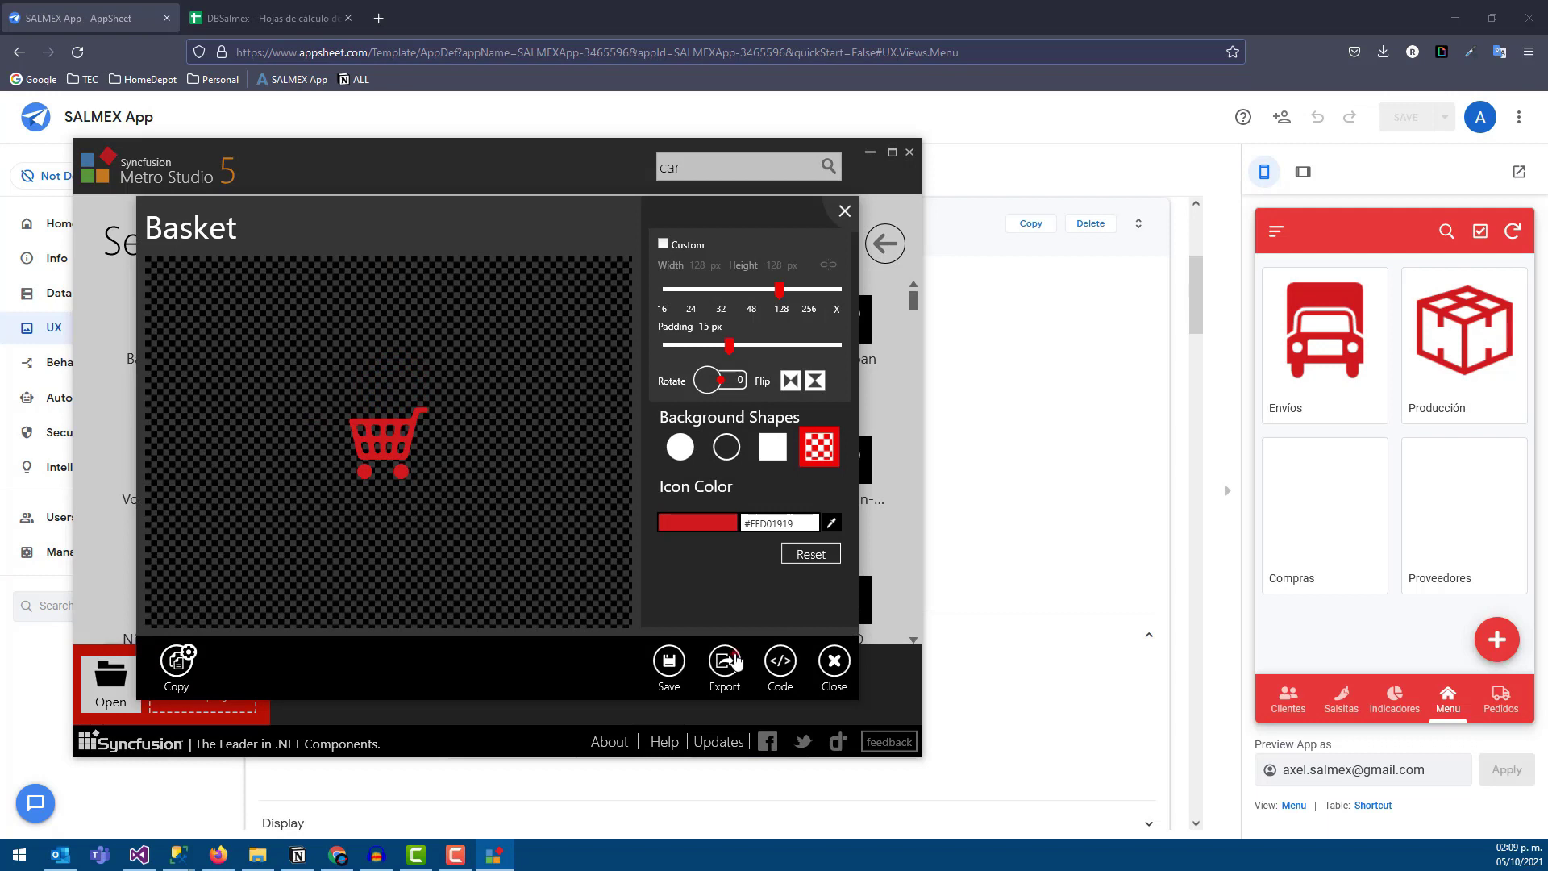
left_click(726, 662)
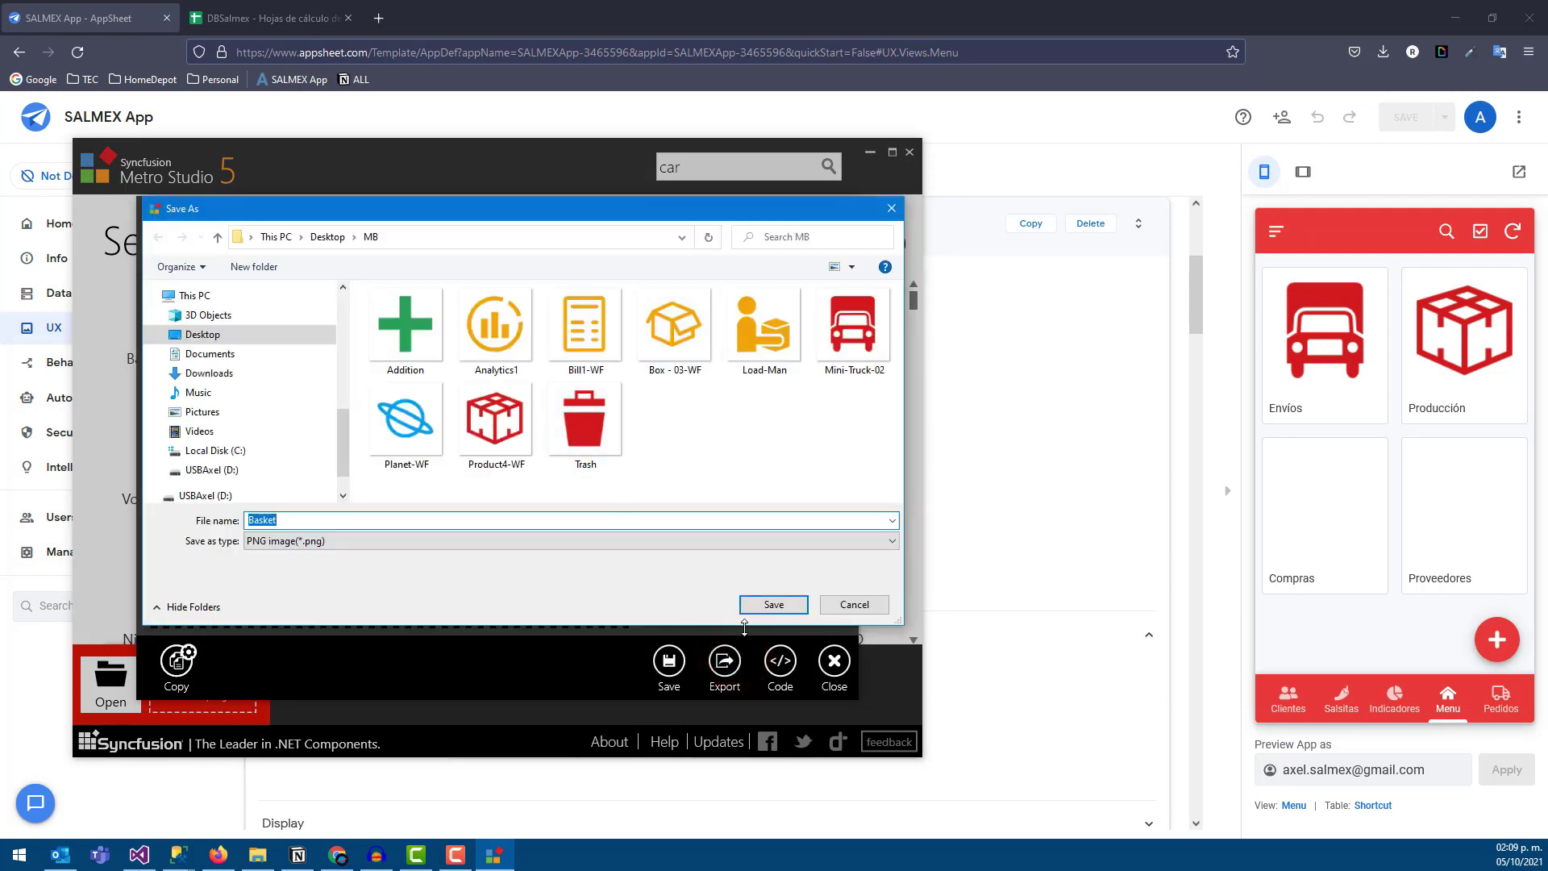
left_click(764, 611)
left_click(836, 657)
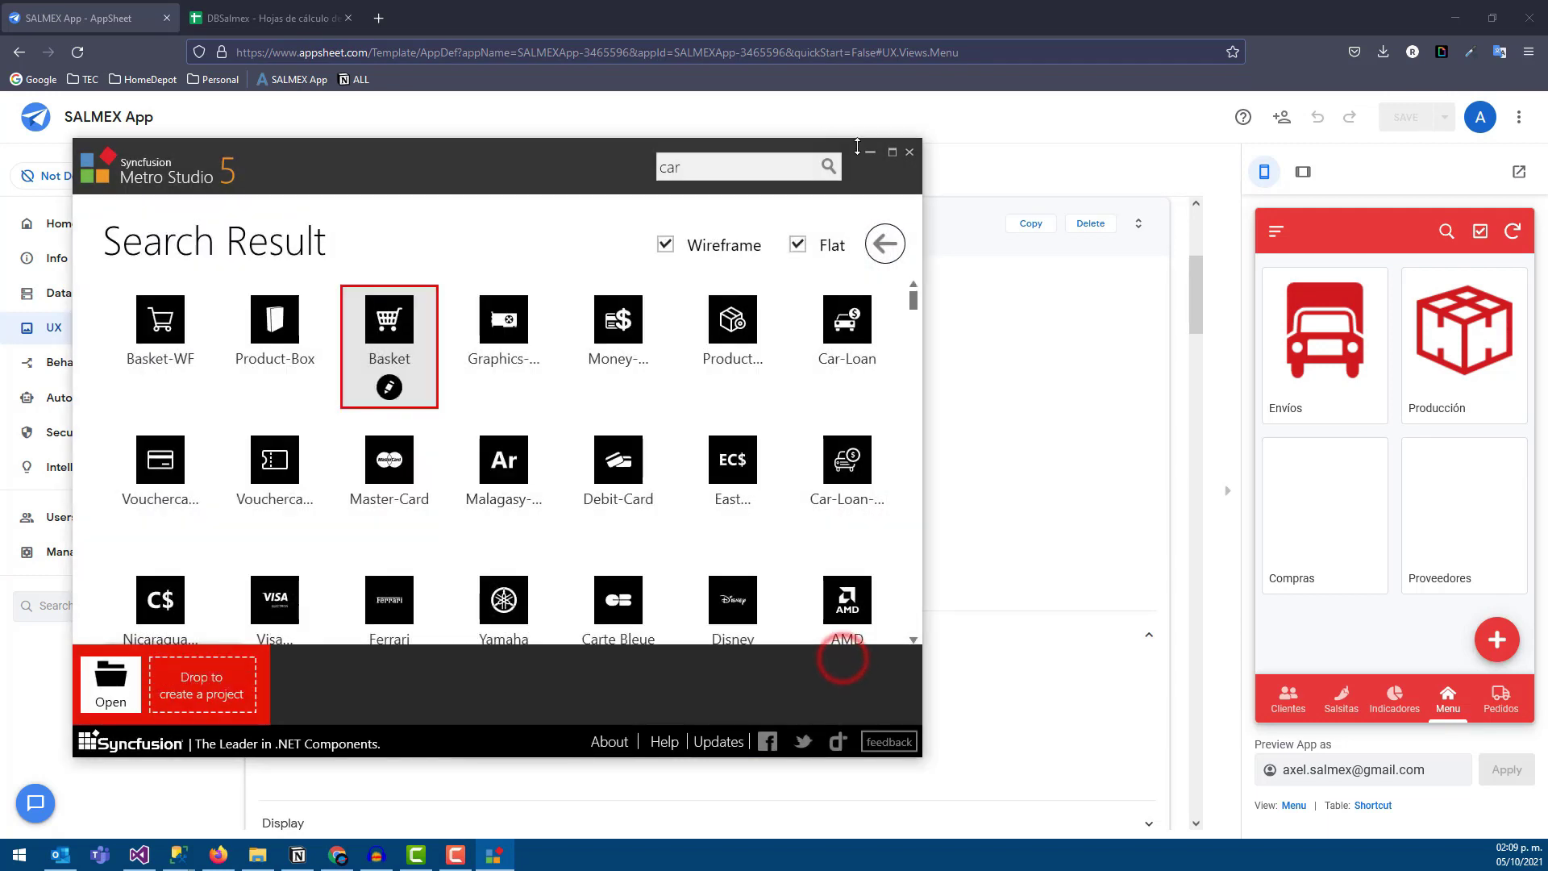
left_click(868, 152)
left_click(1286, 477)
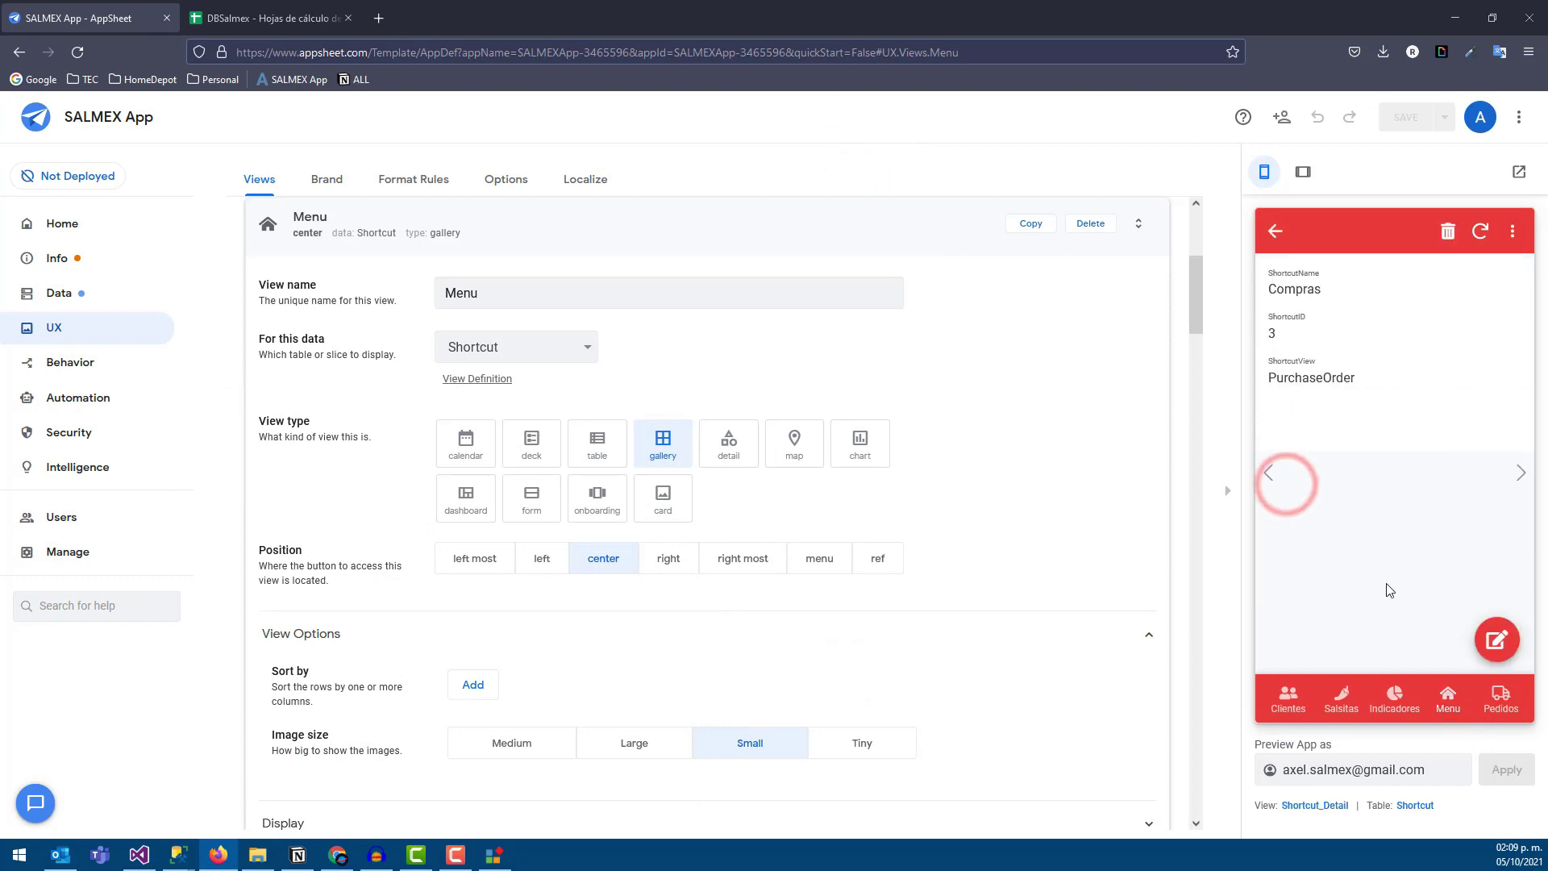
- Upload Basket.png as the Compras shortcut's image, save it, and return to the Menu gallery
left_click(1497, 639)
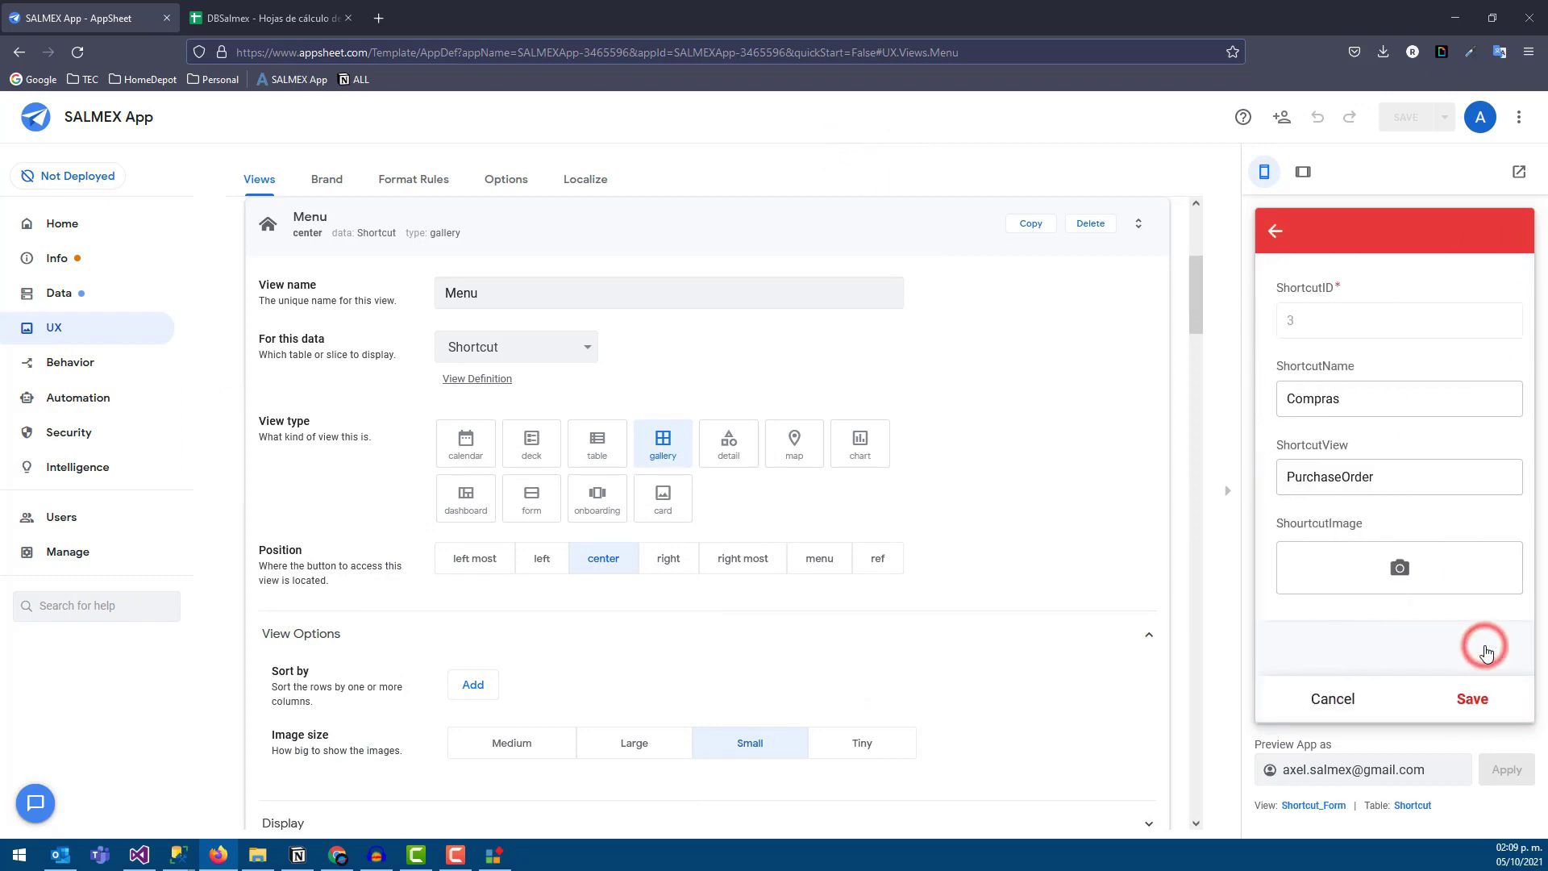
left_click(1407, 571)
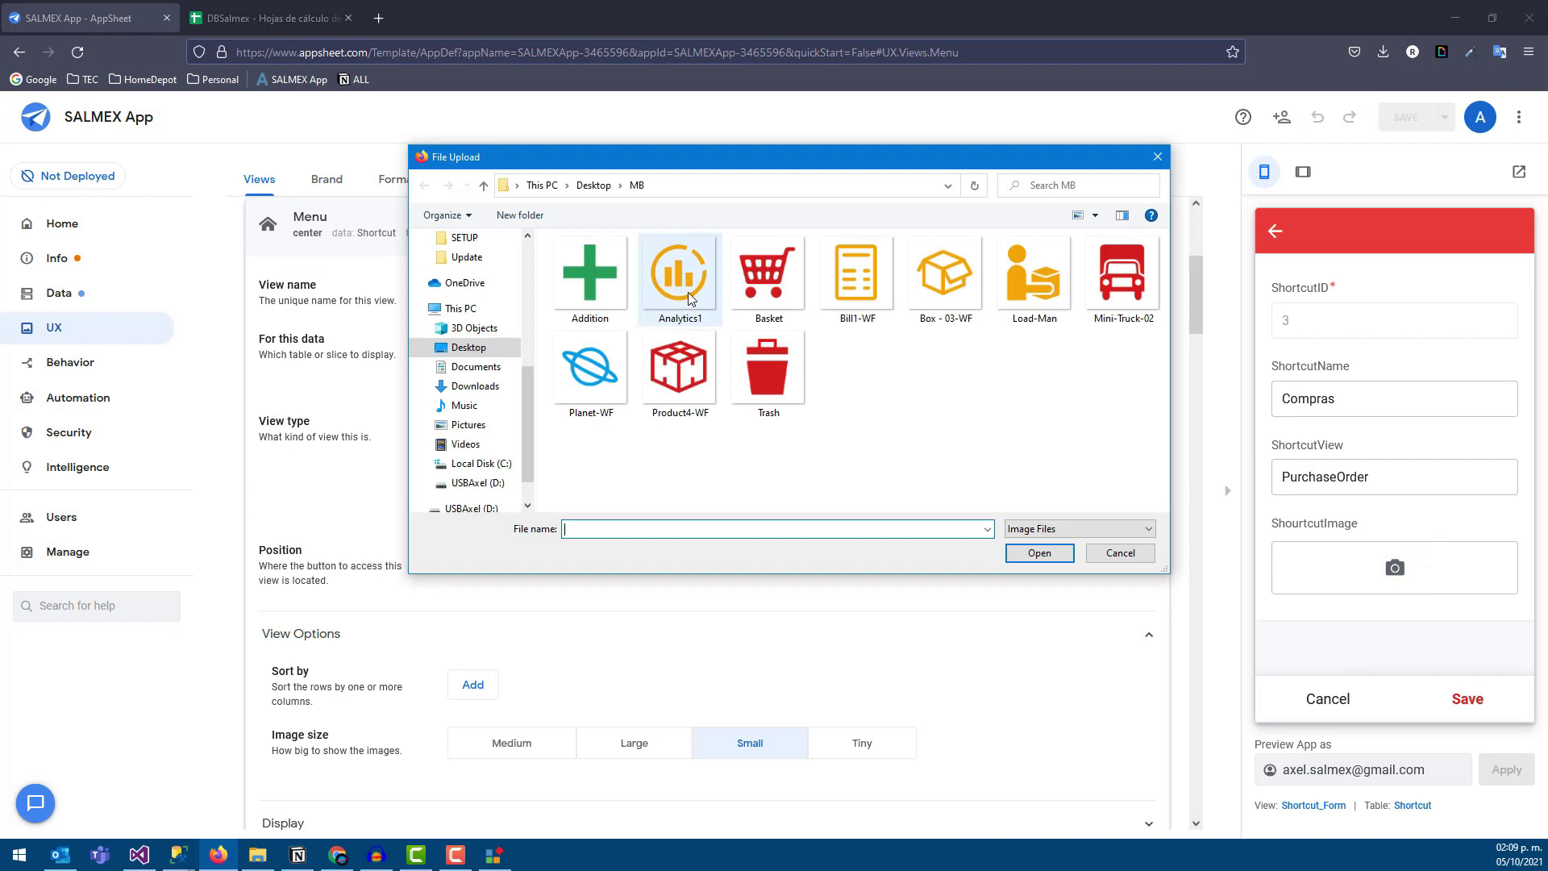
left_click(728, 272)
left_click(1039, 553)
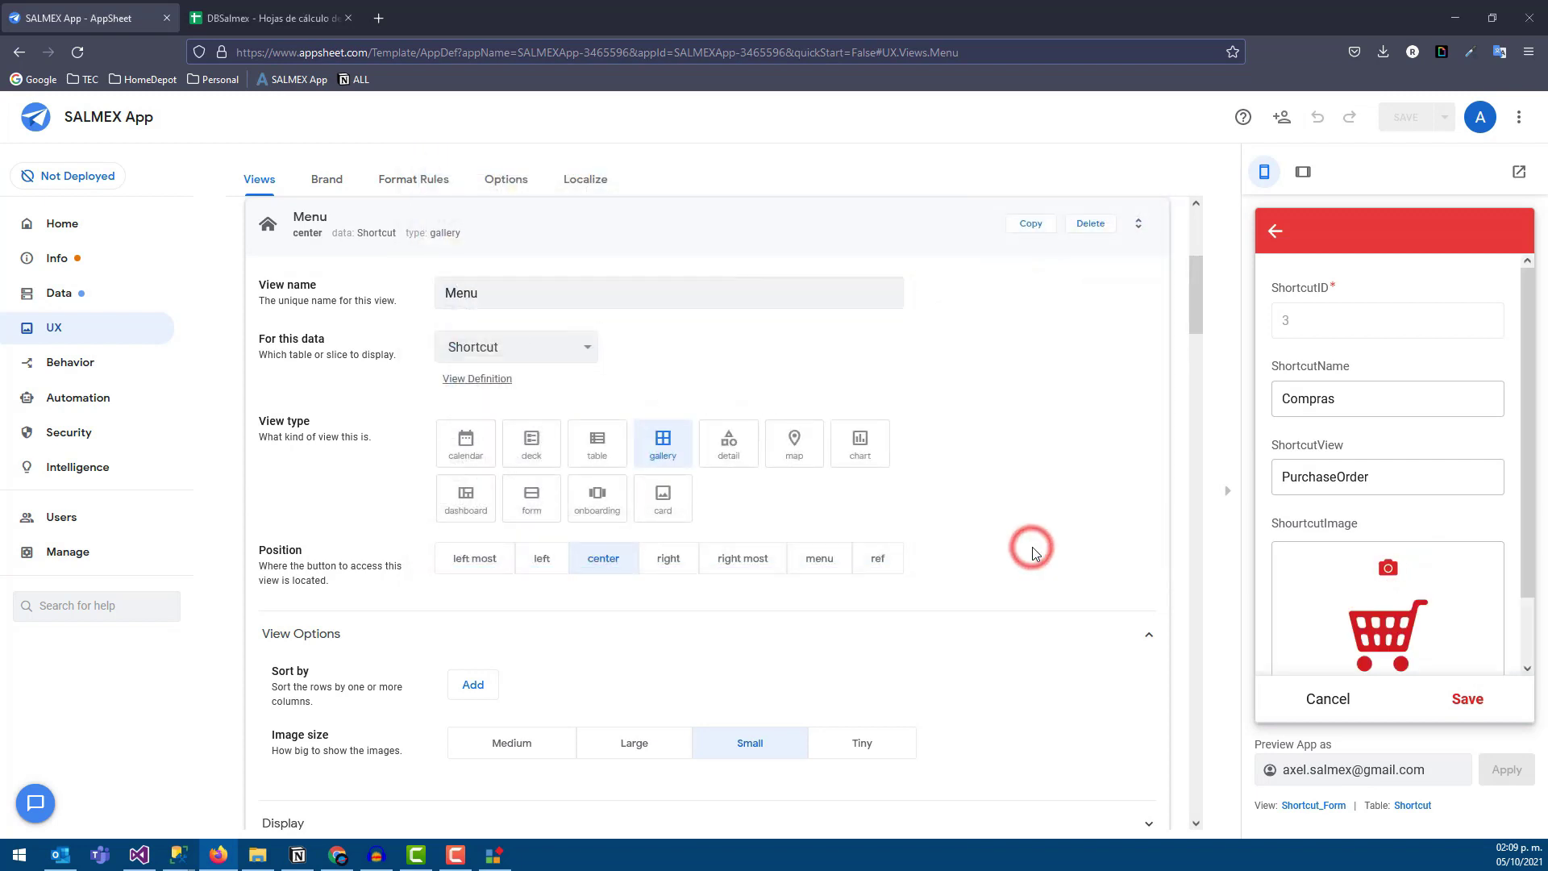
left_click(1484, 699)
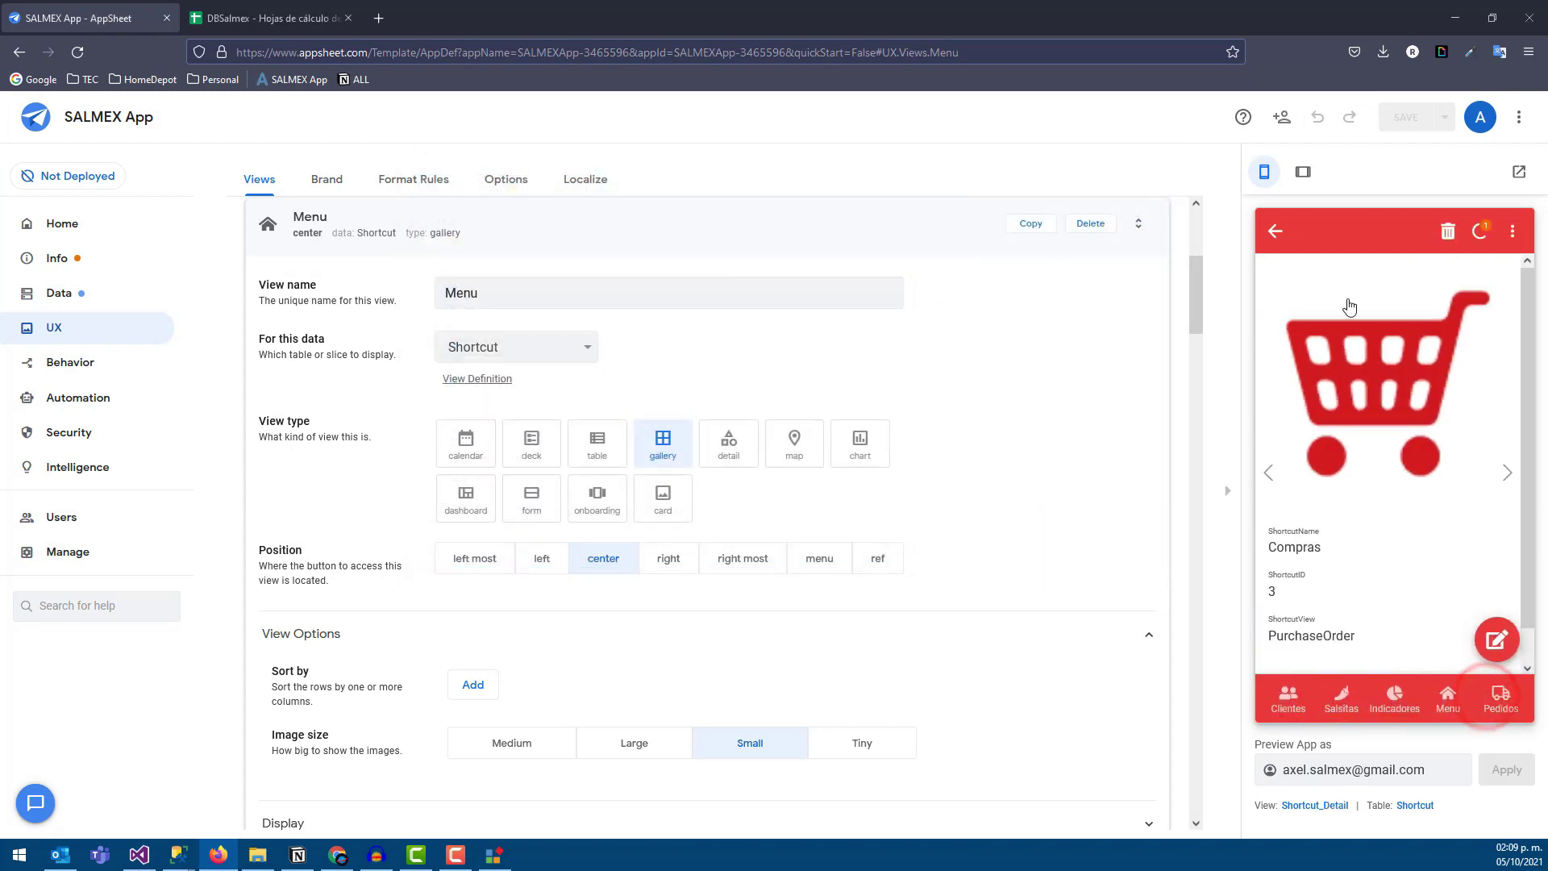
left_click(1276, 232)
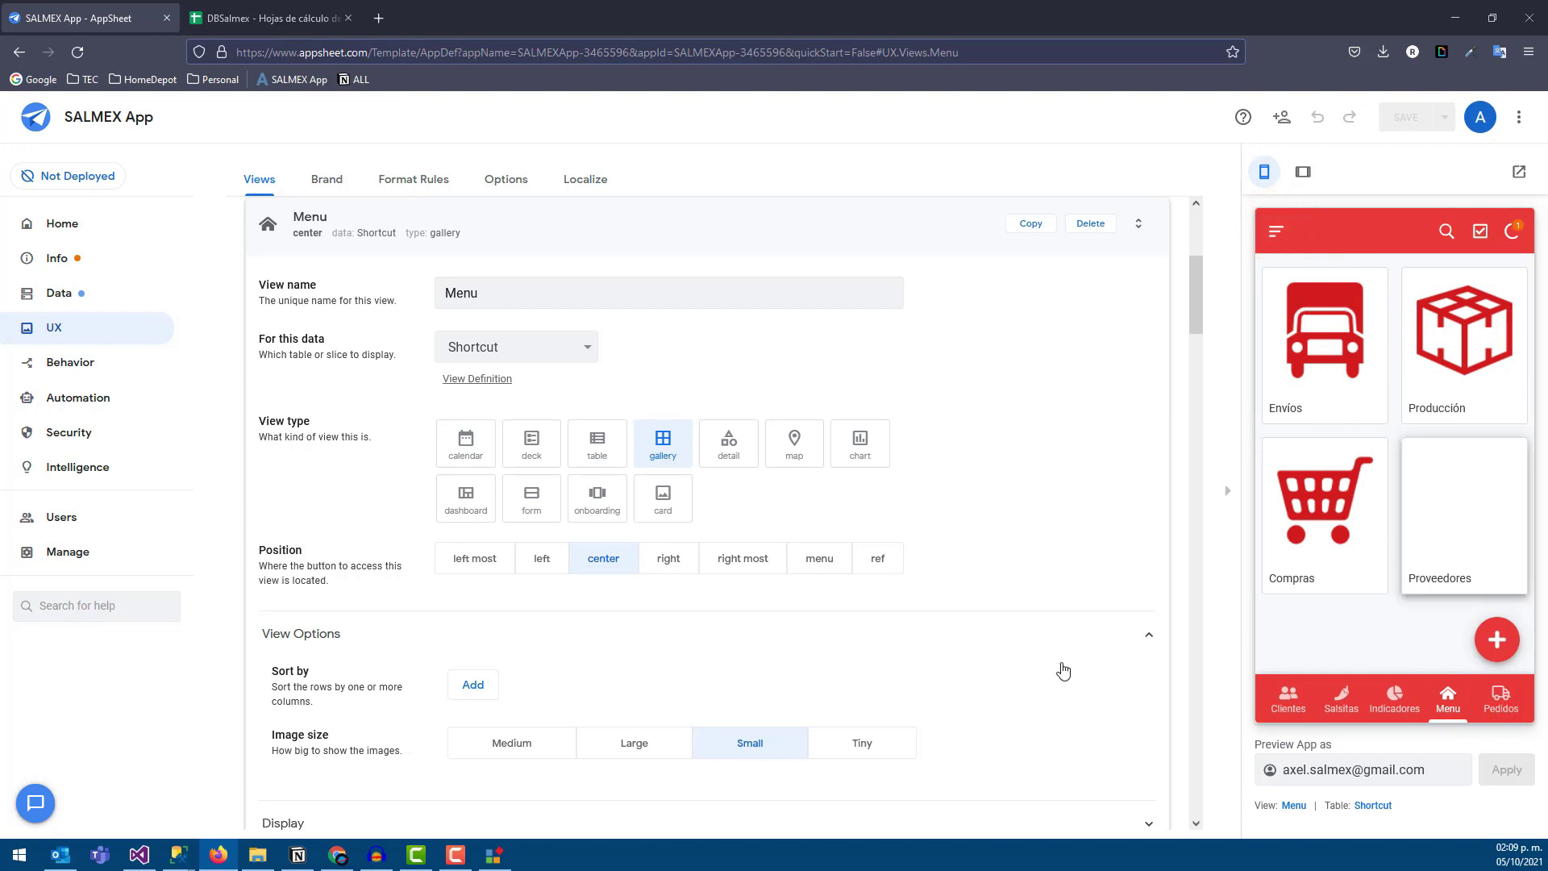
left_click(499, 859)
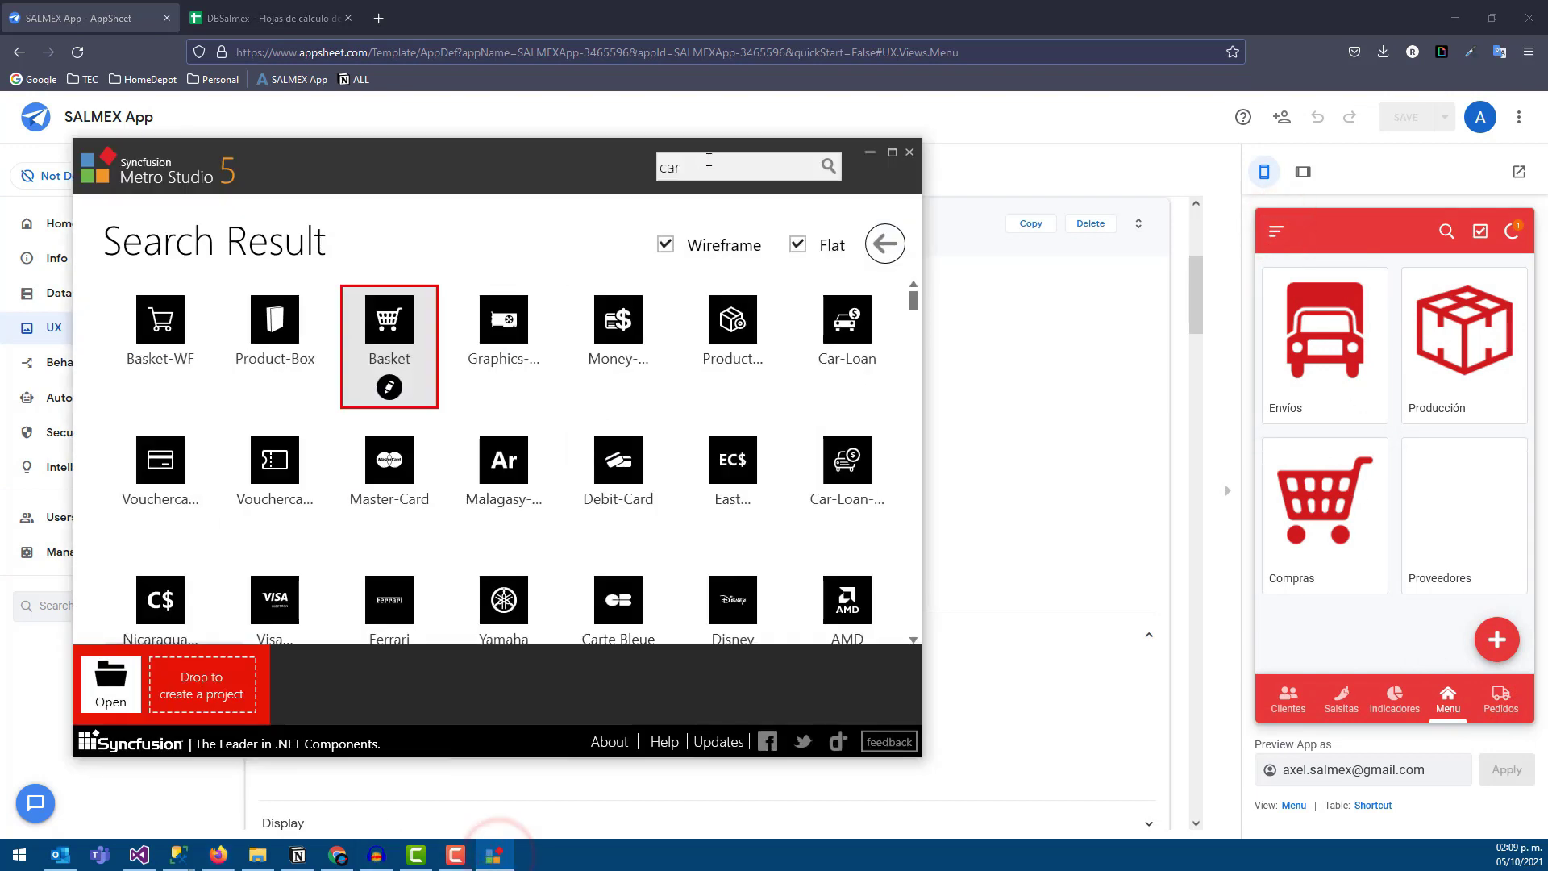
- Search Metro Studio's icons for 'people' and browse through the results
type("people")
key("Return")
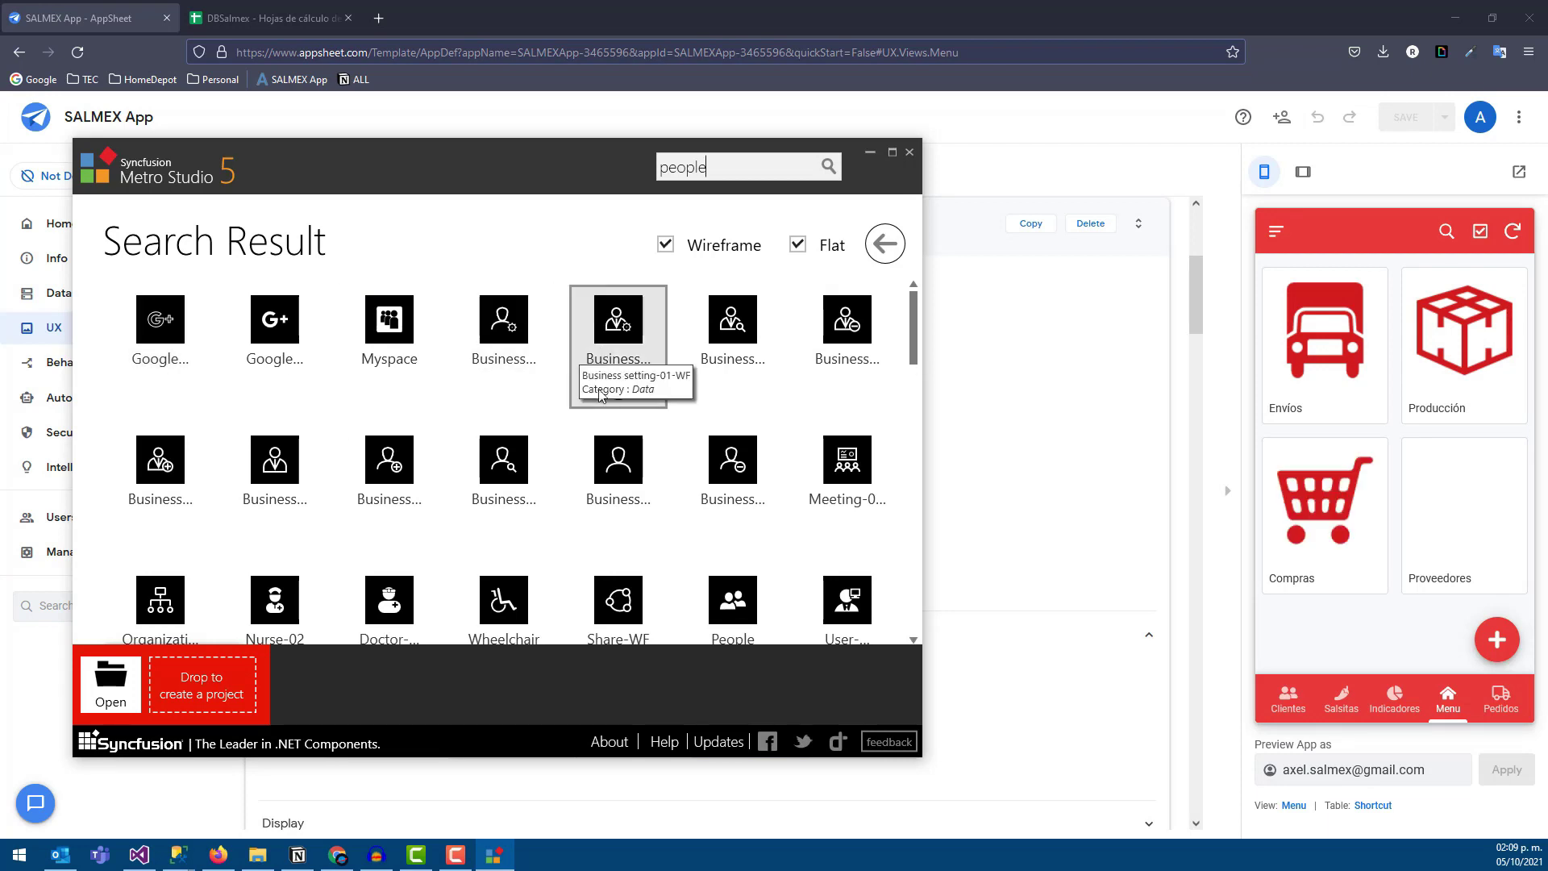
scroll(622, 535, "down", 1)
scroll(161, 520, "down", 3)
scroll(226, 524, "down", 2)
scroll(360, 520, "down", 6)
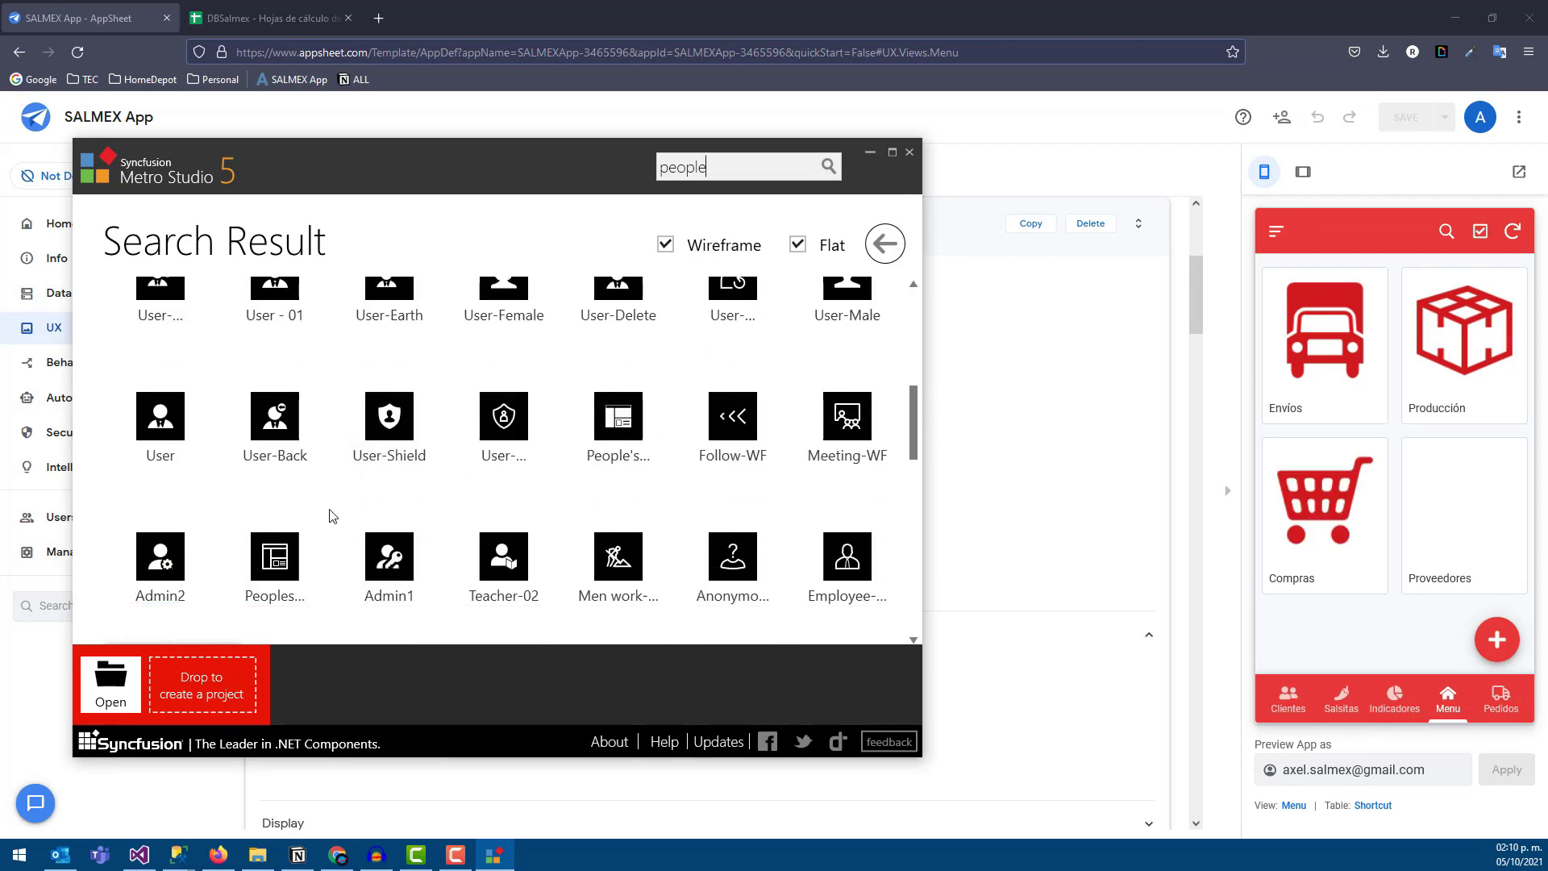
scroll(407, 524, "down", 1)
scroll(411, 523, "down", 1)
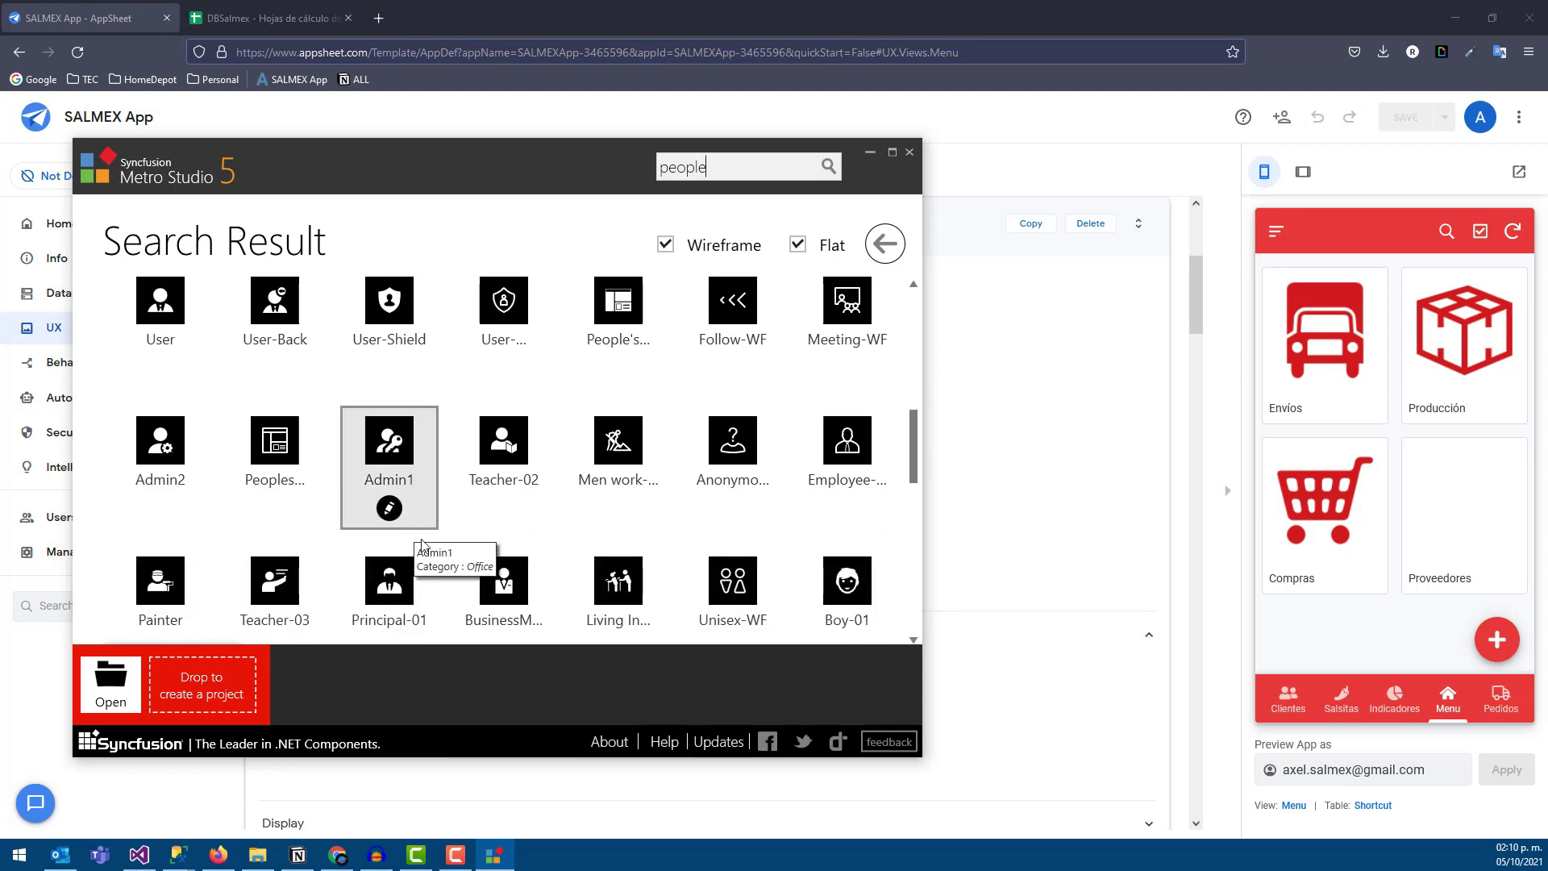
scroll(412, 523, "down", 2)
scroll(600, 500, "up", 8)
scroll(617, 452, "up", 4)
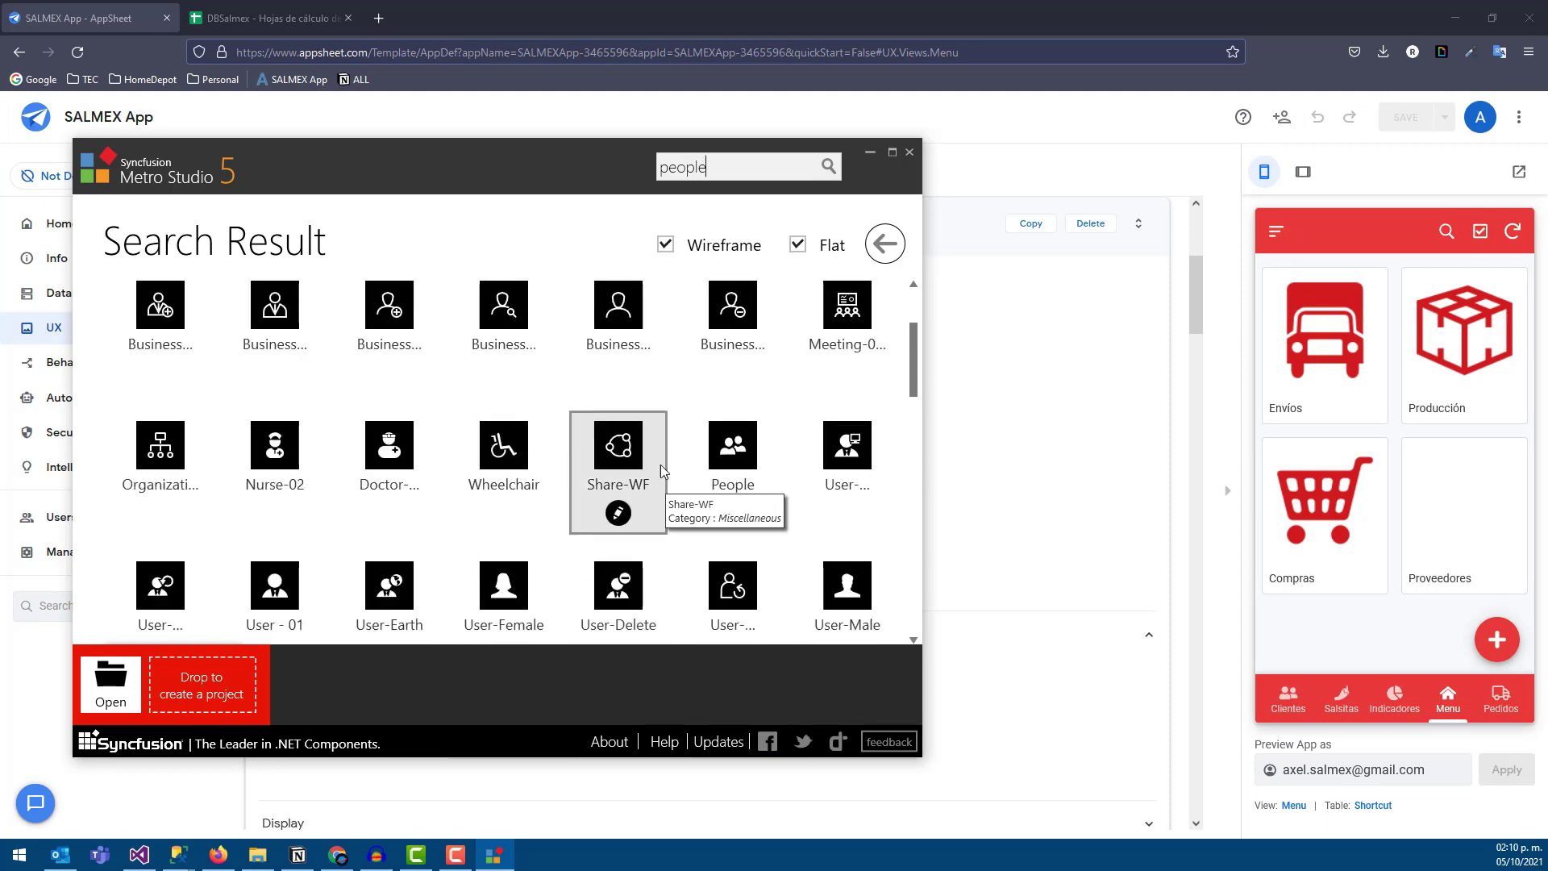
scroll(617, 444, "up", 3)
scroll(617, 440, "up", 1)
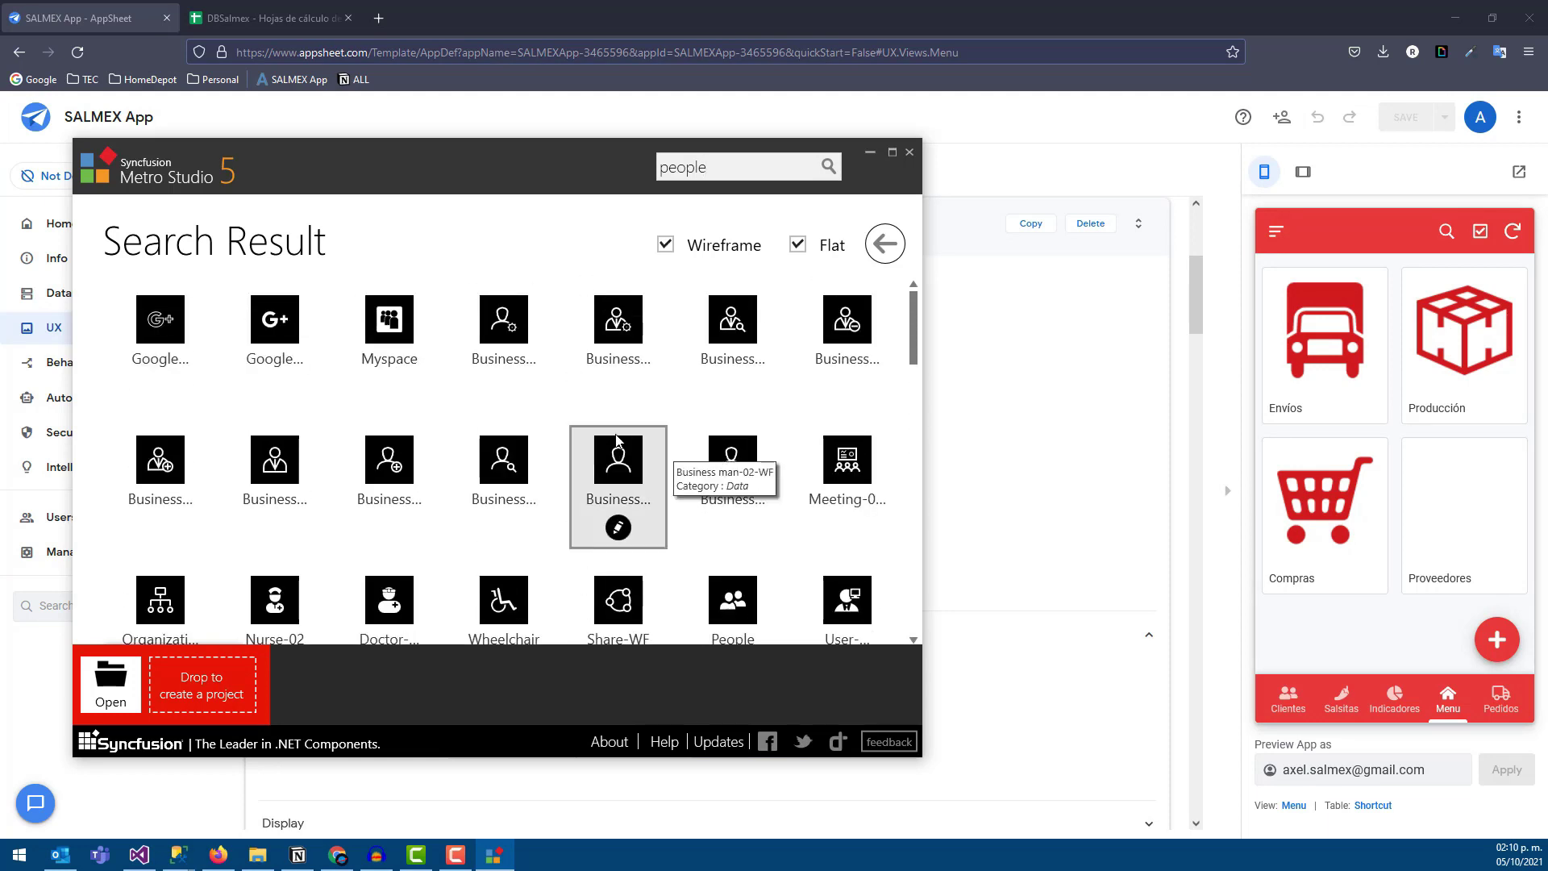
- Export the Business man-01-WF icon as a PNG into Desktop\MB and close its editor
left_click(285, 527)
left_click(725, 662)
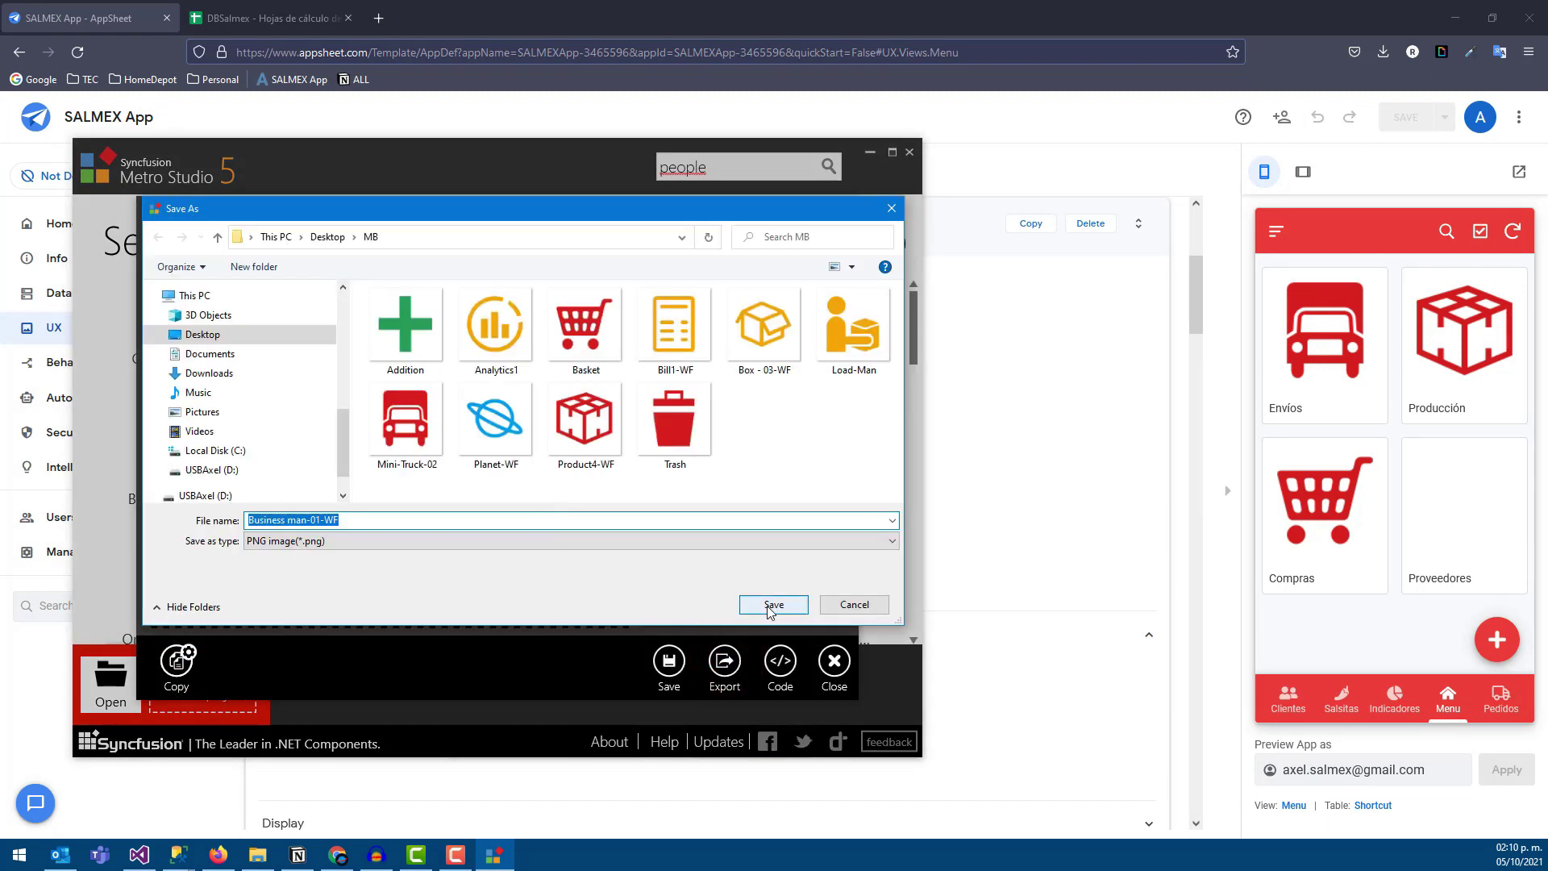
left_click(773, 605)
left_click(838, 218)
left_click(867, 152)
left_click(1448, 548)
- Upload Business man-01-WF.png as the Proveedores shortcut's image and save it
left_click(1494, 643)
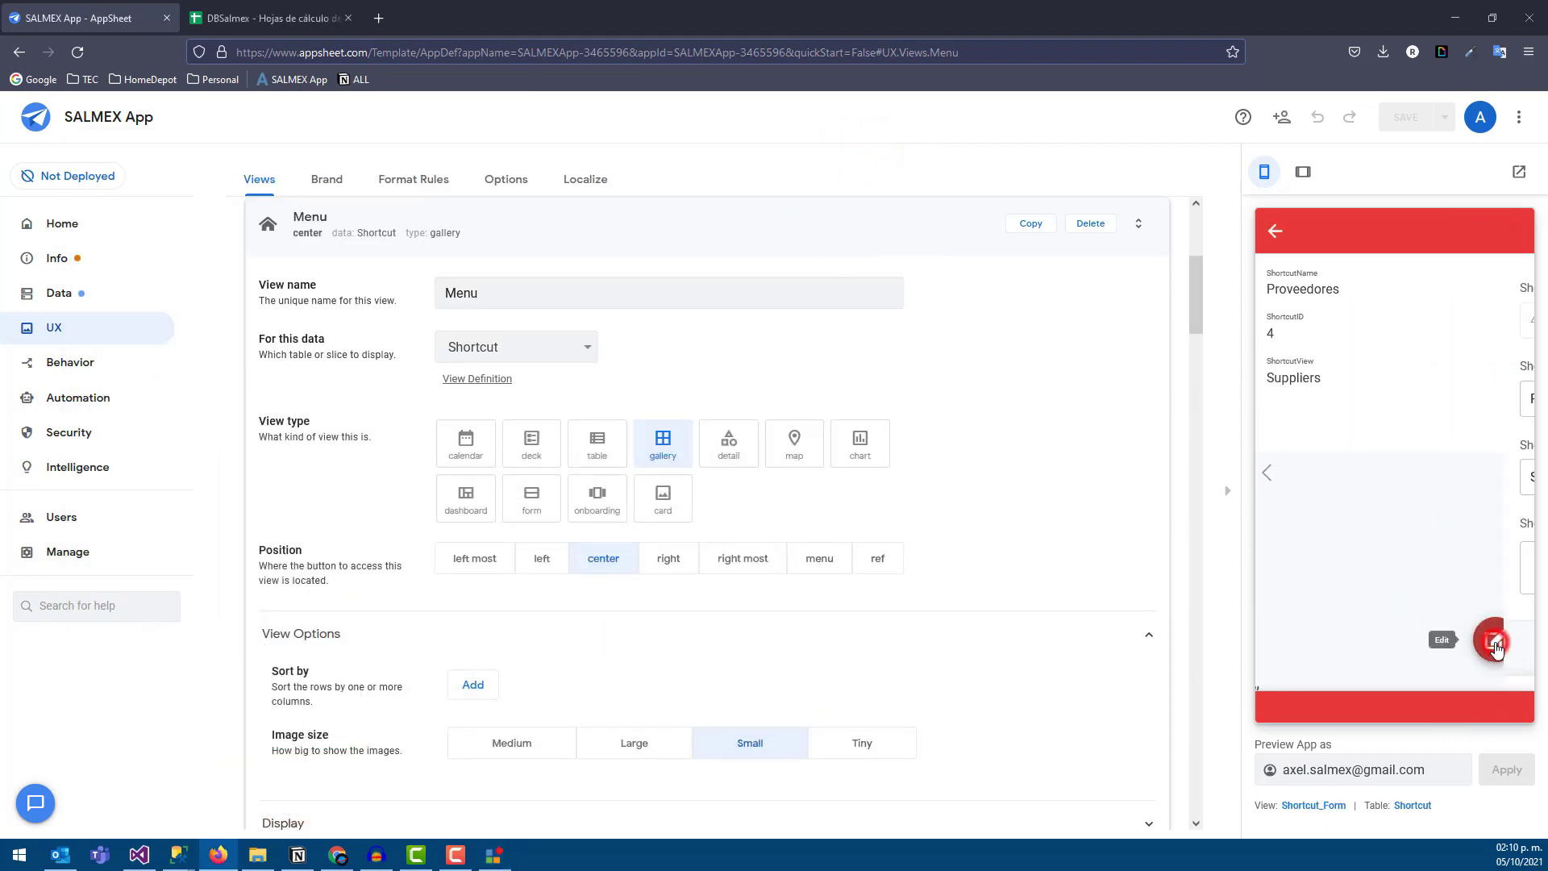
left_click(1345, 561)
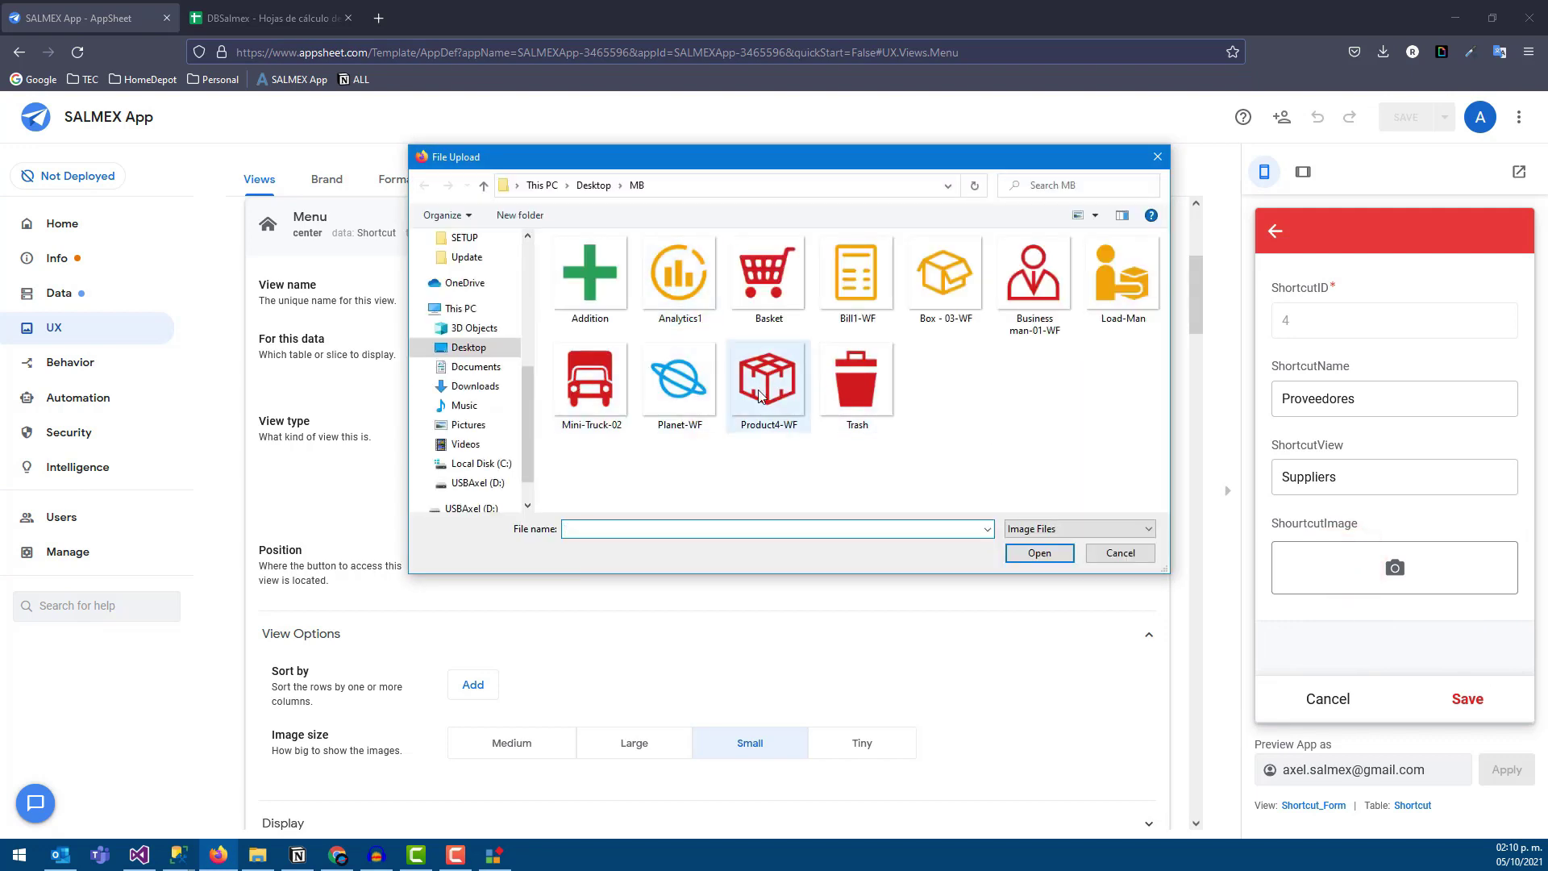
double_click(1012, 270)
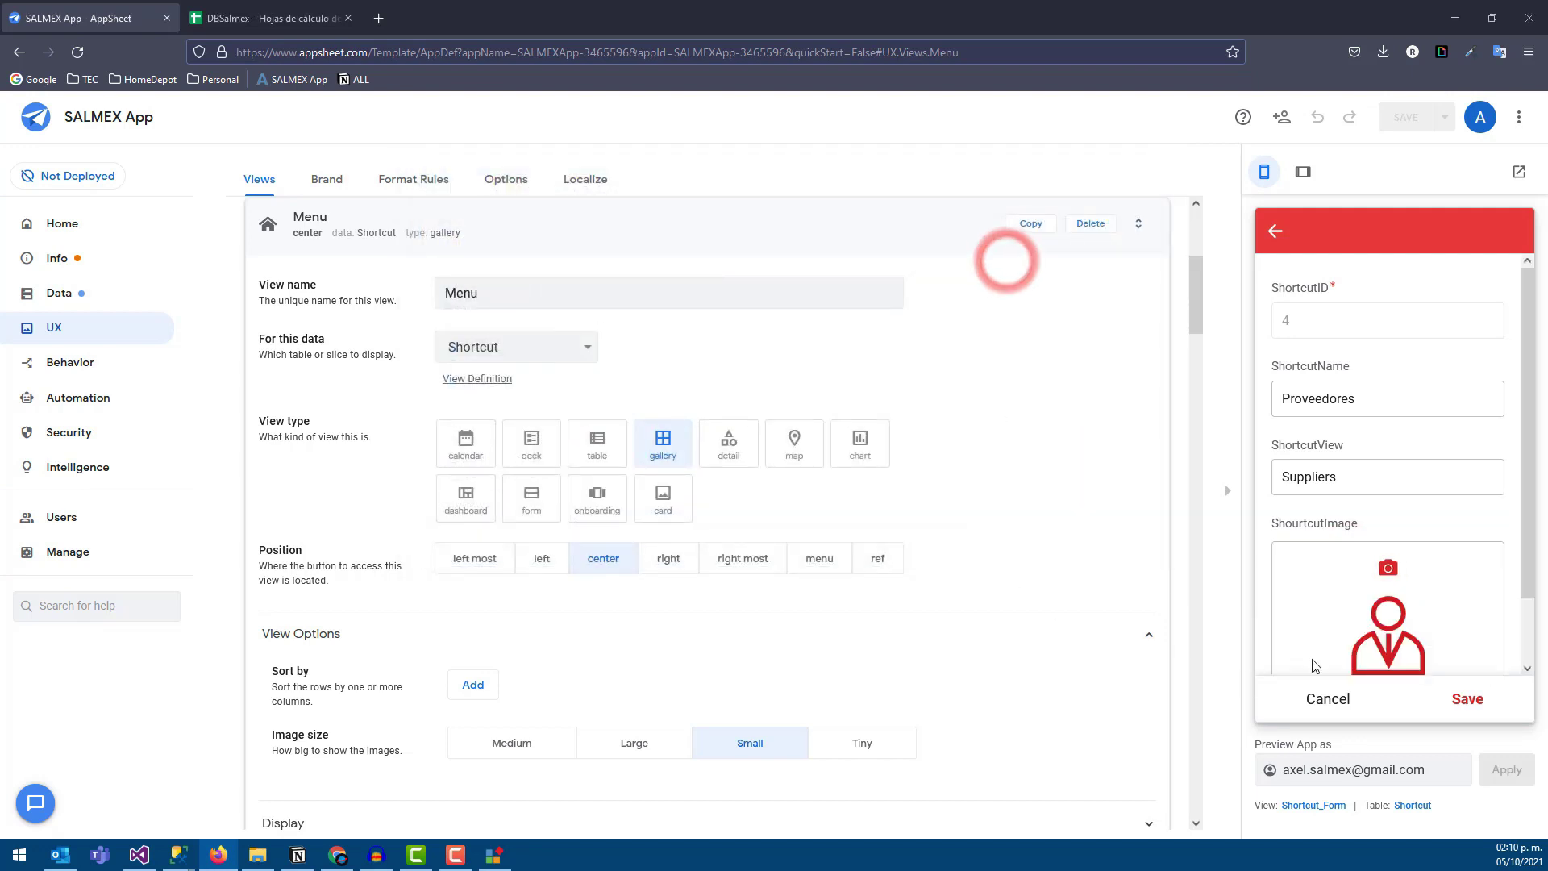
left_click(1275, 230)
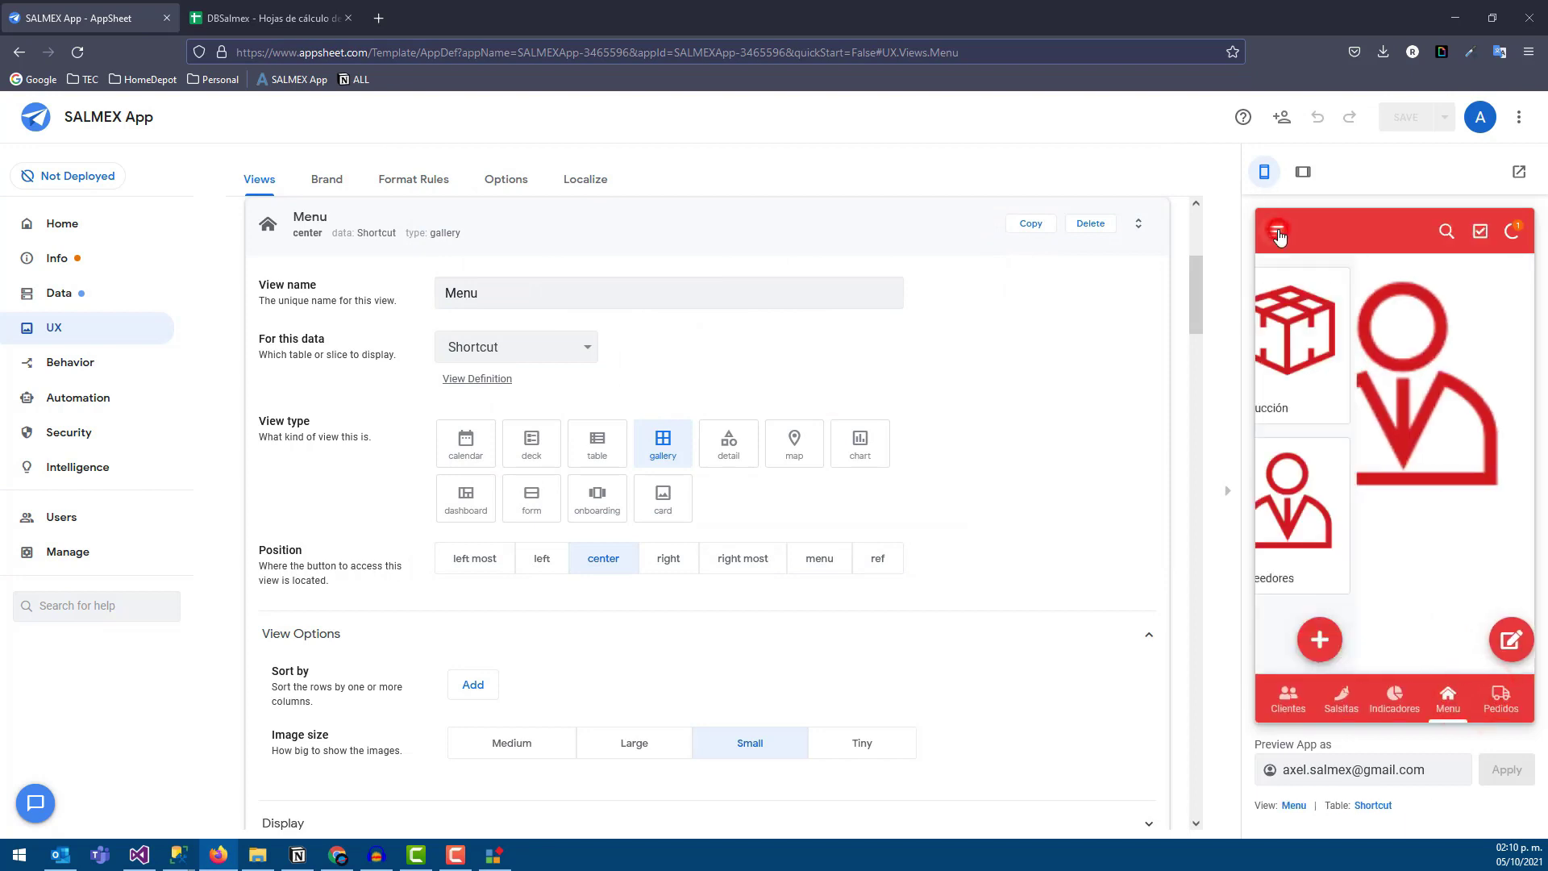
- Maximize Metro Studio and browse the Education, Election, Emoticons, Nature, People, Shopping, Signs and Sports categories
left_click(493, 855)
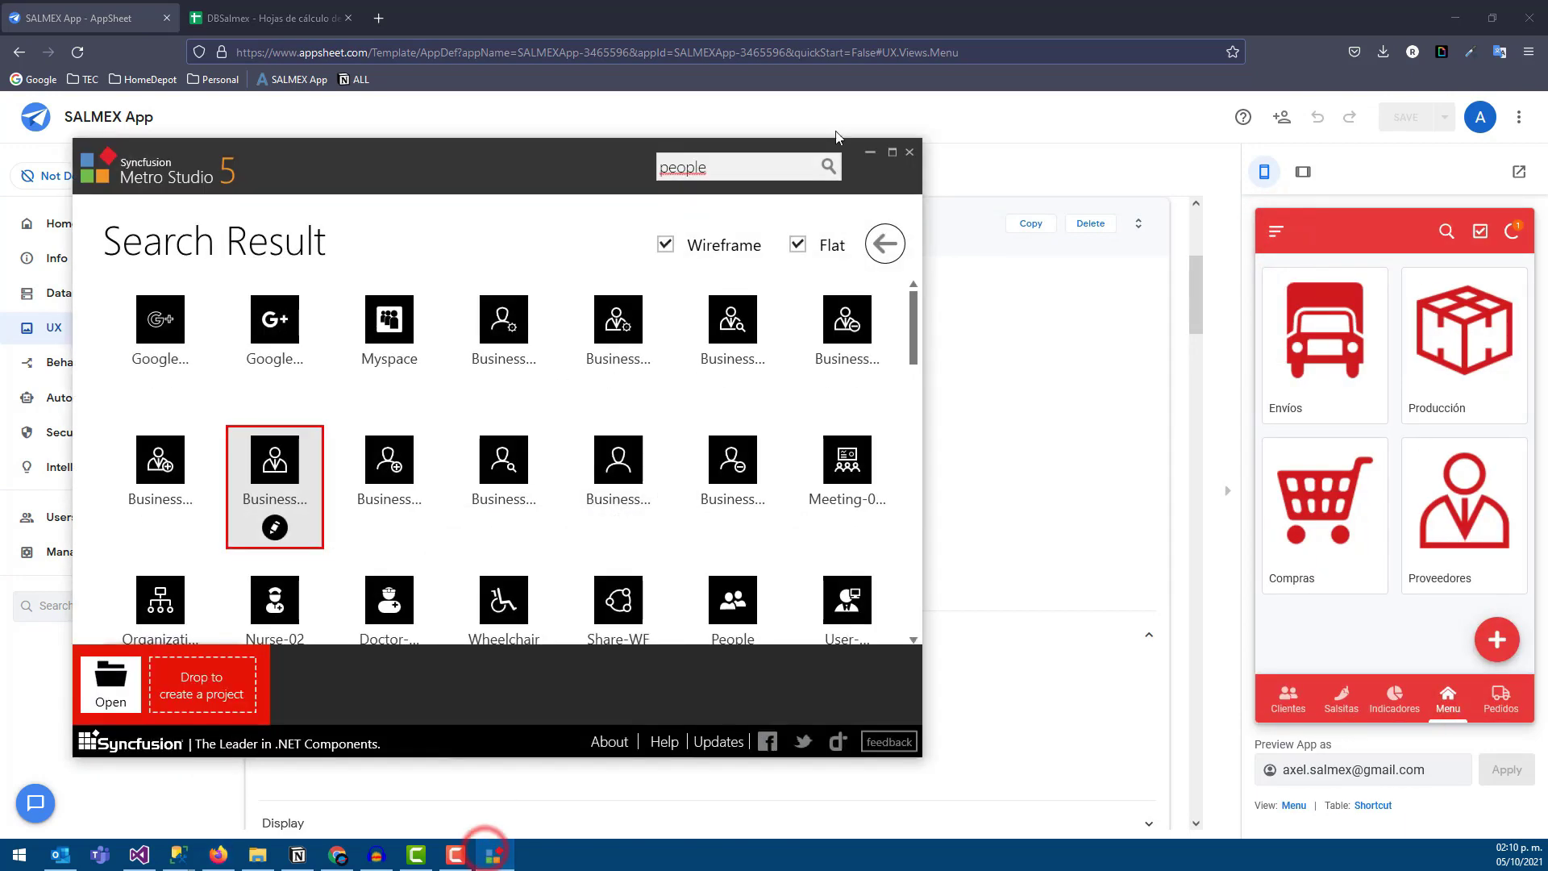
left_click(892, 151)
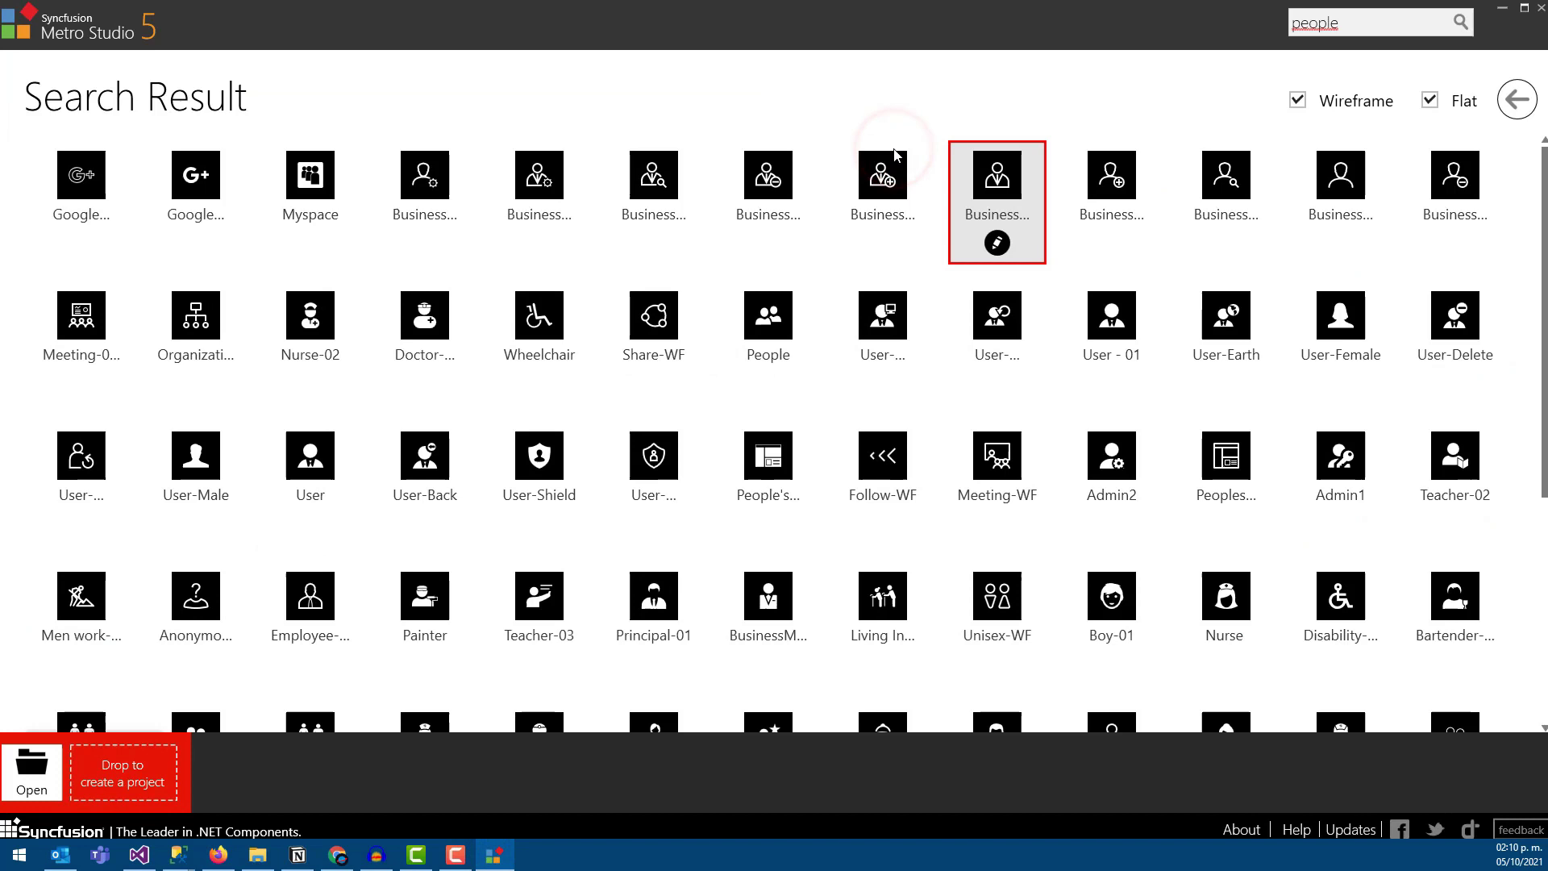
left_click(1522, 122)
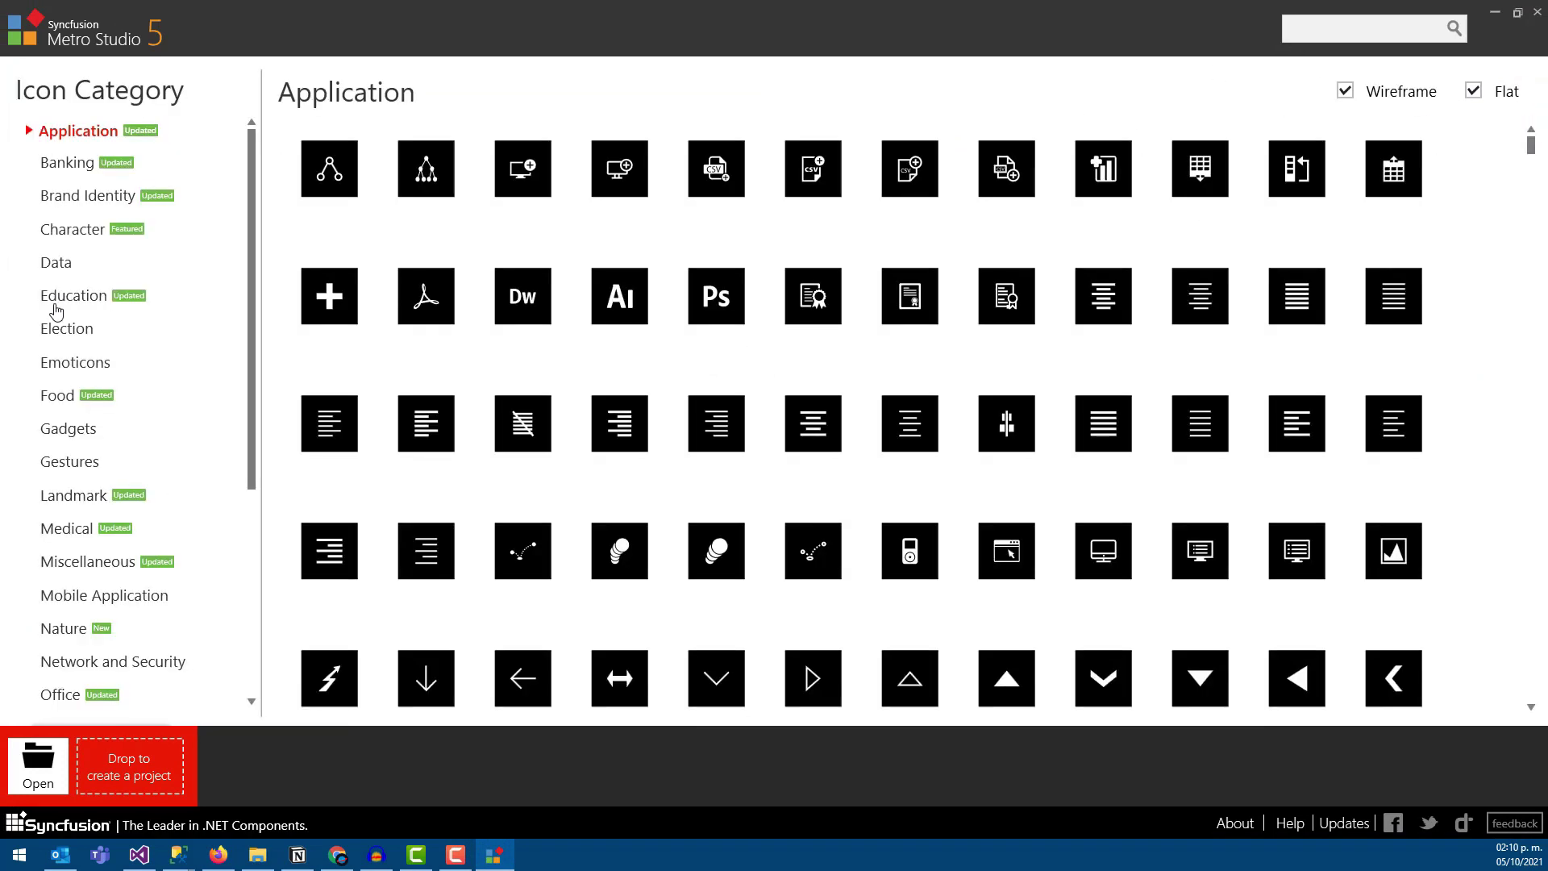
left_click(55, 305)
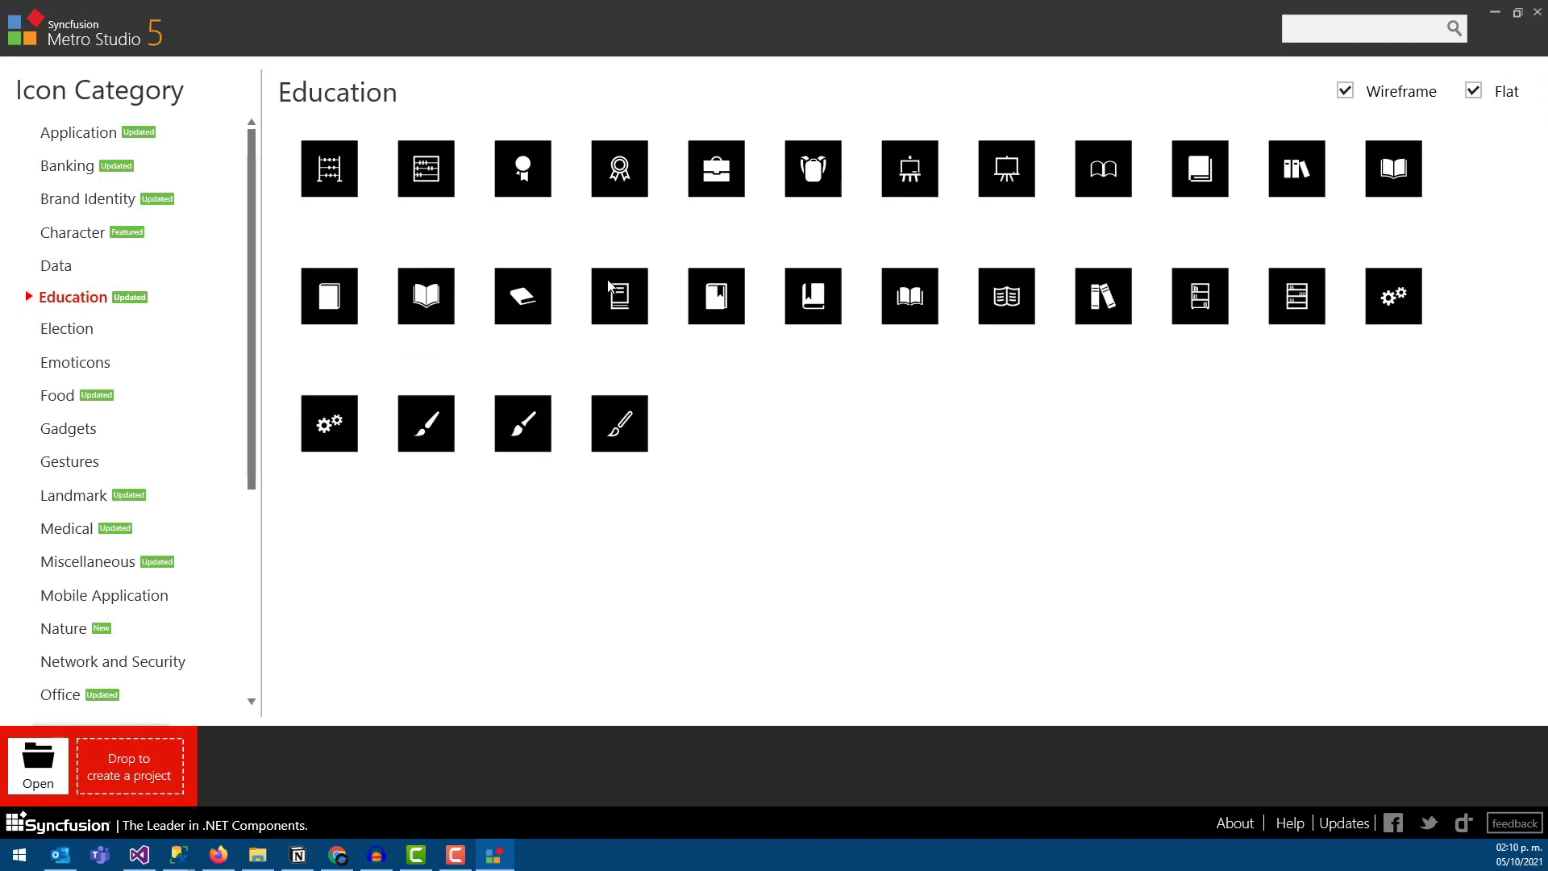
scroll(617, 339, "down", 5)
left_click(78, 326)
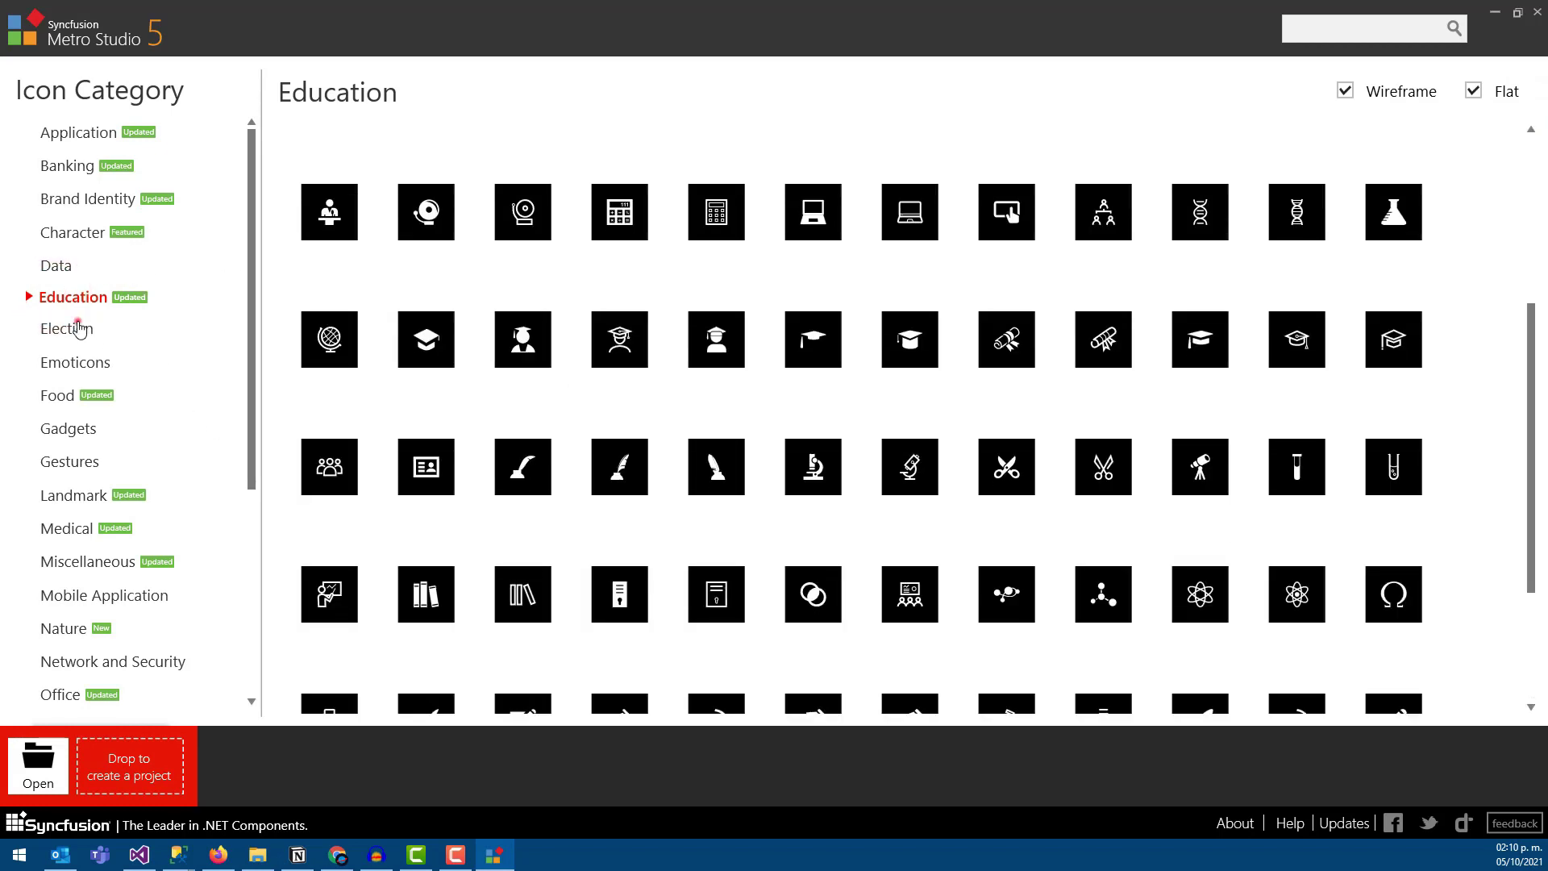
left_click(75, 360)
scroll(96, 389, "down", 3)
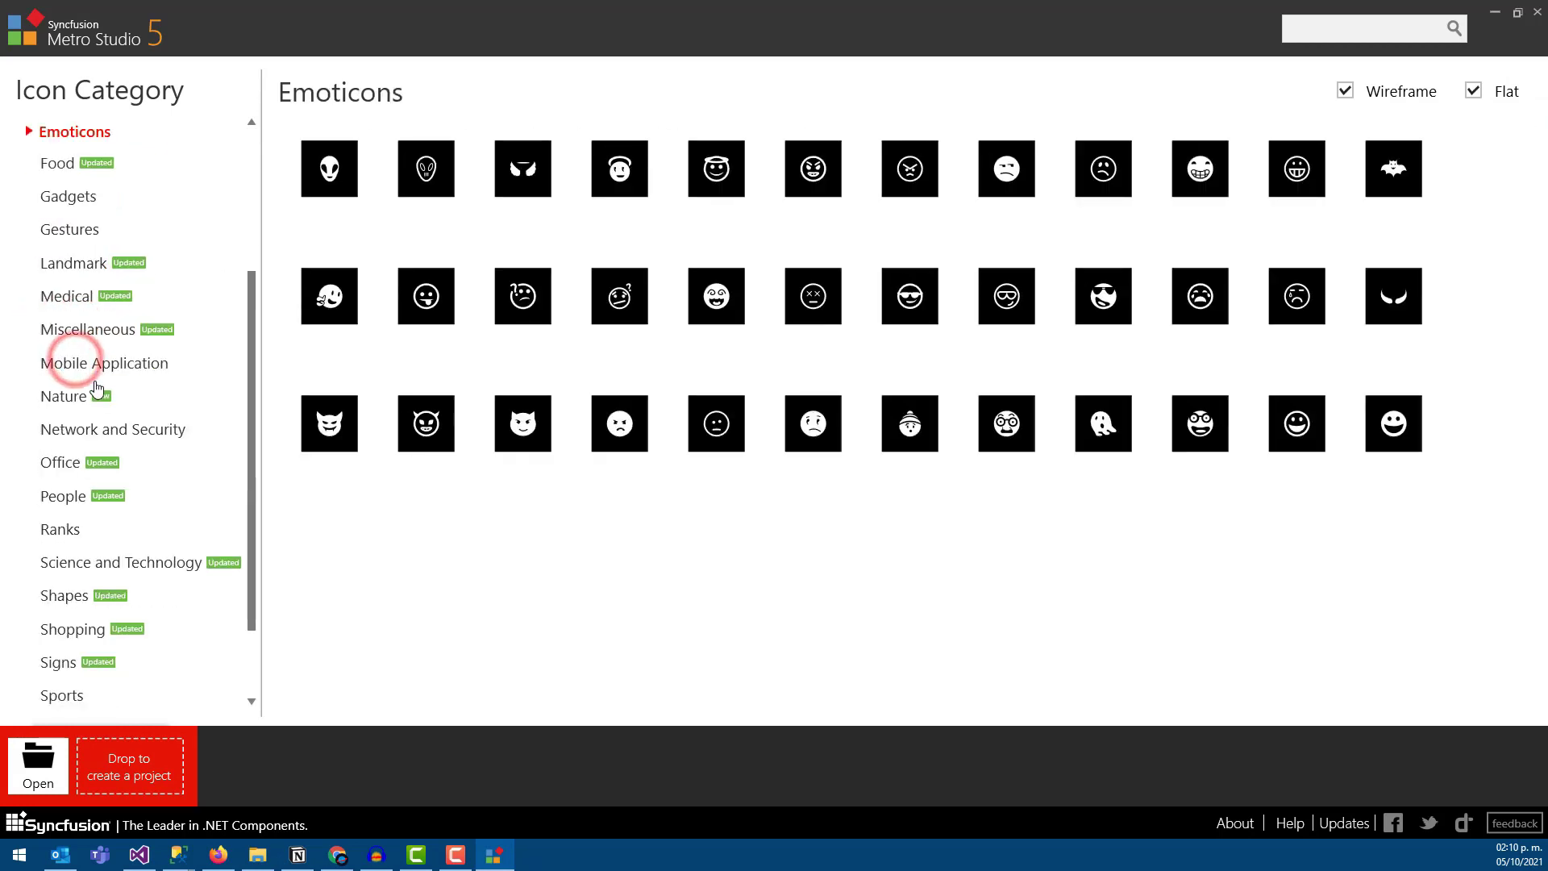
left_click(97, 392)
scroll(99, 415, "down", 3)
left_click(71, 395)
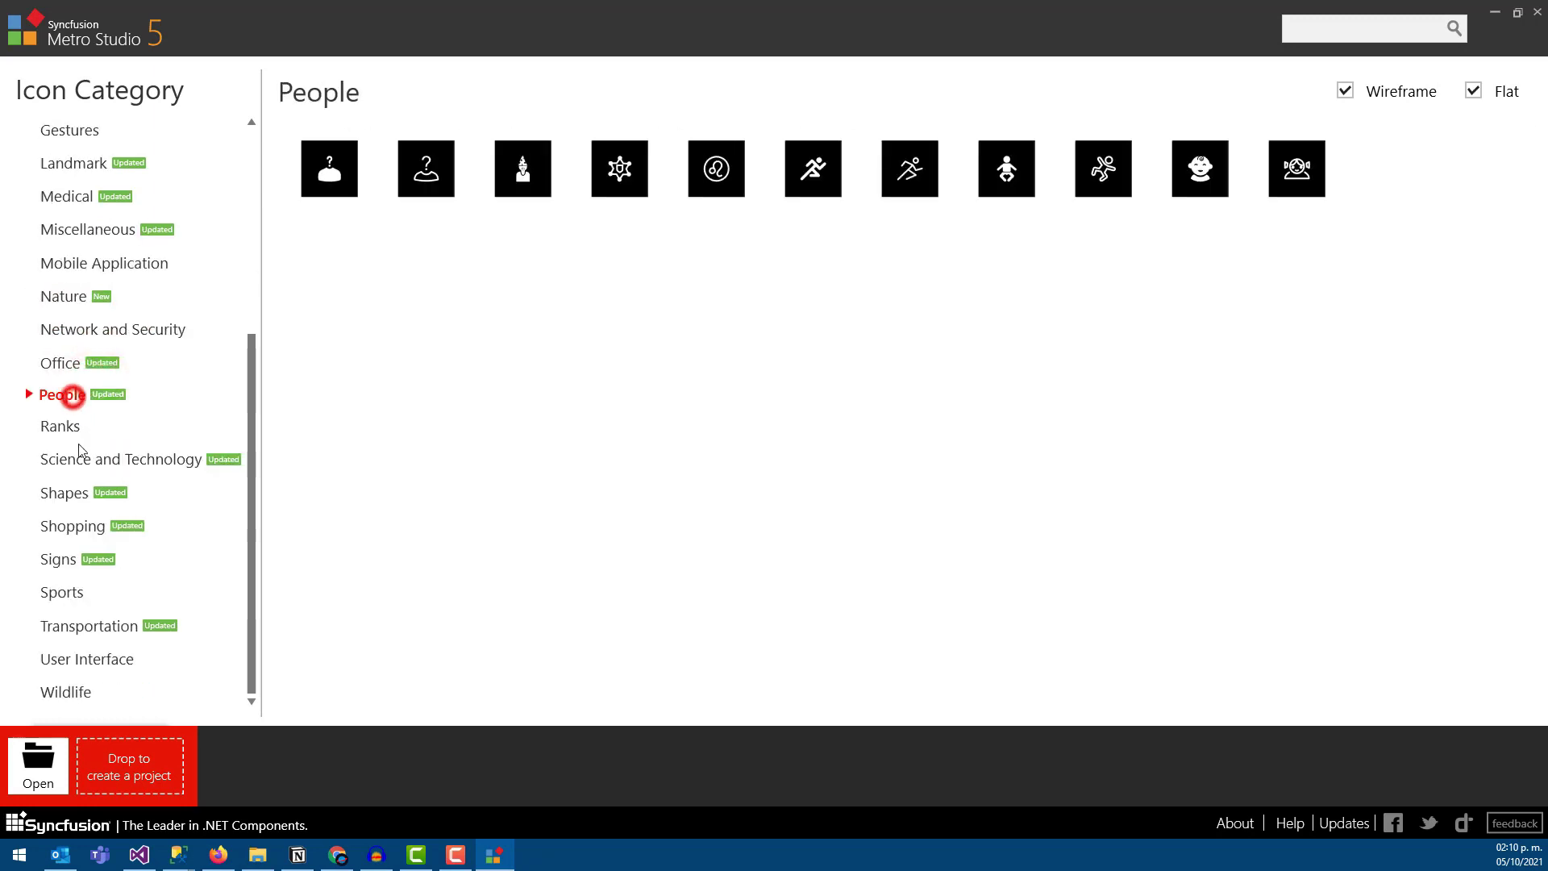
left_click(71, 527)
left_click(65, 558)
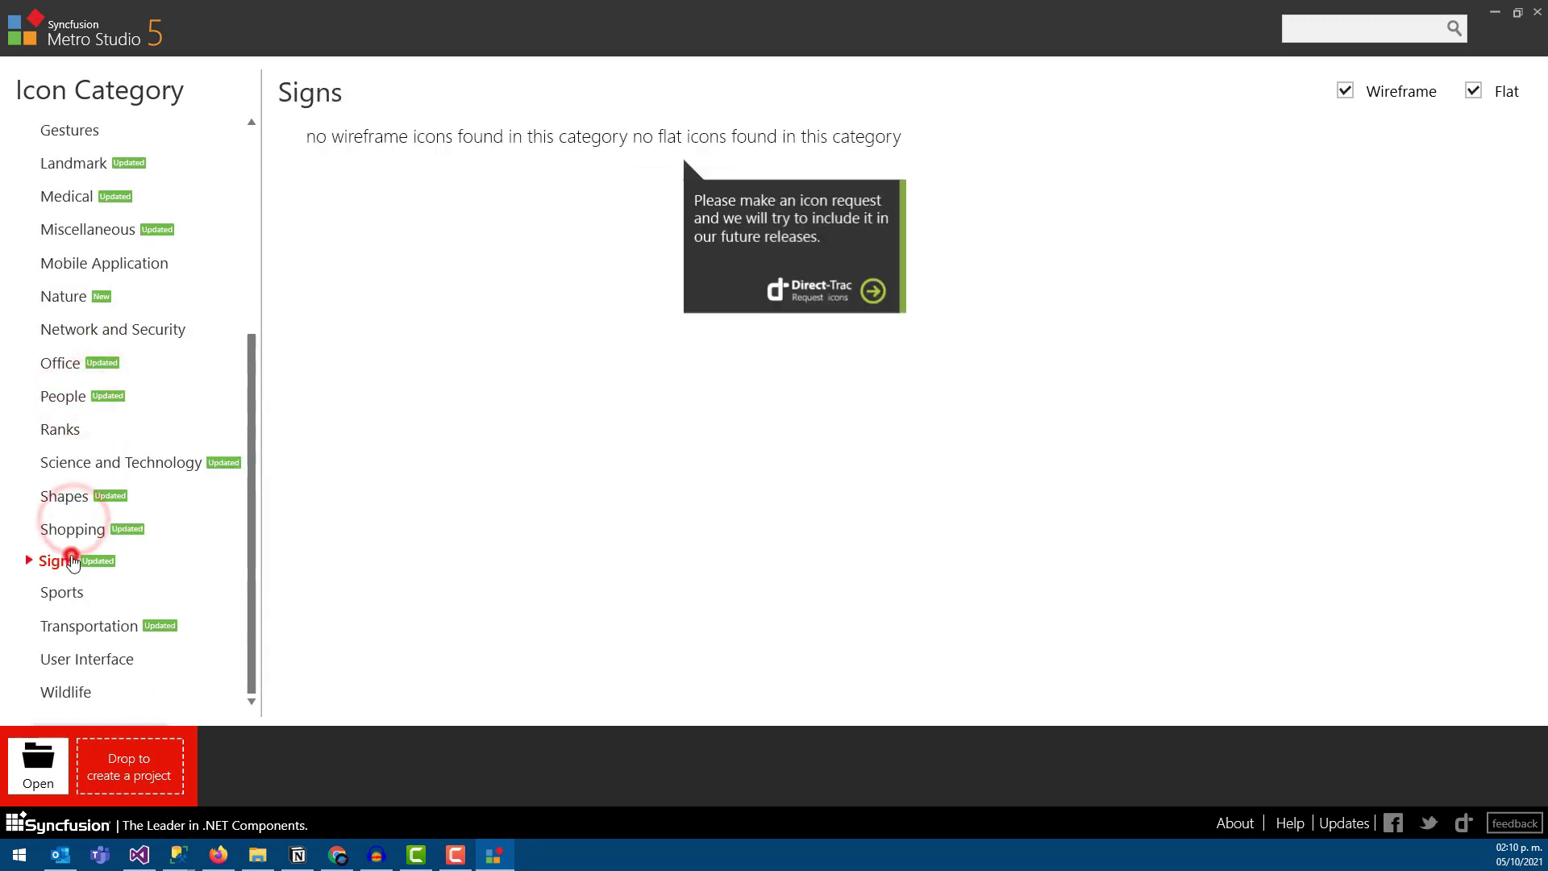
scroll(327, 478, "down", 1)
scroll(327, 478, "down", 1)
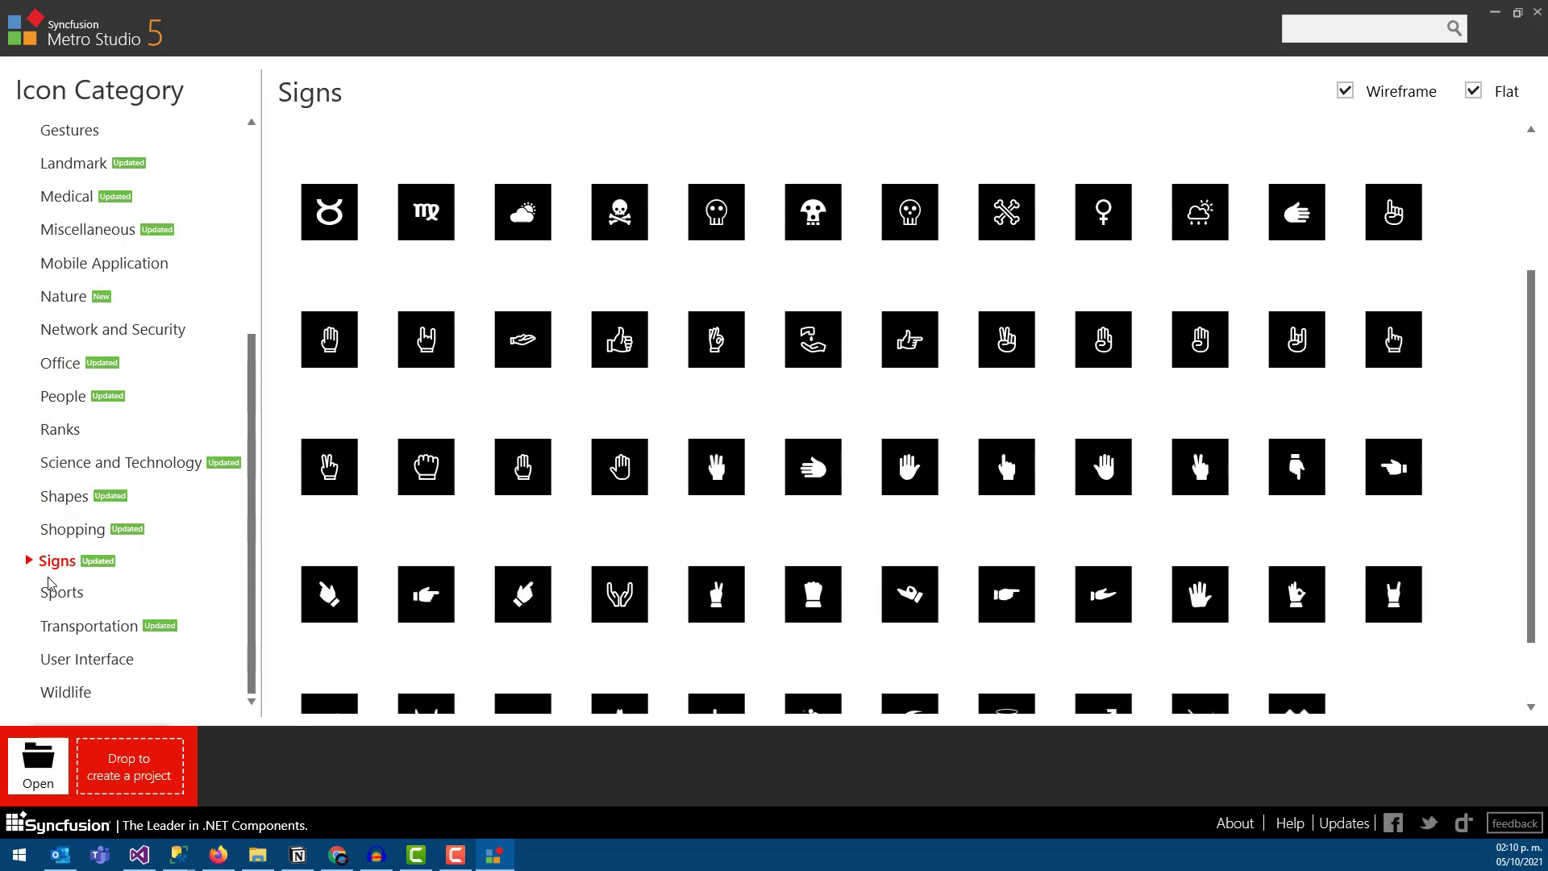
left_click(54, 589)
scroll(622, 484, "down", 1)
scroll(1103, 299, "down", 3)
scroll(815, 439, "down", 3)
scroll(810, 321, "down", 4)
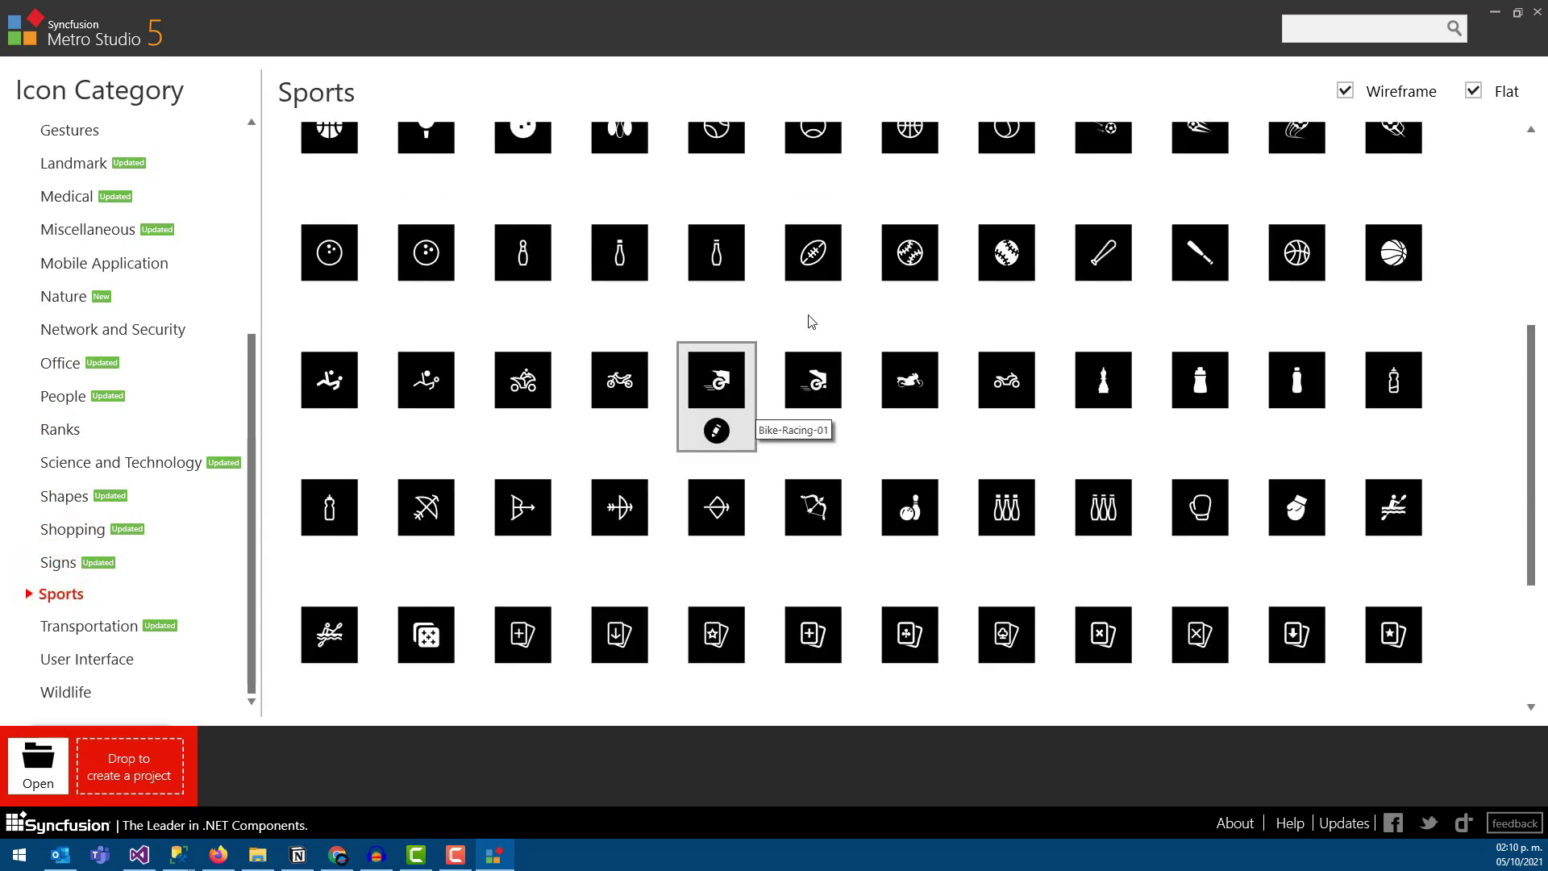
- Run an 'apple' icon search, then minimize Metro Studio and open the Envios card in the preview
left_click(1306, 31)
type("ma")
key("BackSpace")
key("BackSpace")
type("apple")
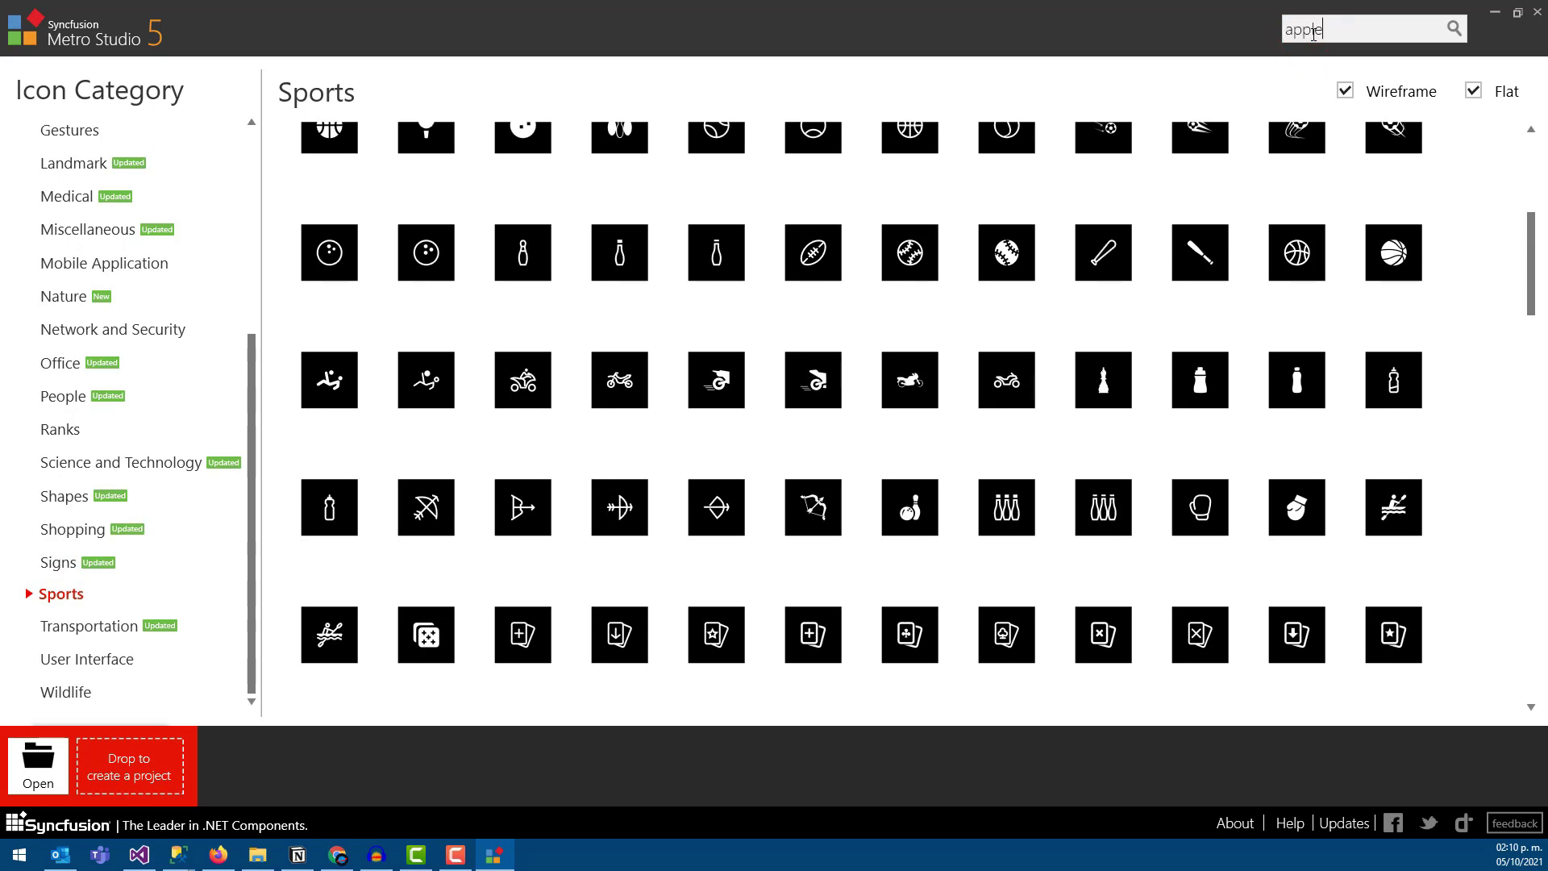
key("Return")
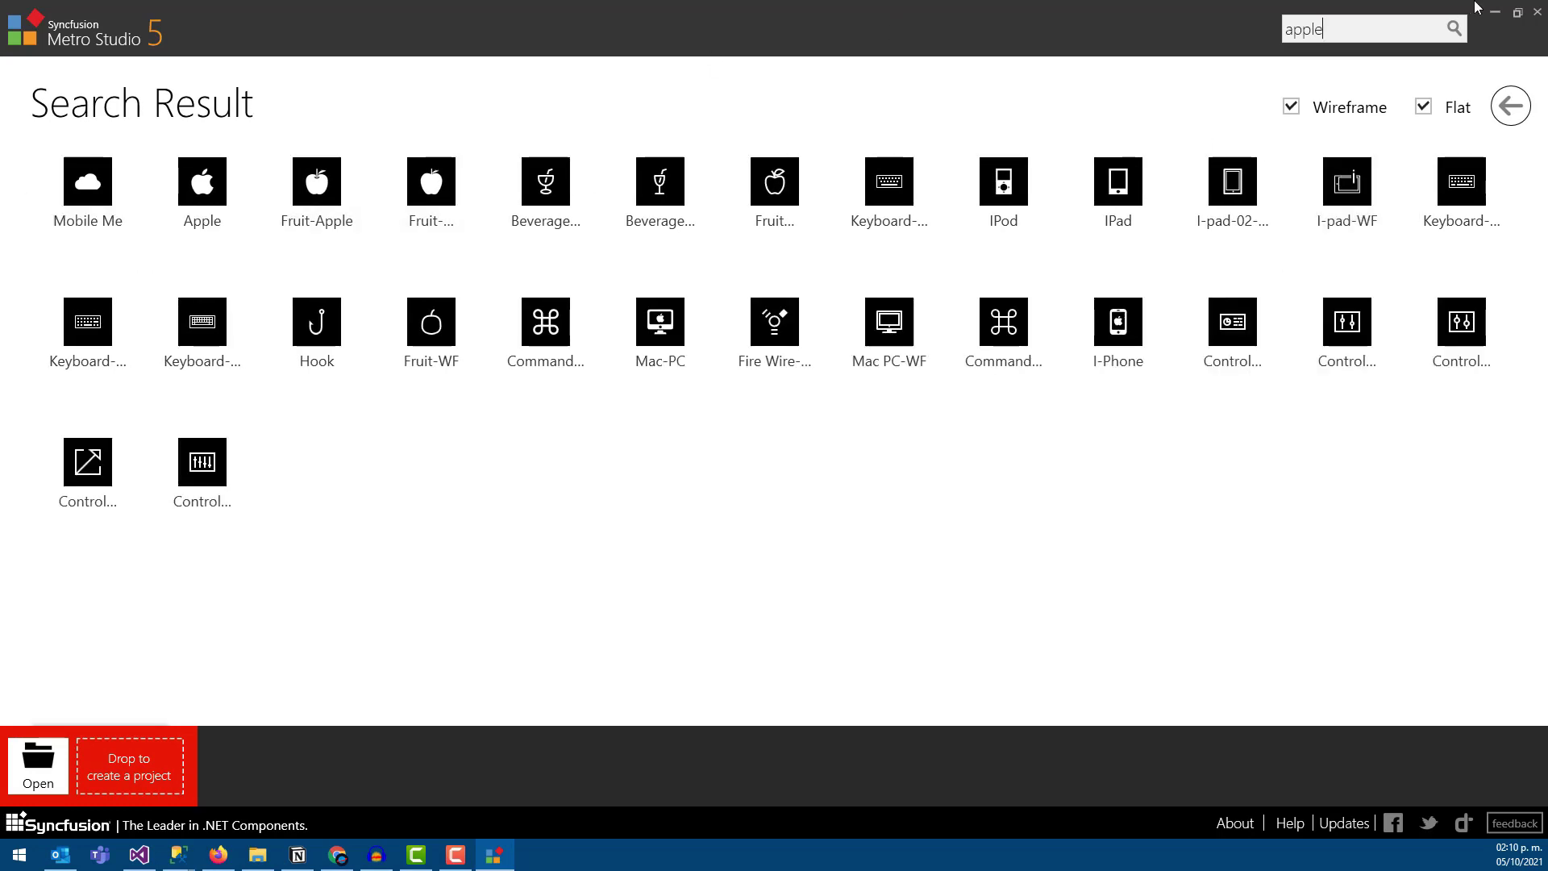
left_click(1496, 15)
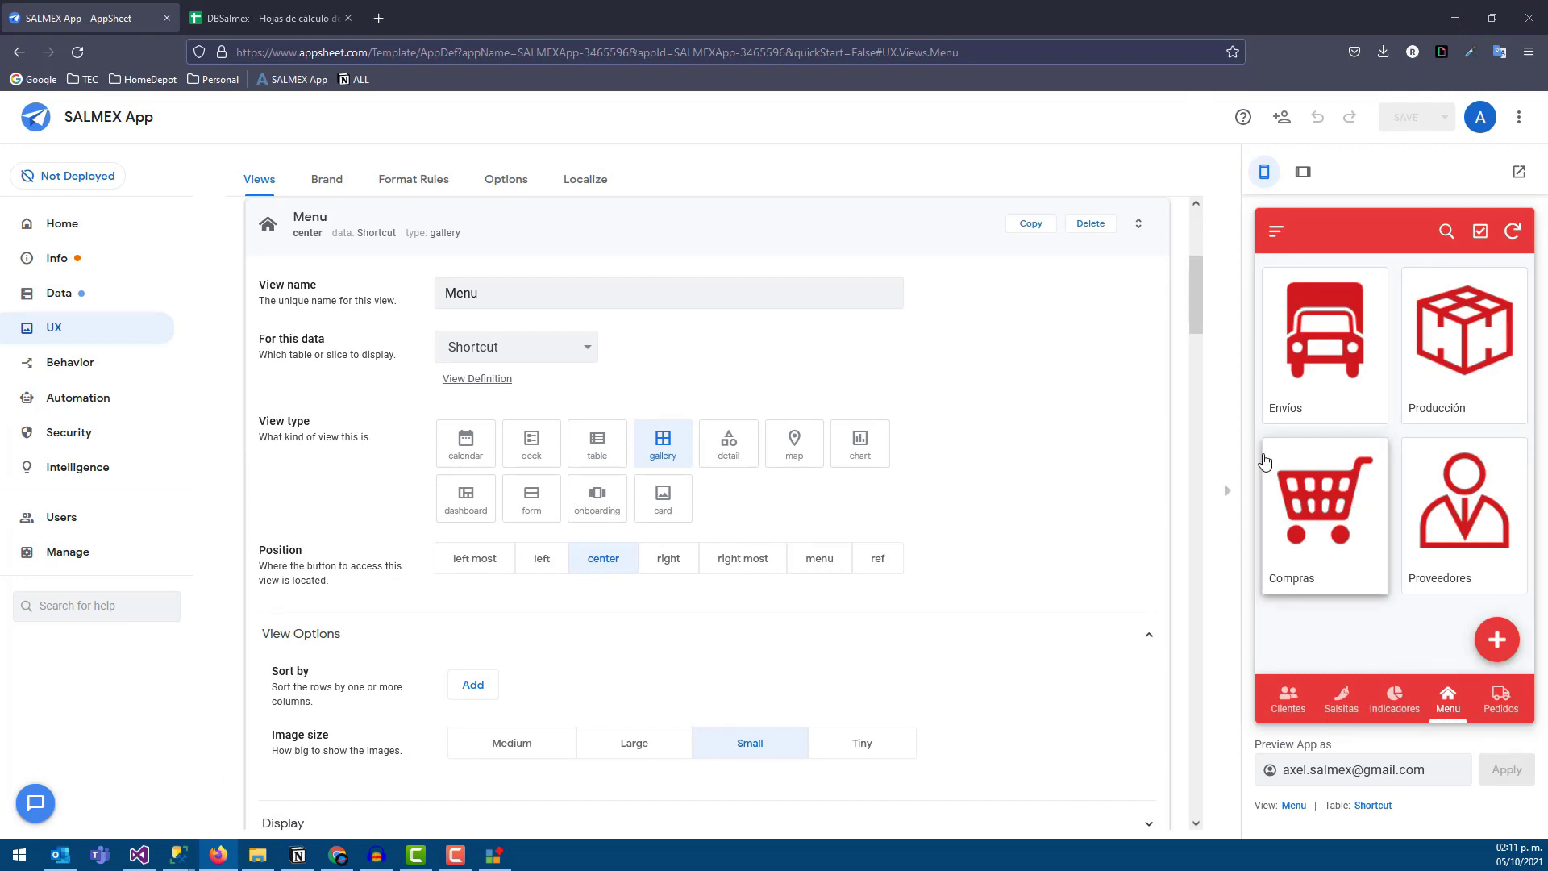
left_click(1296, 365)
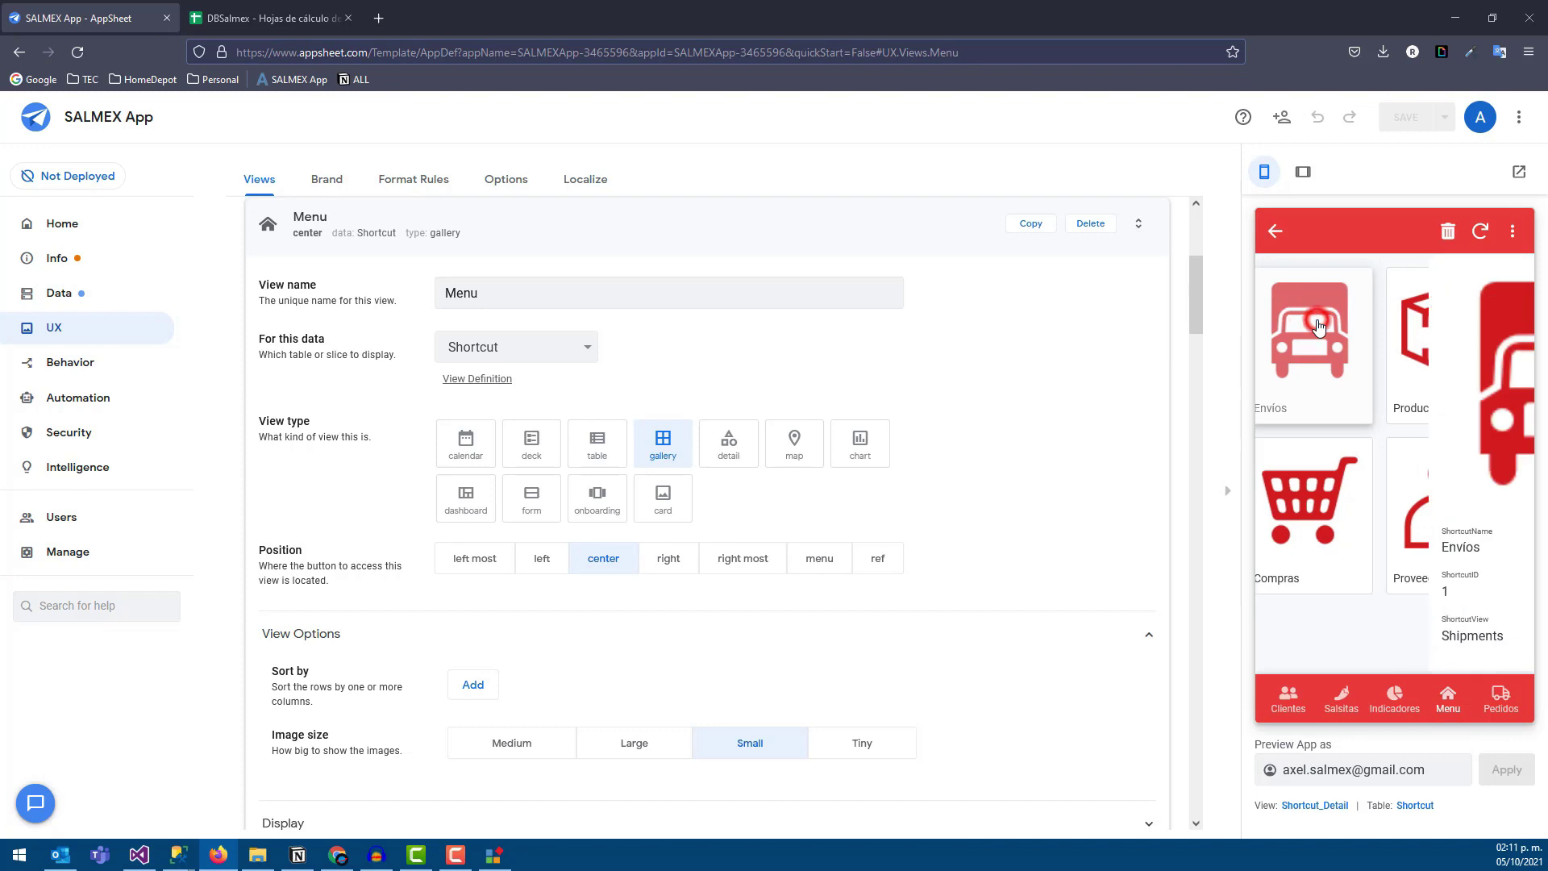
- Try the Envios detail, the drawer's Shipments list and the Proveedores card, ending back on Menu
scroll(1447, 610, "down", 1)
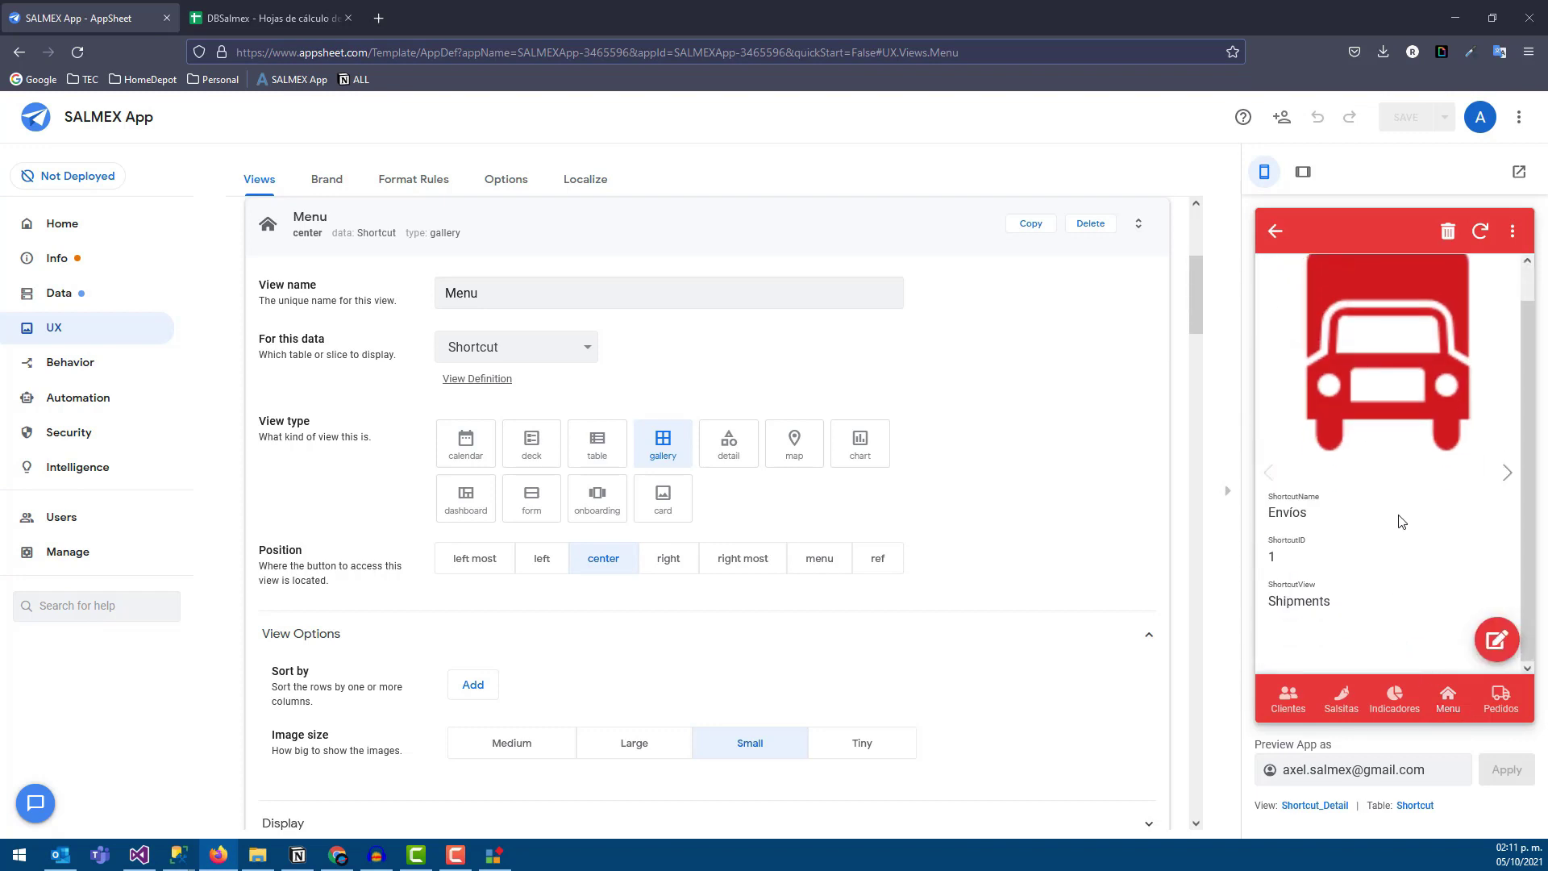
scroll(1401, 522, "up", 1)
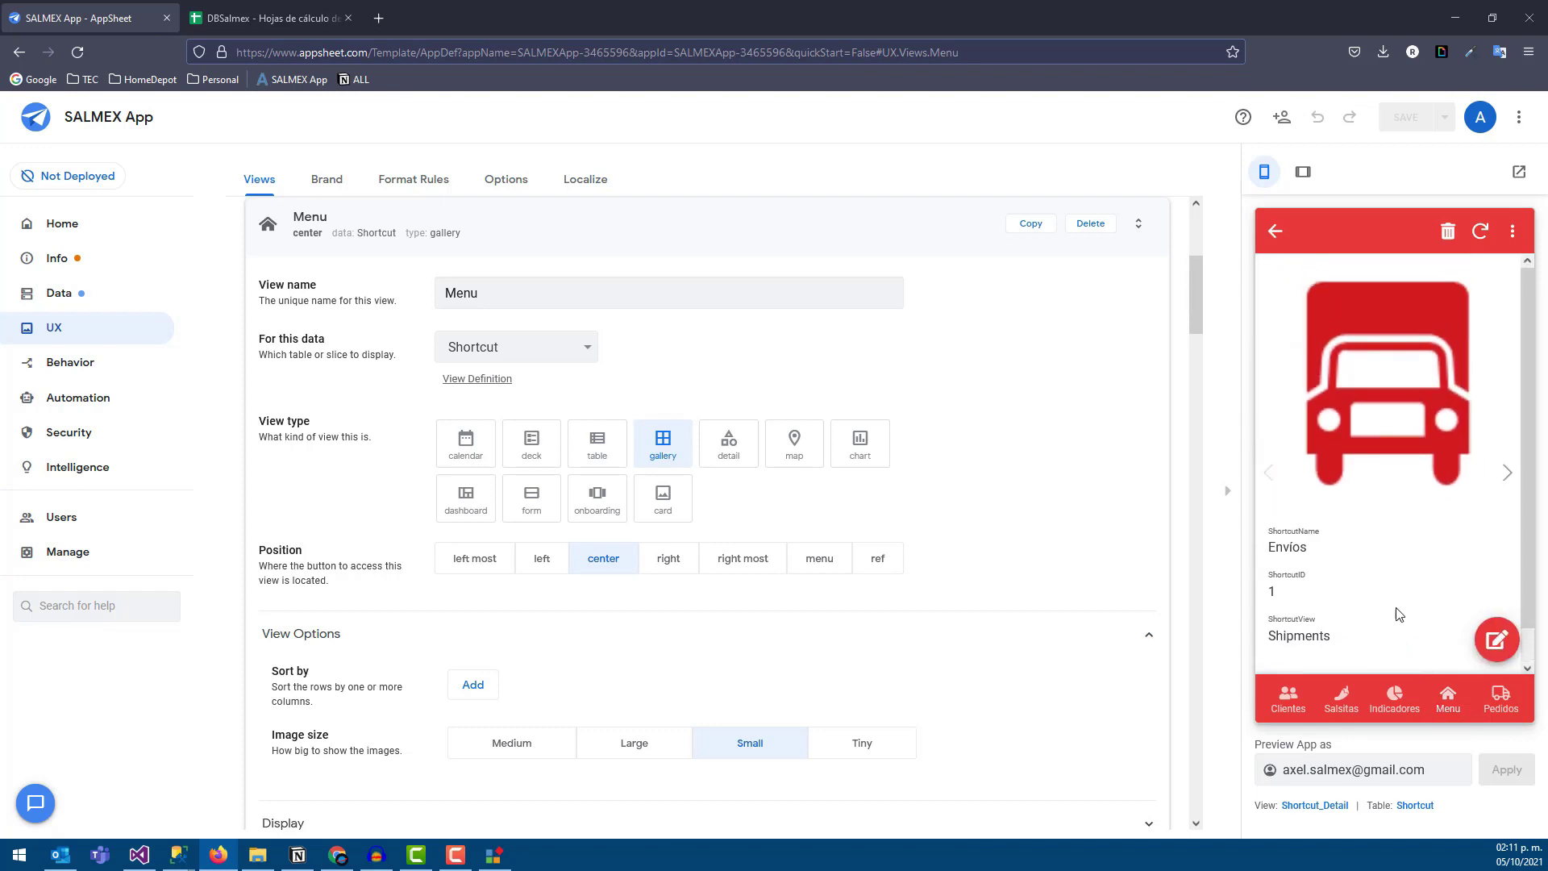
left_click(1273, 236)
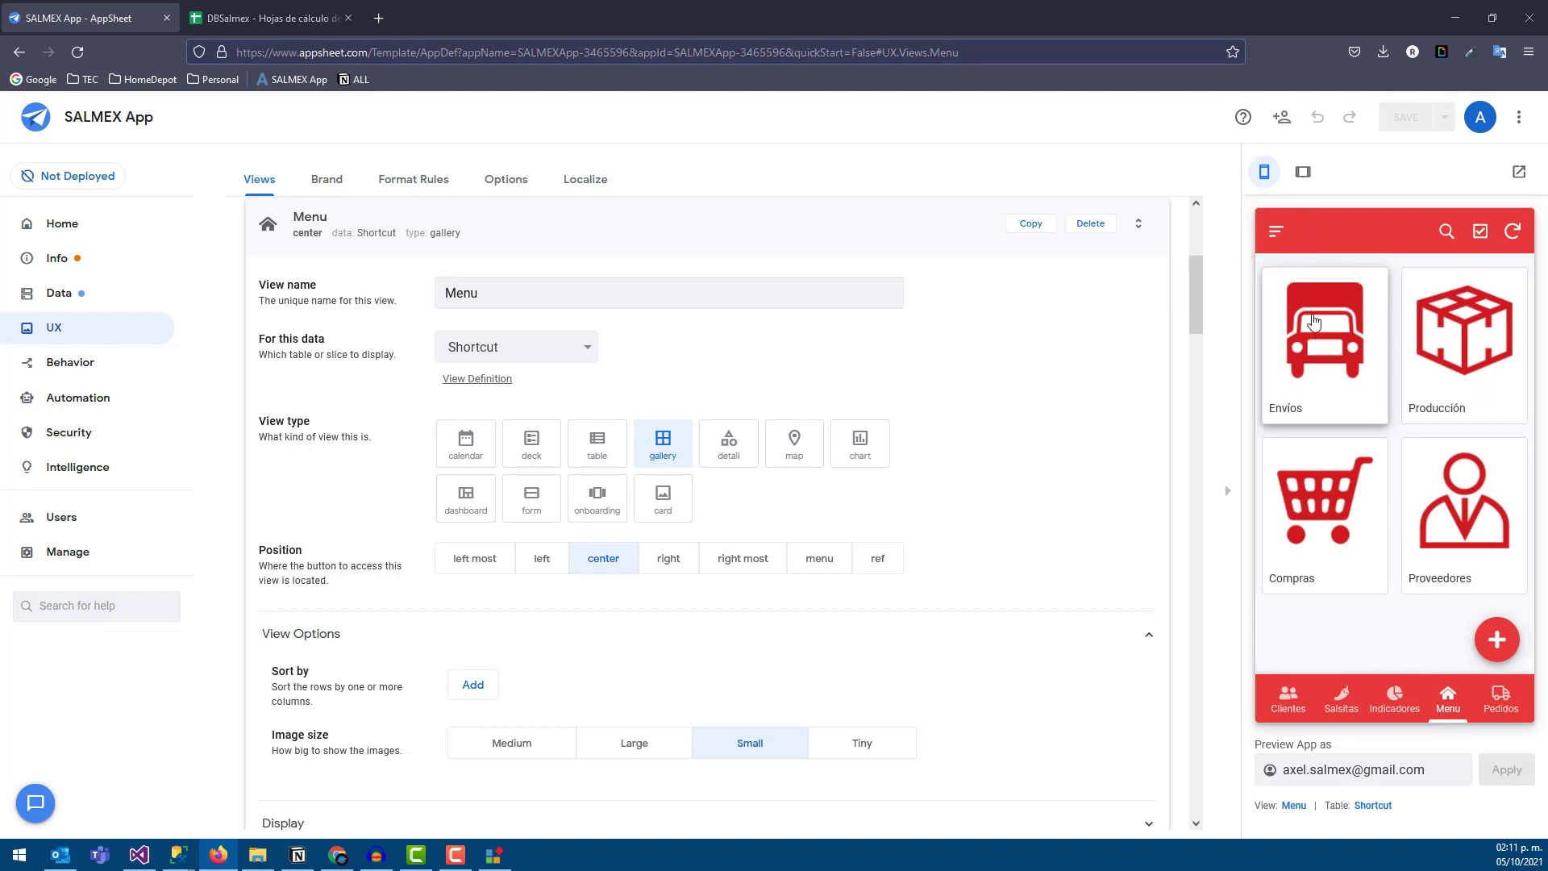
left_click(1276, 232)
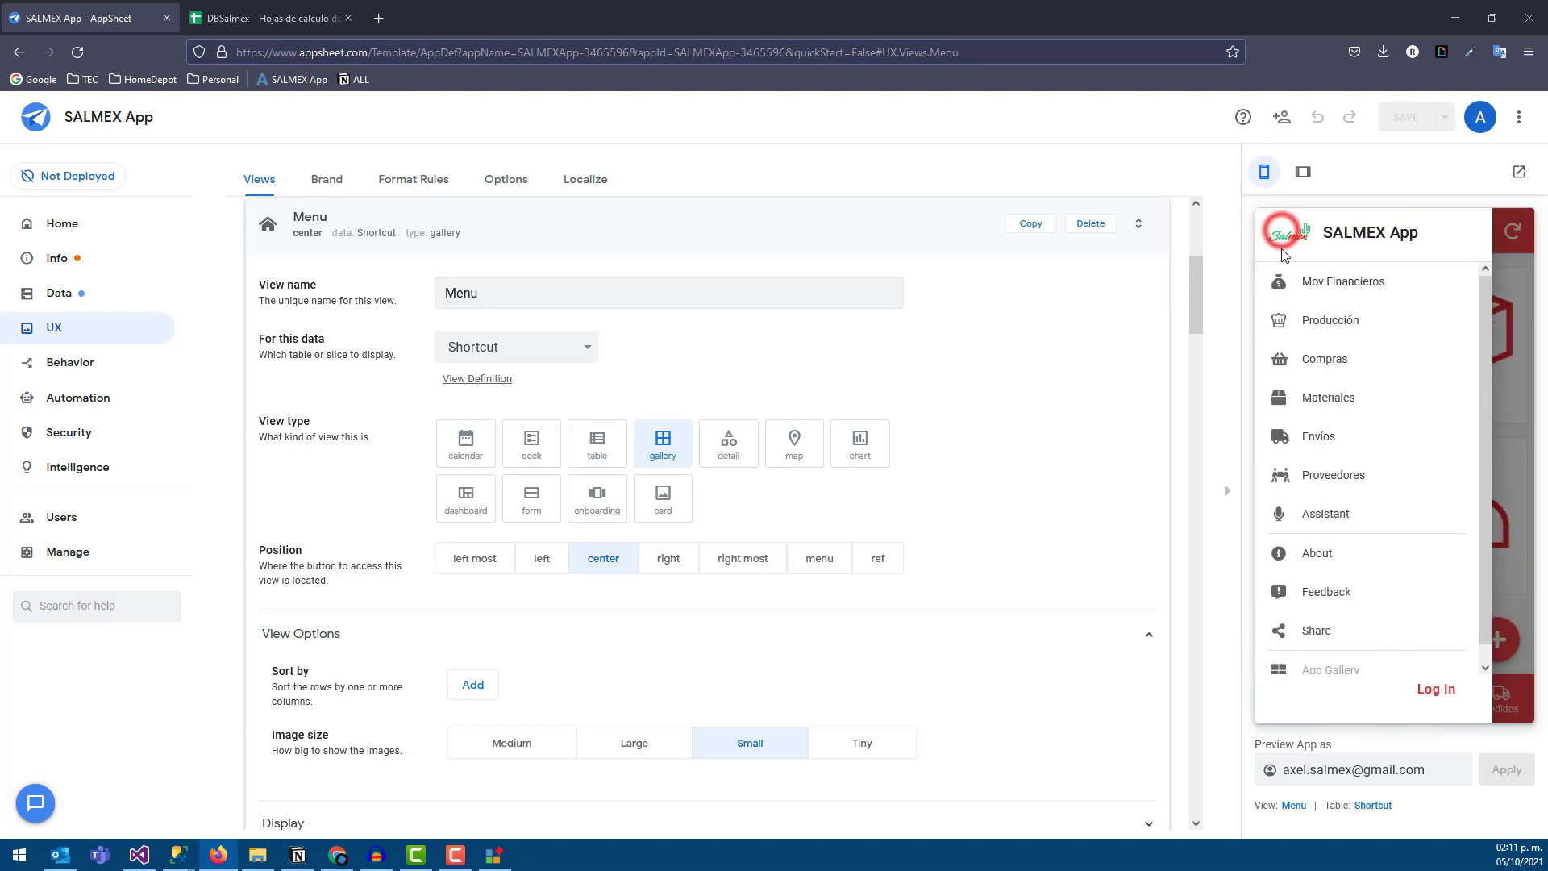
left_click(1316, 440)
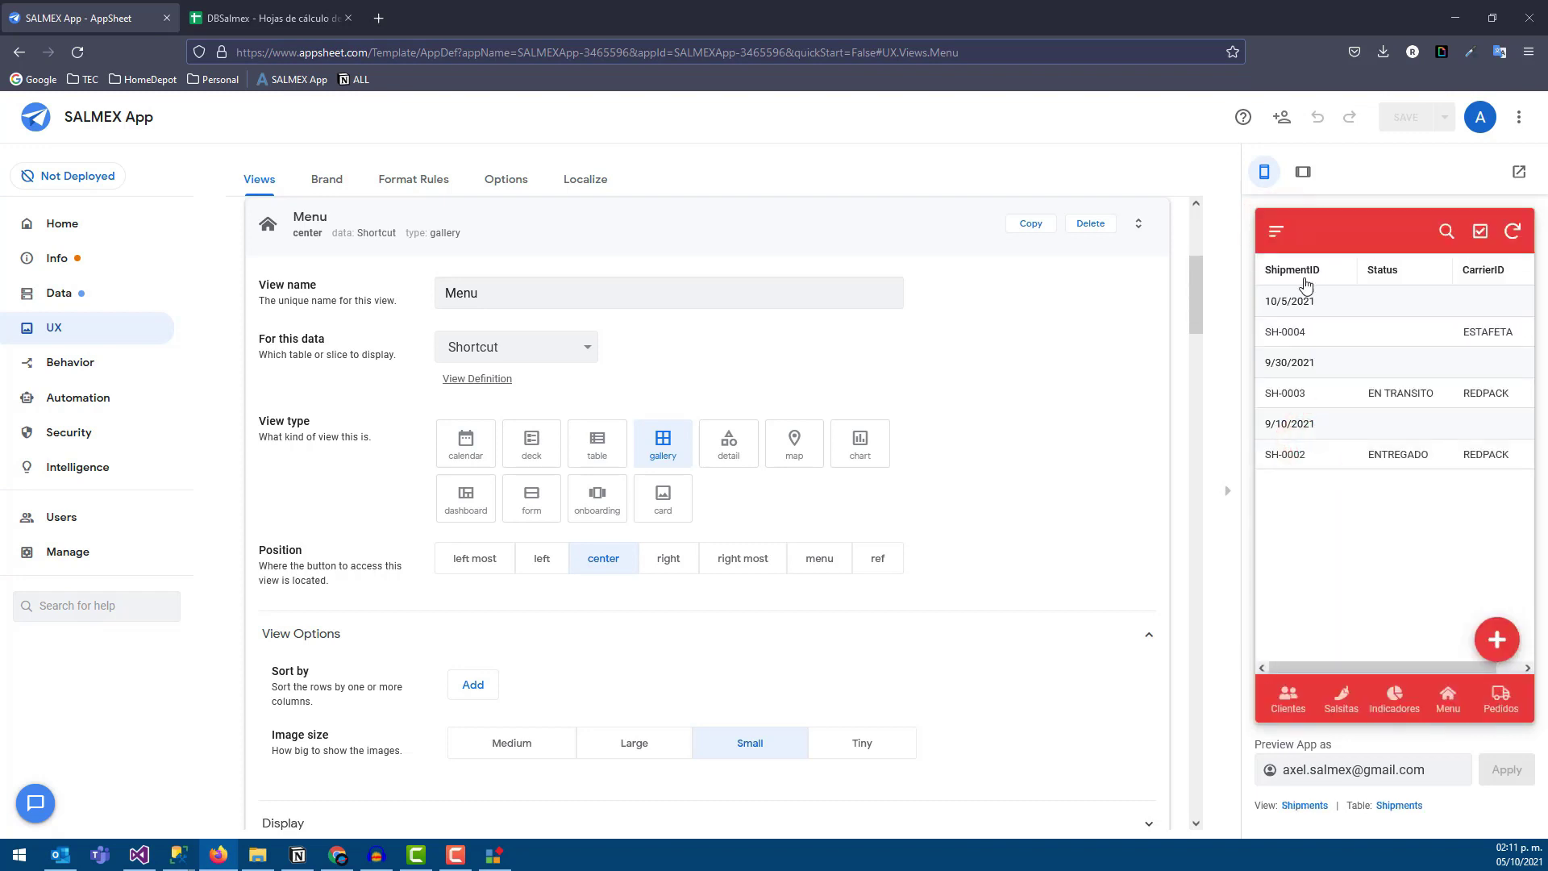
left_click(1458, 700)
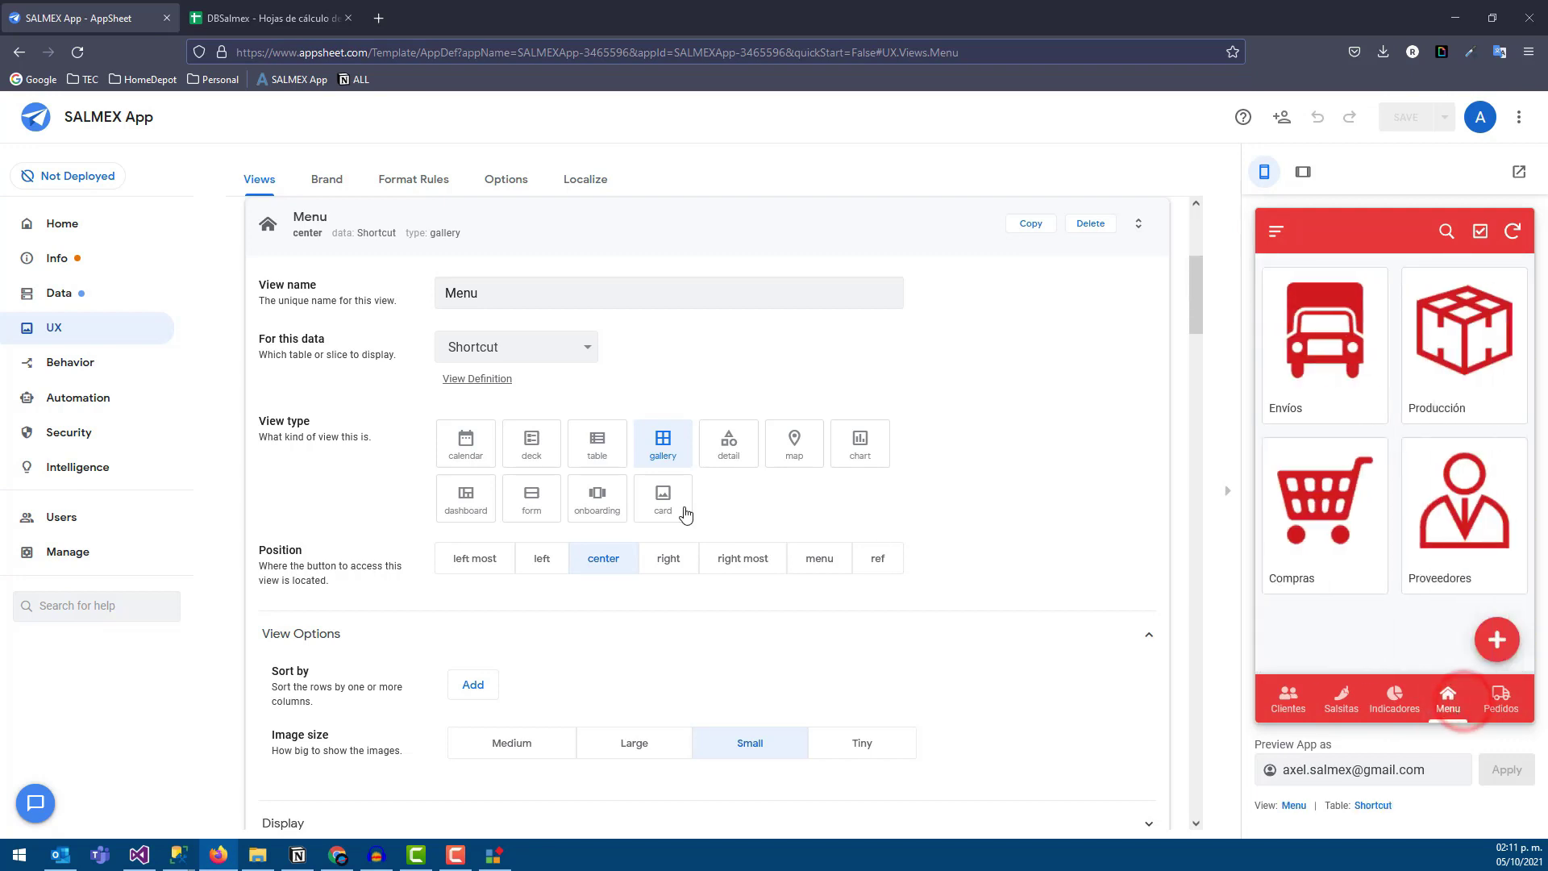
left_click(1434, 569)
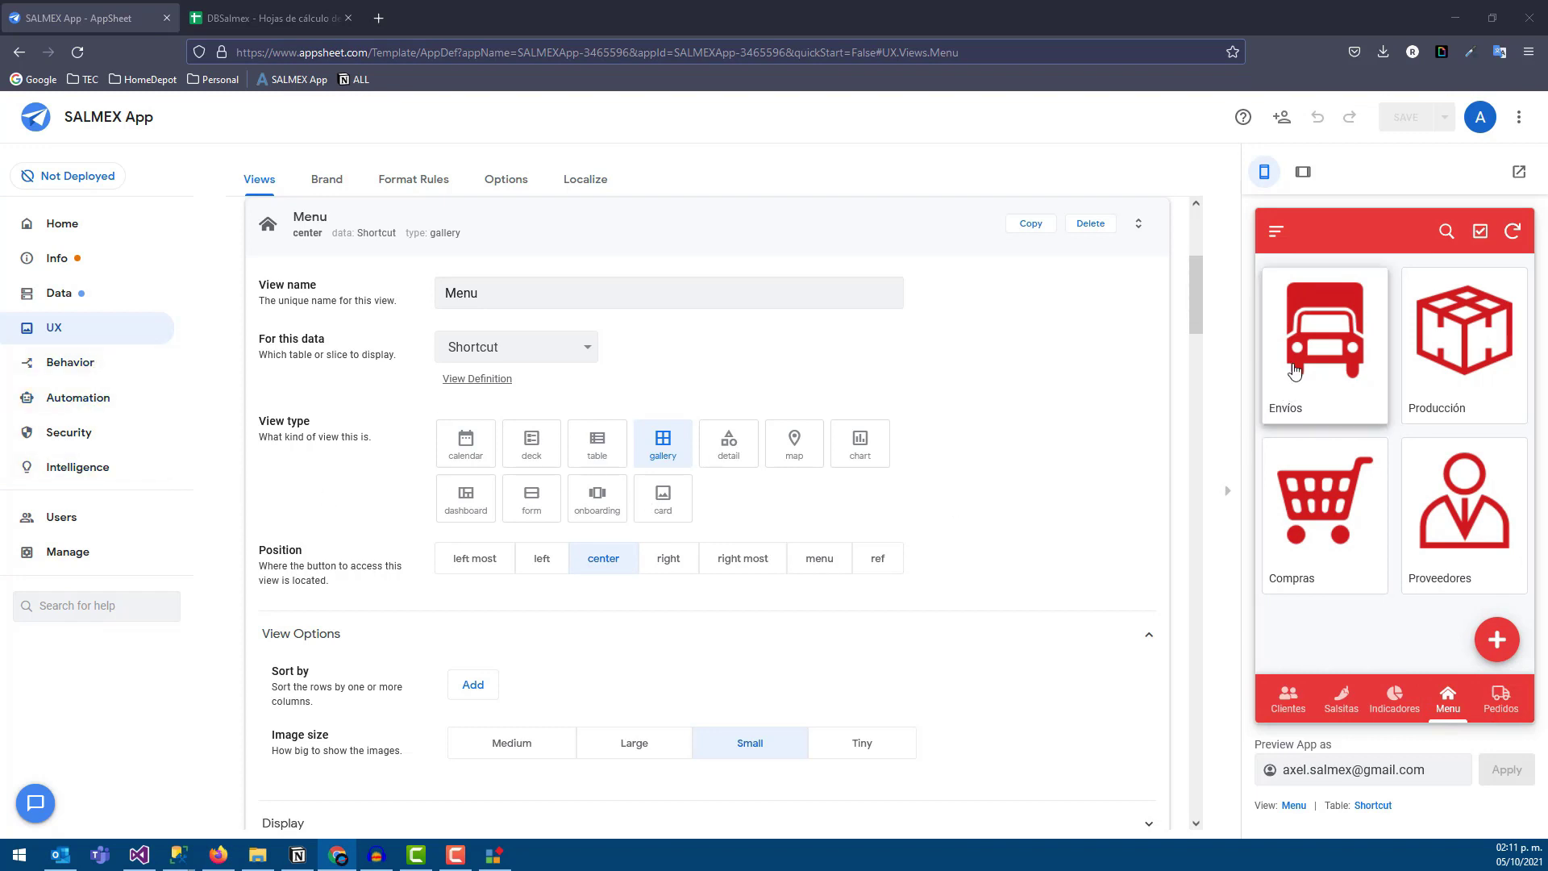
scroll(466, 625, "down", 3)
- Expand and collapse the Menu view's Display settings
left_click(319, 606)
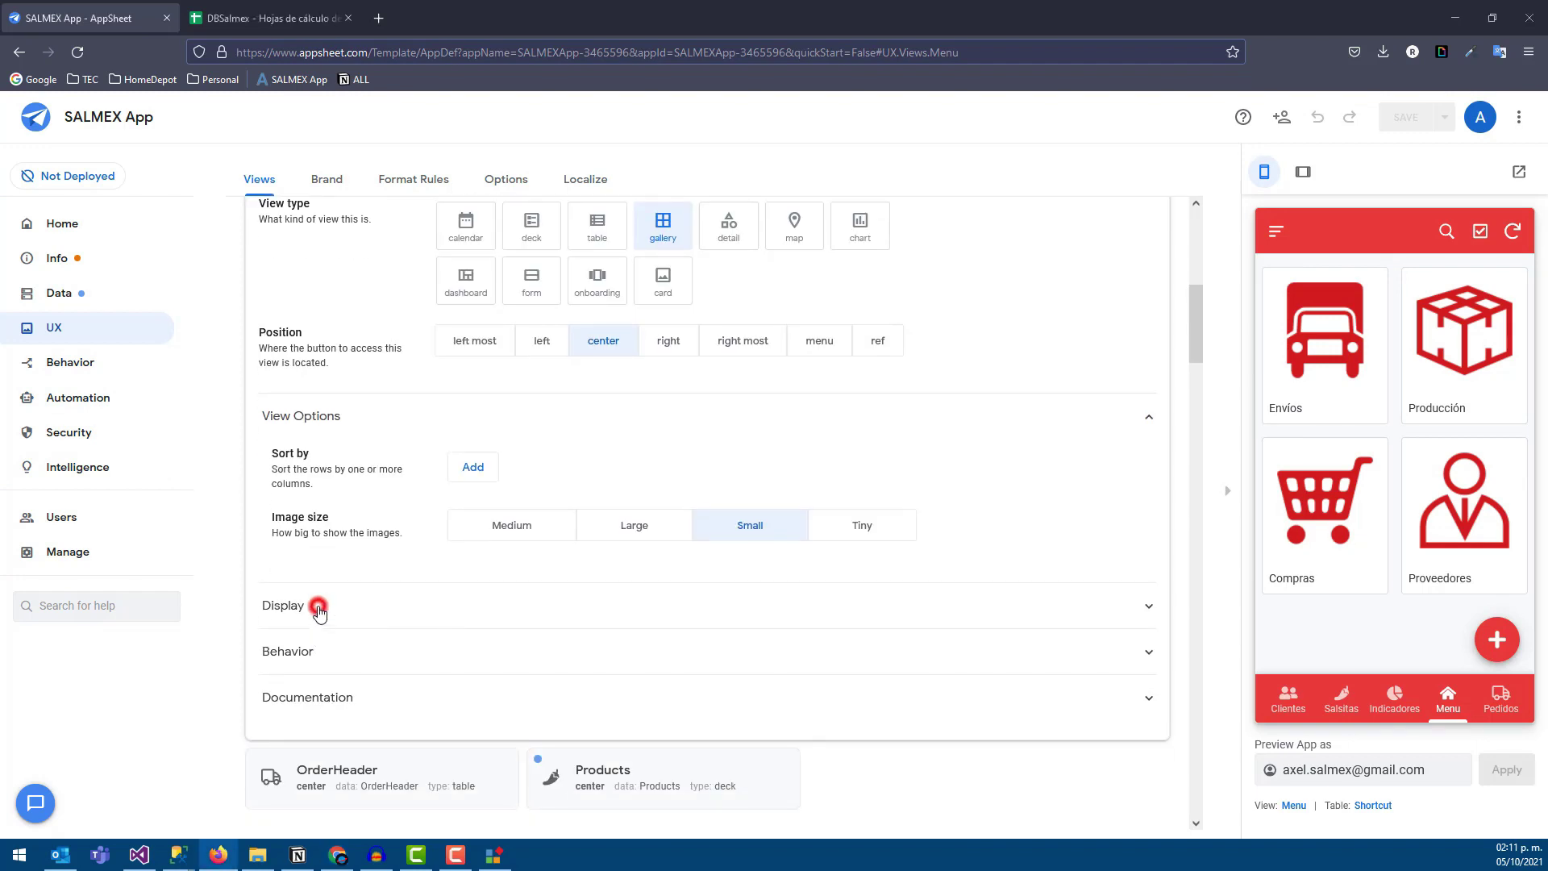
scroll(374, 608, "down", 2)
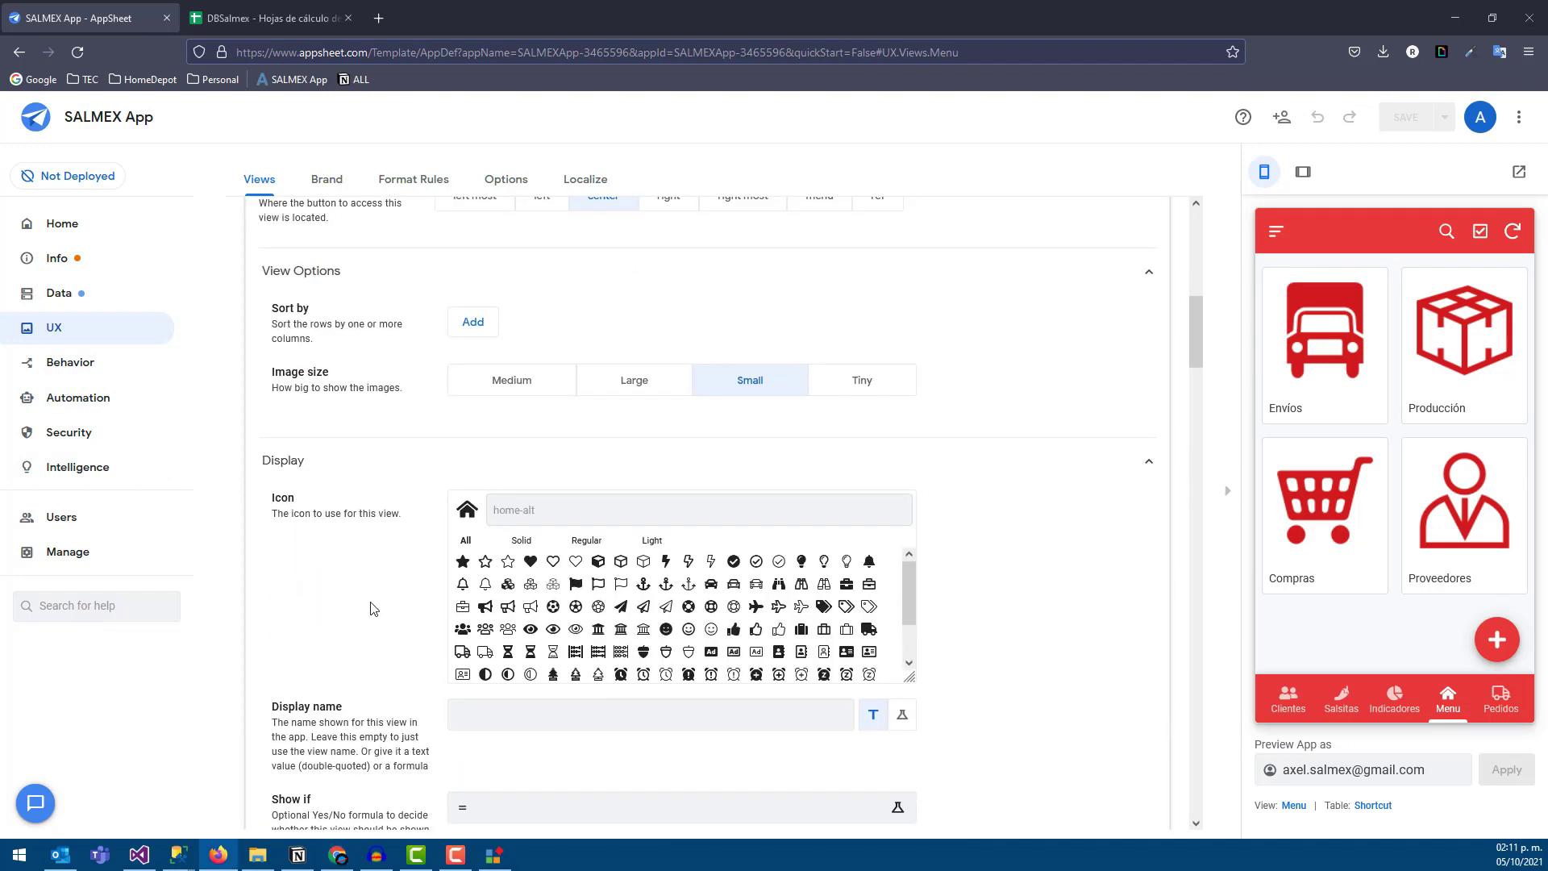
left_click(314, 473)
left_click(314, 473)
left_click(304, 462)
scroll(338, 514, "down", 1)
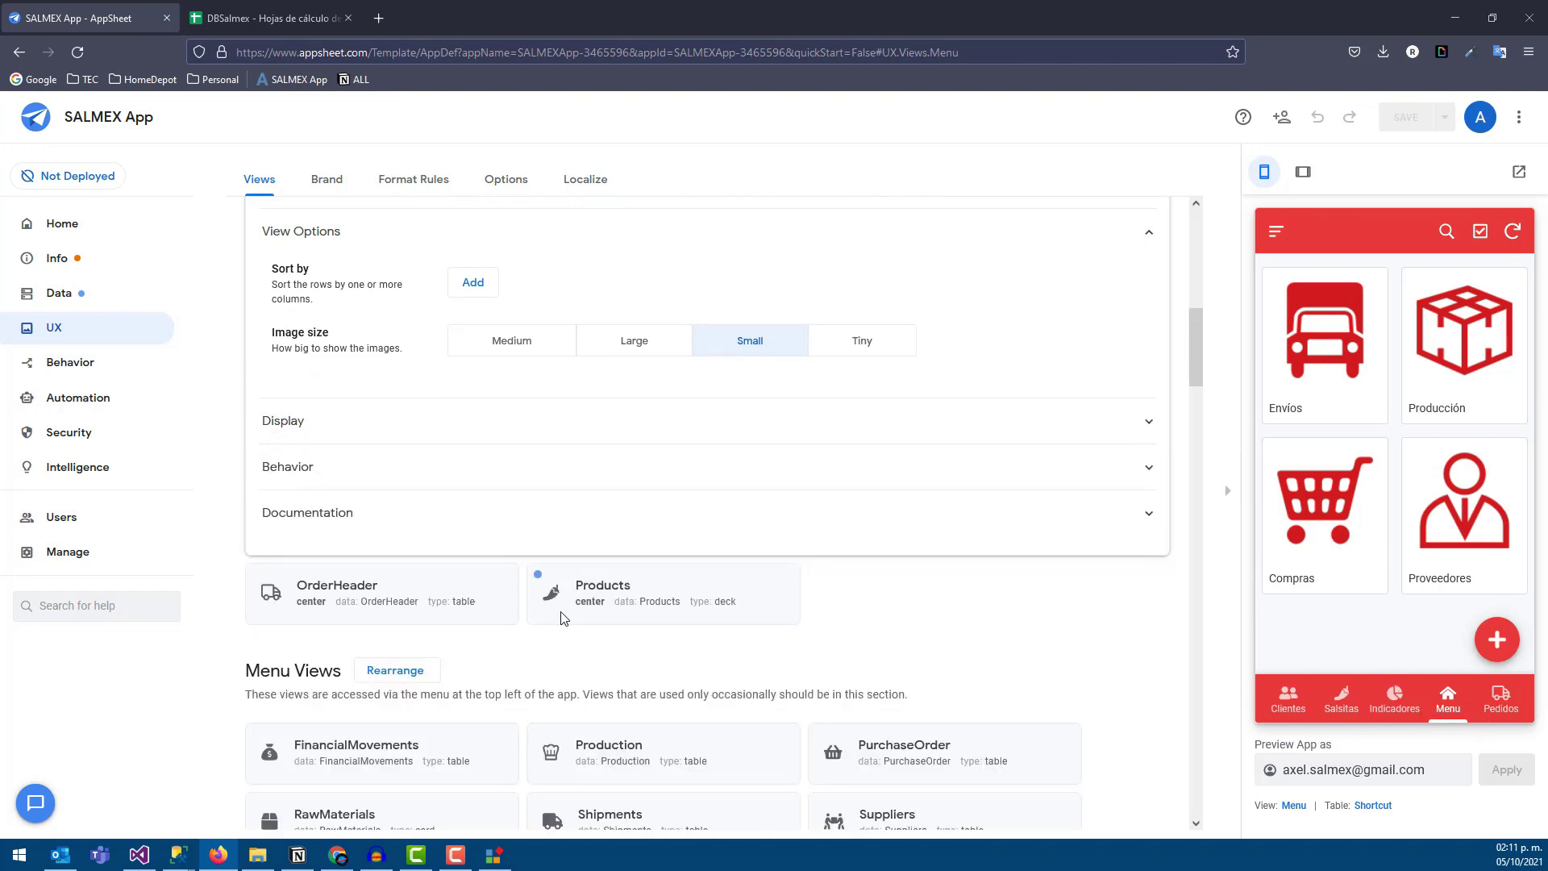
- Check the Menu view's Row Selected action, leaving it auto, then go to the Actions list
left_click(308, 437)
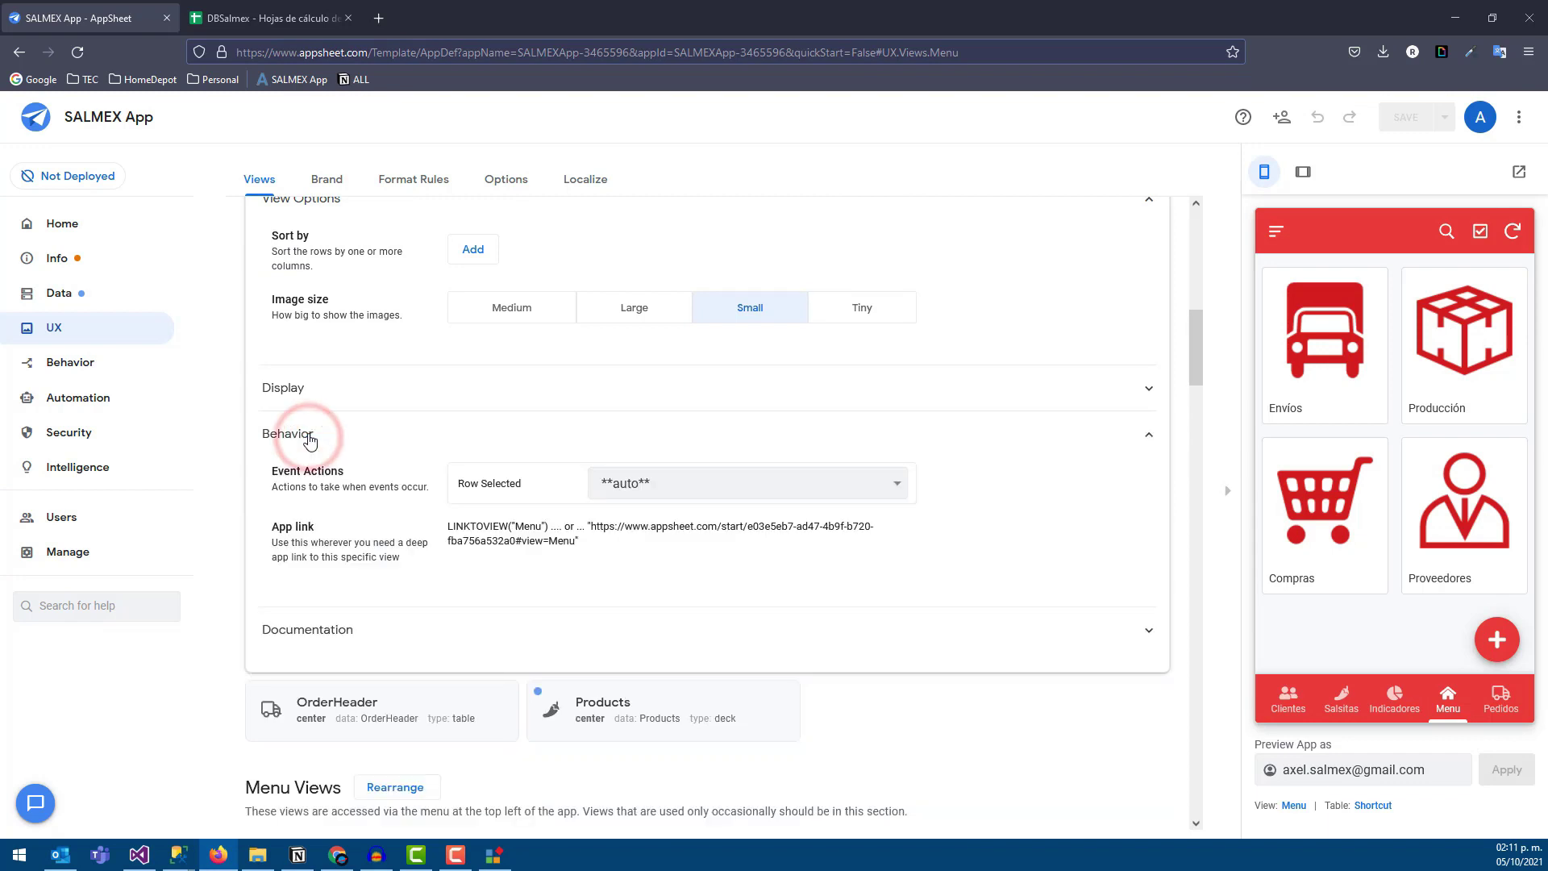
left_click(681, 481)
left_click(681, 482)
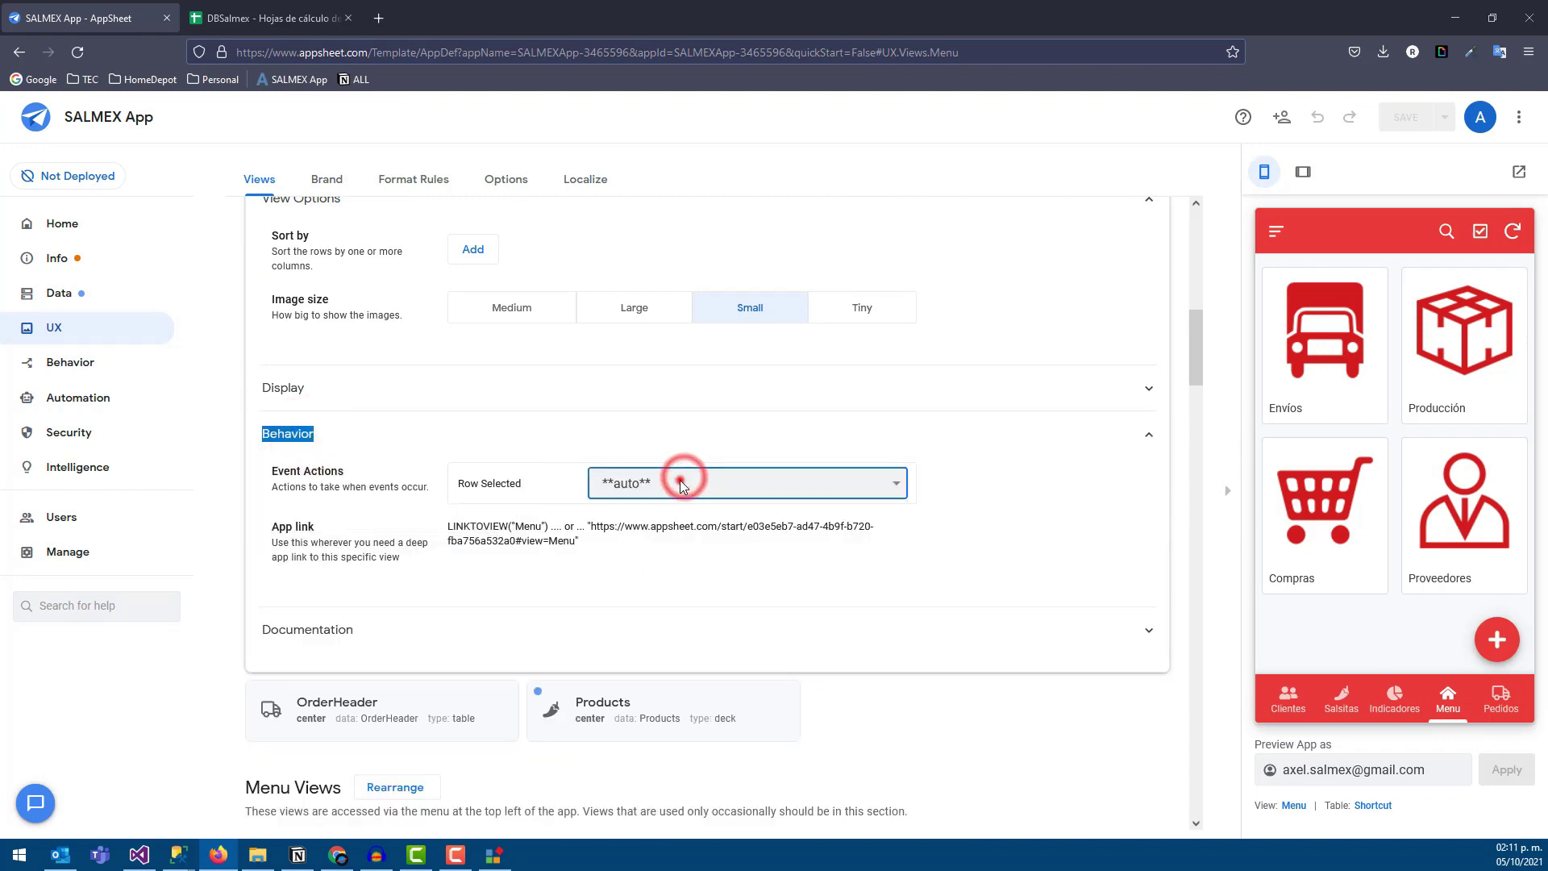
left_click(284, 442)
left_click(96, 369)
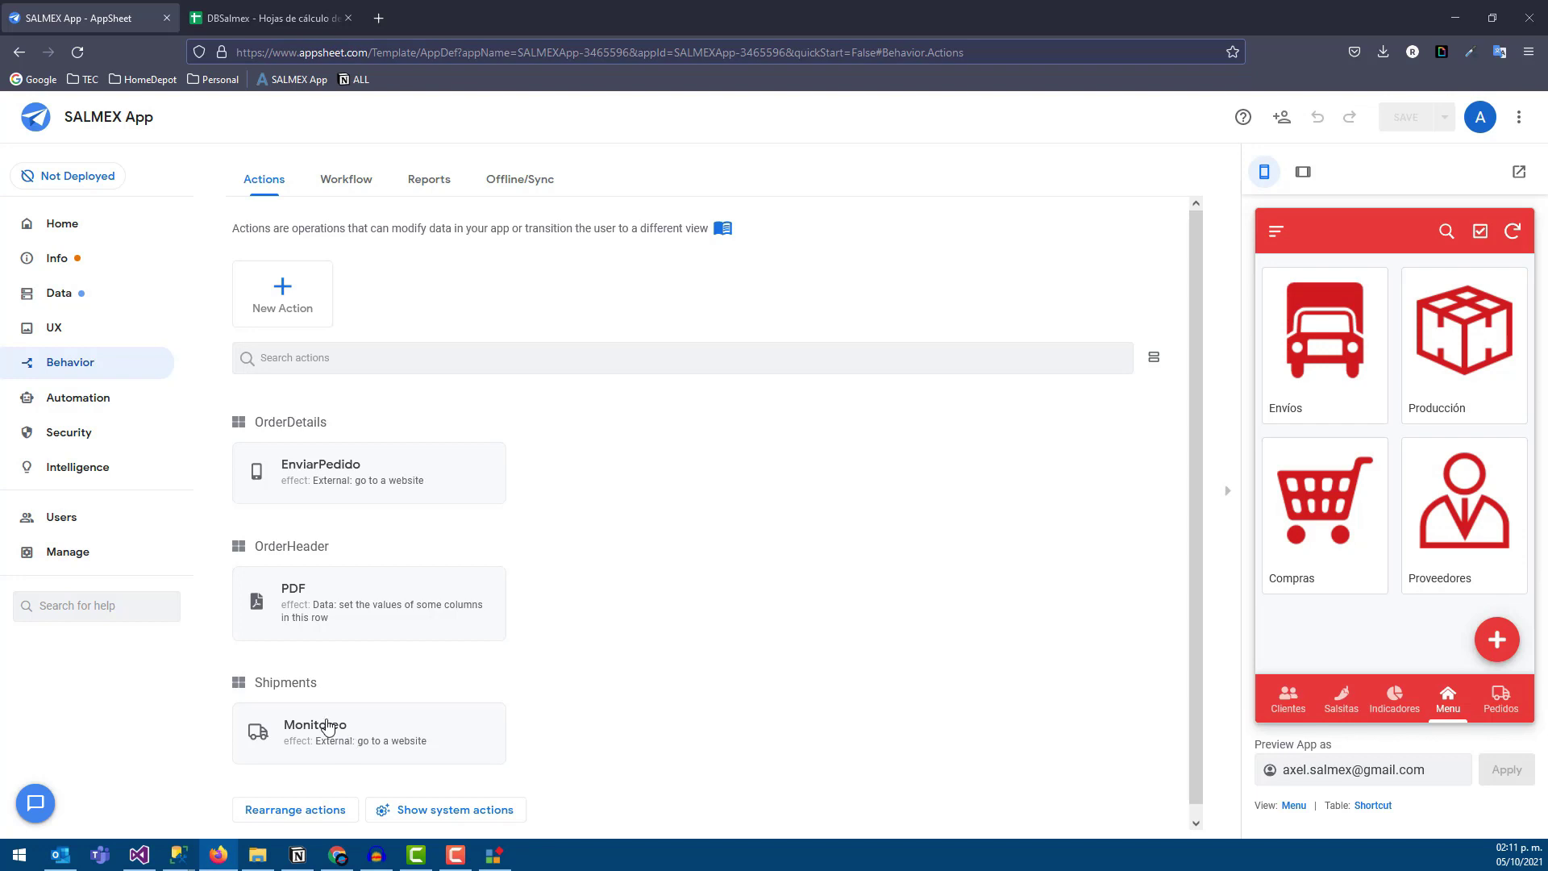
- Create an OpenModule action on the Shortcut table that goes to another view, and edit its Target
left_click(280, 288)
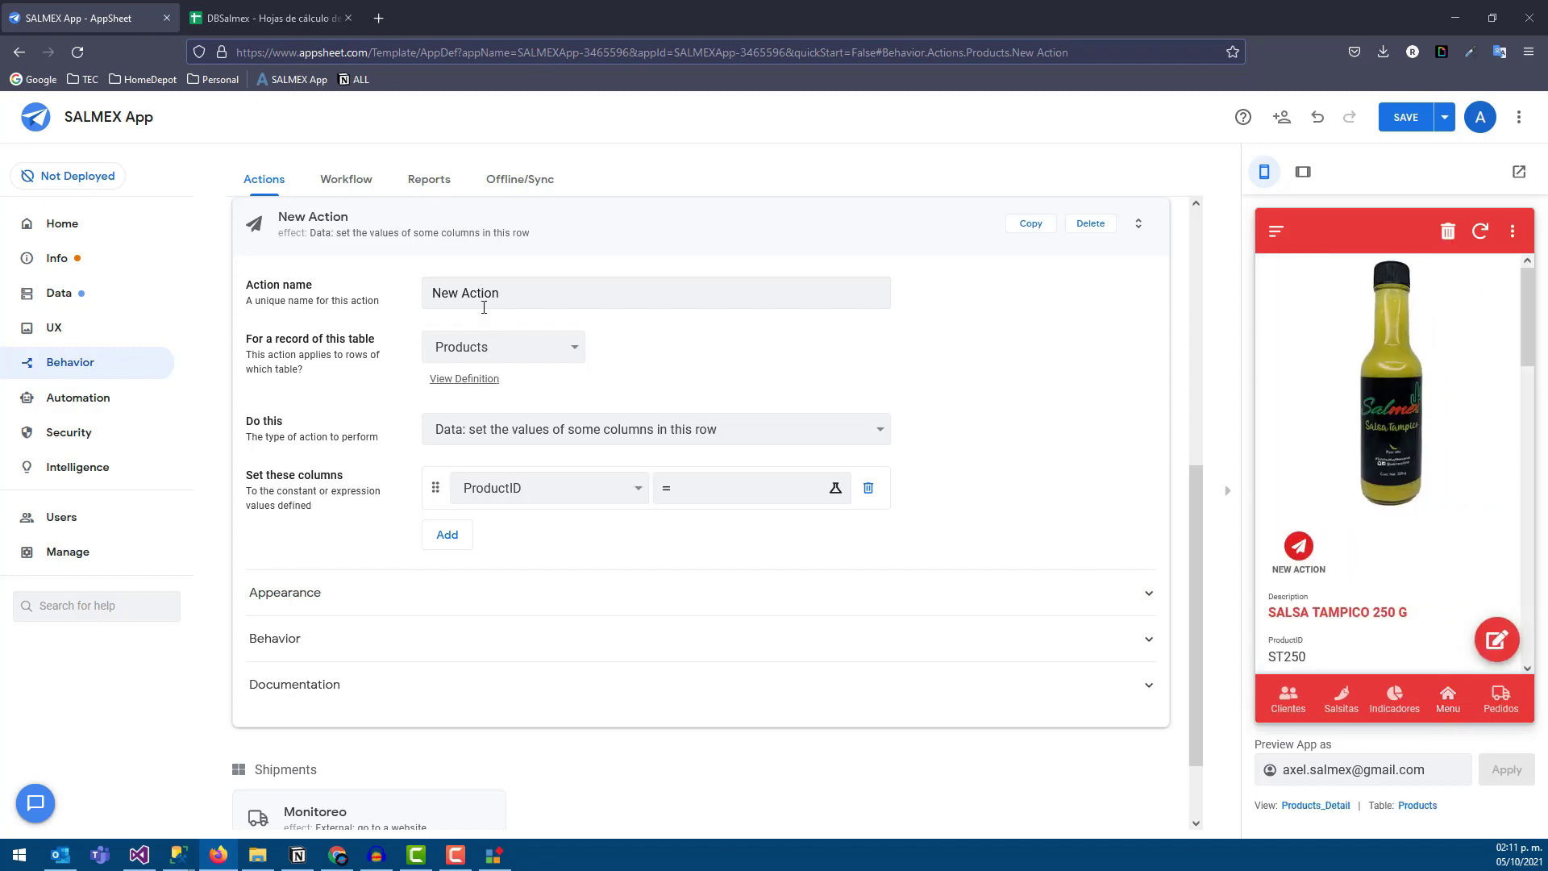
triple_click(502, 293)
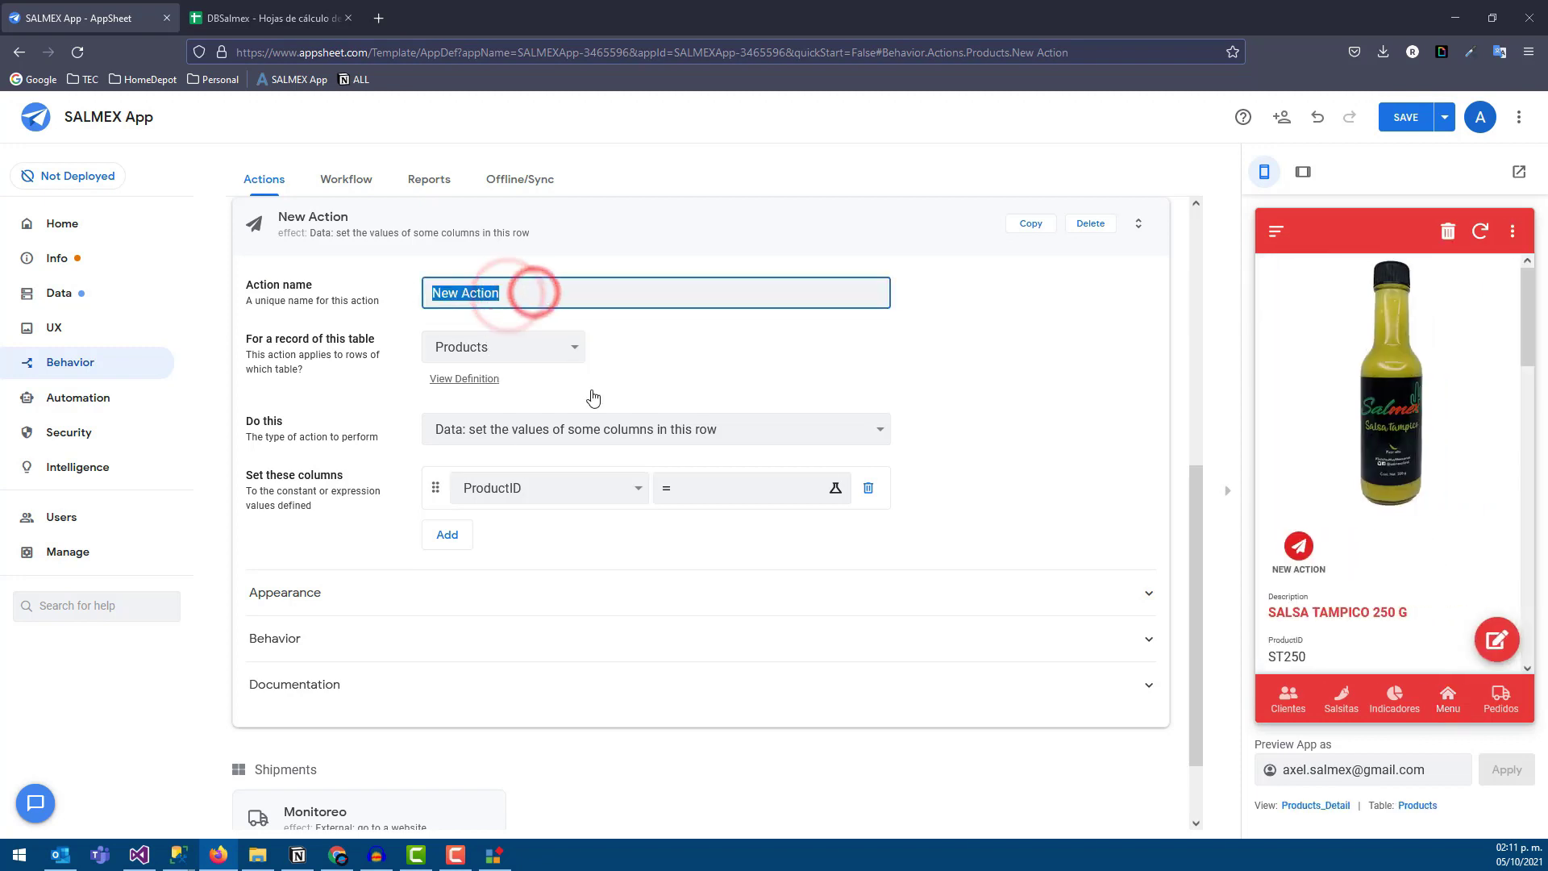
type("OpenModule")
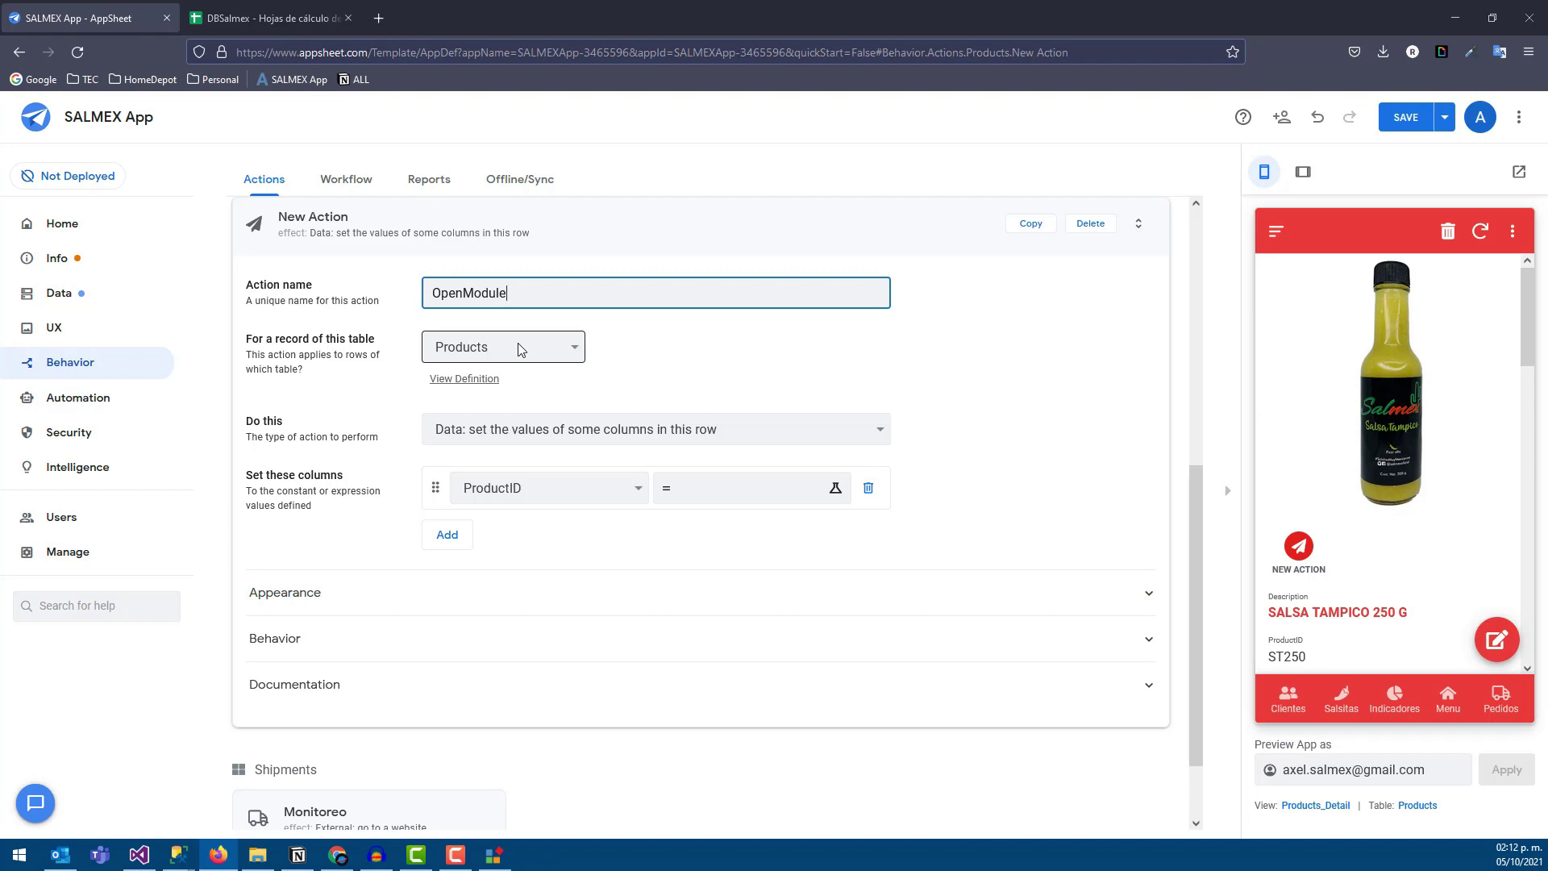
left_click(520, 349)
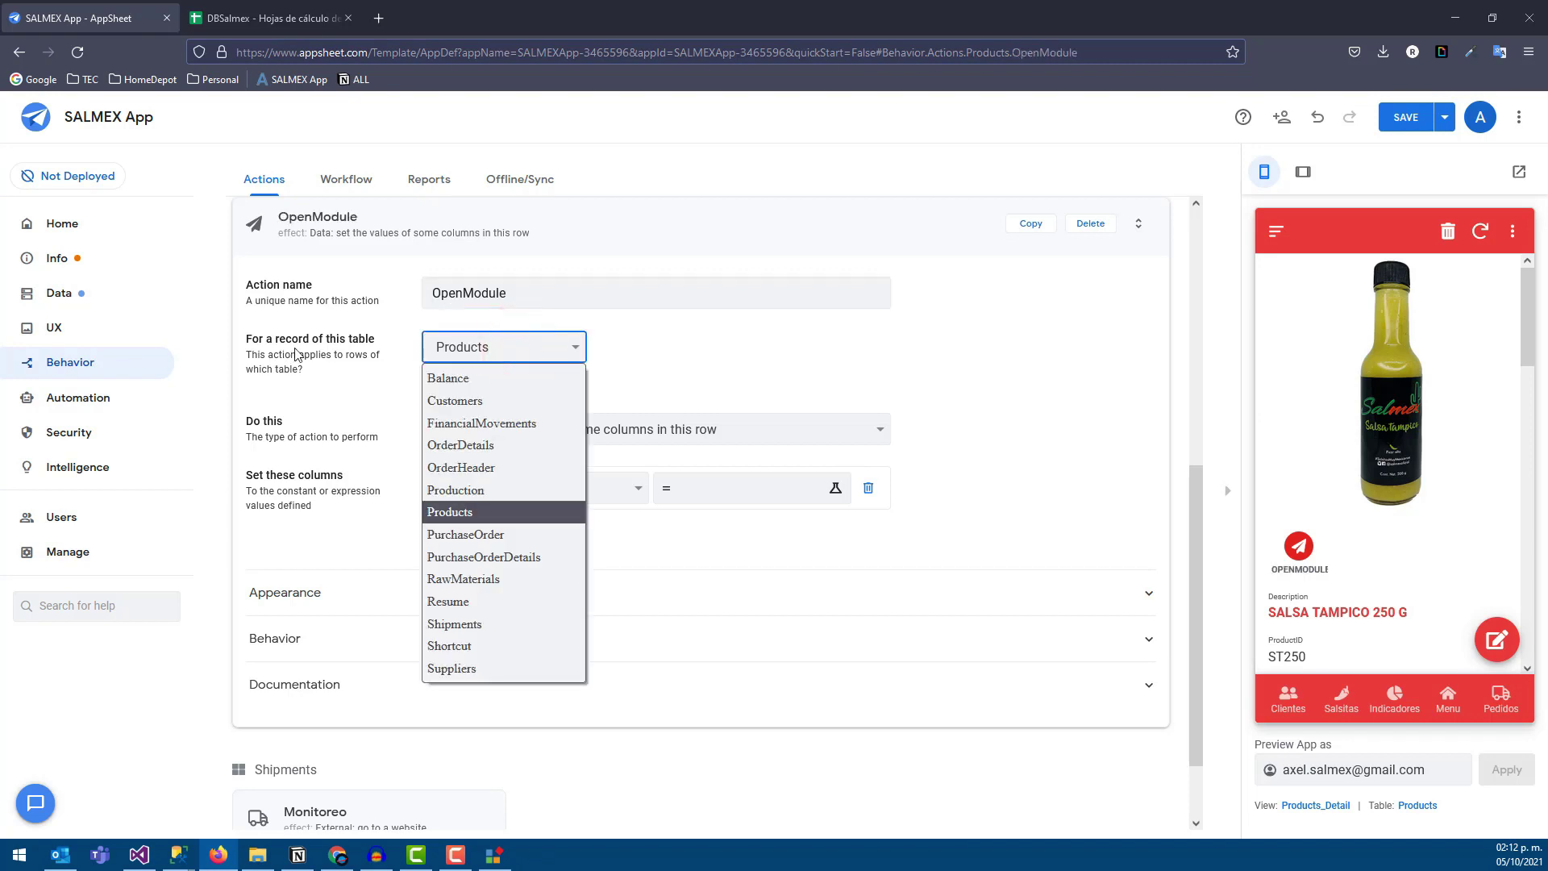
left_click(476, 646)
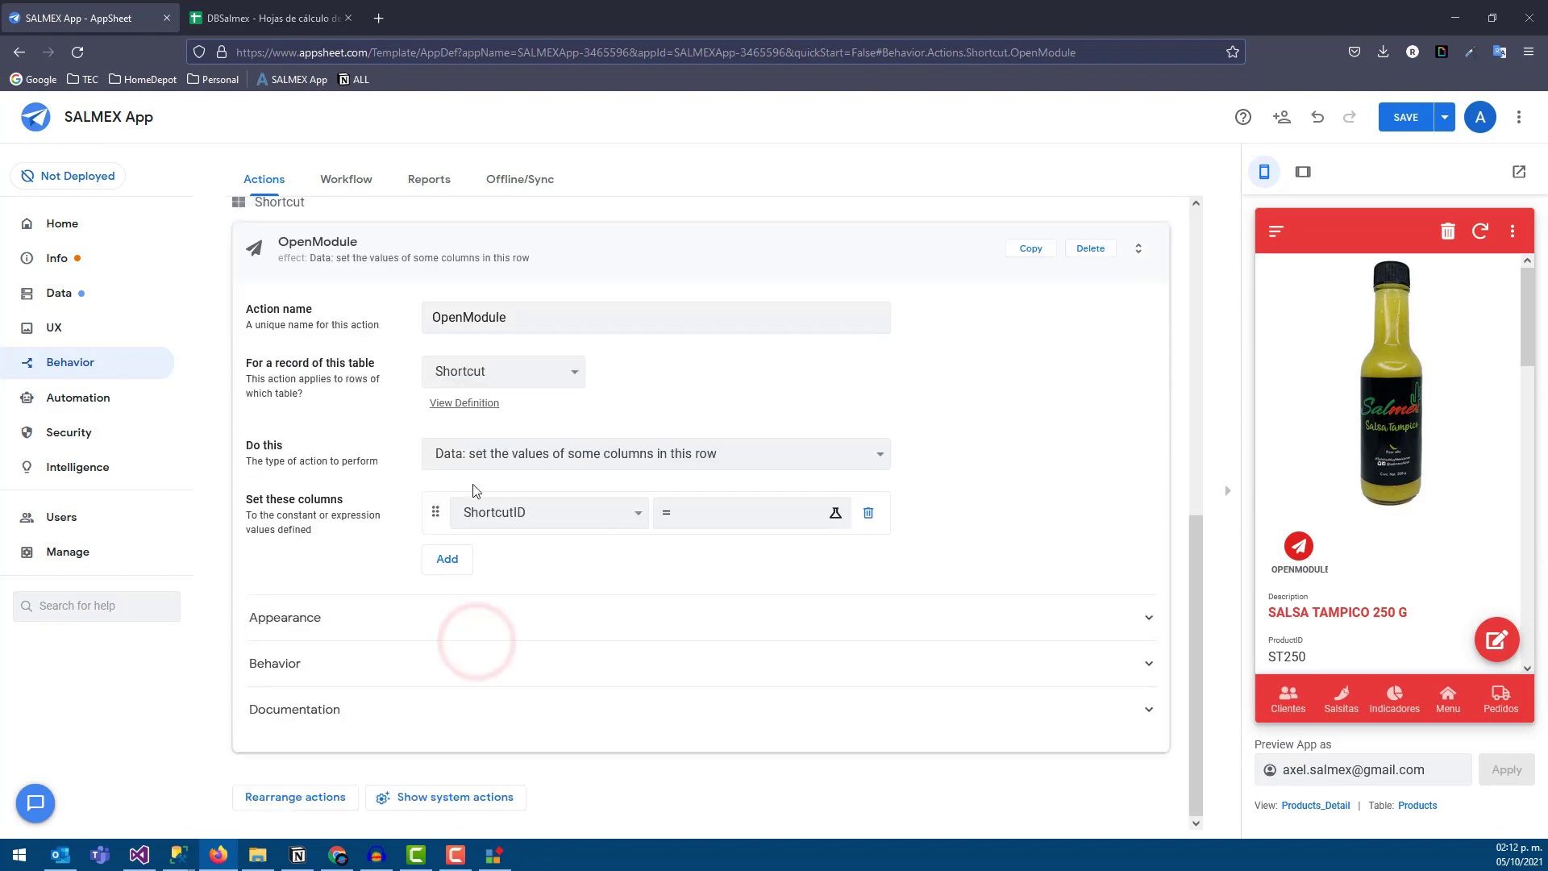
left_click(732, 452)
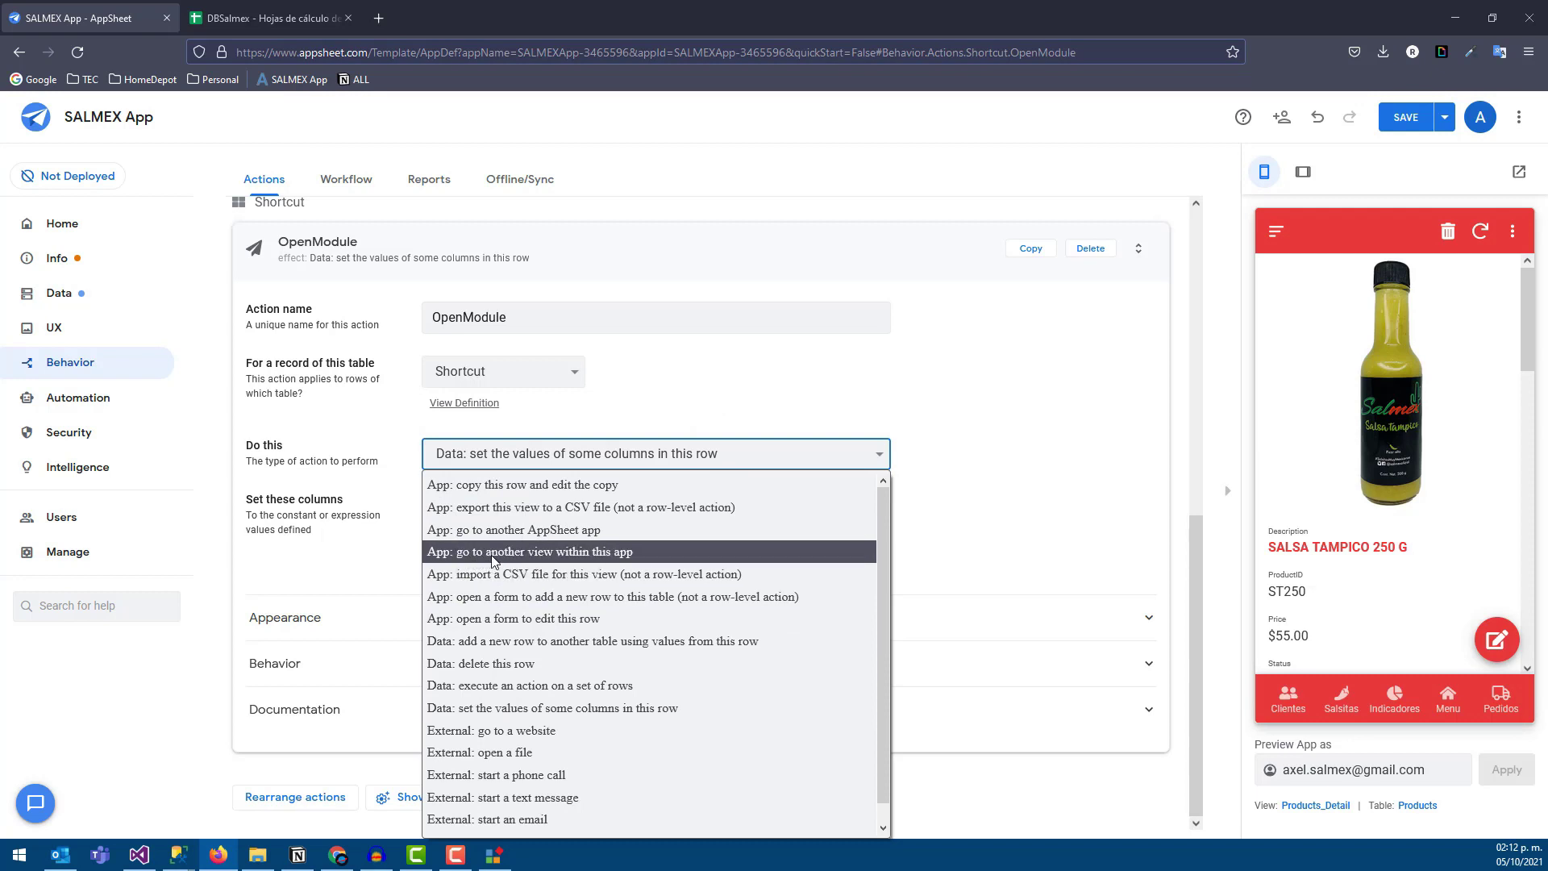
left_click(614, 555)
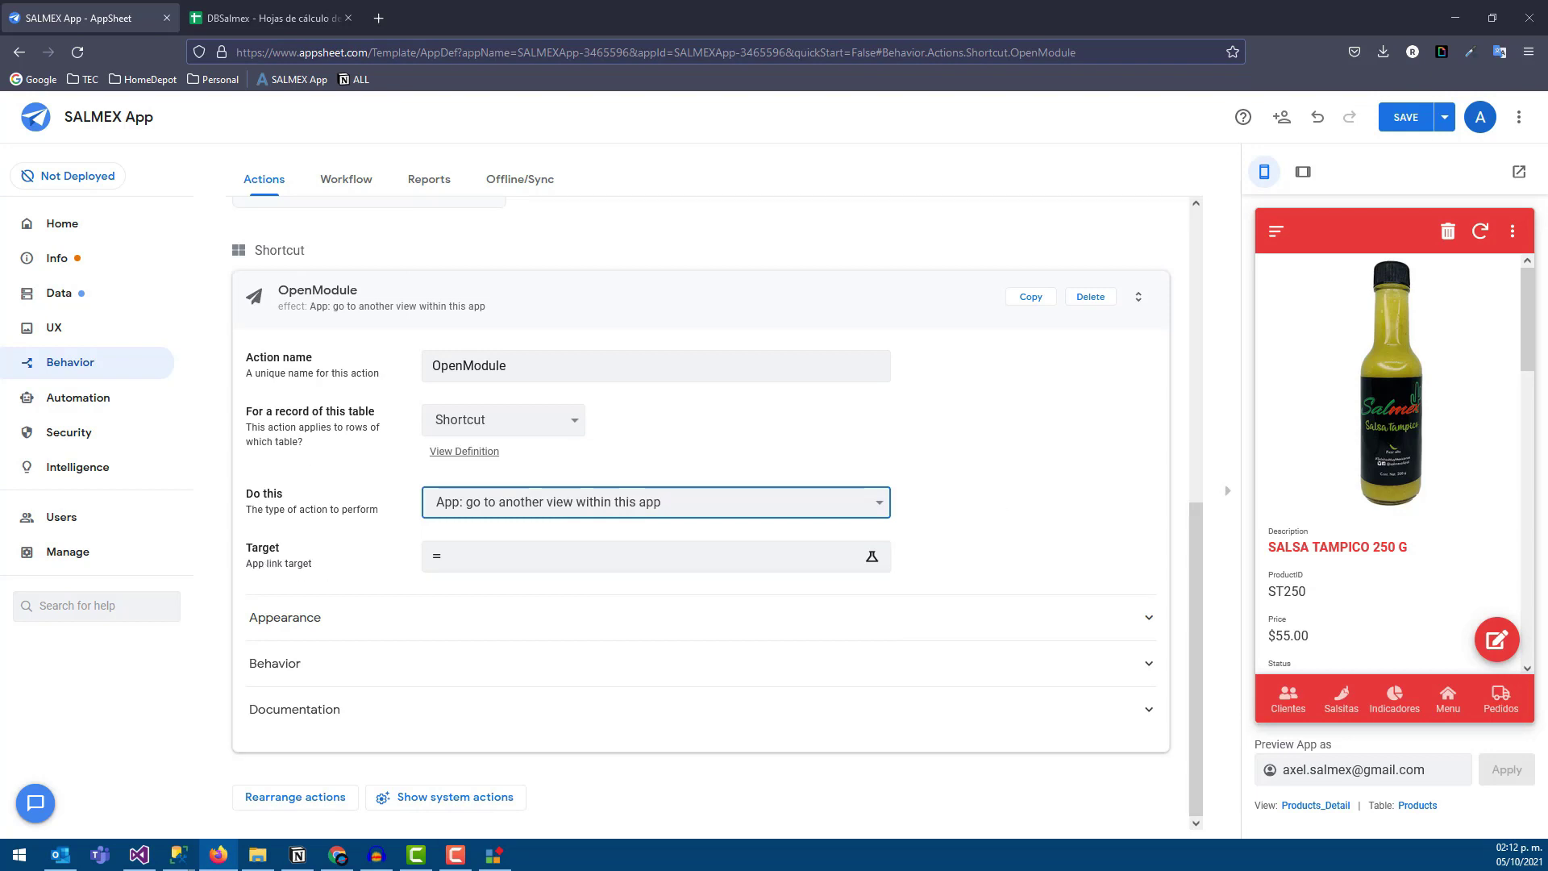
left_click(549, 565)
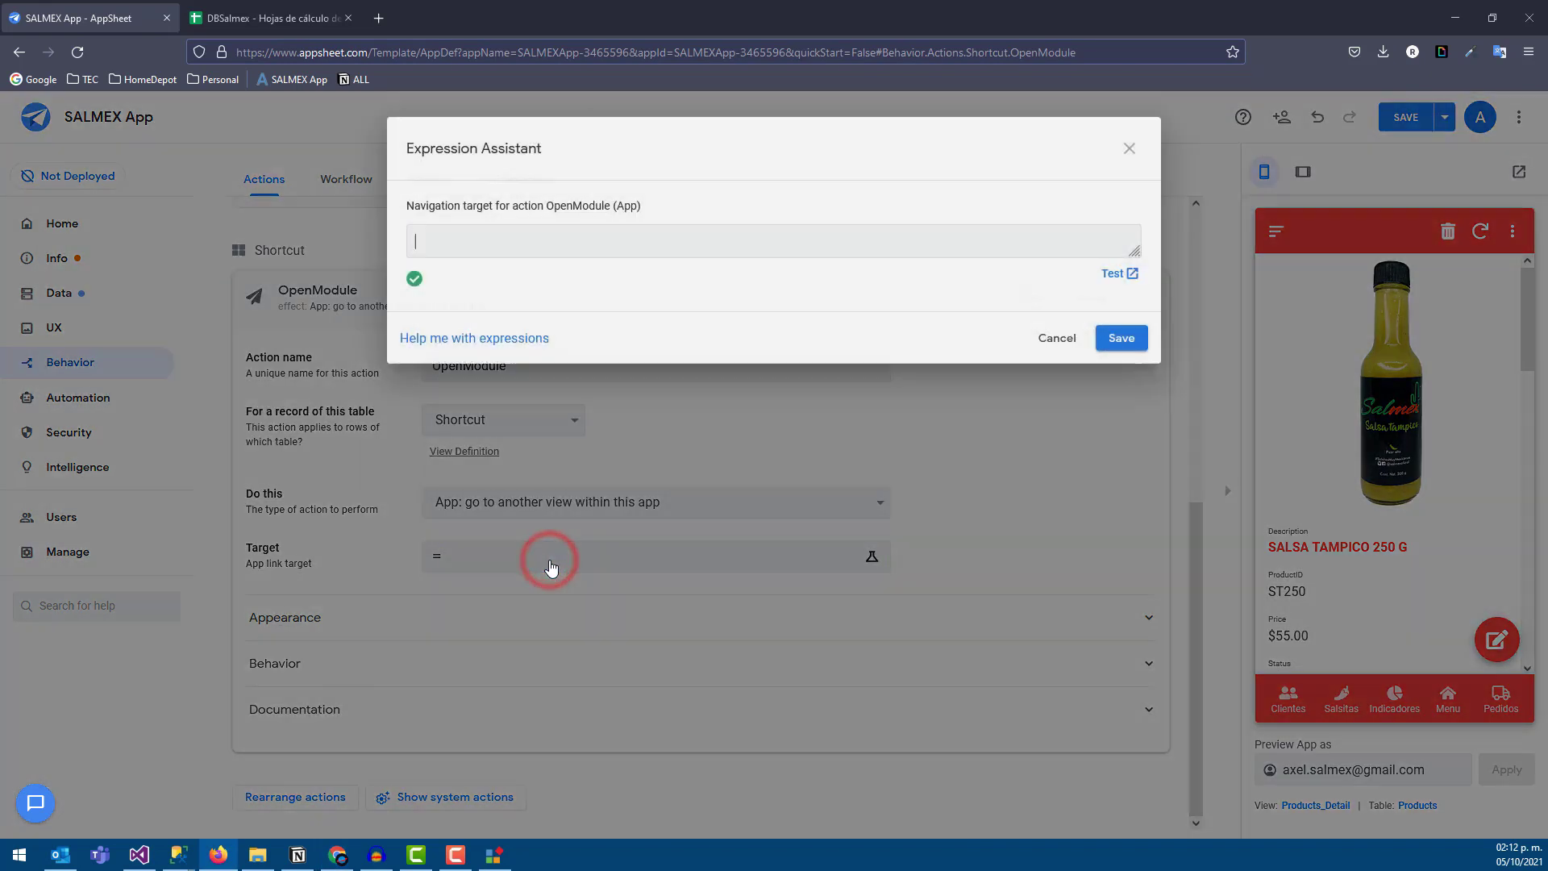
- Browse the List, Other and Text function categories in the Expression Assistant
key("alt+Tab")
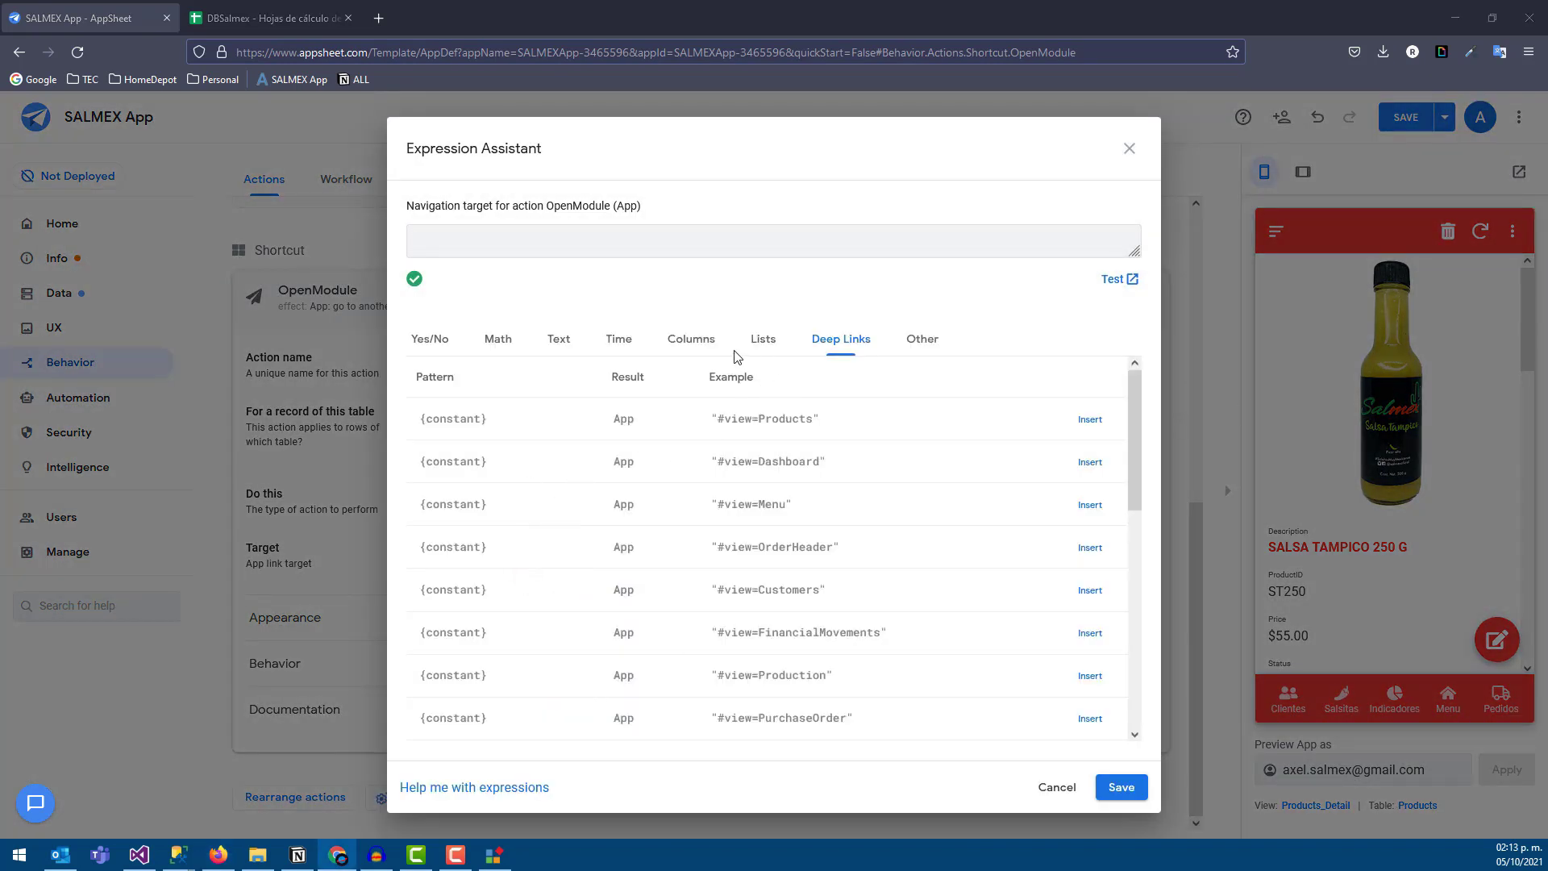
scroll(564, 484, "down", 2)
scroll(564, 468, "down", 2)
left_click(764, 337)
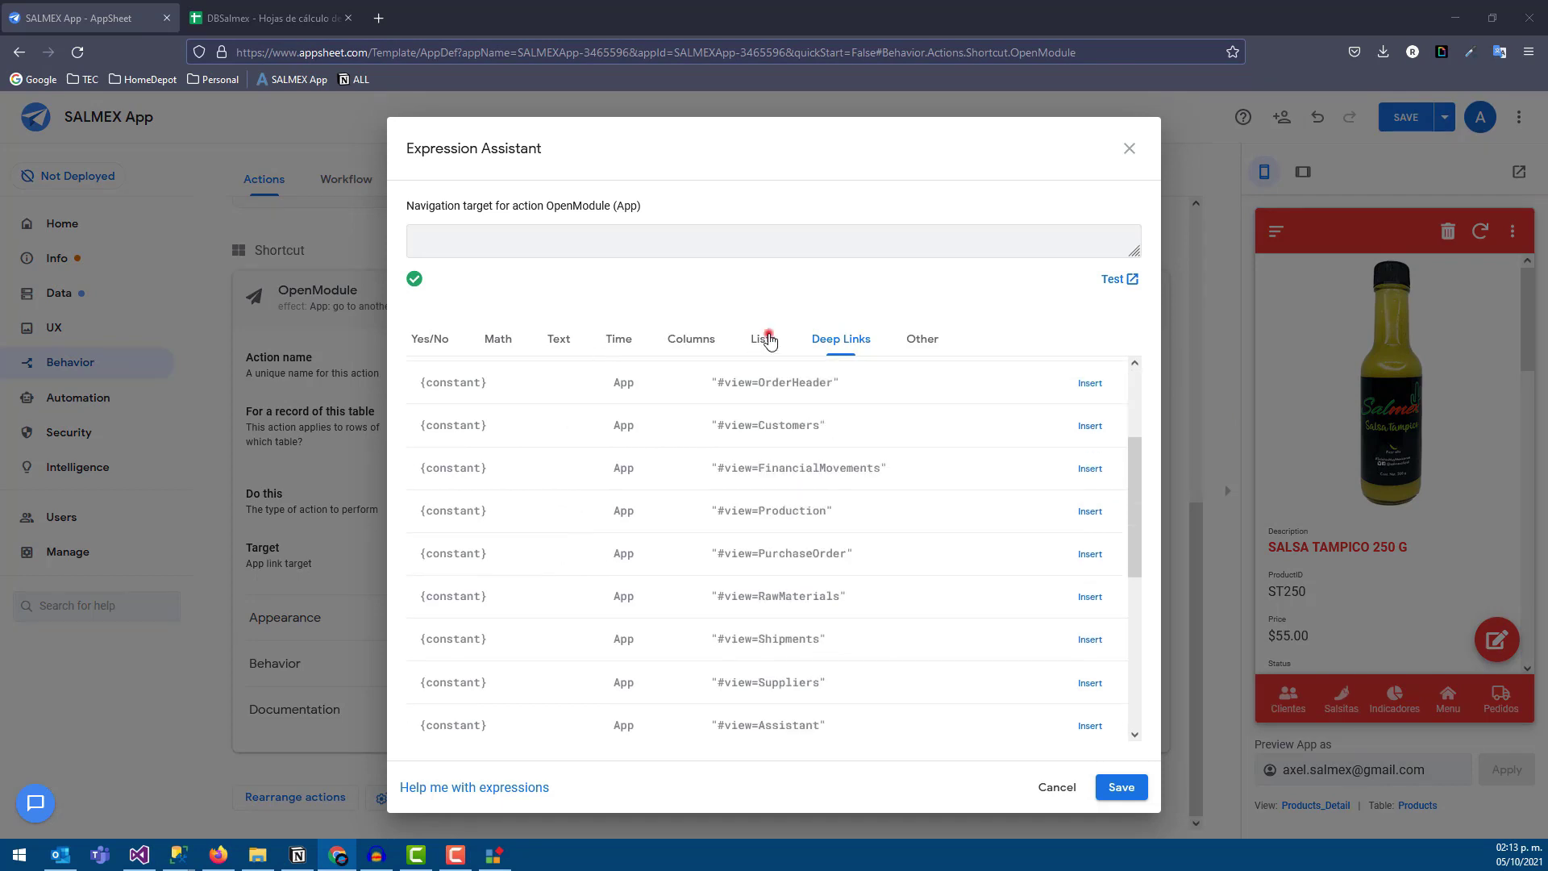
left_click(938, 337)
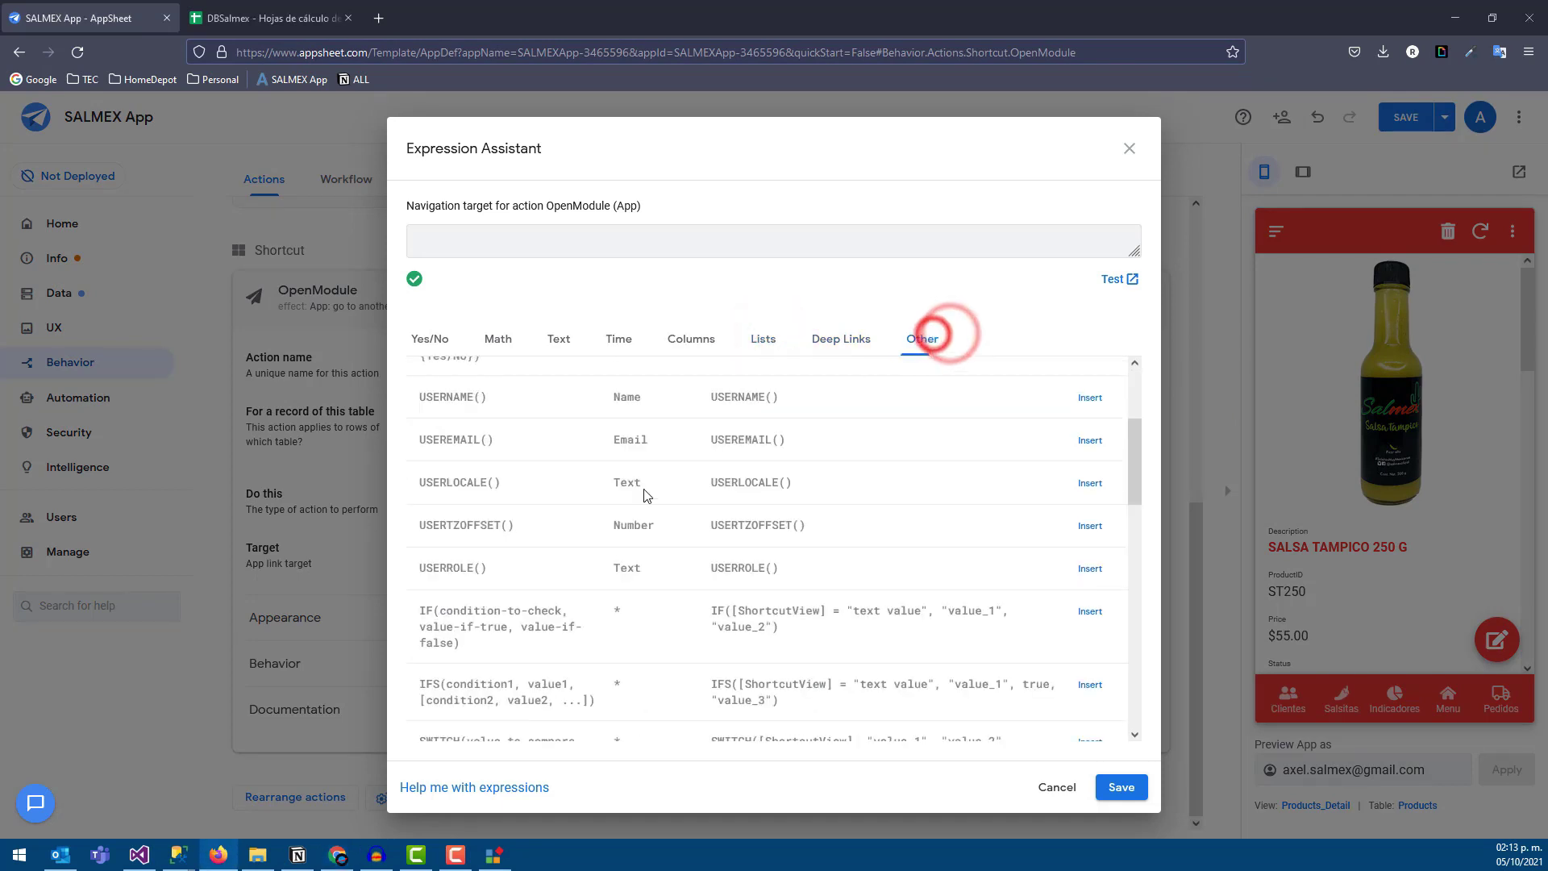
scroll(613, 532, "down", 2)
scroll(596, 569, "down", 3)
scroll(598, 564, "down", 2)
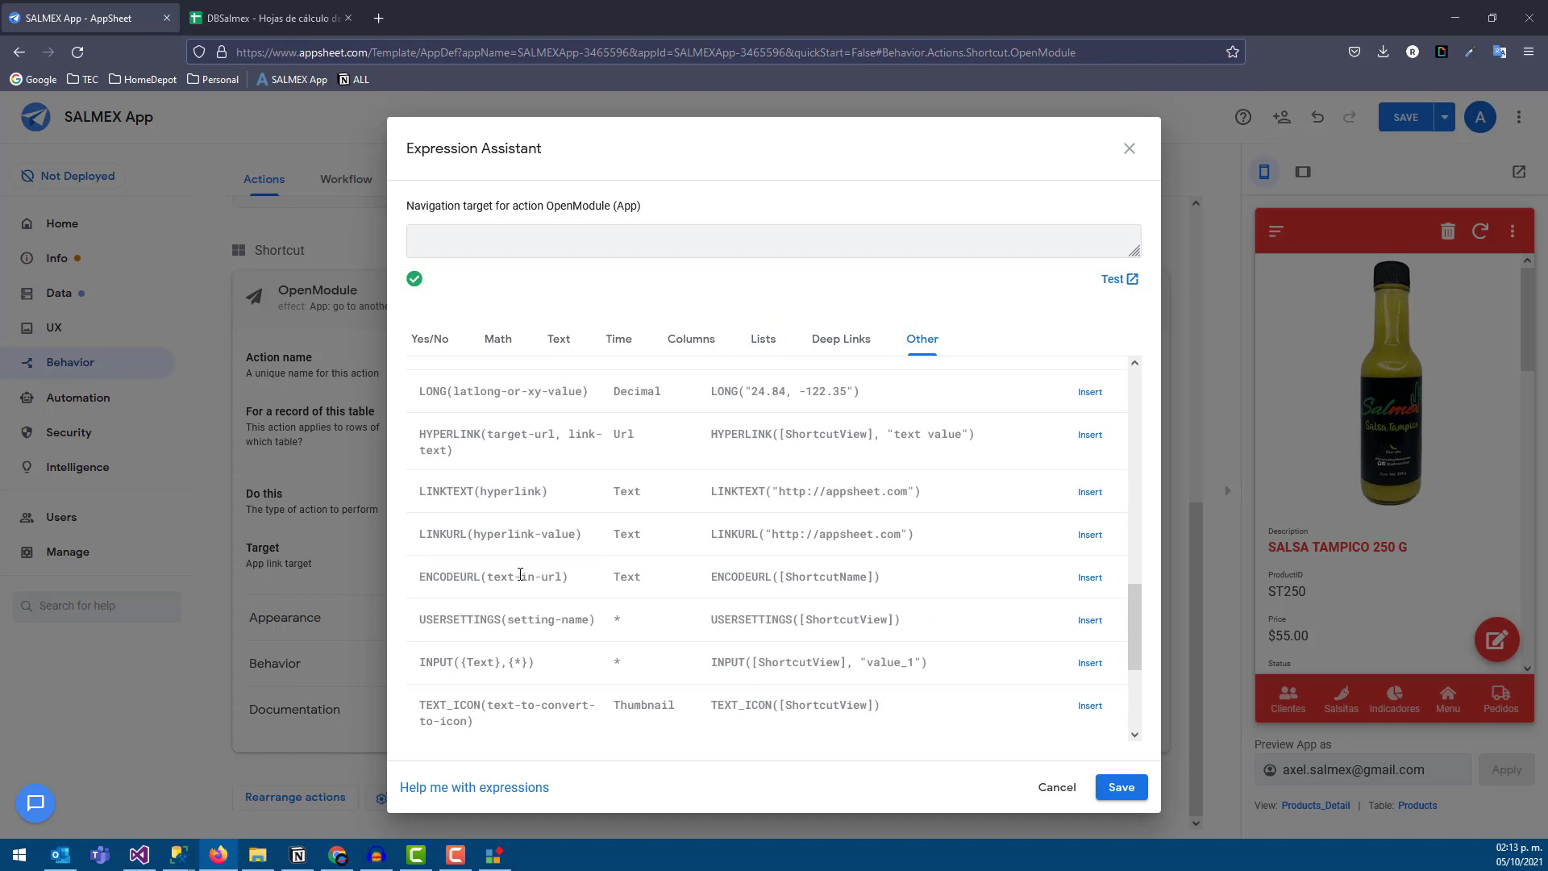
double_click(441, 534)
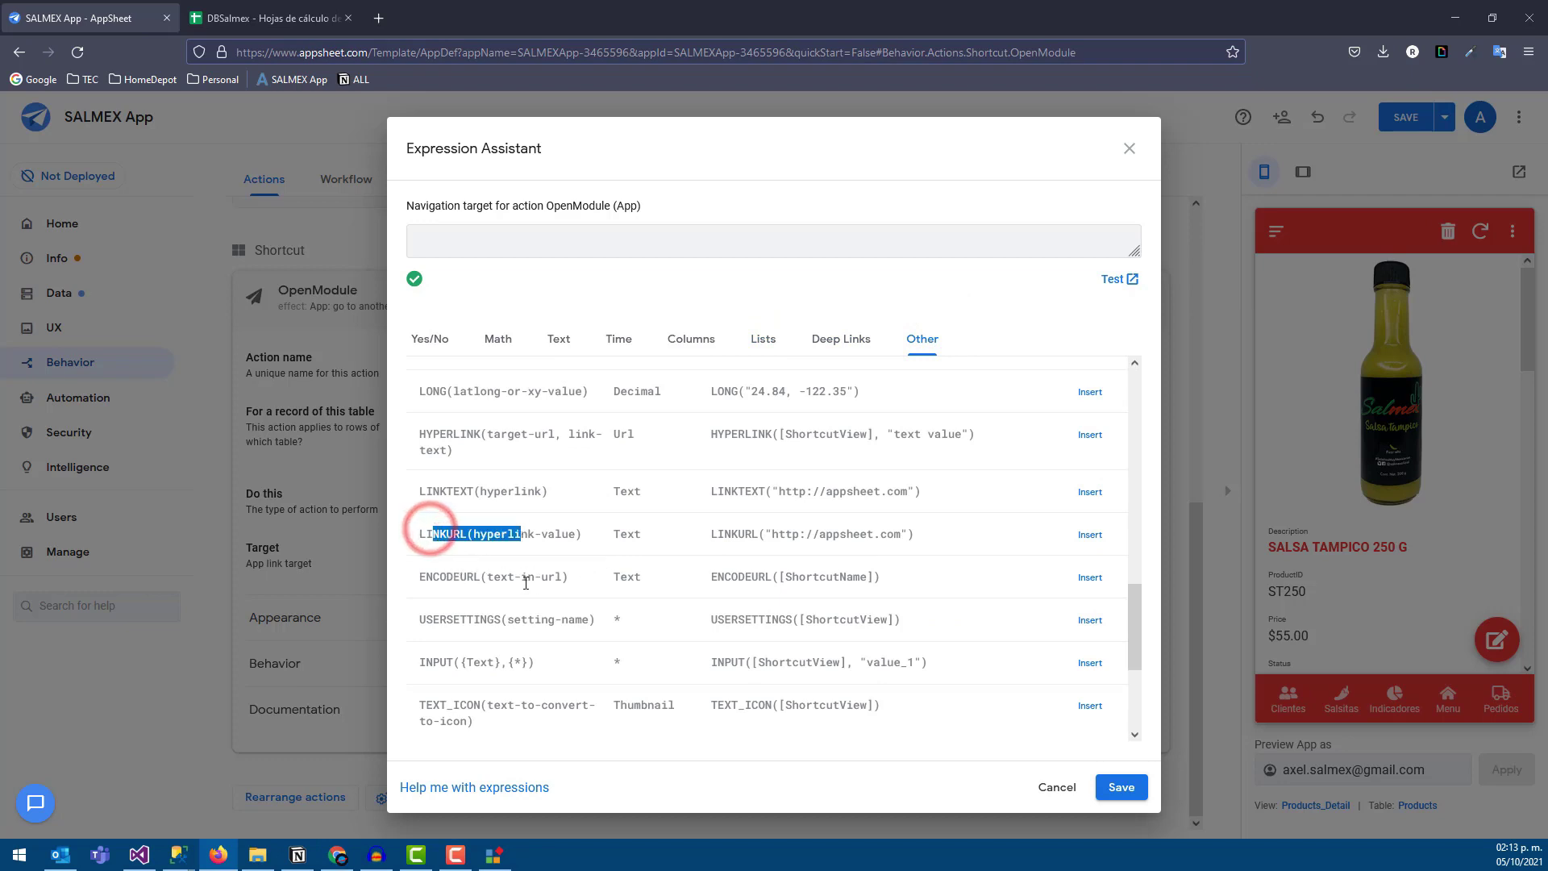
scroll(525, 587, "down", 2)
scroll(516, 621, "down", 2)
scroll(500, 659, "up", 2)
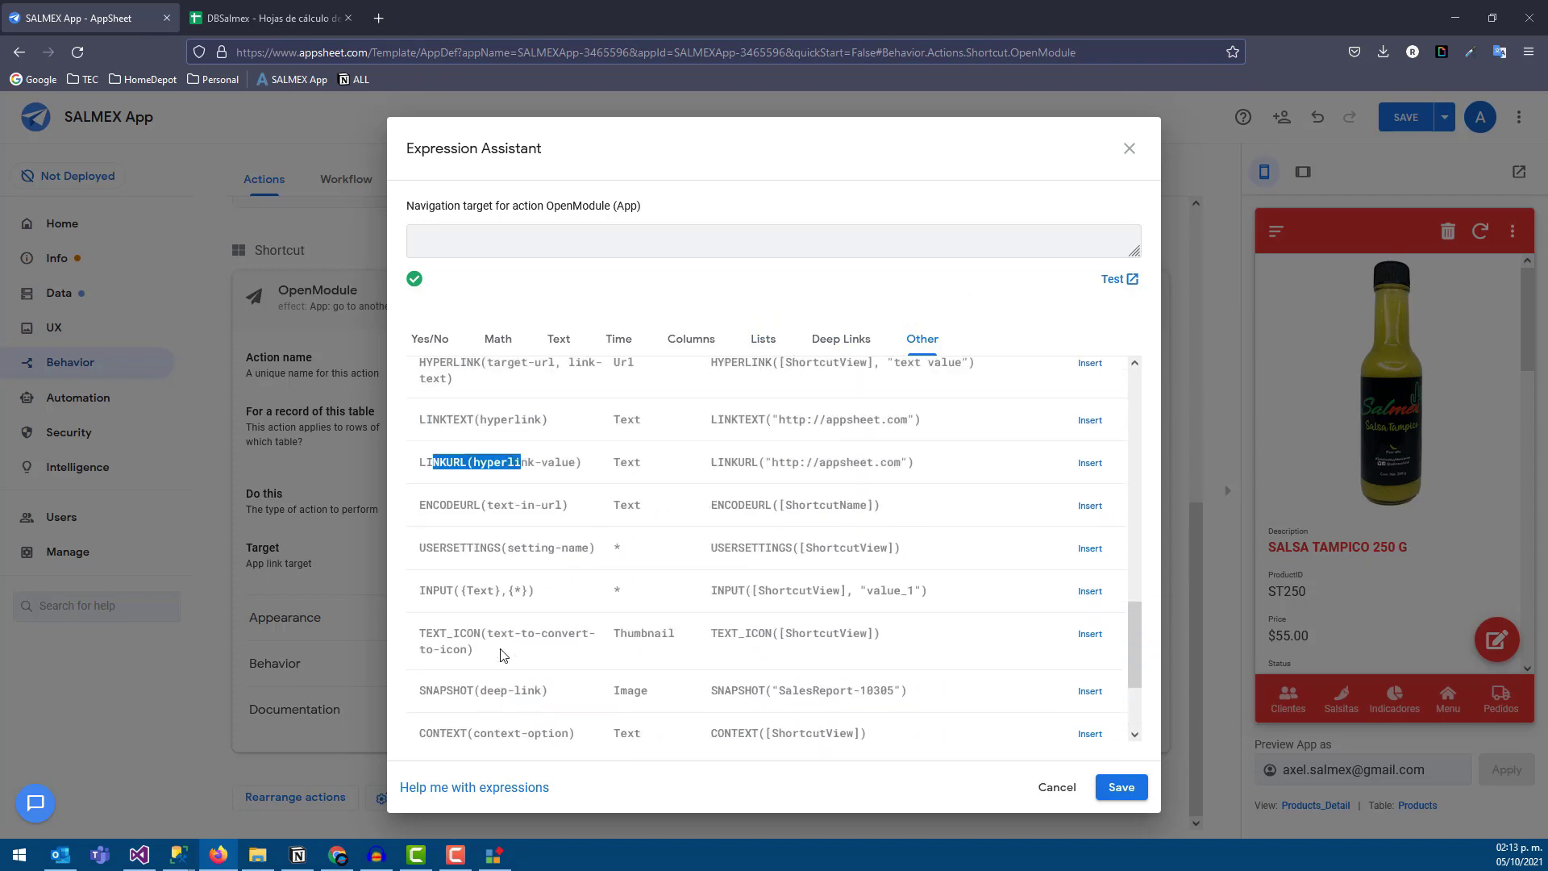
scroll(499, 649, "up", 2)
scroll(496, 641, "up", 2)
scroll(532, 565, "up", 2)
left_click(765, 341)
left_click(560, 342)
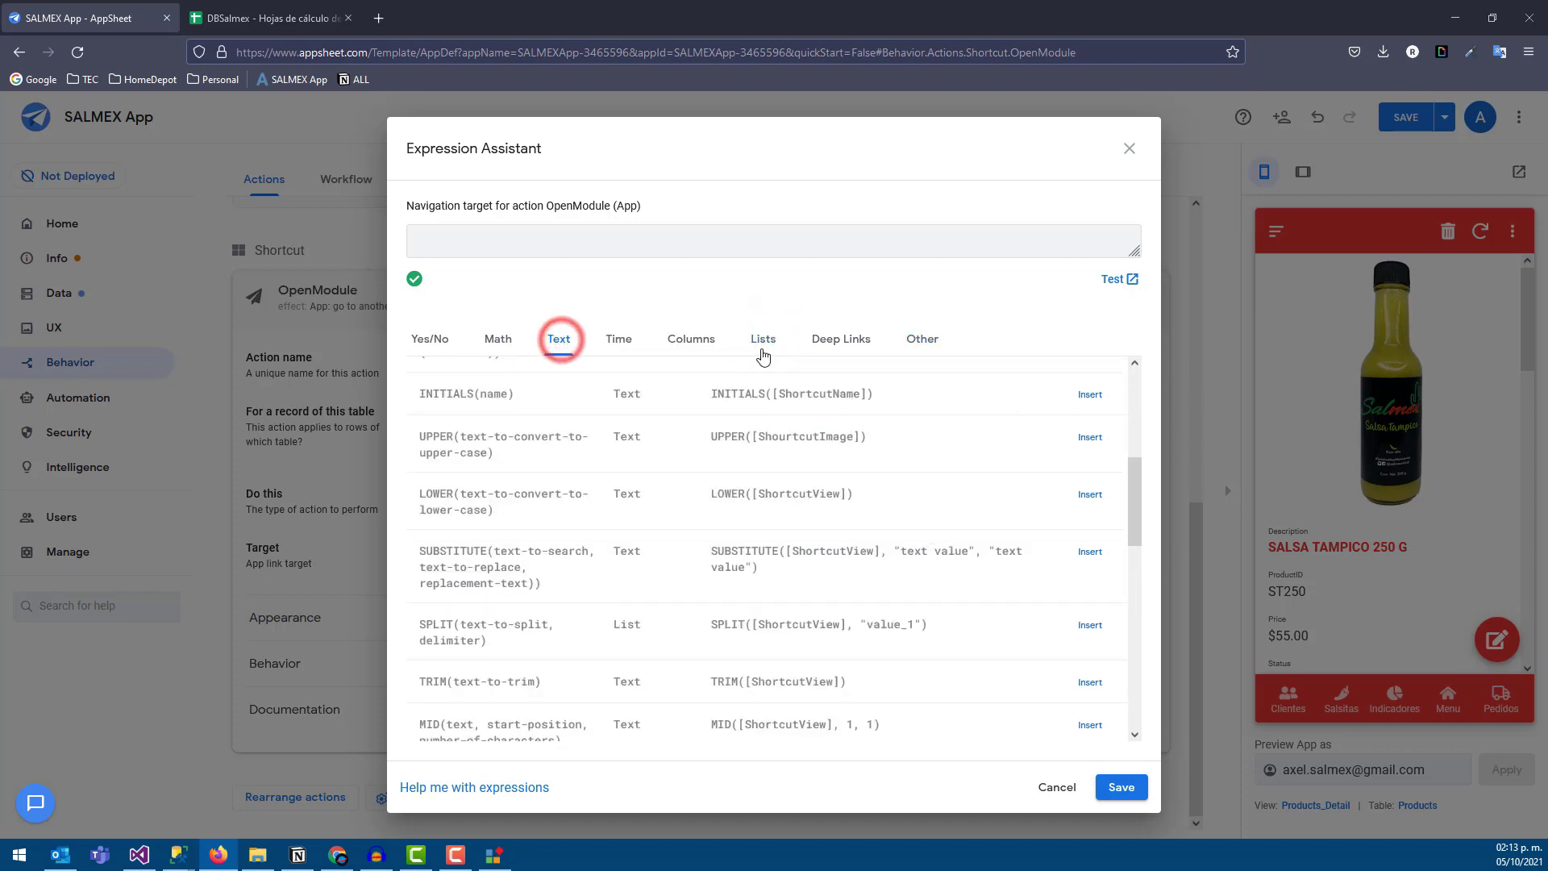
- Paste LINKTOVIEW([ModuloView]) into the target expression and delete the invalid ModuloView reference
left_click(525, 235)
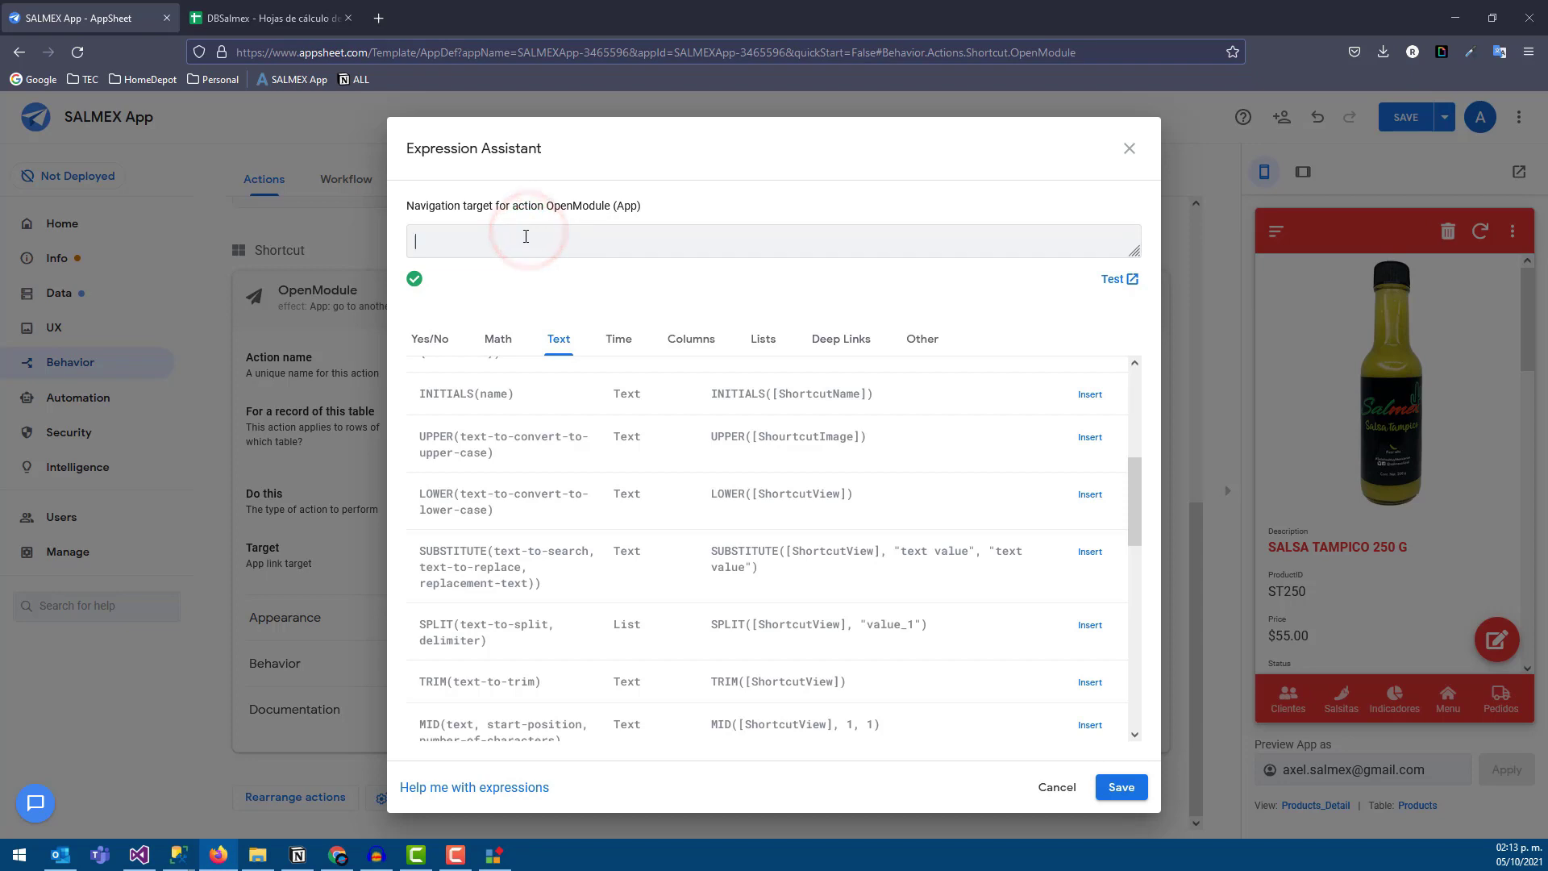
type("LINKTOVIEW([ModuloView])")
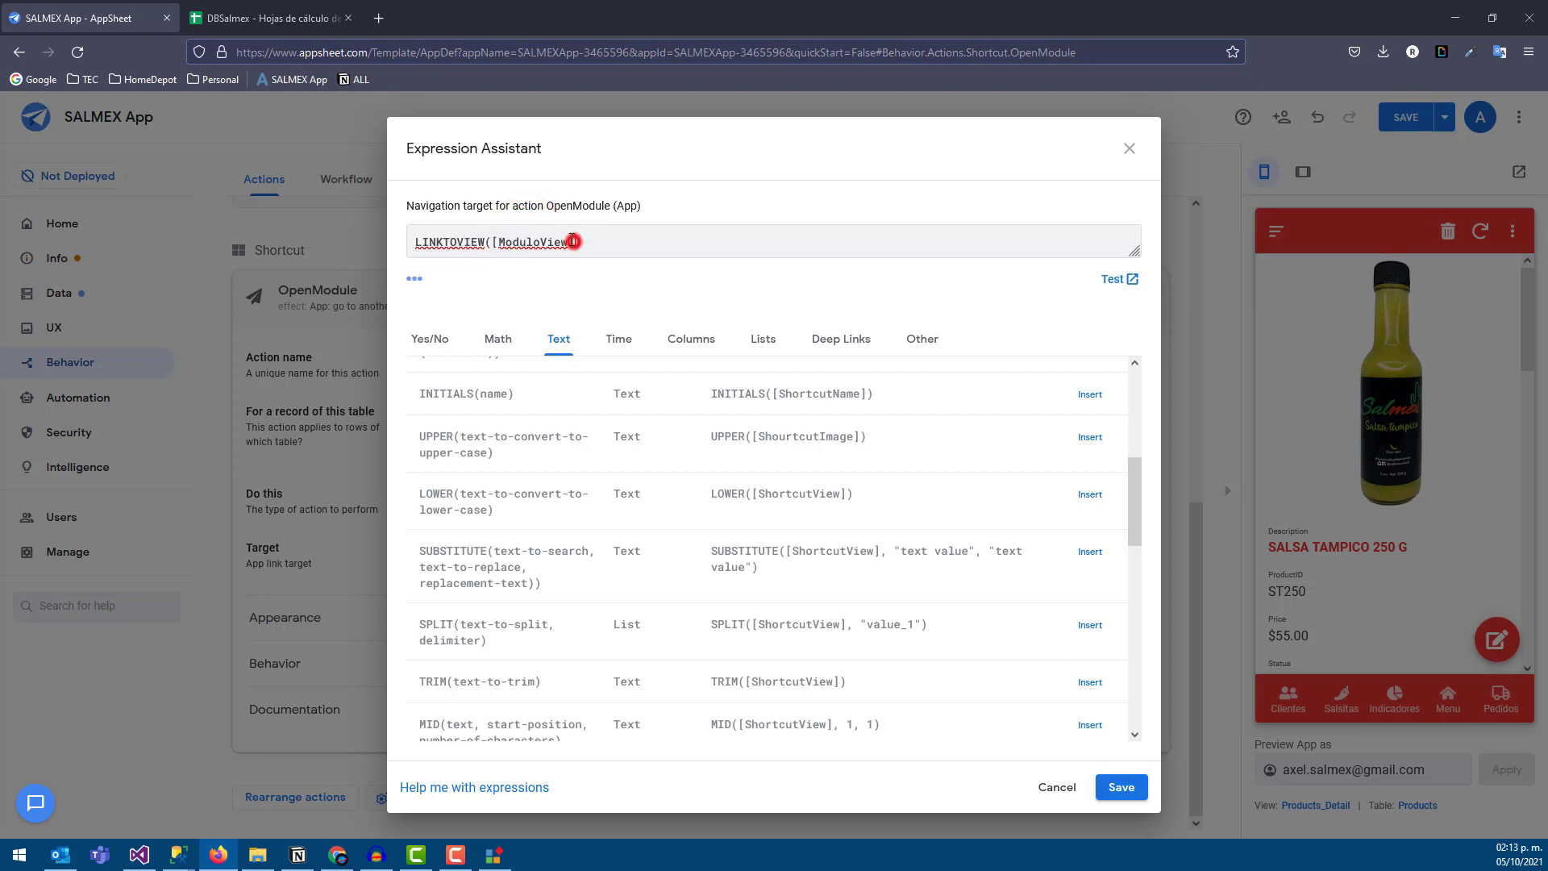
left_click_drag(415, 241, 482, 243)
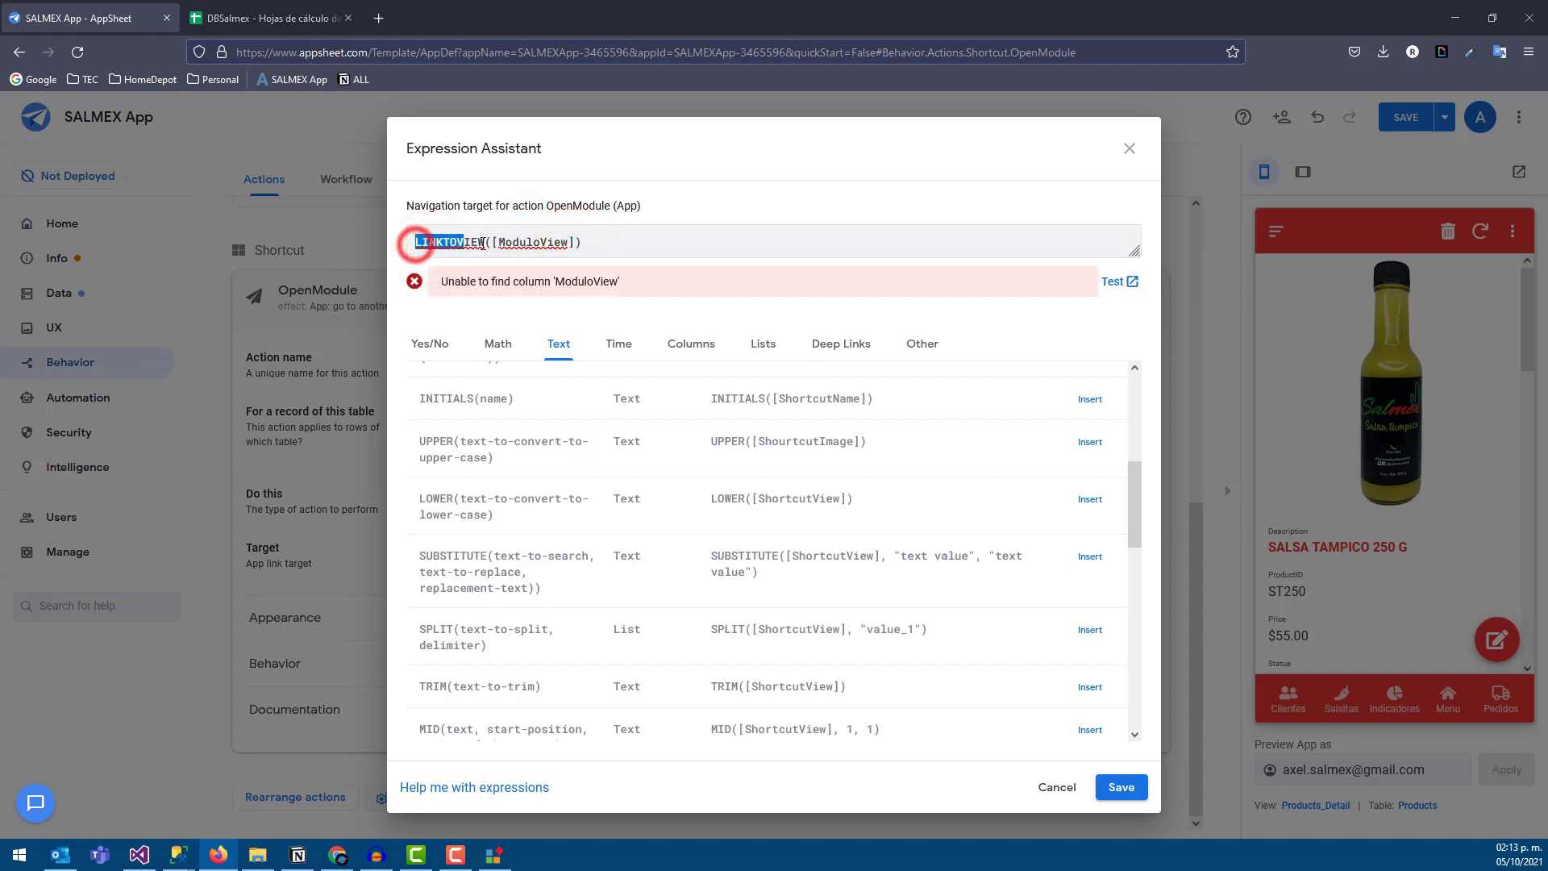
left_click(528, 242)
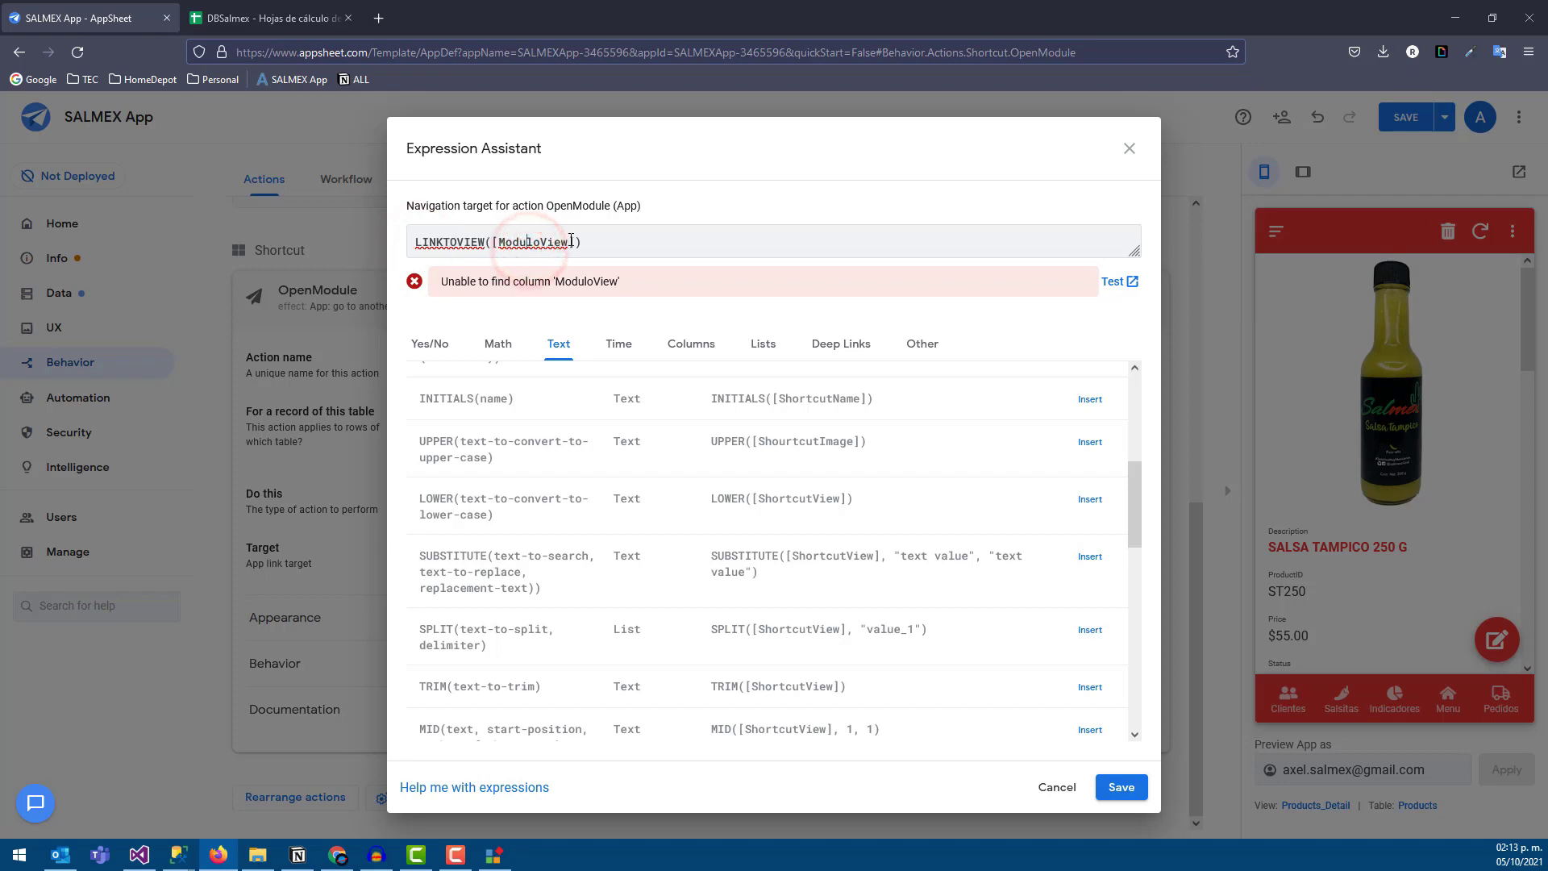
left_click_drag(571, 241, 496, 244)
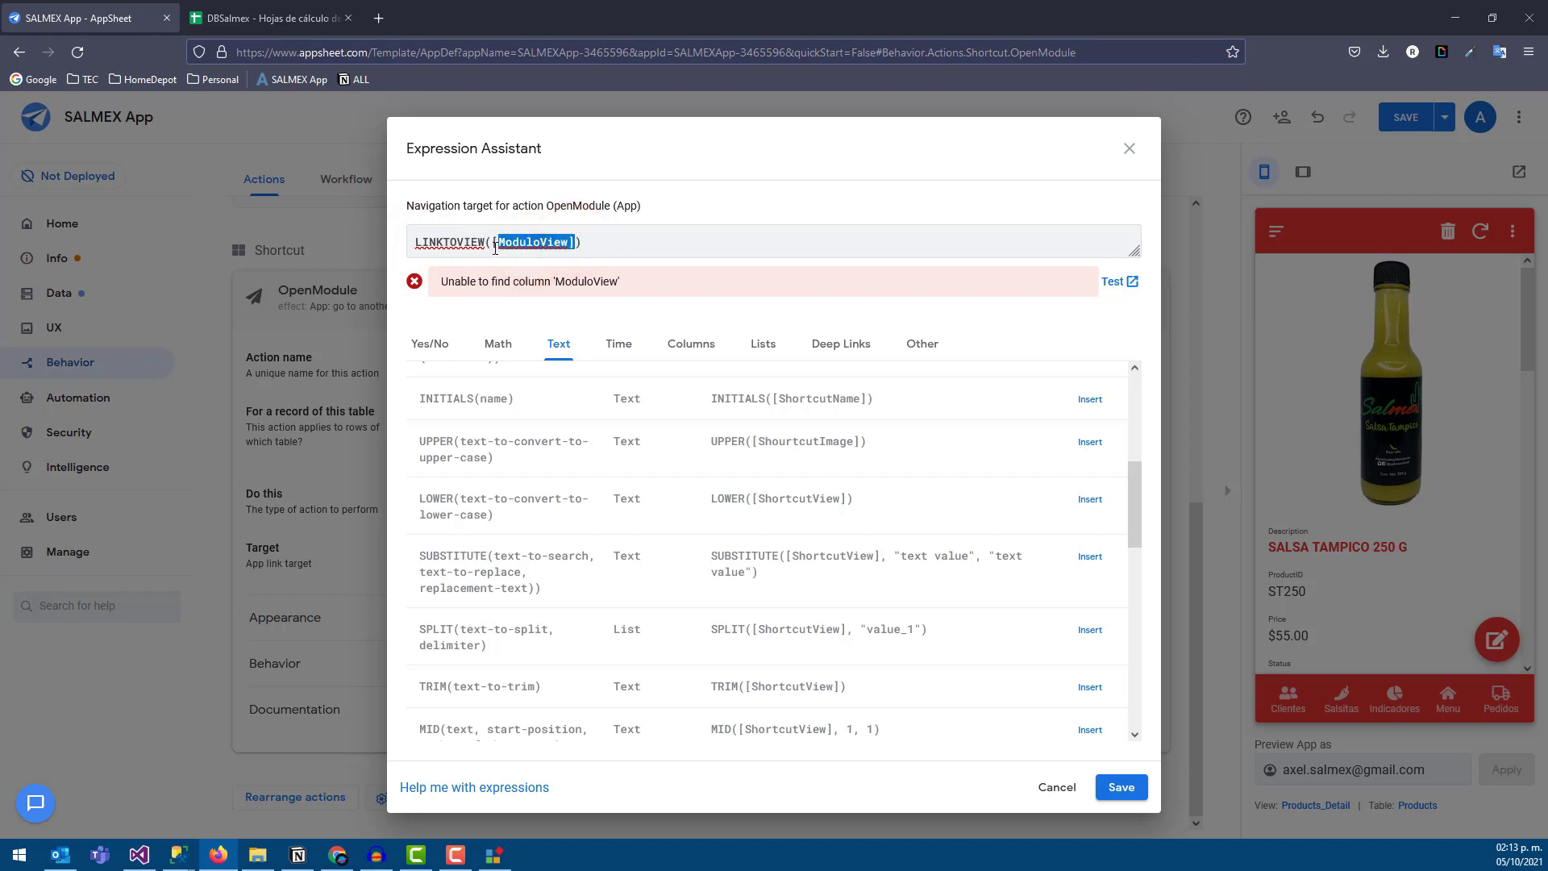
key("BackSpace")
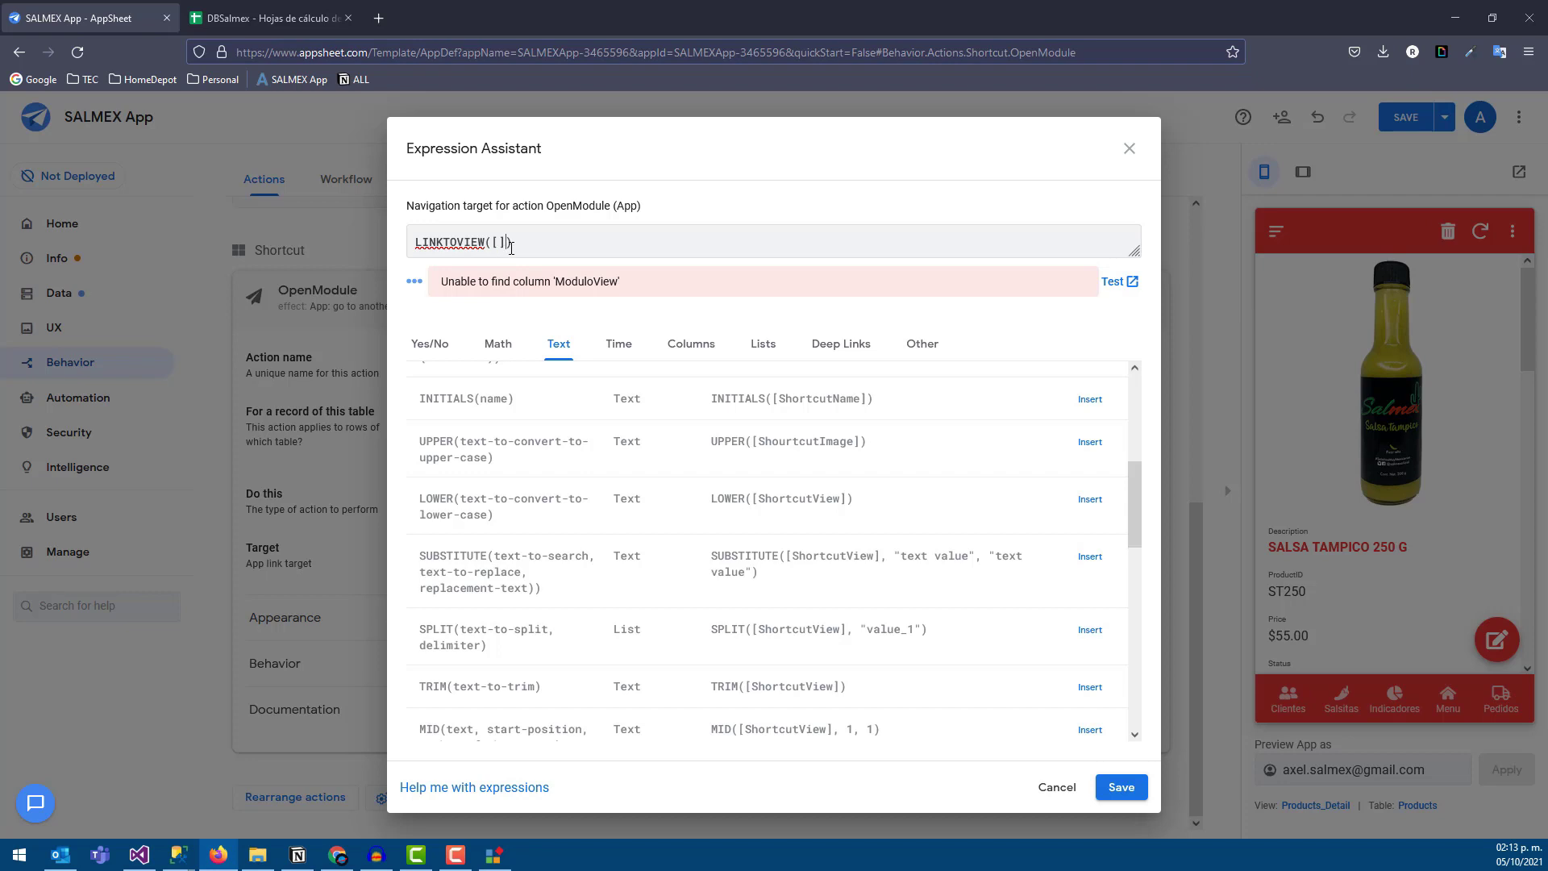
- Check the Shortcut table's available columns and the ShortcutView column in the DBSalmex sheet
left_click(680, 347)
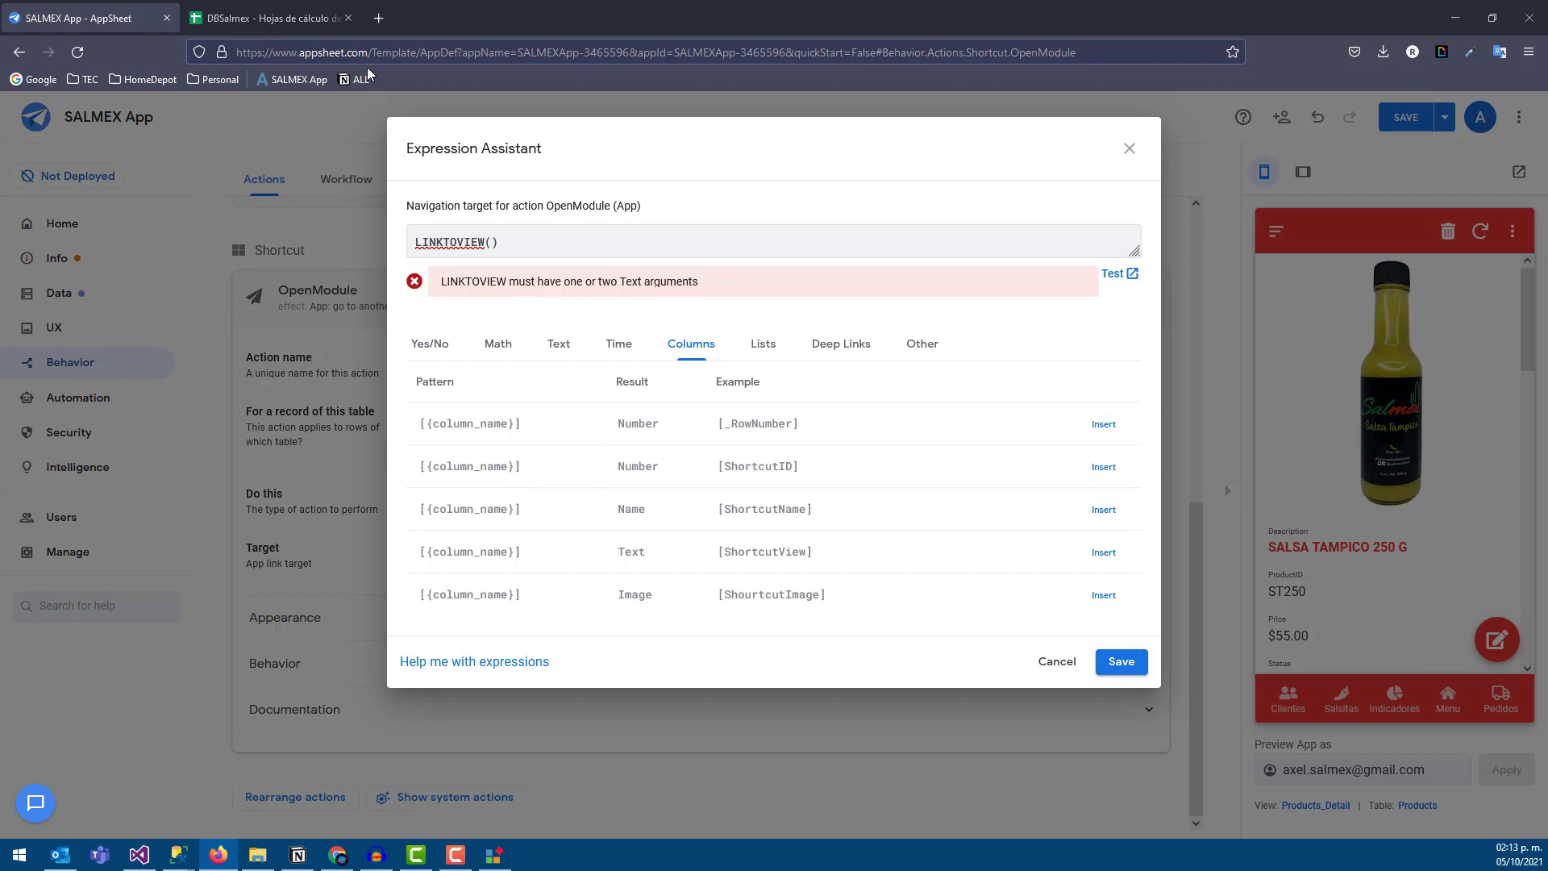
left_click(266, 18)
left_click(242, 237)
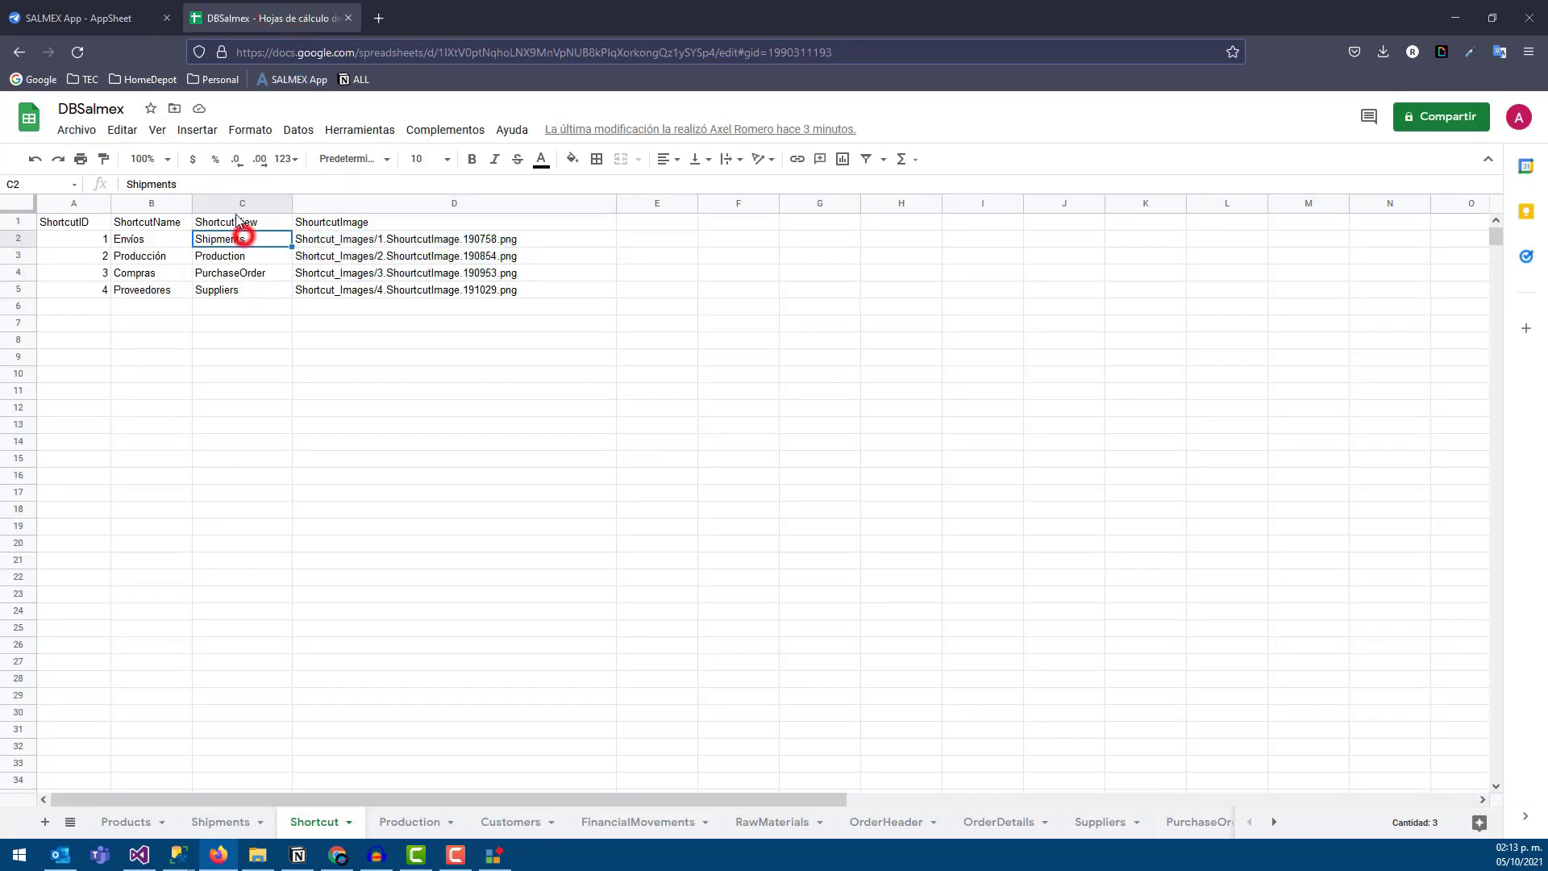
left_click(242, 204)
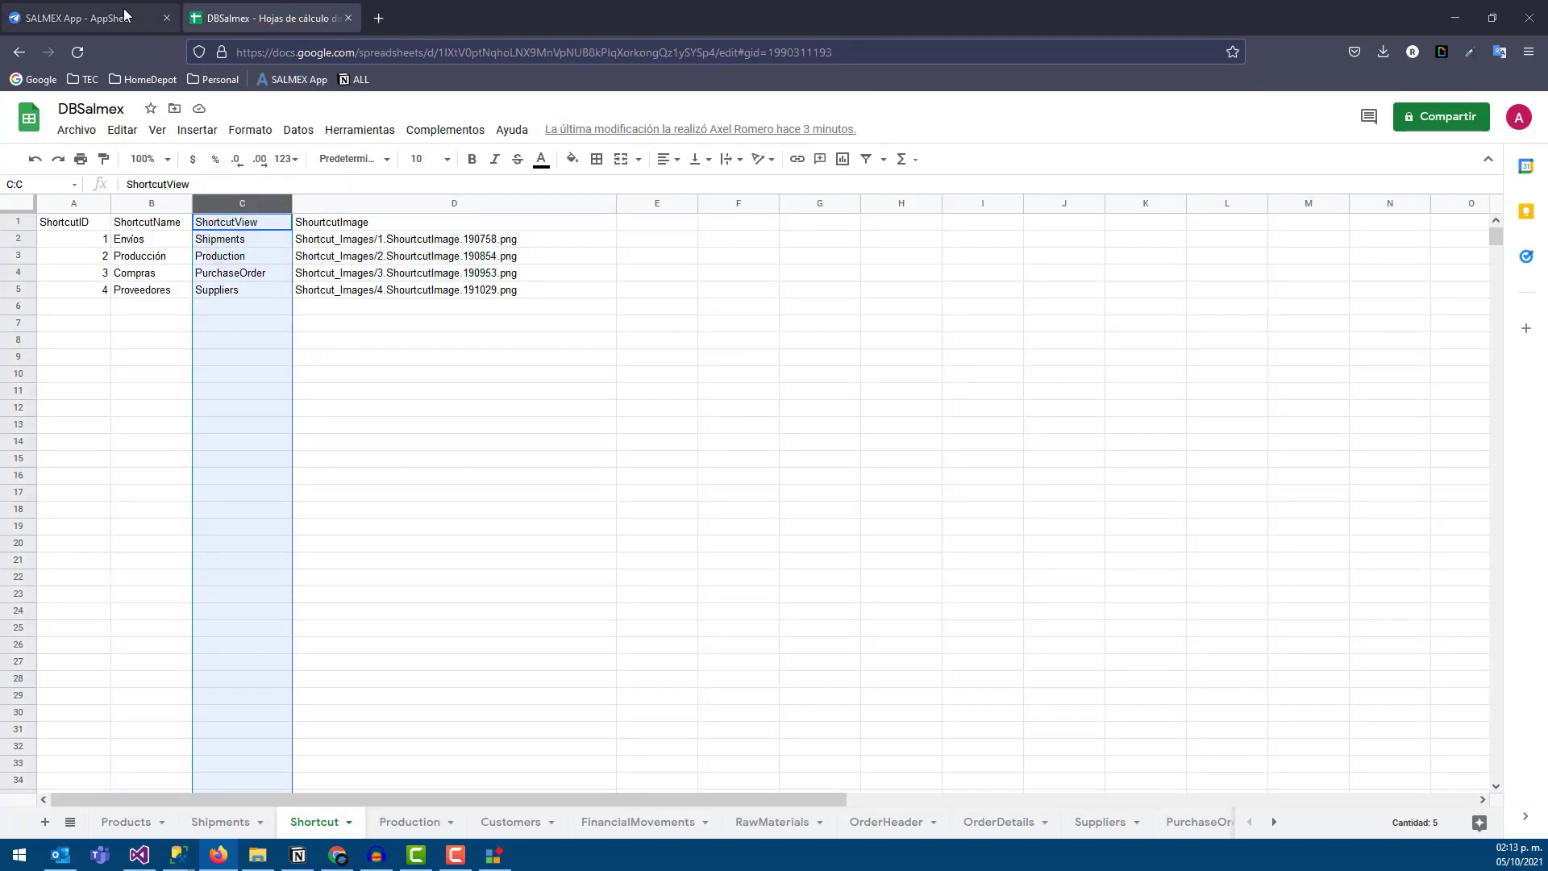
left_click(125, 13)
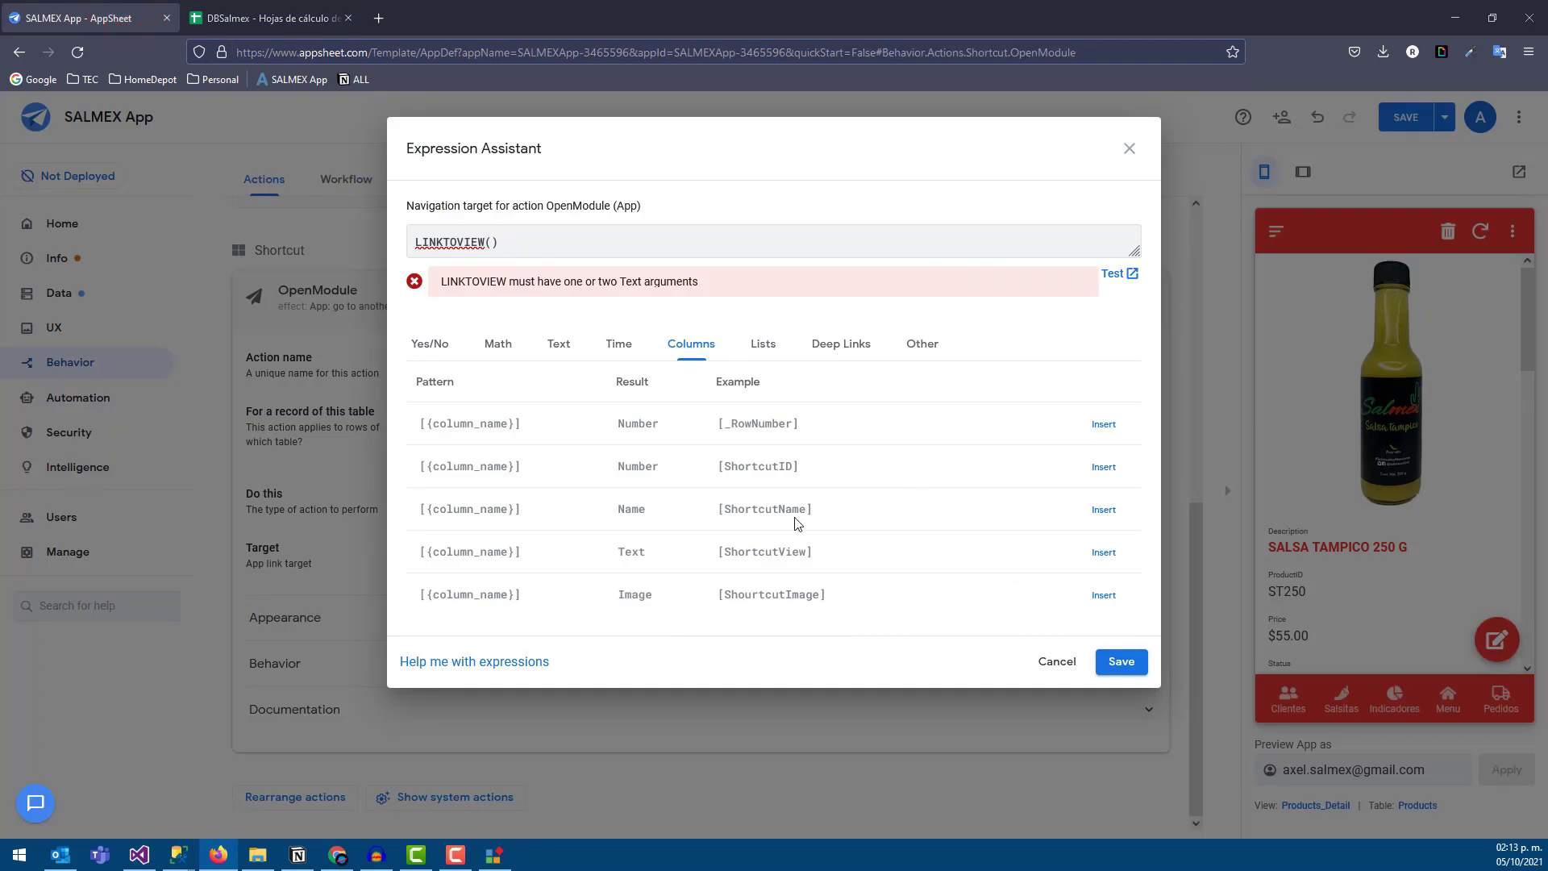
- Save LINKTOVIEW([ShortcutView]) as the OpenModule target and look over its Appearance and Behavior settings
left_click(1103, 553)
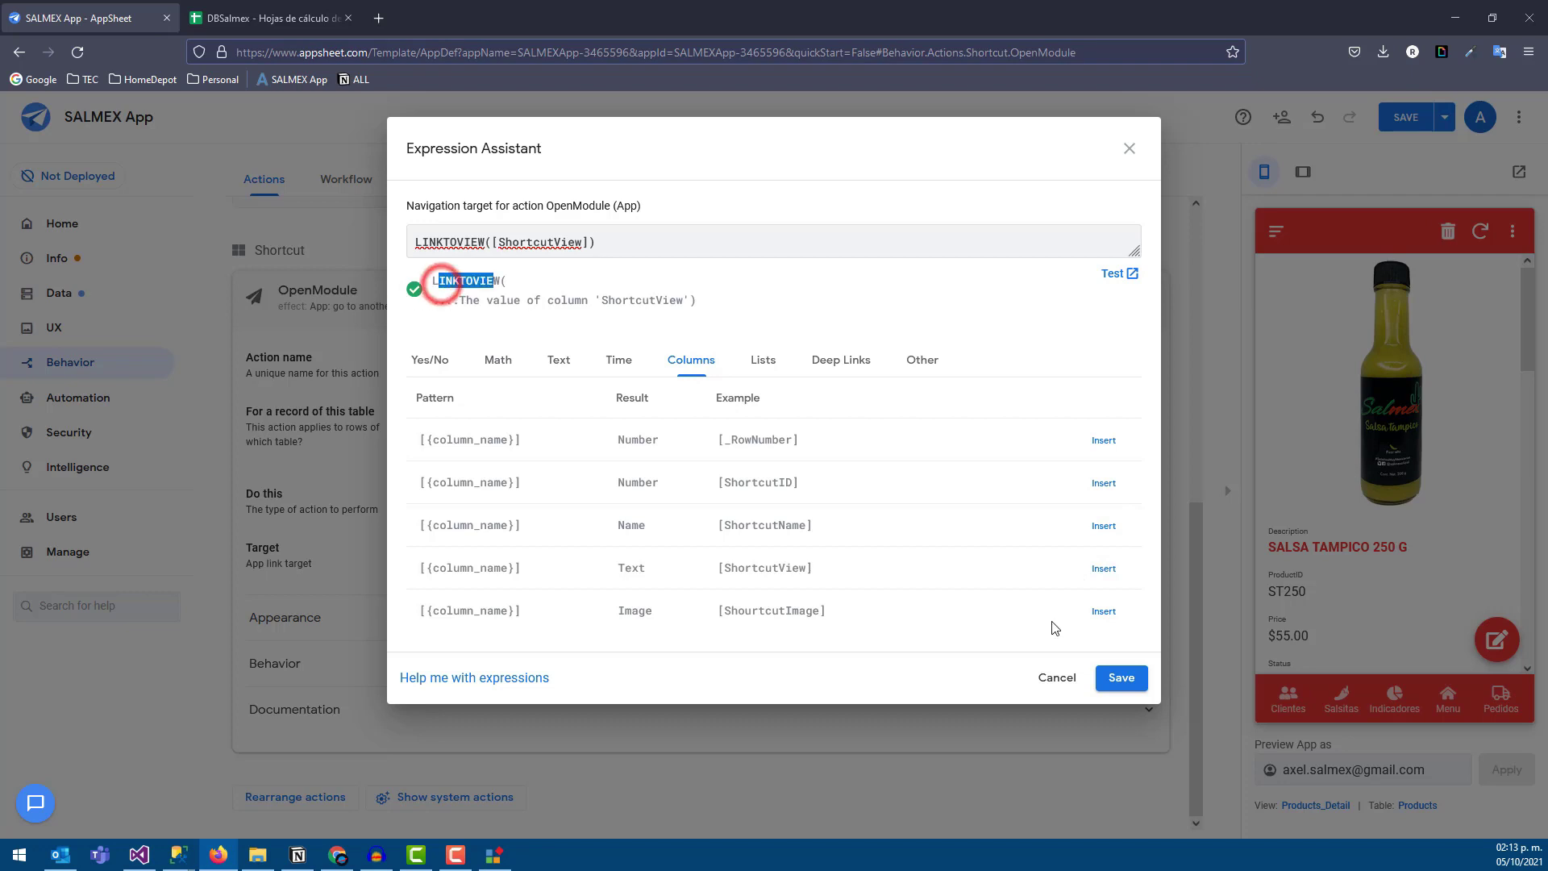
left_click(1119, 679)
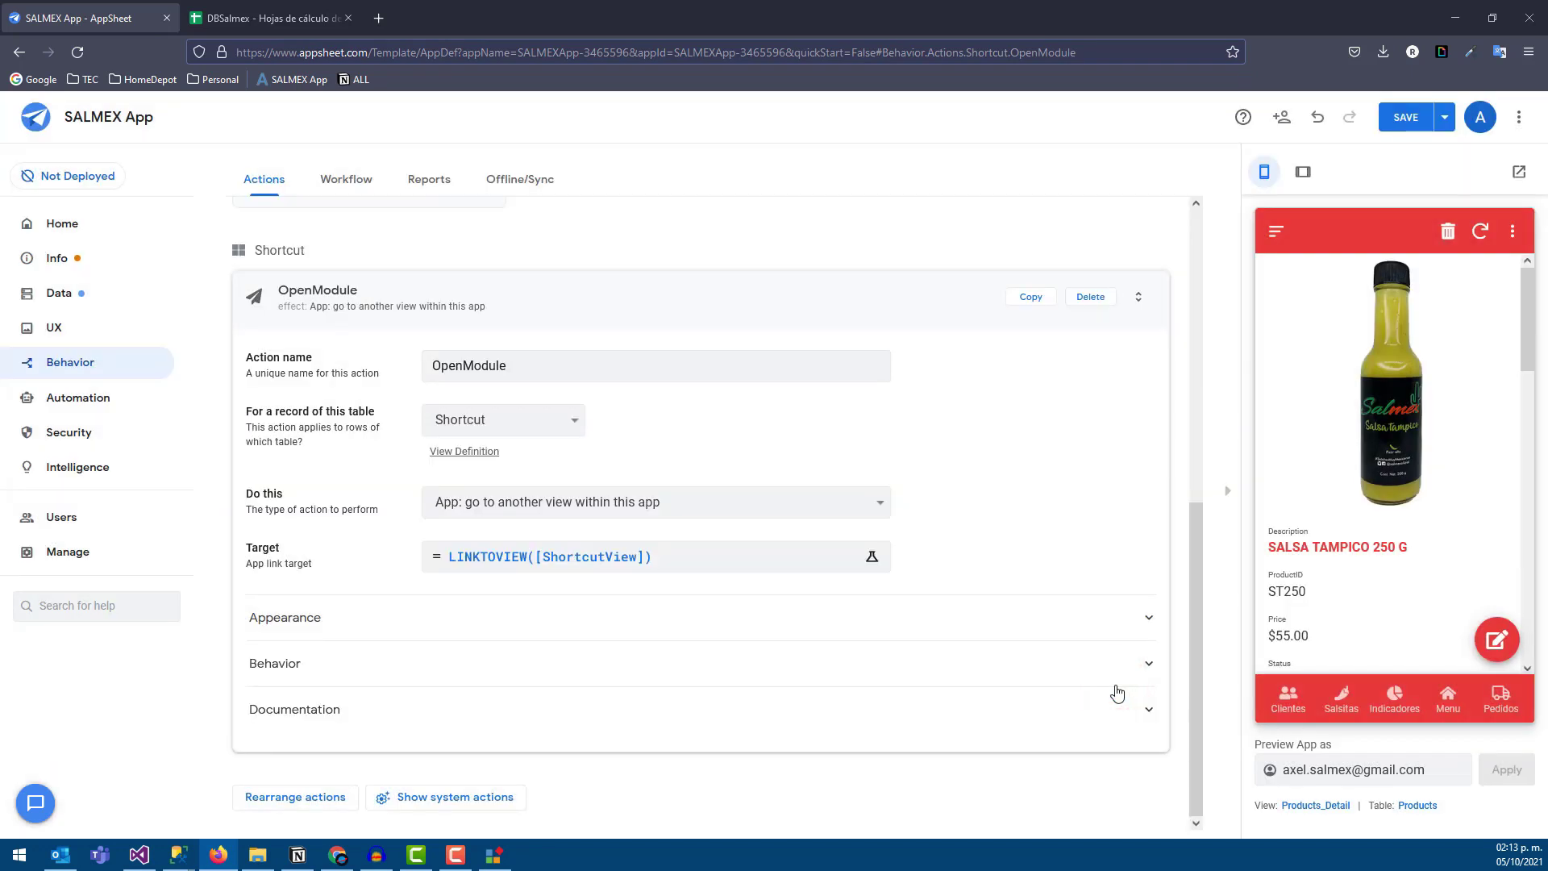
left_click(352, 629)
left_click(359, 629)
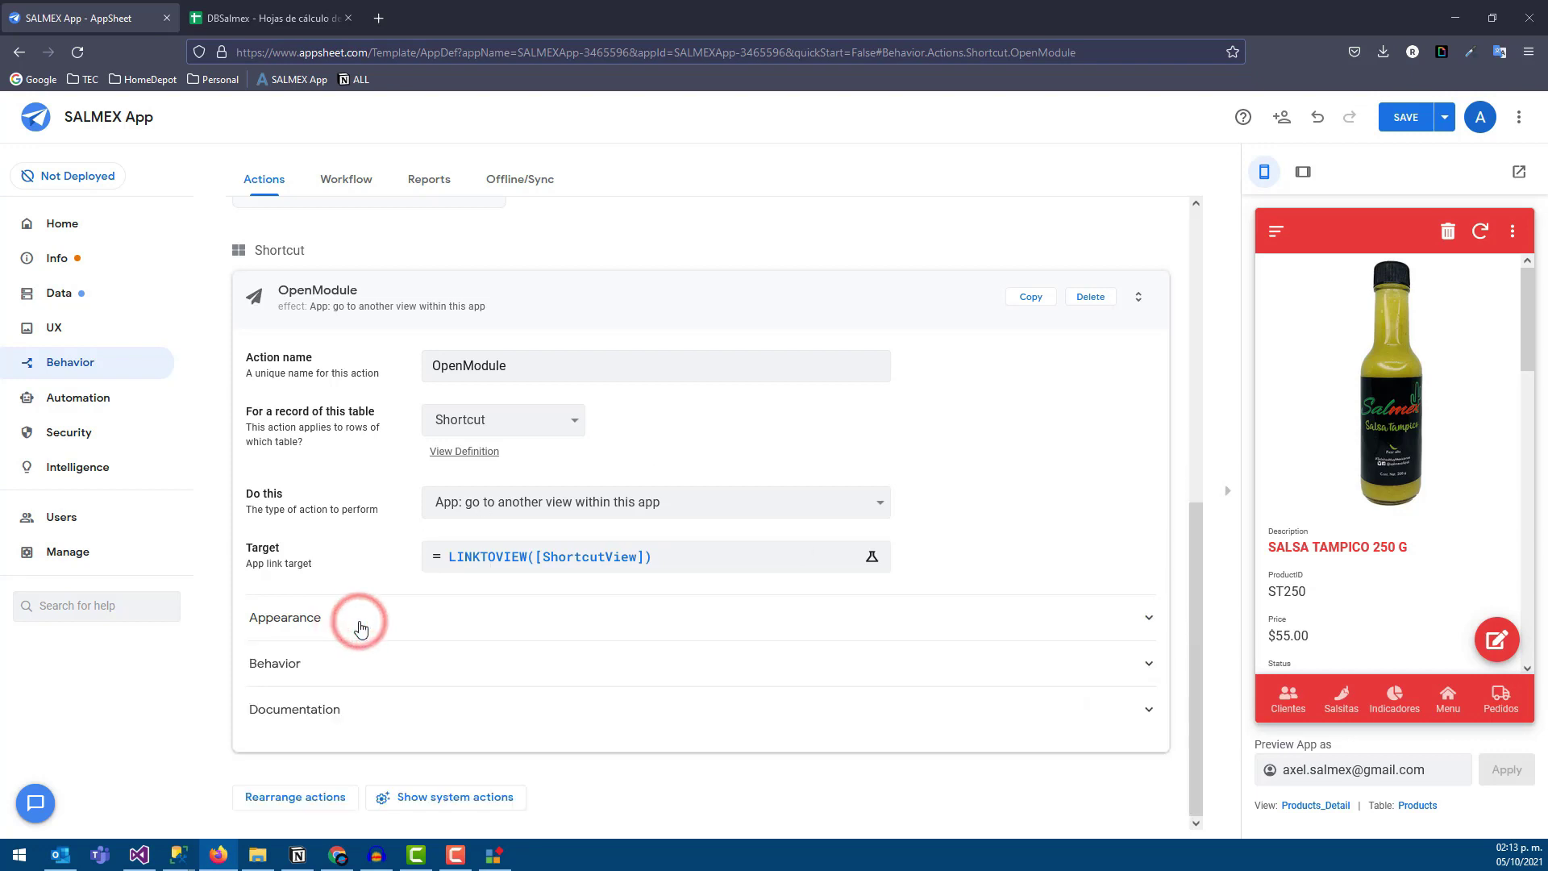
left_click(311, 661)
double_click(313, 668)
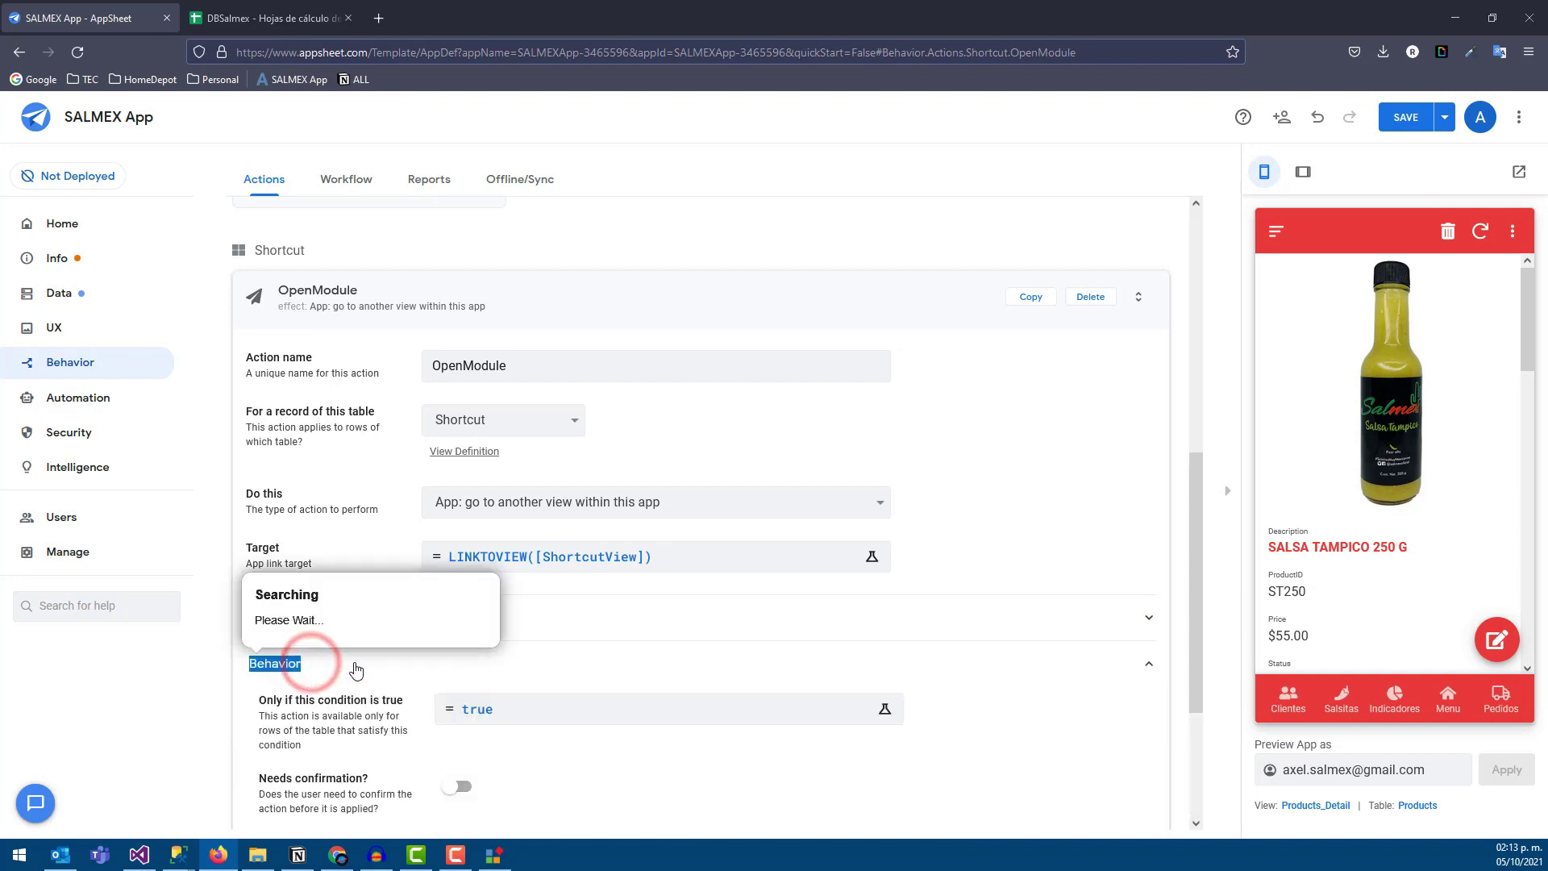
left_click(577, 657)
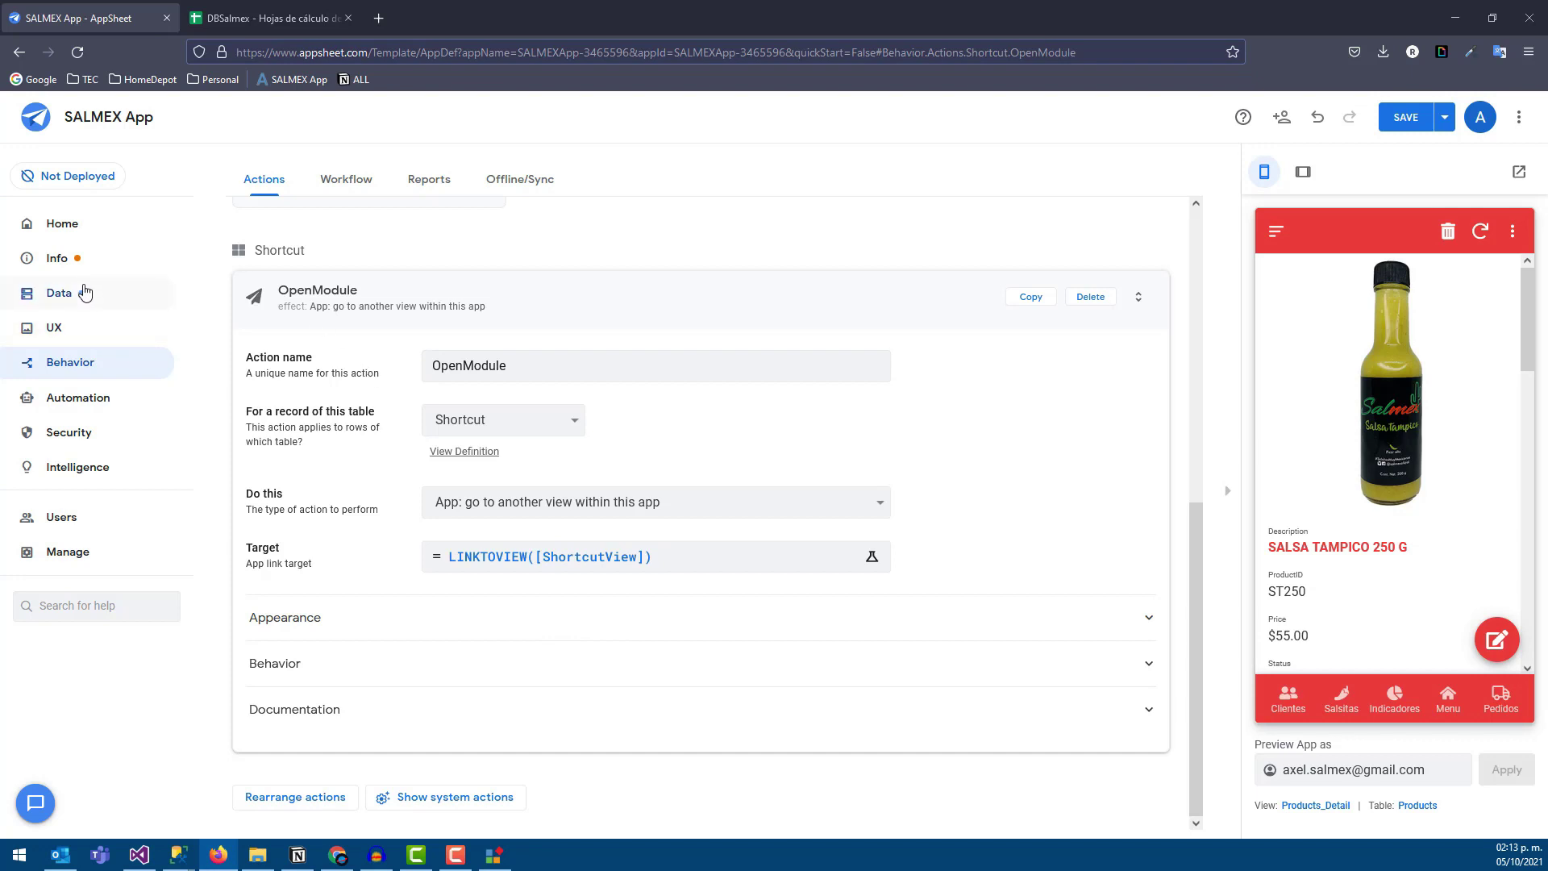
left_click(72, 332)
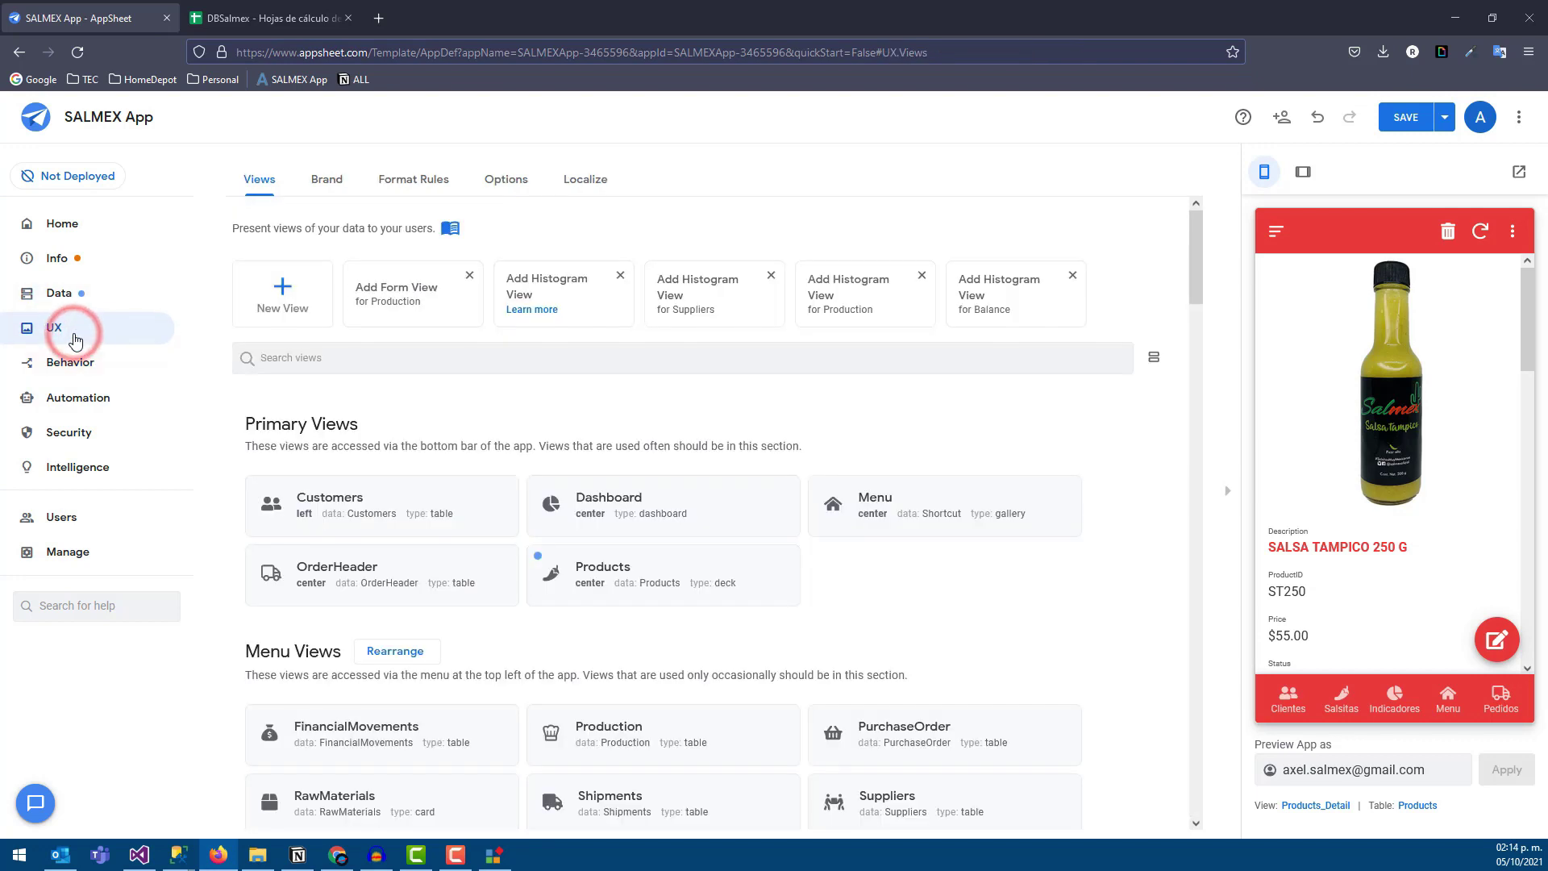
- Preview the Menu gallery, open the Envíos card and return, then go to the Data tables
left_click(1436, 704)
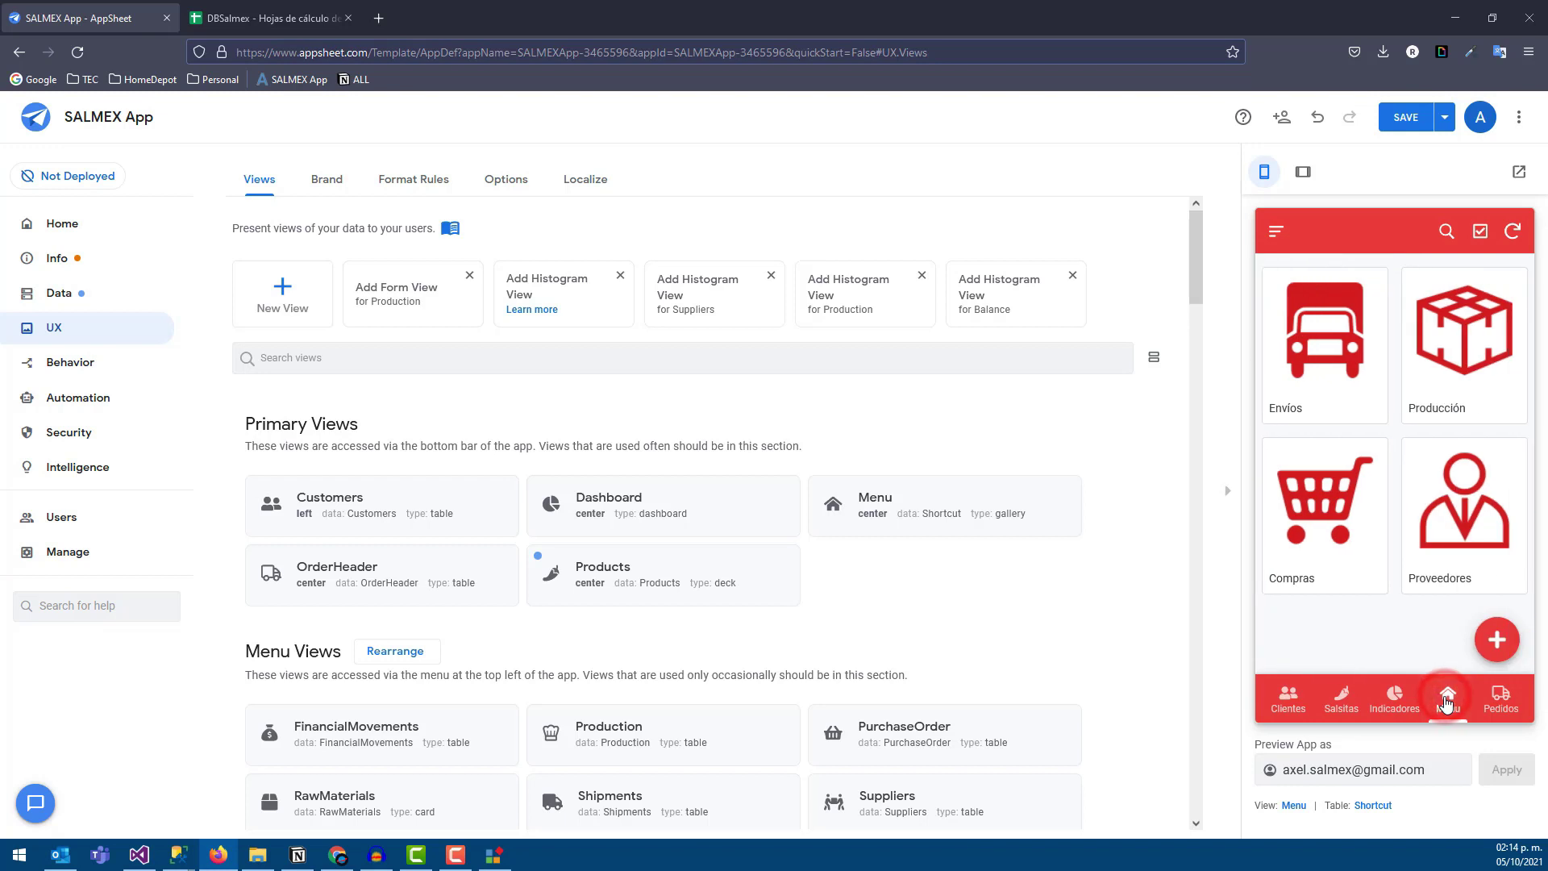
left_click(1303, 395)
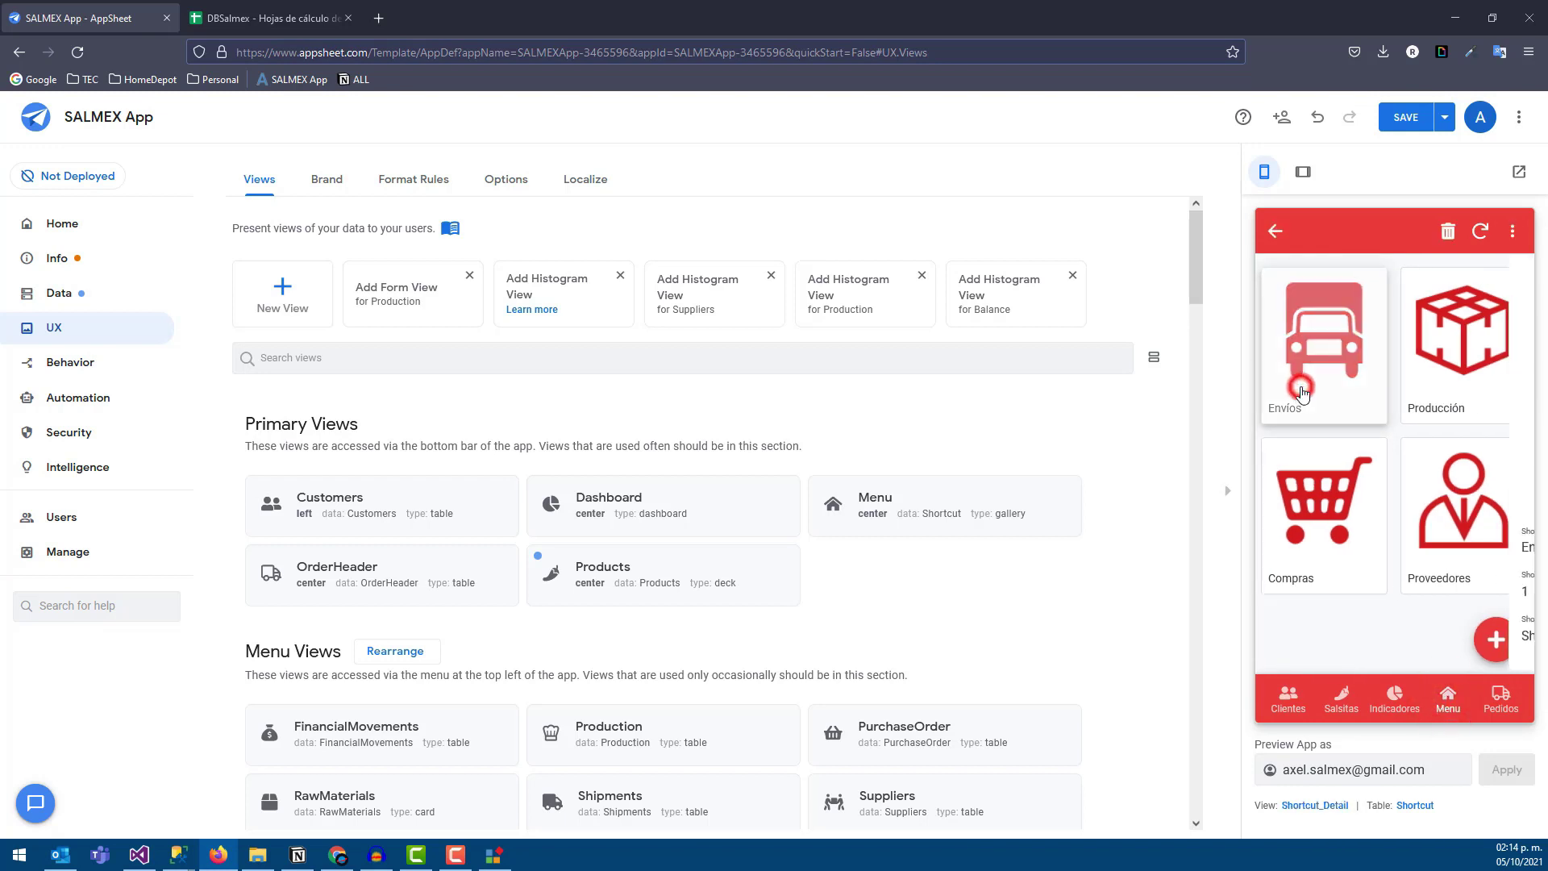
left_click(1272, 232)
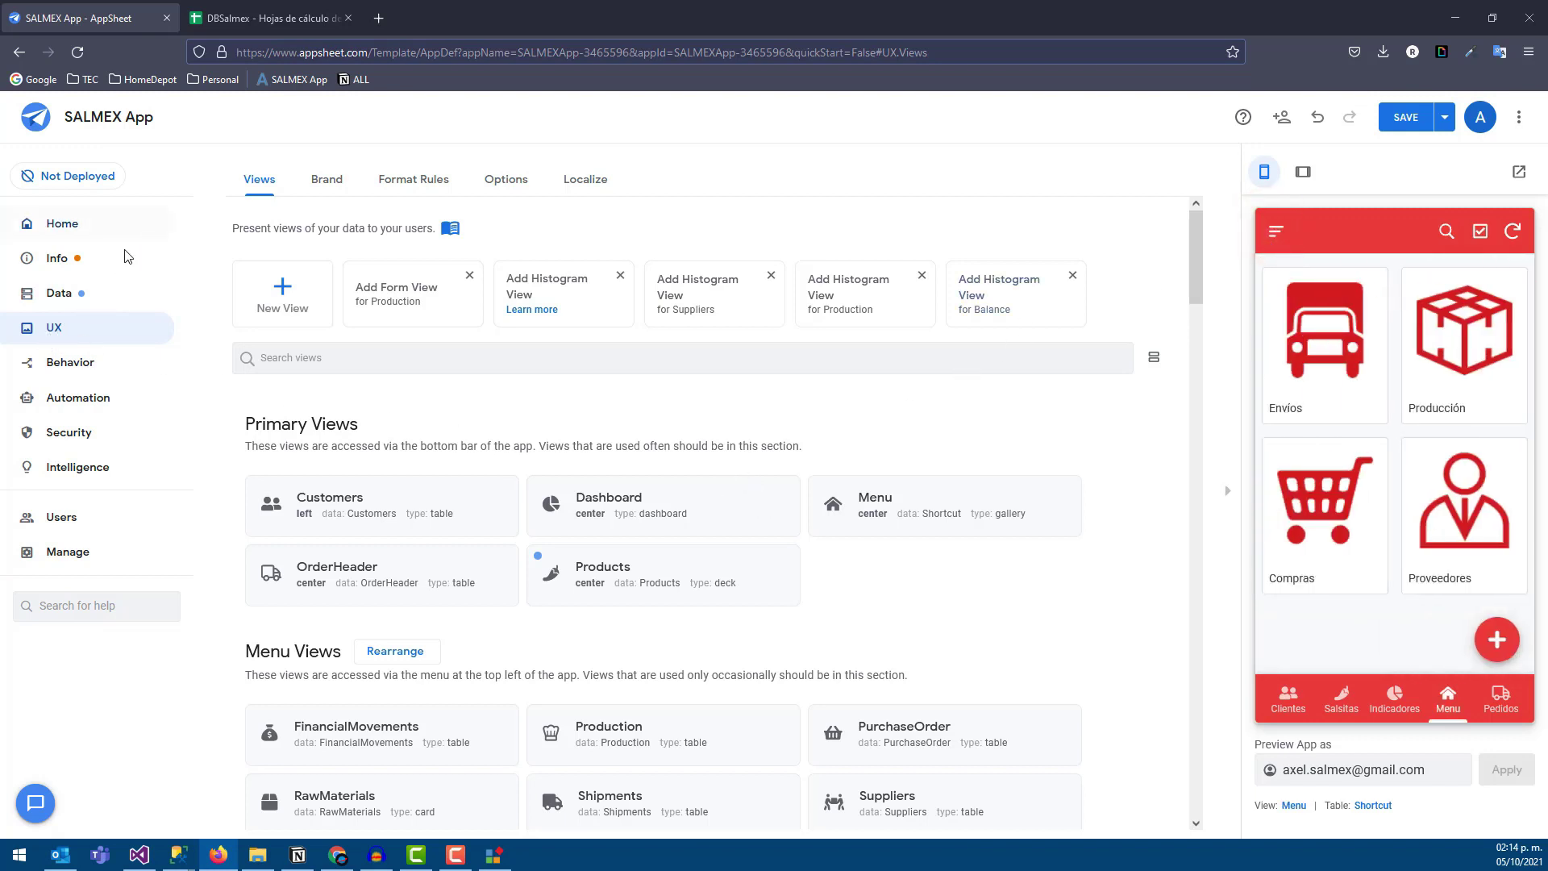
left_click(58, 292)
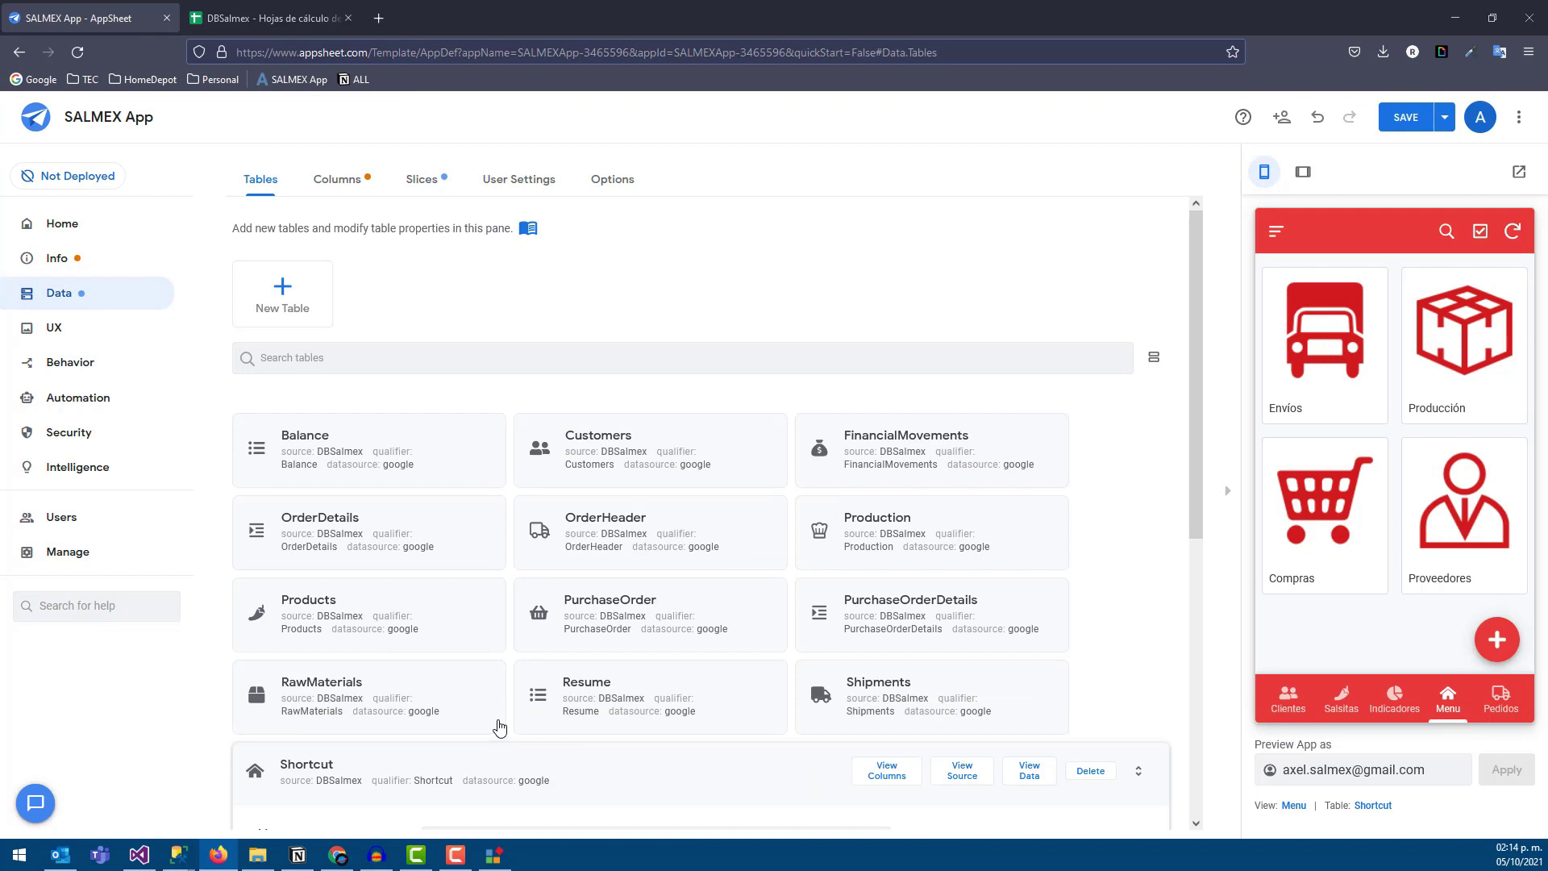
- Review the Shortcut table's five columns in the Data columns grid
scroll(524, 693, "down", 2)
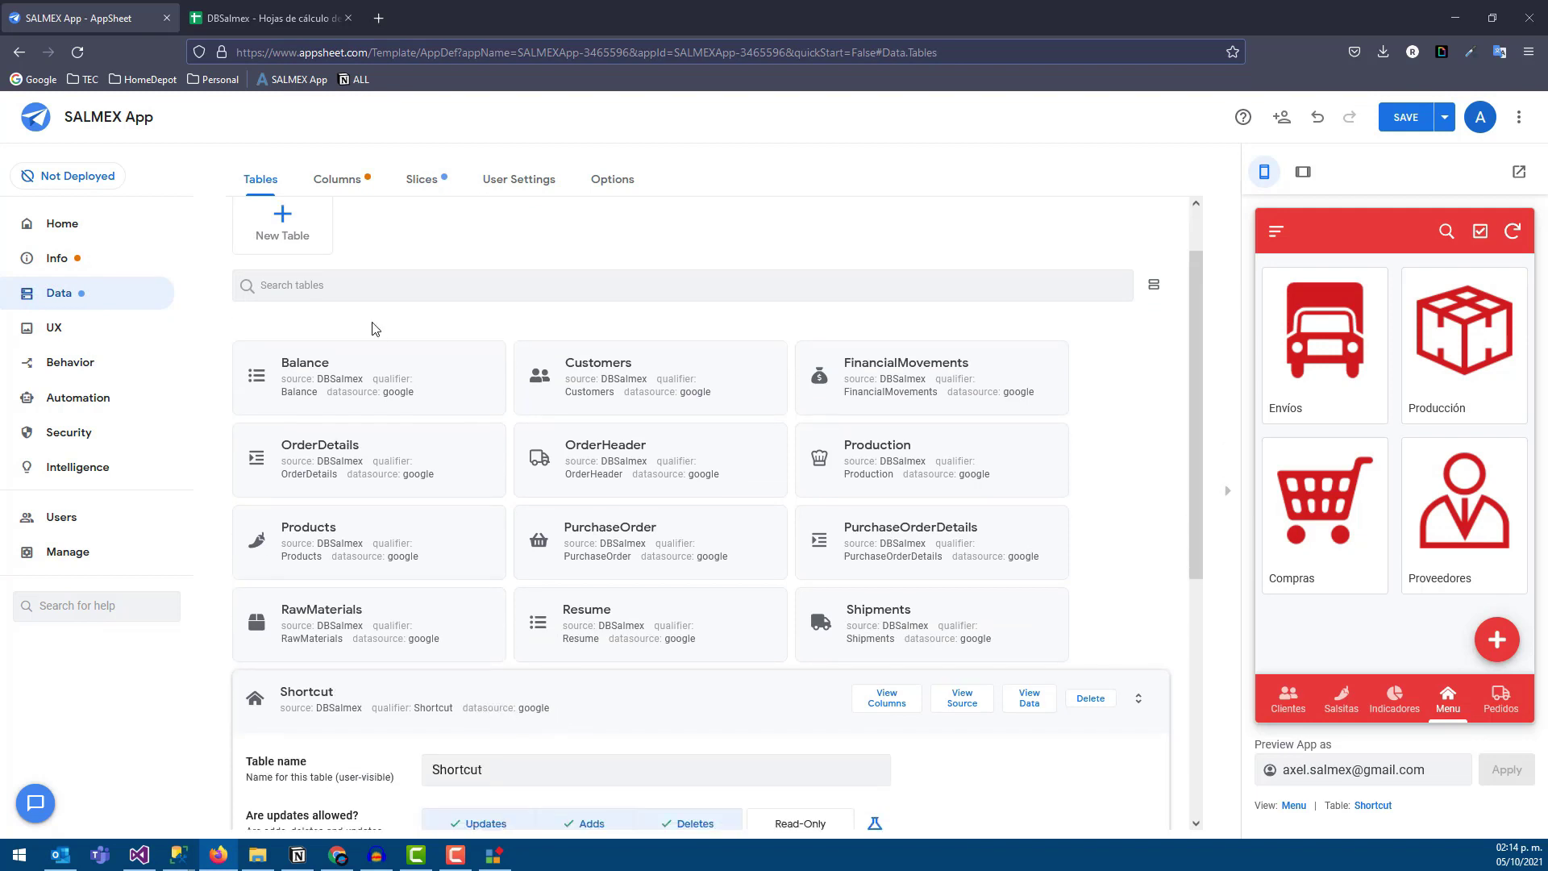
scroll(367, 641, "down", 1)
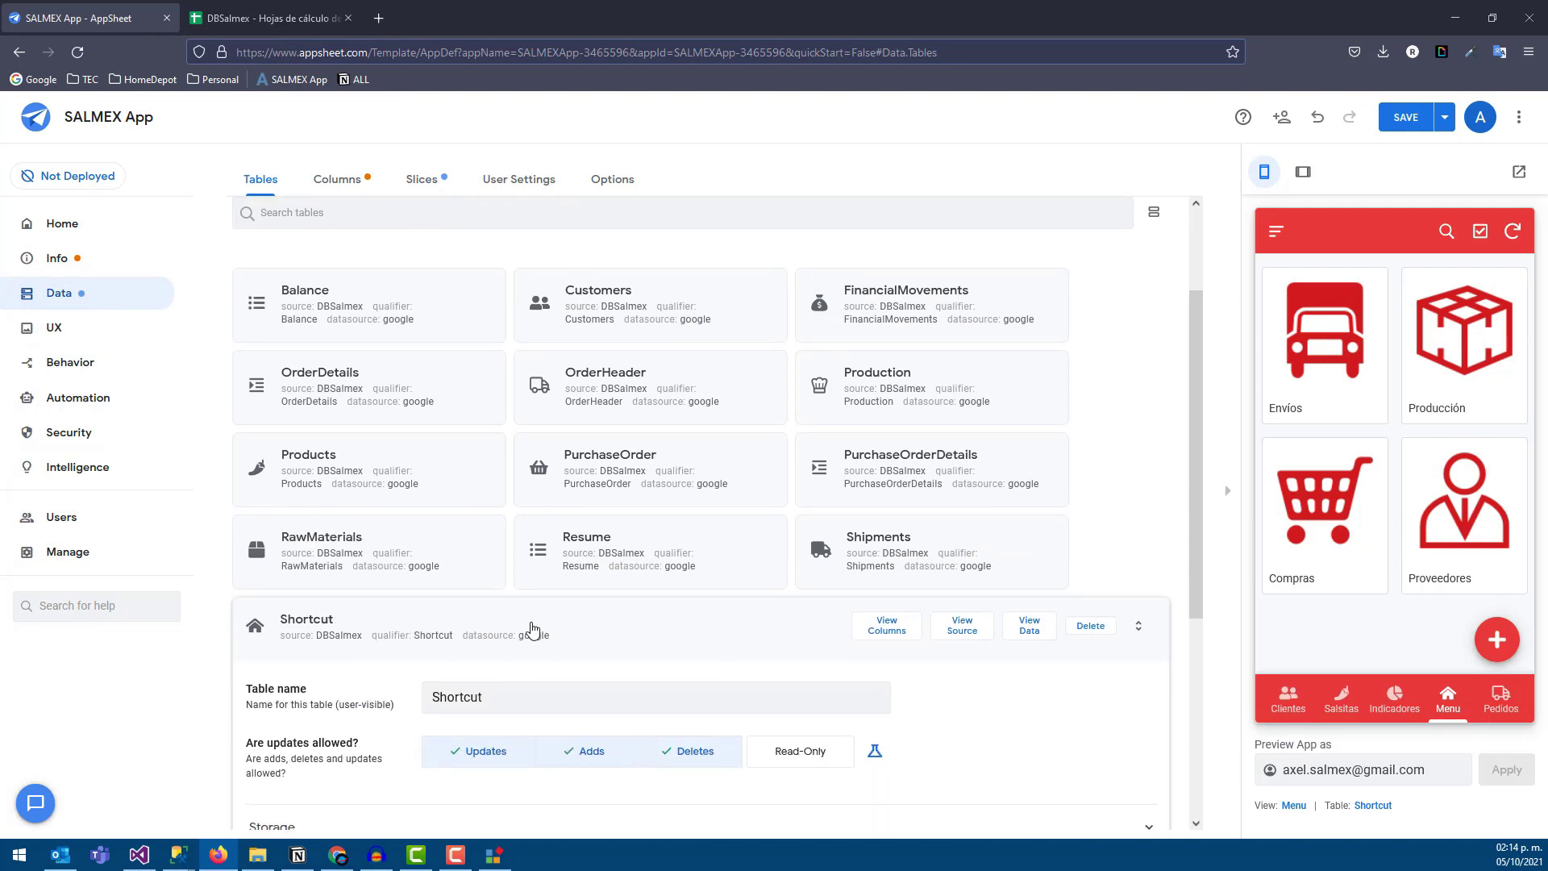
scroll(676, 612, "down", 1)
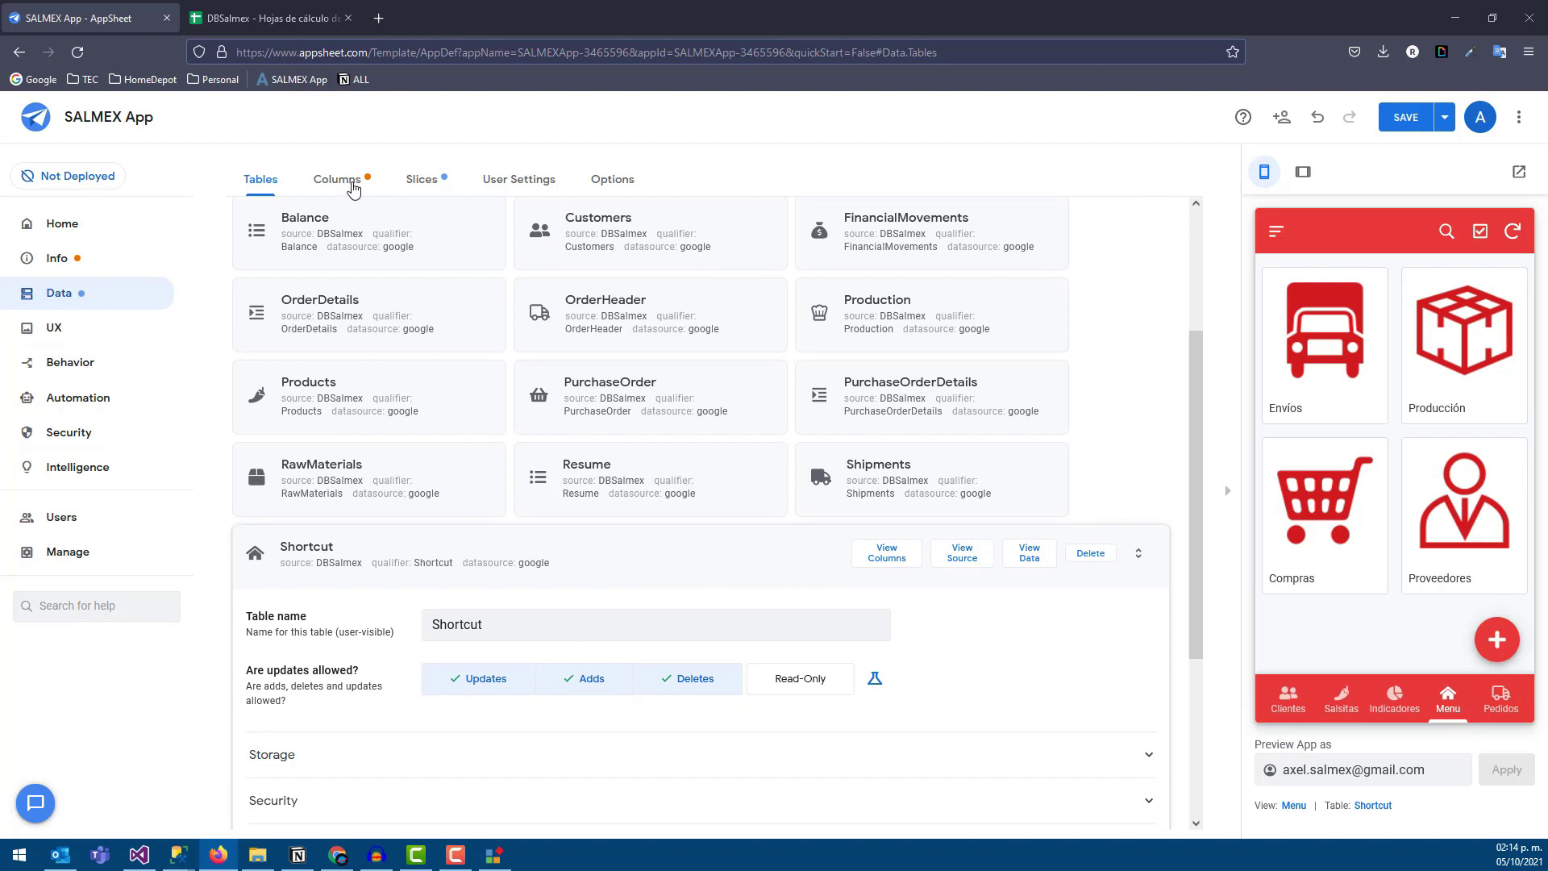
left_click(337, 179)
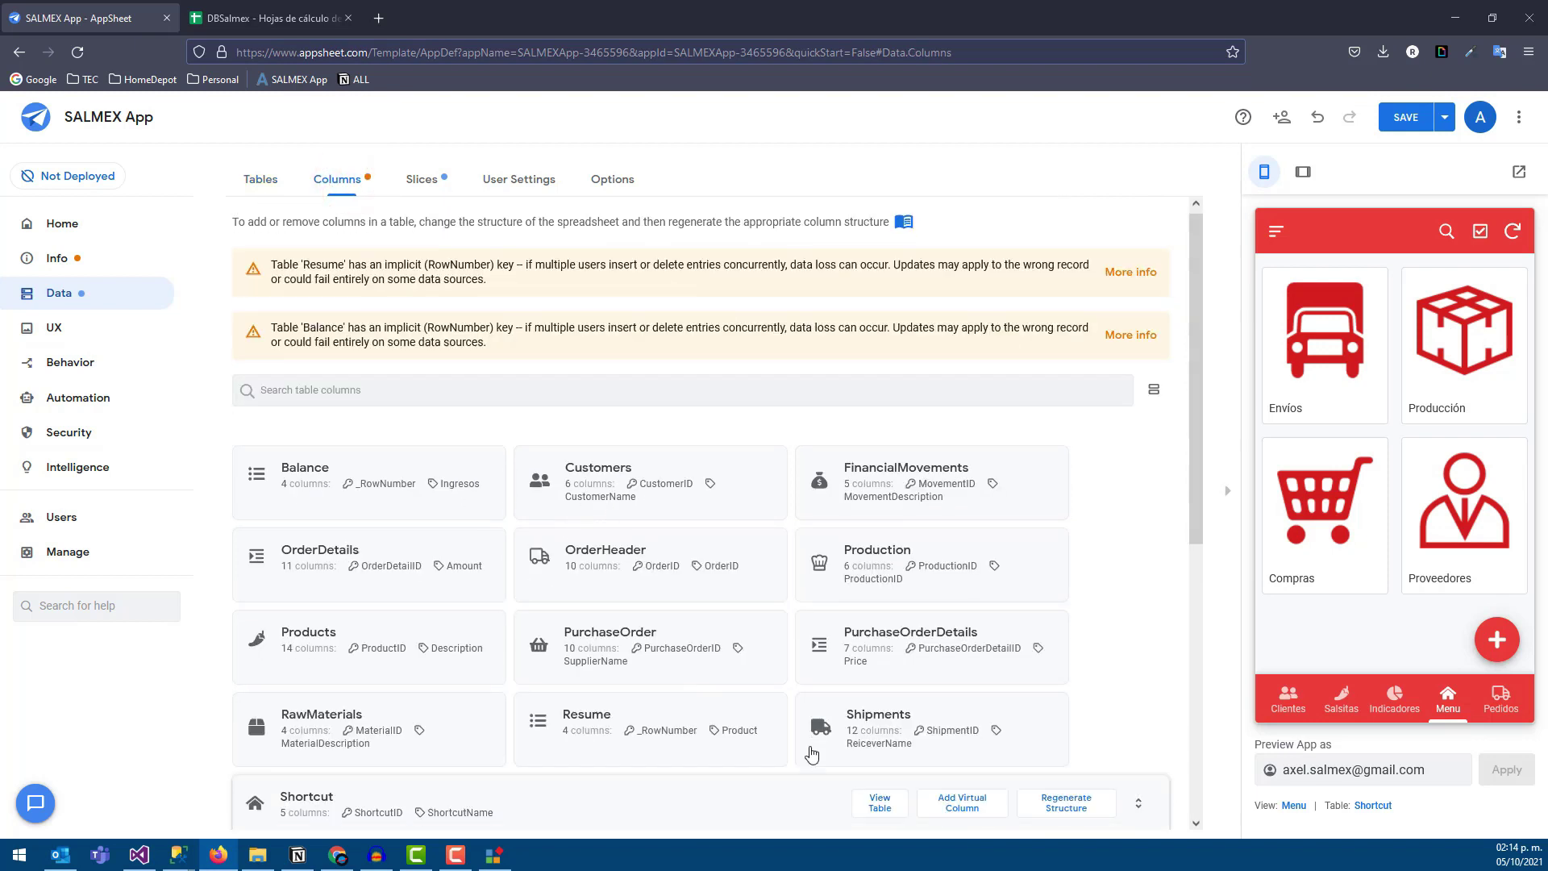
scroll(861, 731, "down", 2)
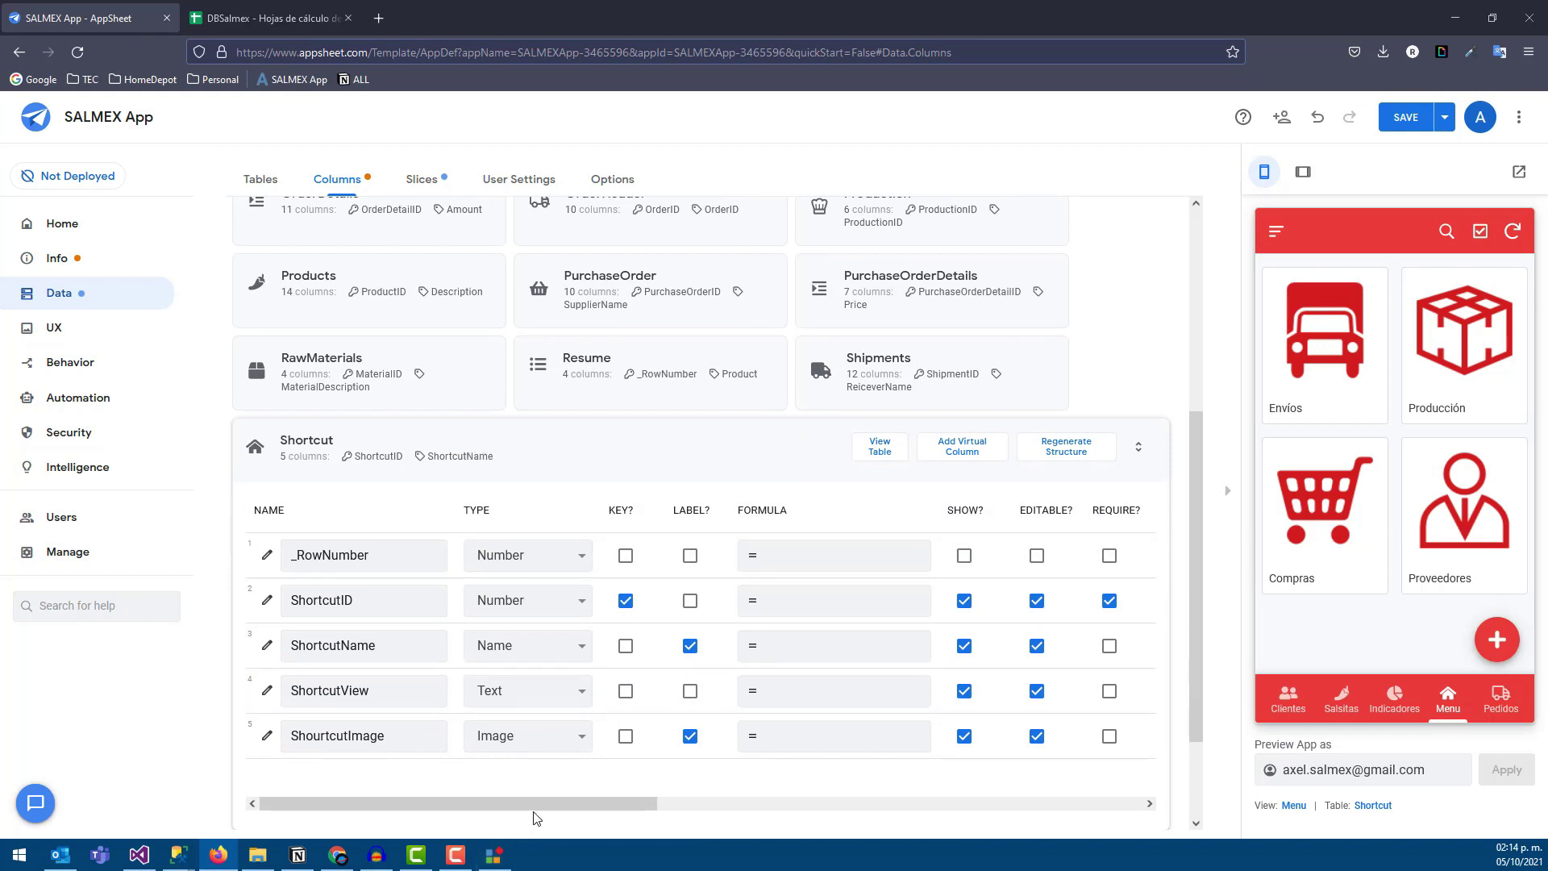
left_click_drag(536, 803, 553, 803)
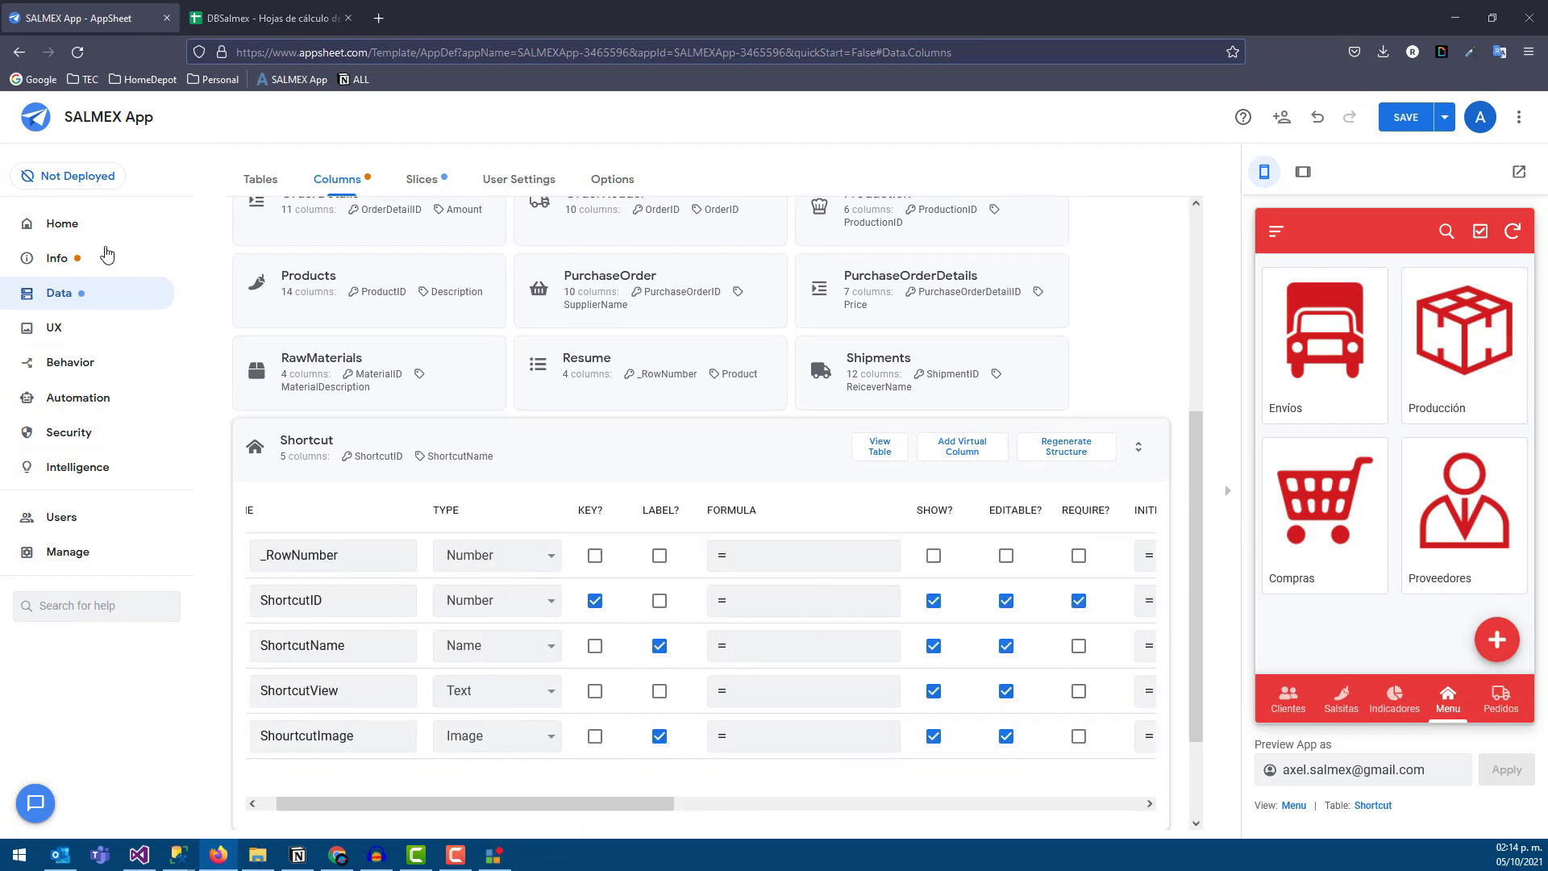
left_click(68, 328)
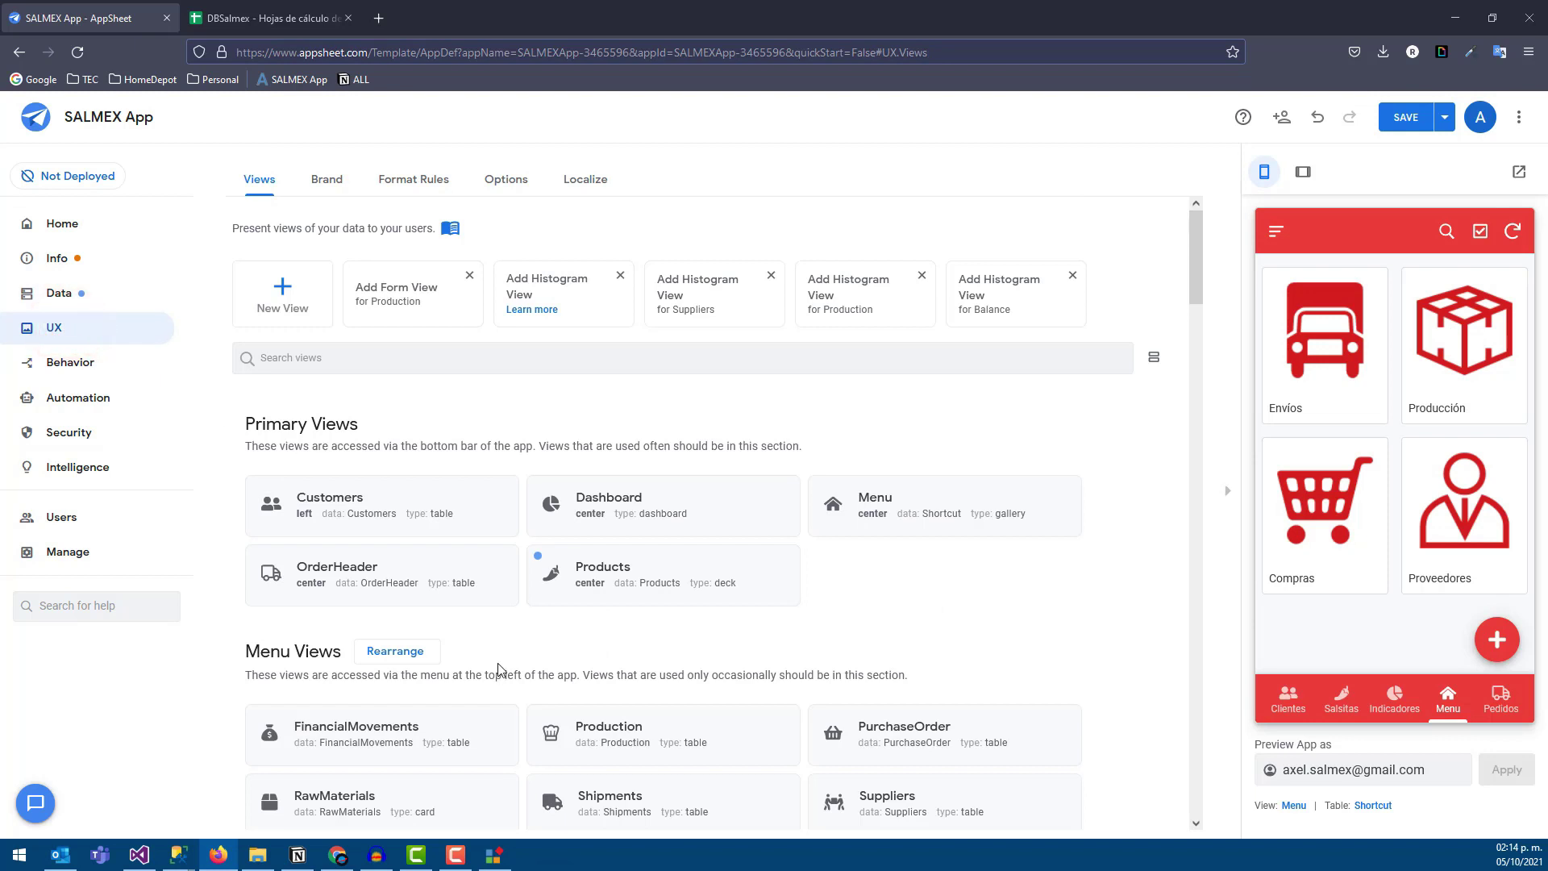
- Open the Menu view's settings from the Views list
scroll(497, 572, "down", 2)
scroll(468, 612, "down", 2)
scroll(430, 649, "up", 4)
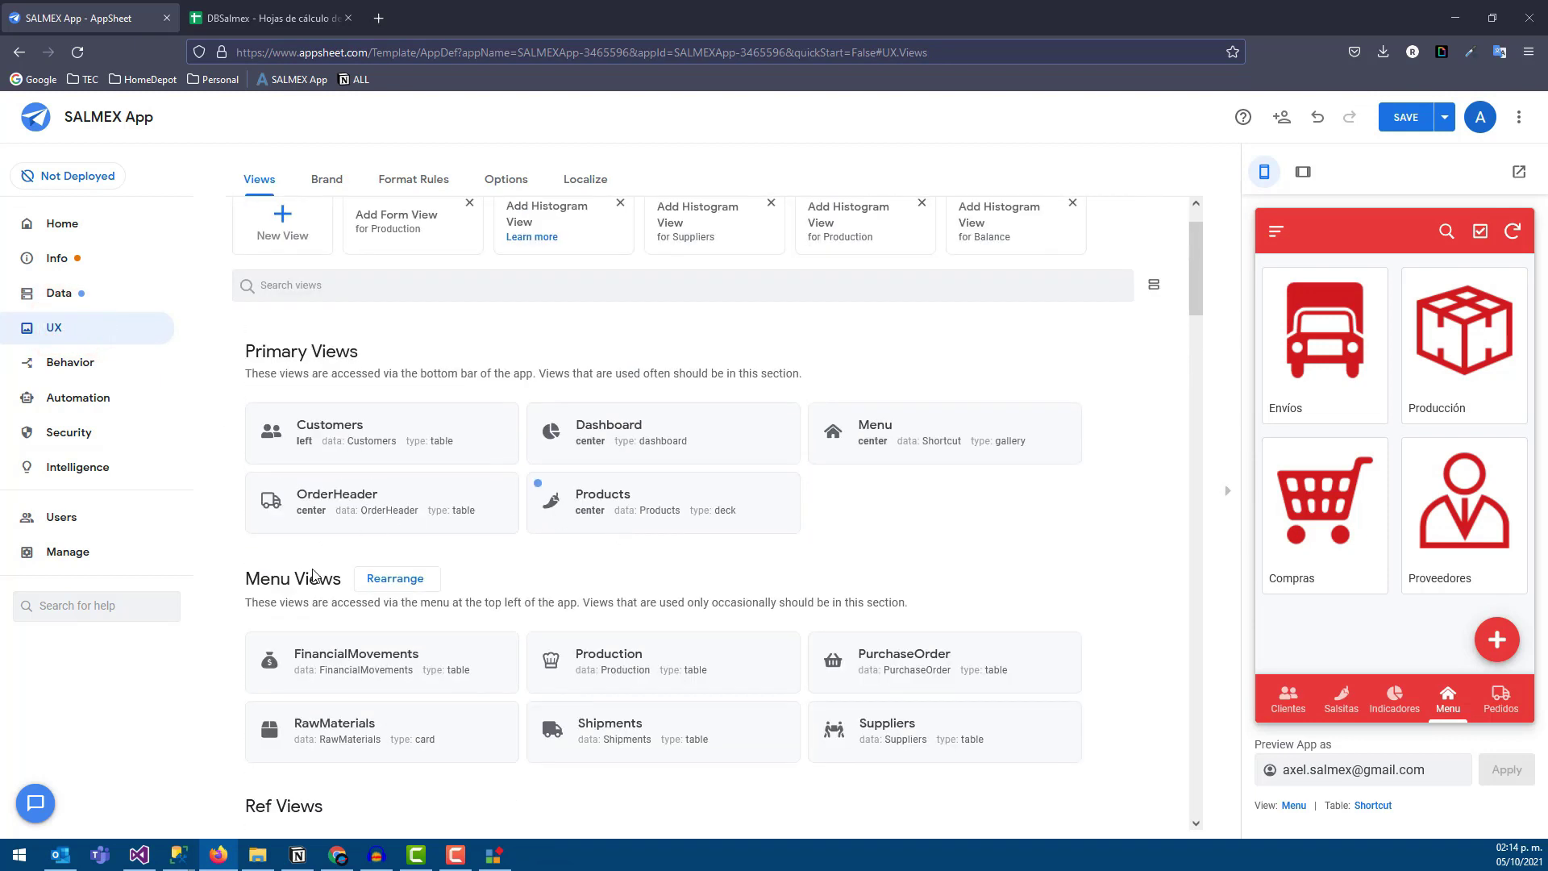
scroll(380, 636, "down", 4)
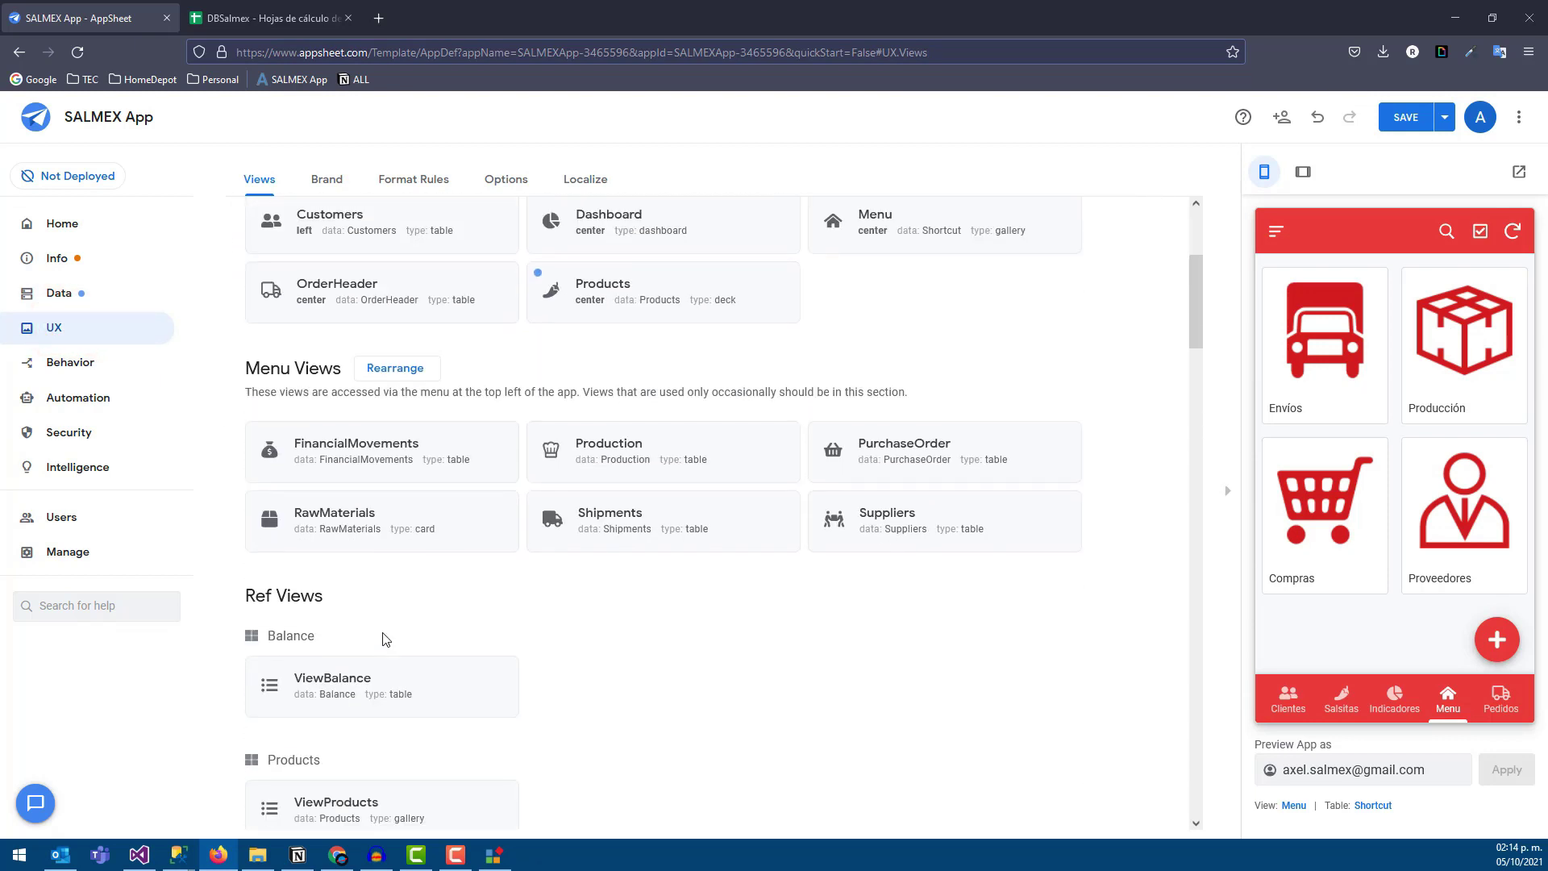
scroll(435, 564, "up", 5)
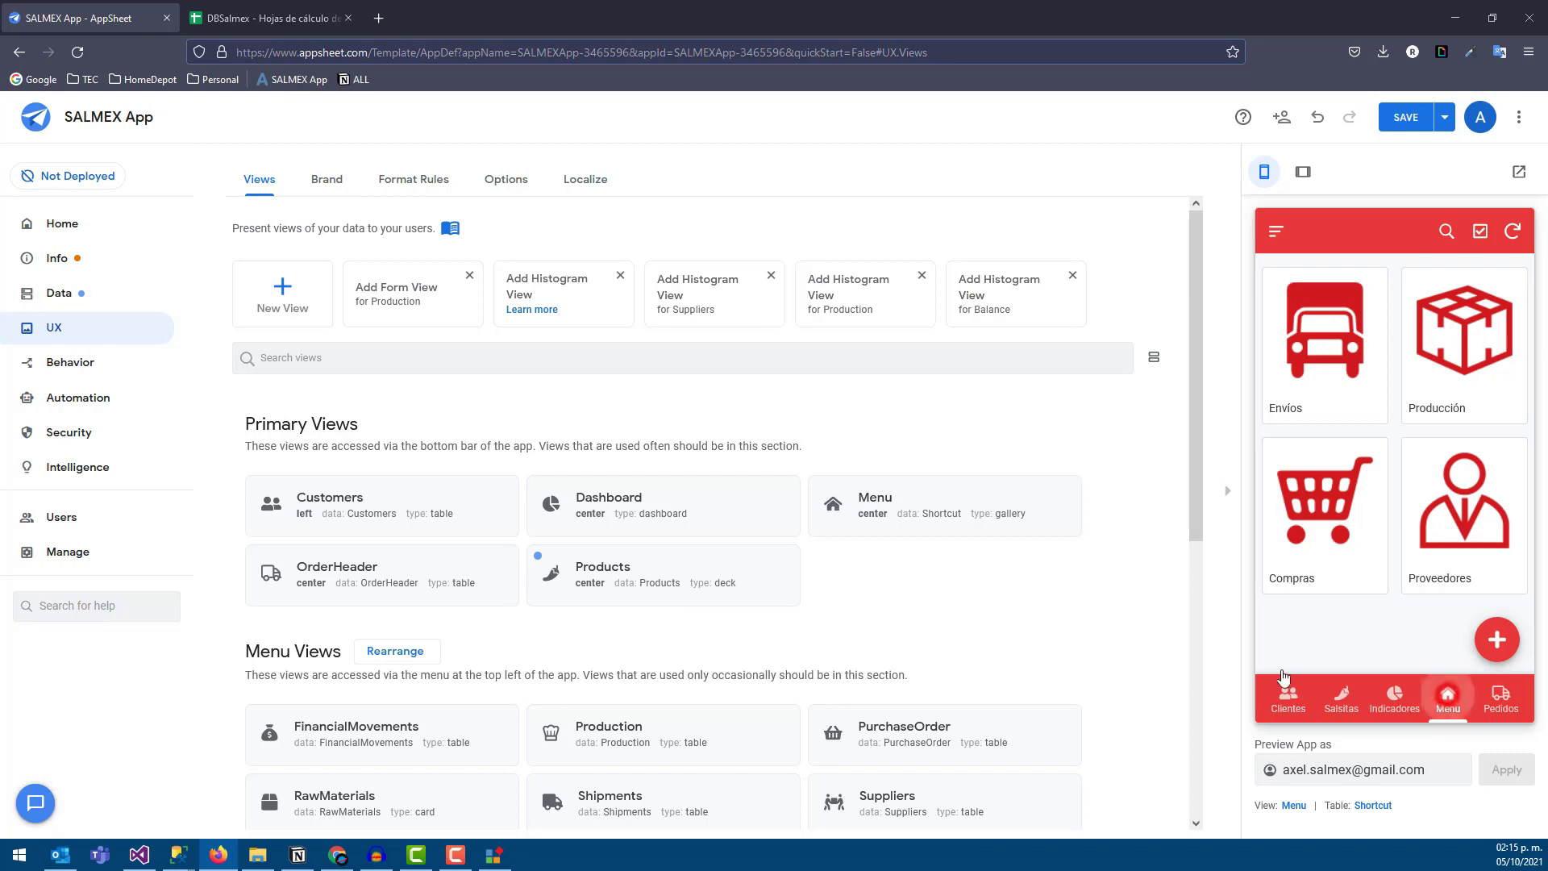
left_click(891, 507)
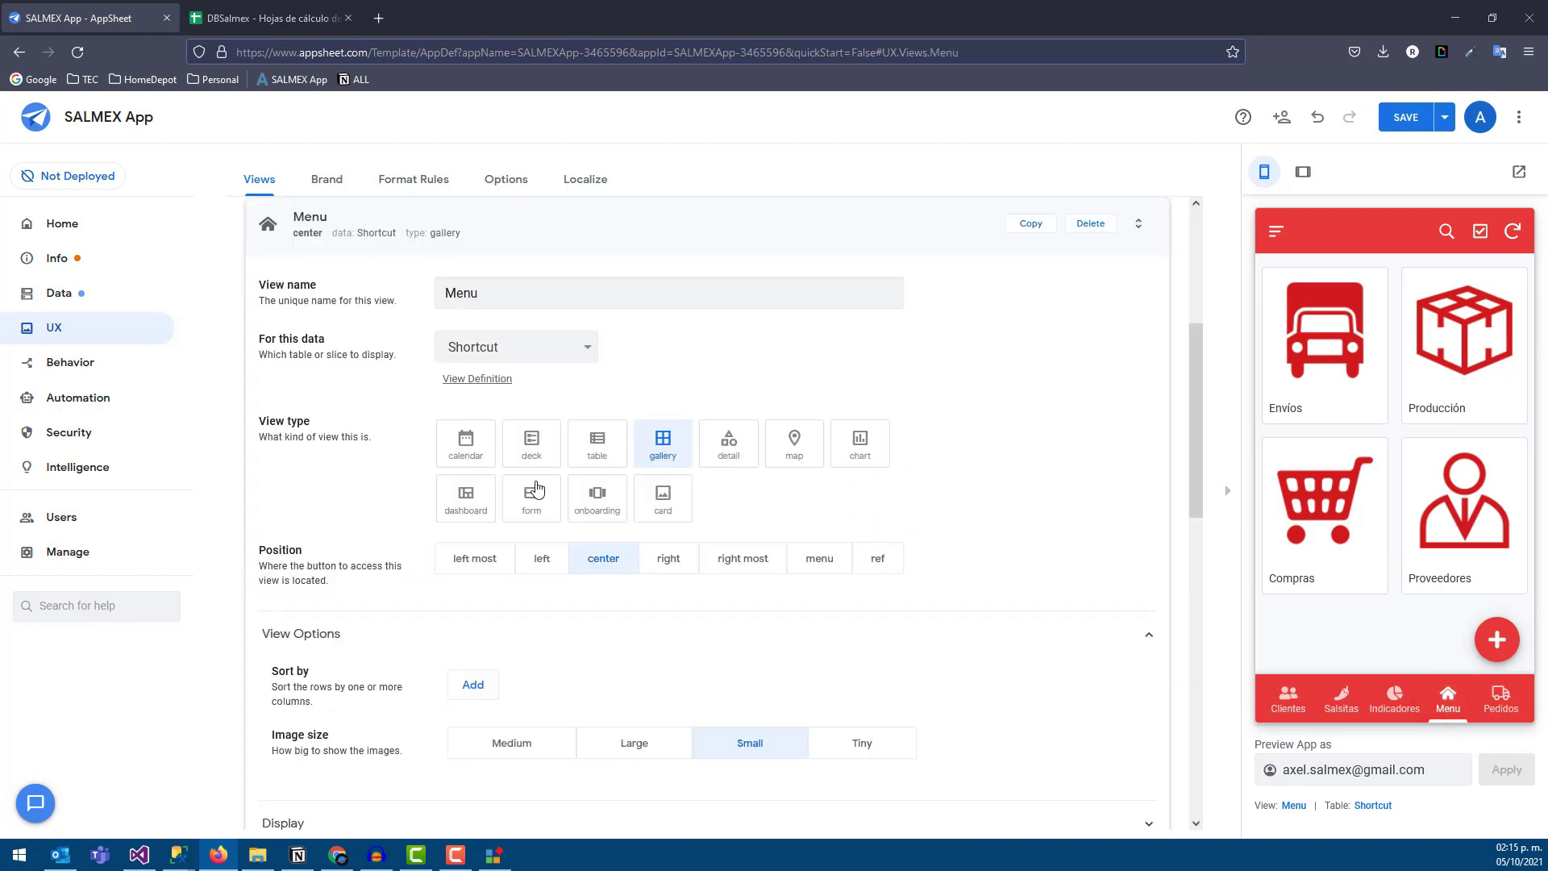
scroll(536, 488, "down", 1)
scroll(581, 413, "up", 2)
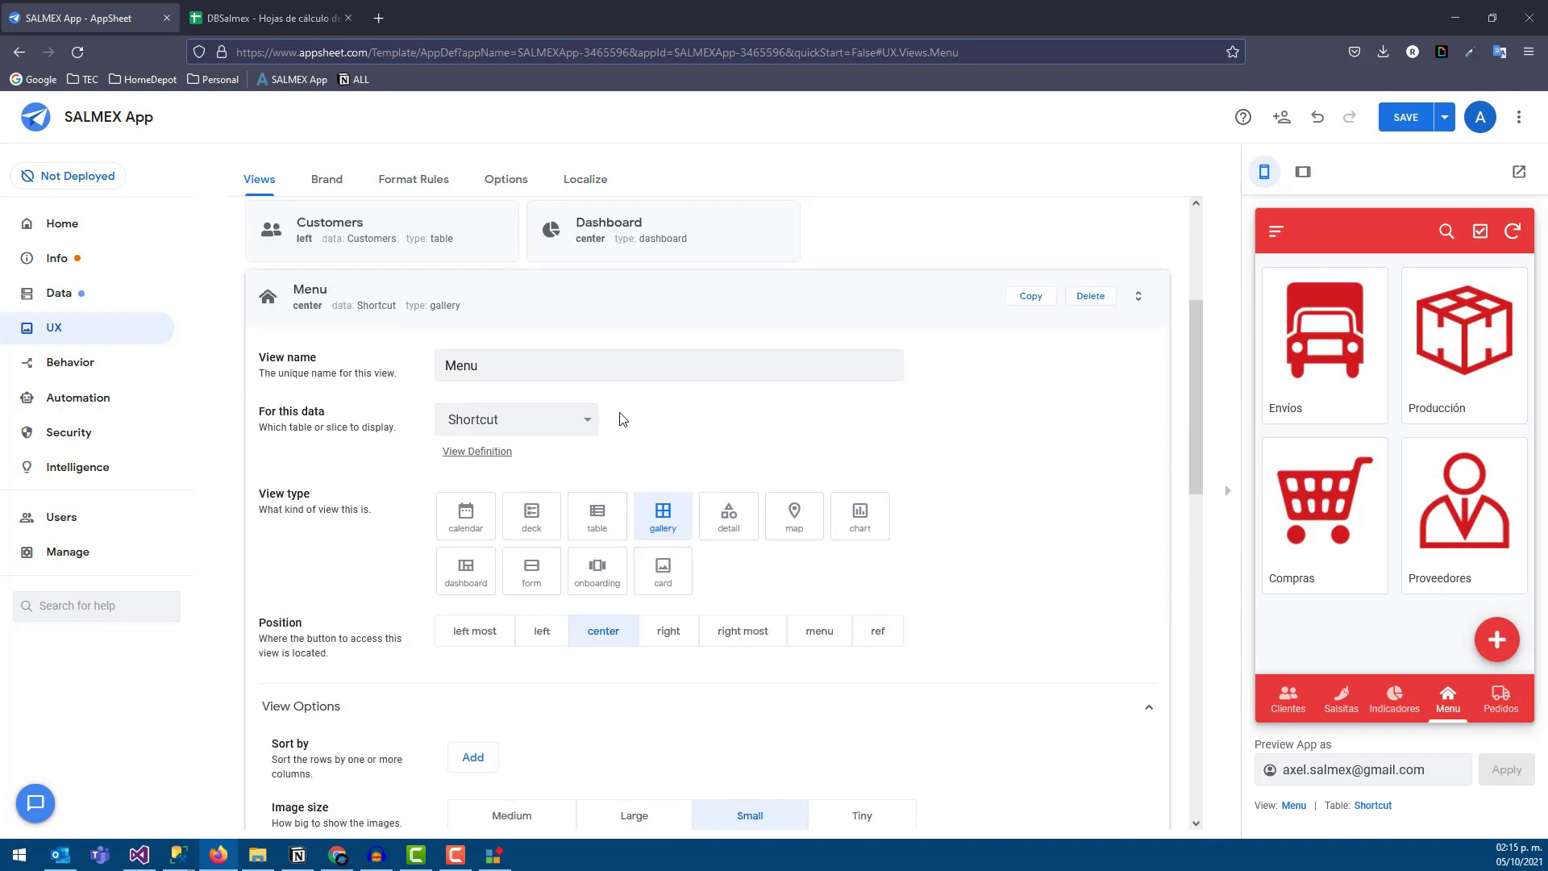
scroll(623, 499, "down", 2)
scroll(617, 550, "down", 1)
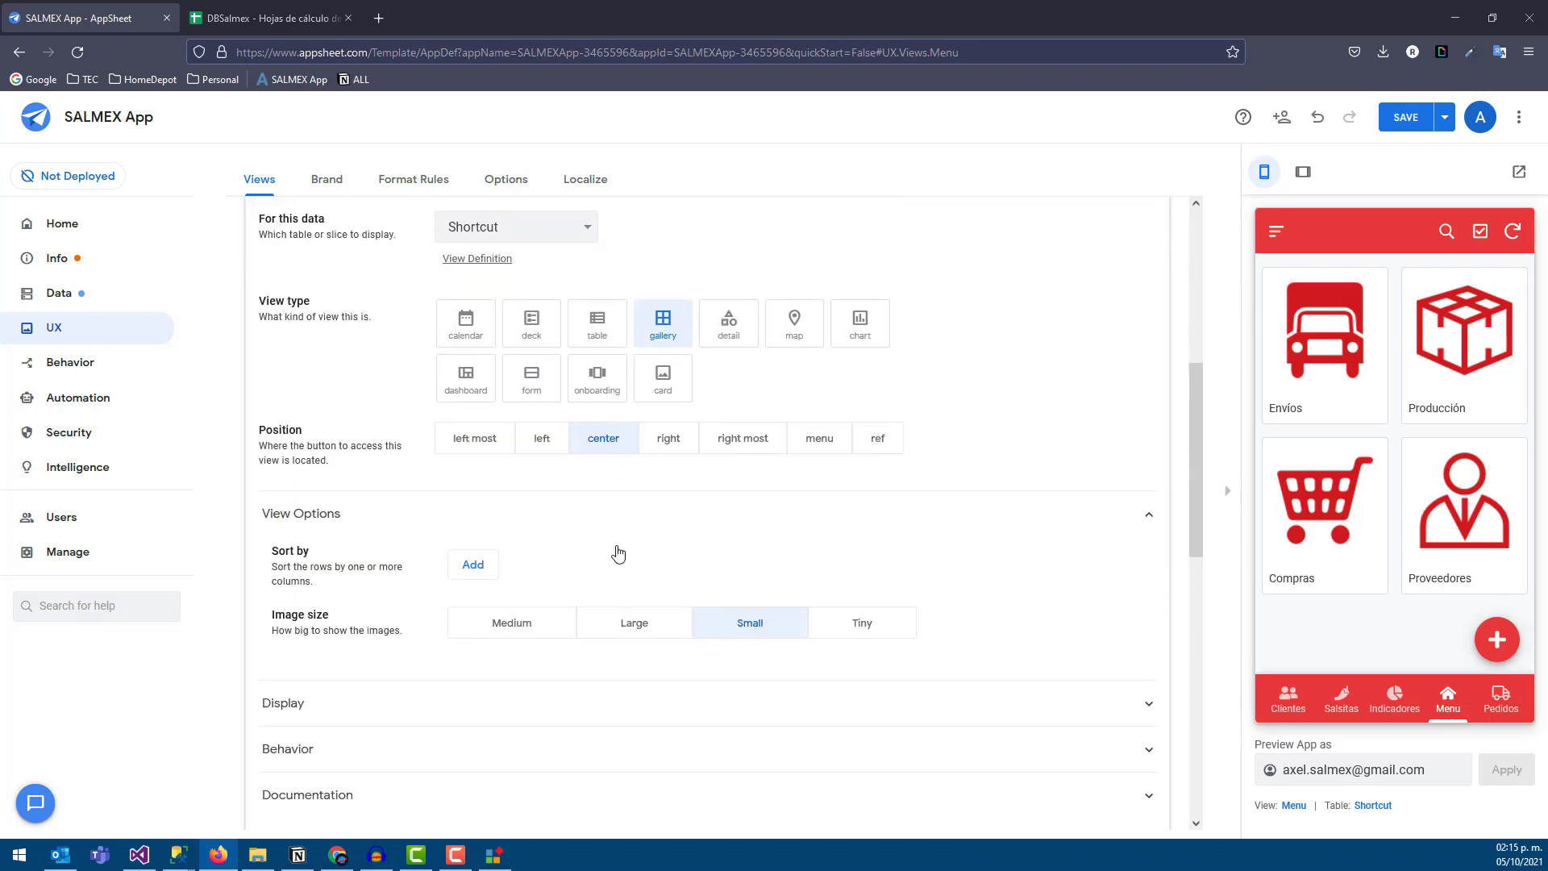
- Set the Menu view's Row Selected event action to OpenModule and save the app
left_click(438, 724)
scroll(419, 717, "down", 2)
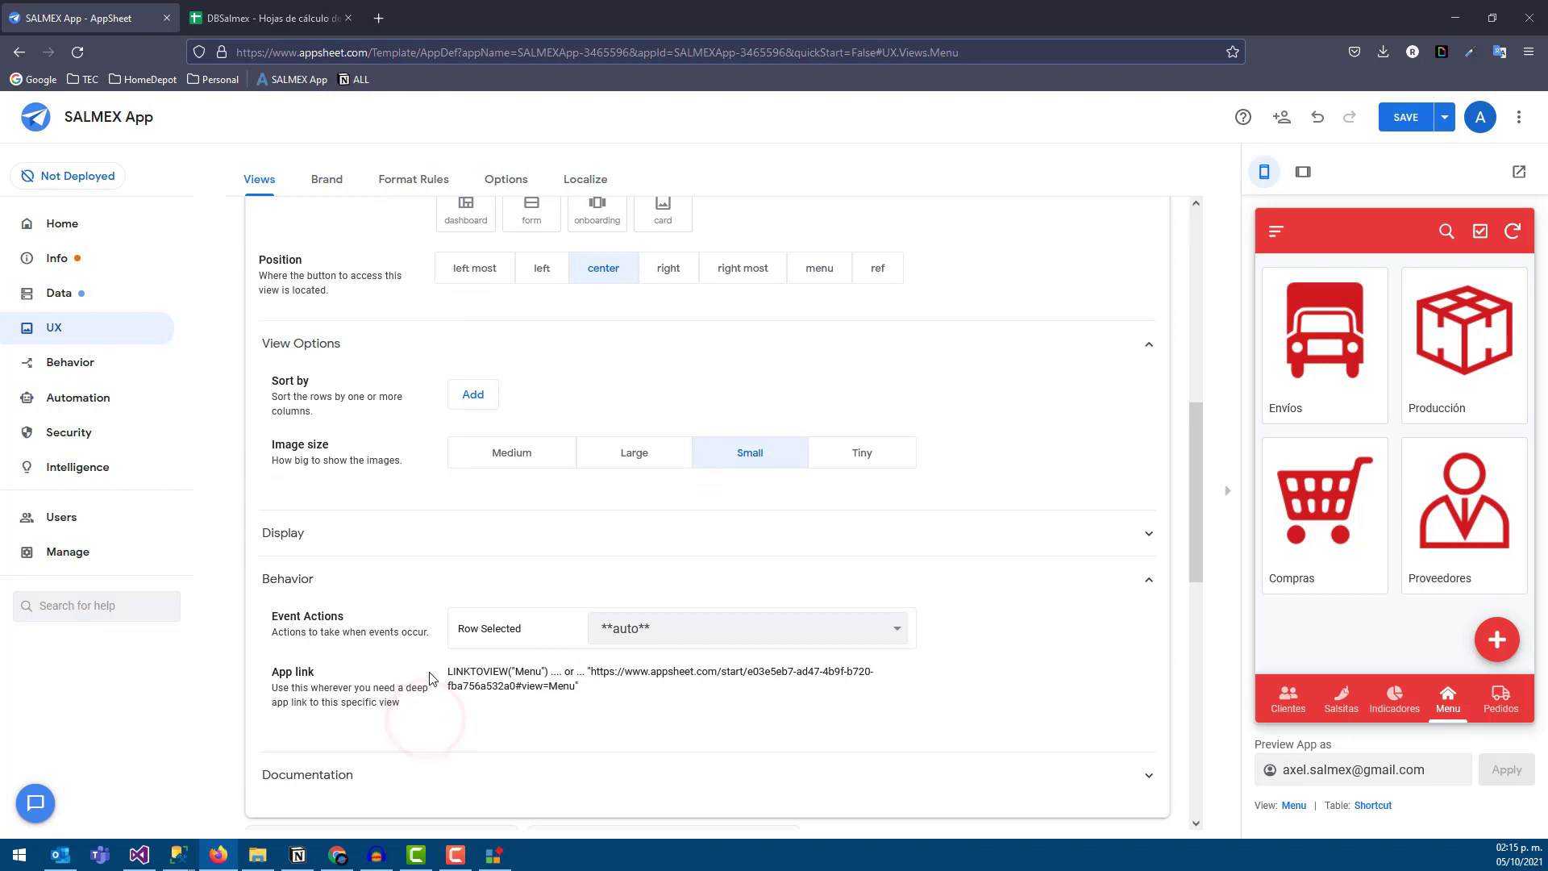
left_click(650, 630)
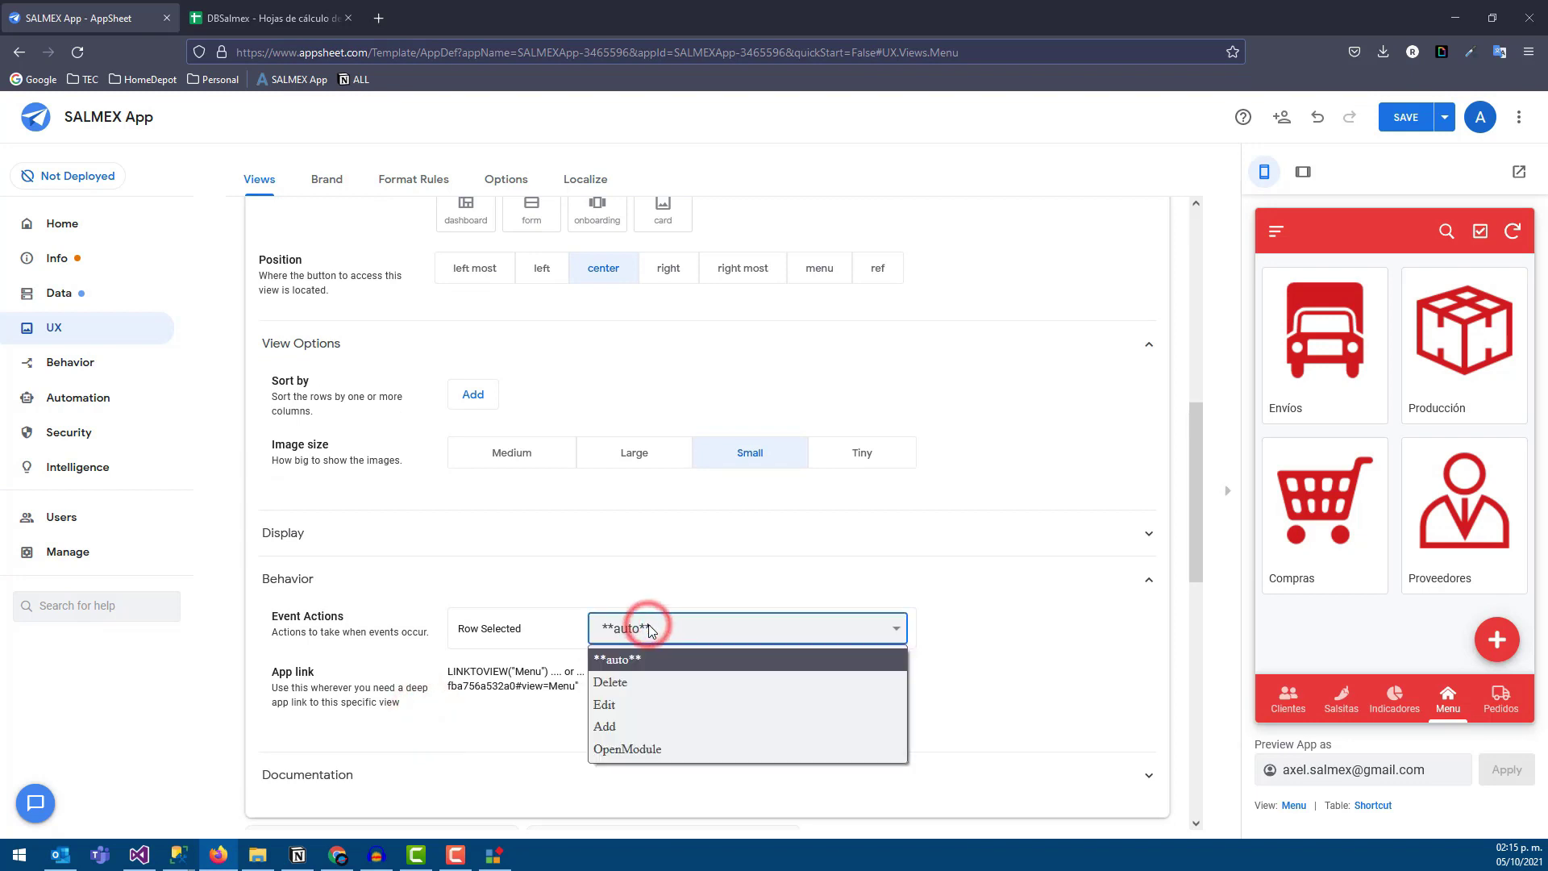
left_click(637, 750)
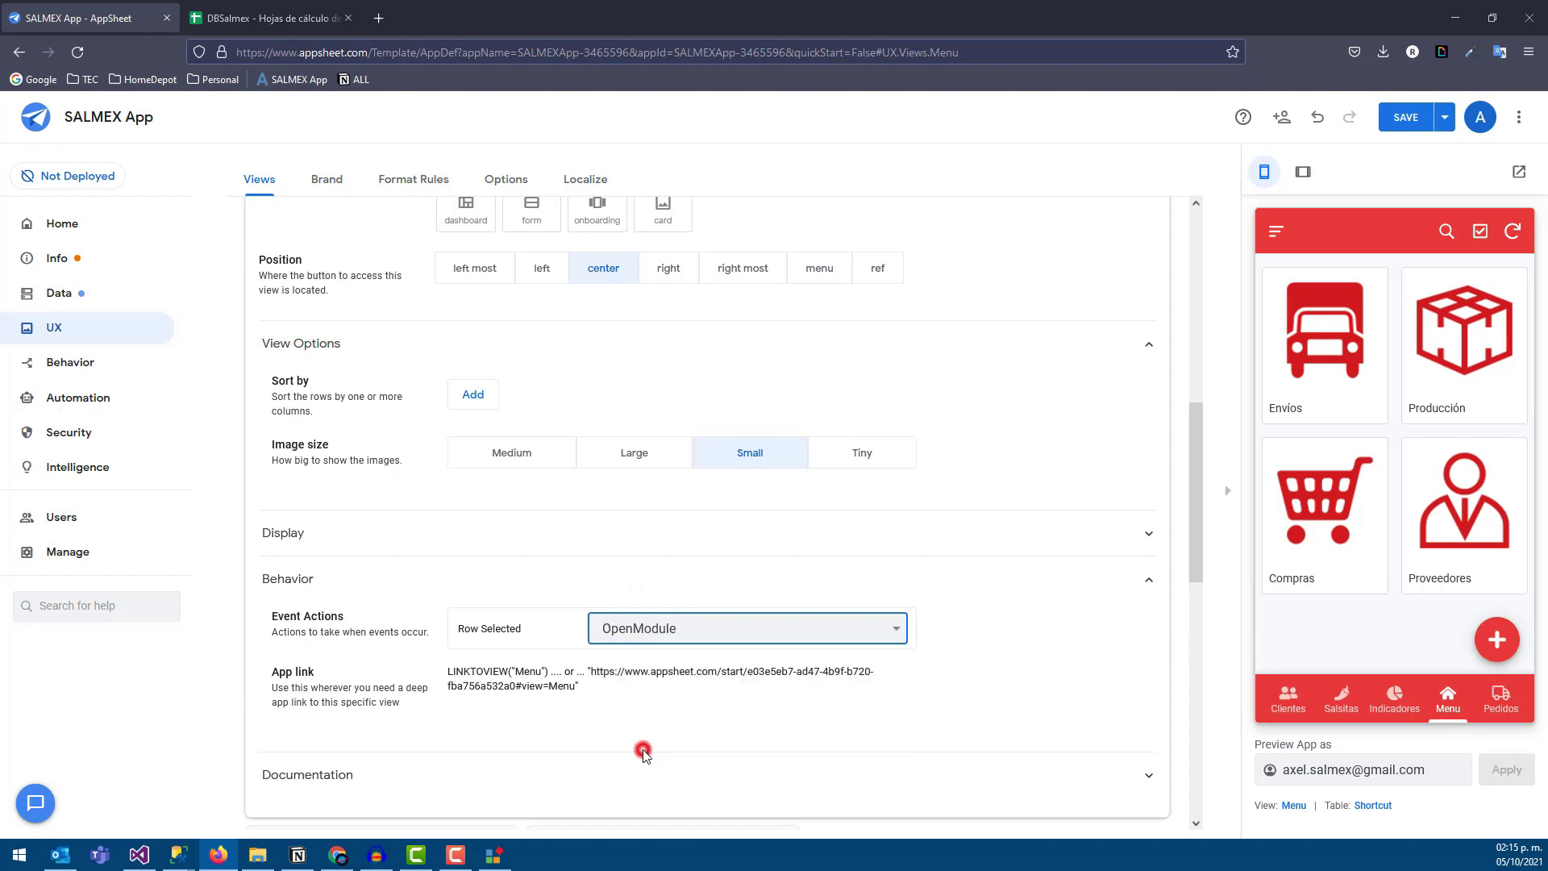
left_click(1421, 111)
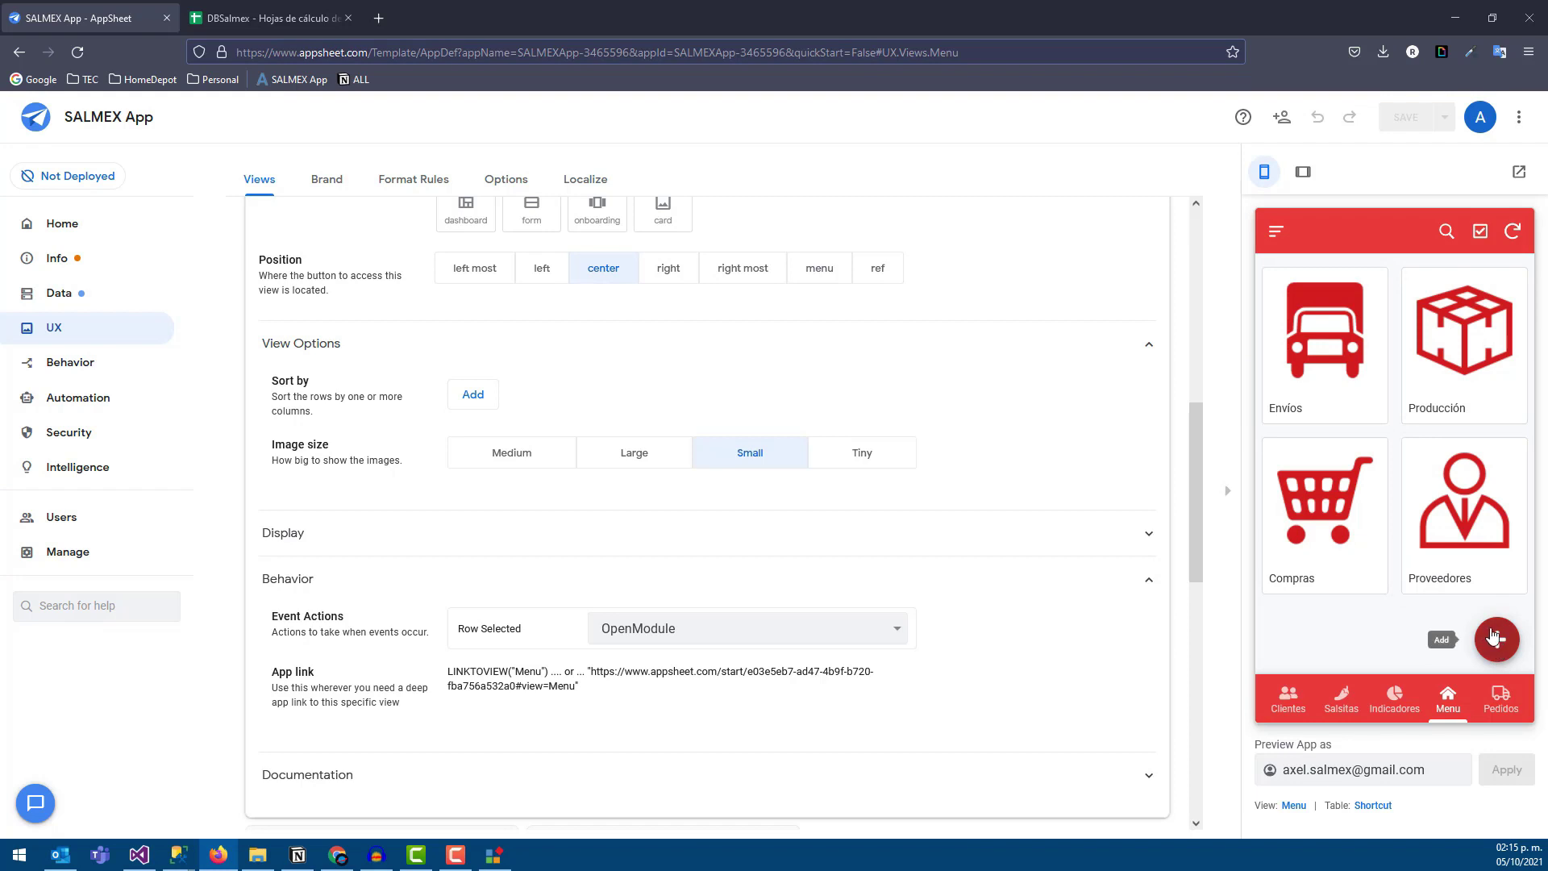
scroll(725, 507, "up", 5)
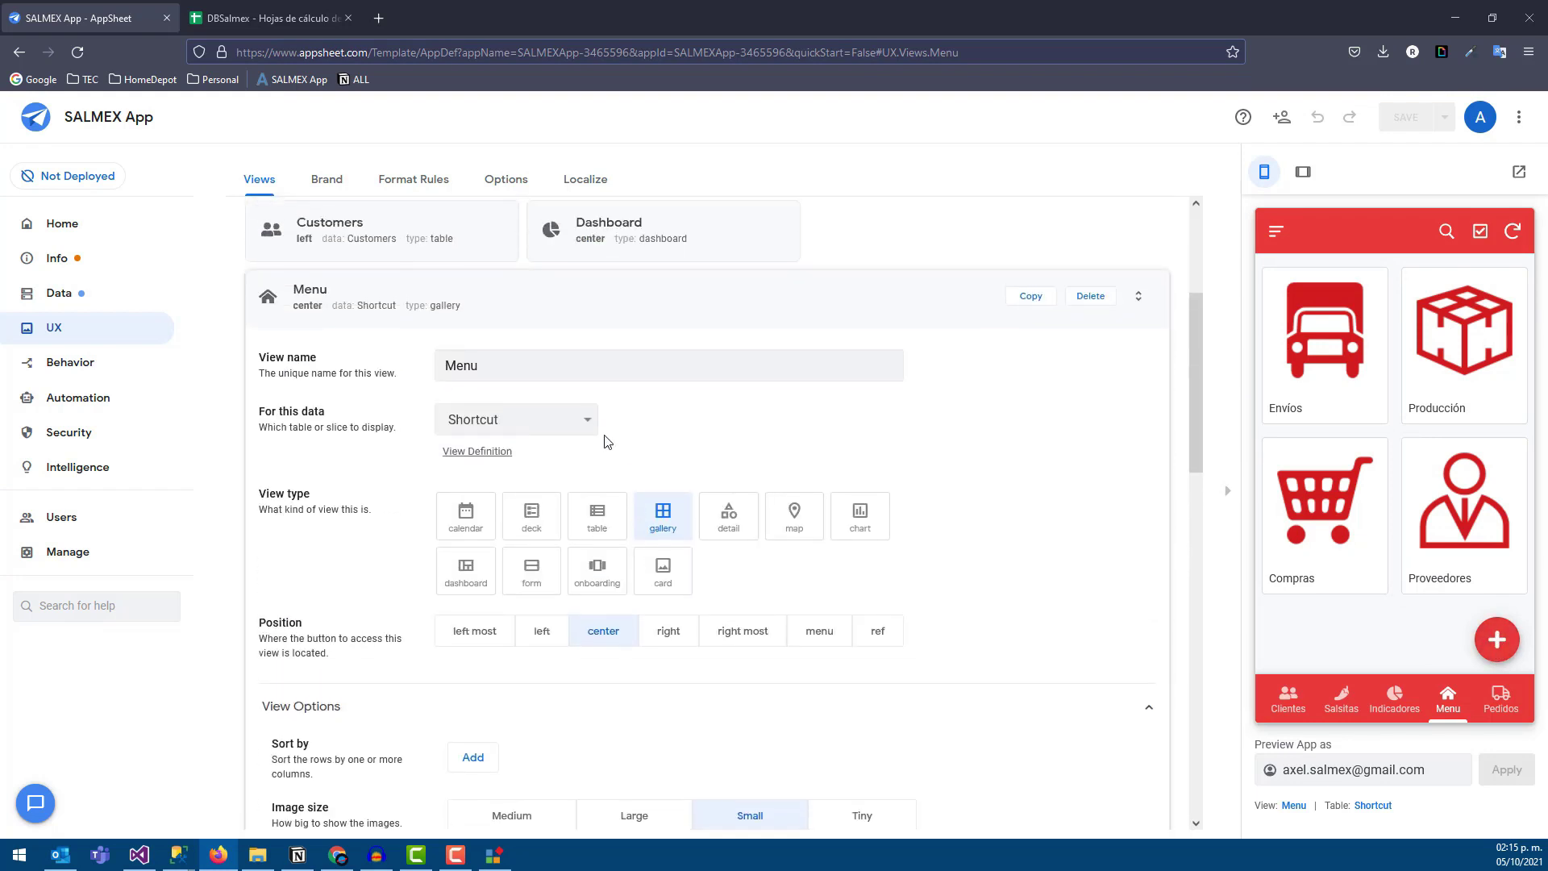
- Make the Shortcut table Read-Only by disallowing updates, adds and deletes, then save
left_click(53, 304)
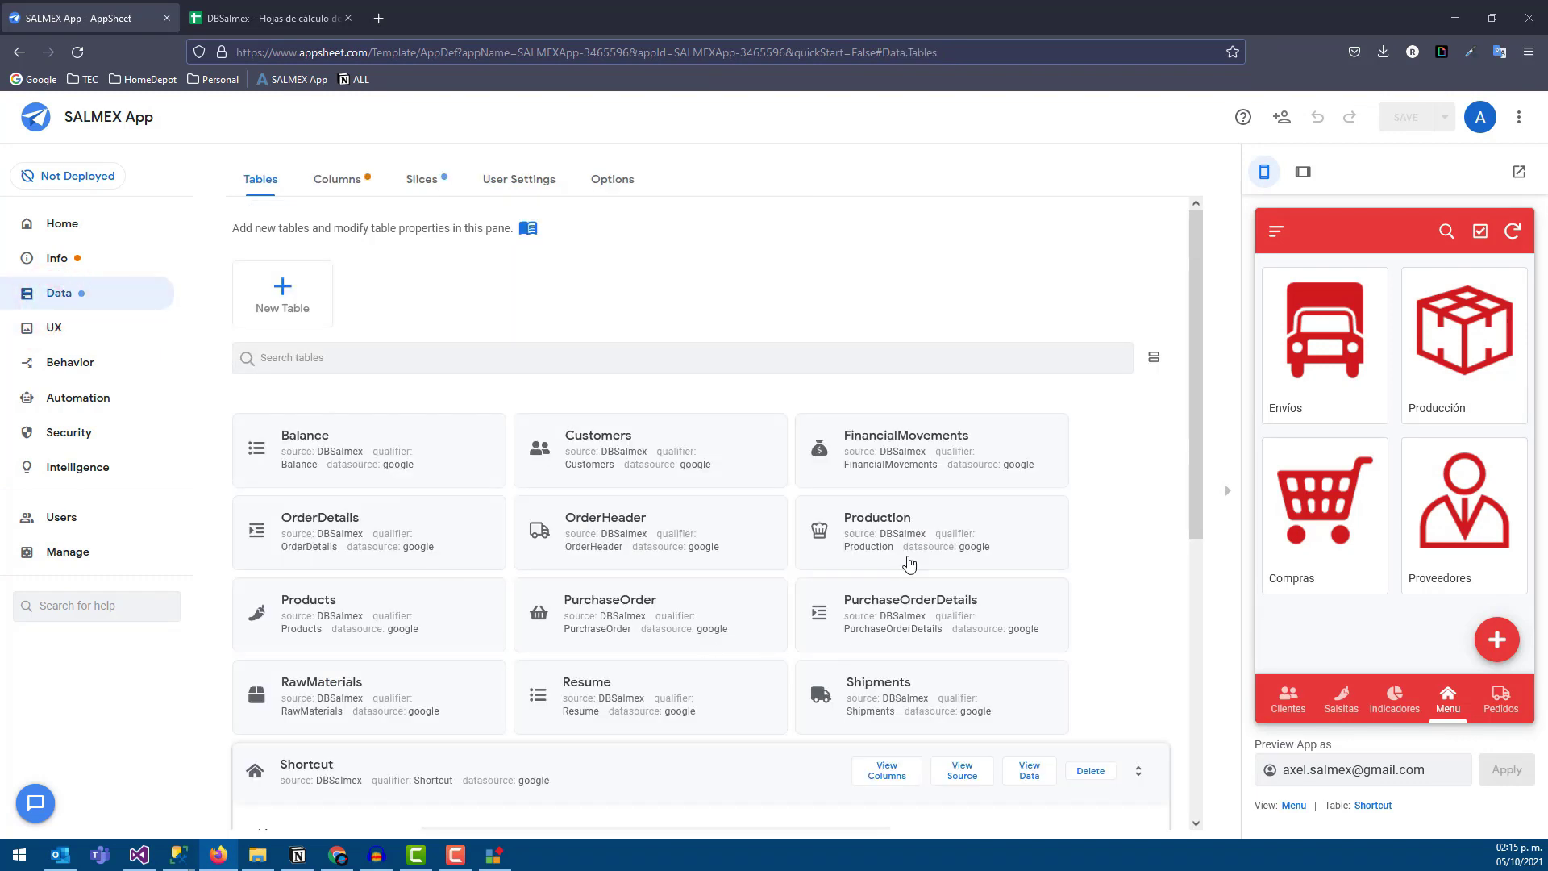
scroll(598, 658, "down", 1)
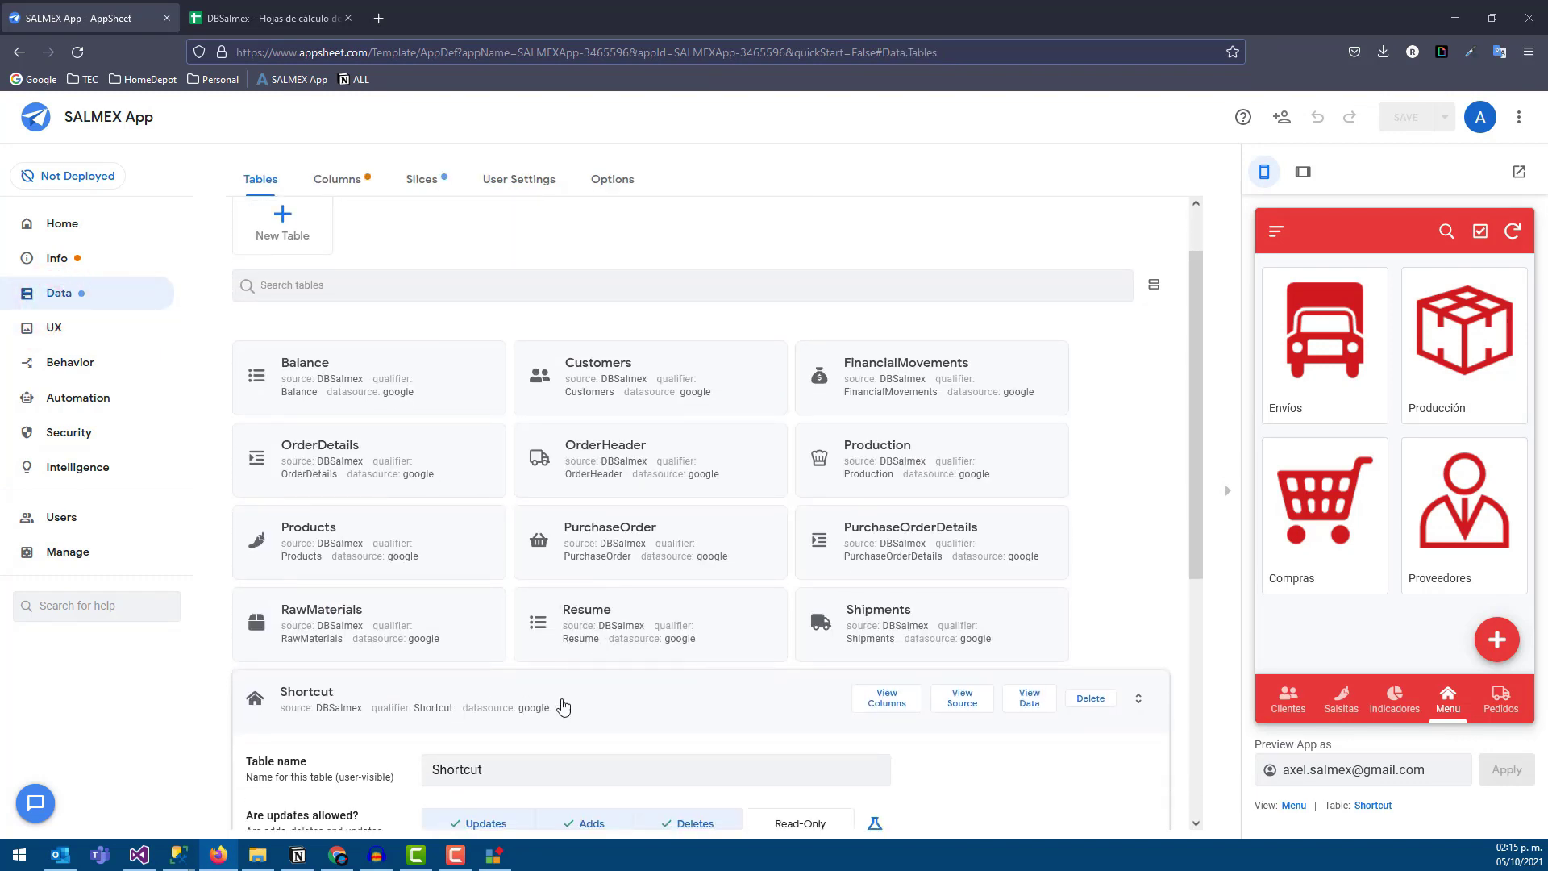
left_click(629, 694)
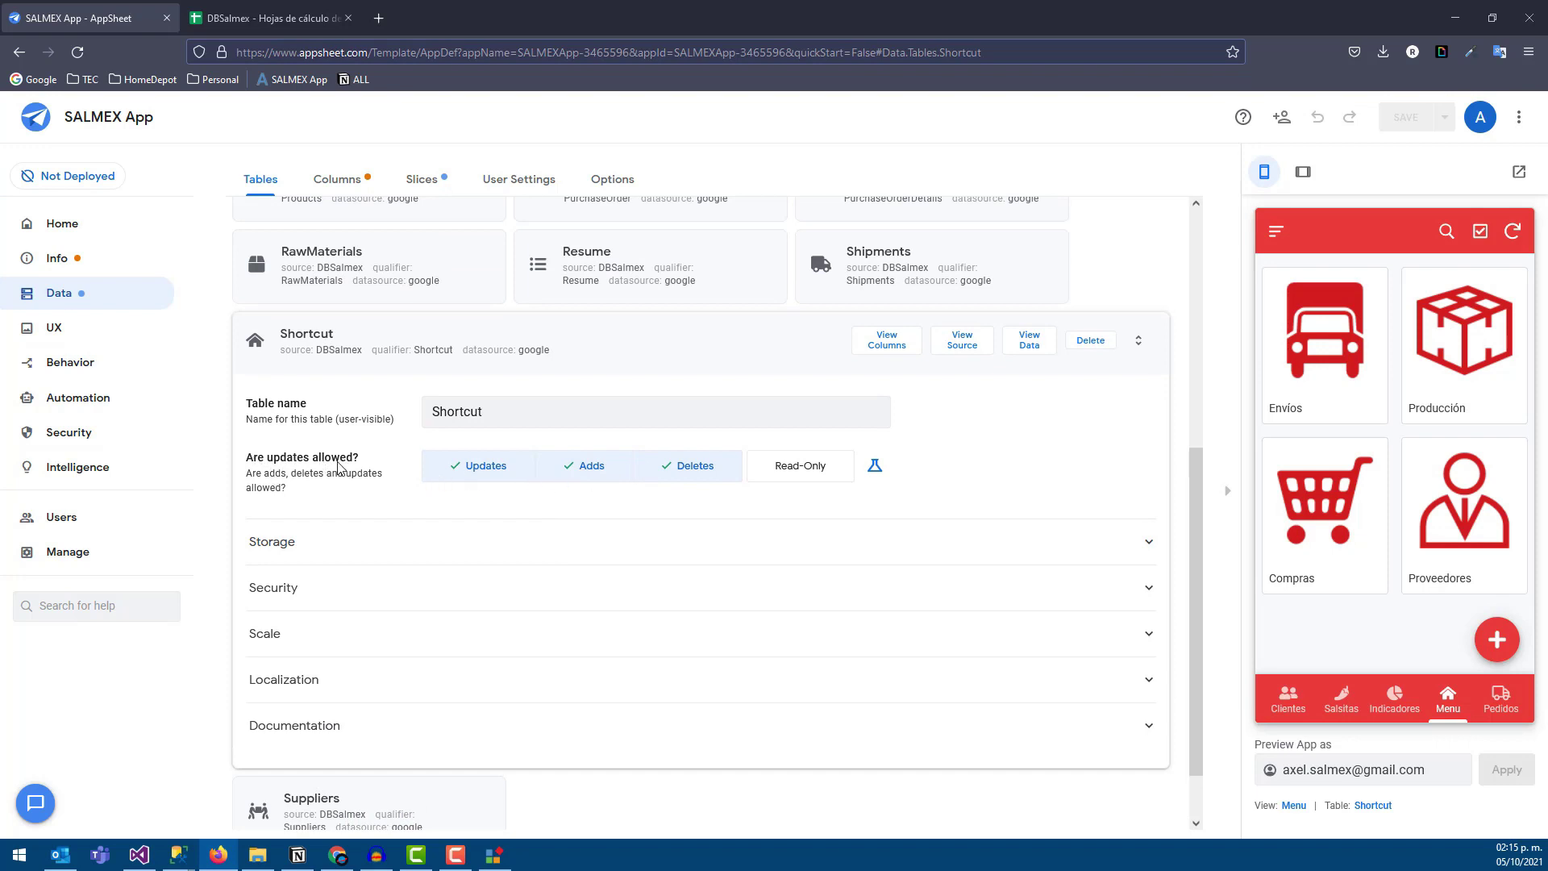
left_click(476, 472)
left_click(570, 467)
left_click(665, 465)
left_click(794, 467)
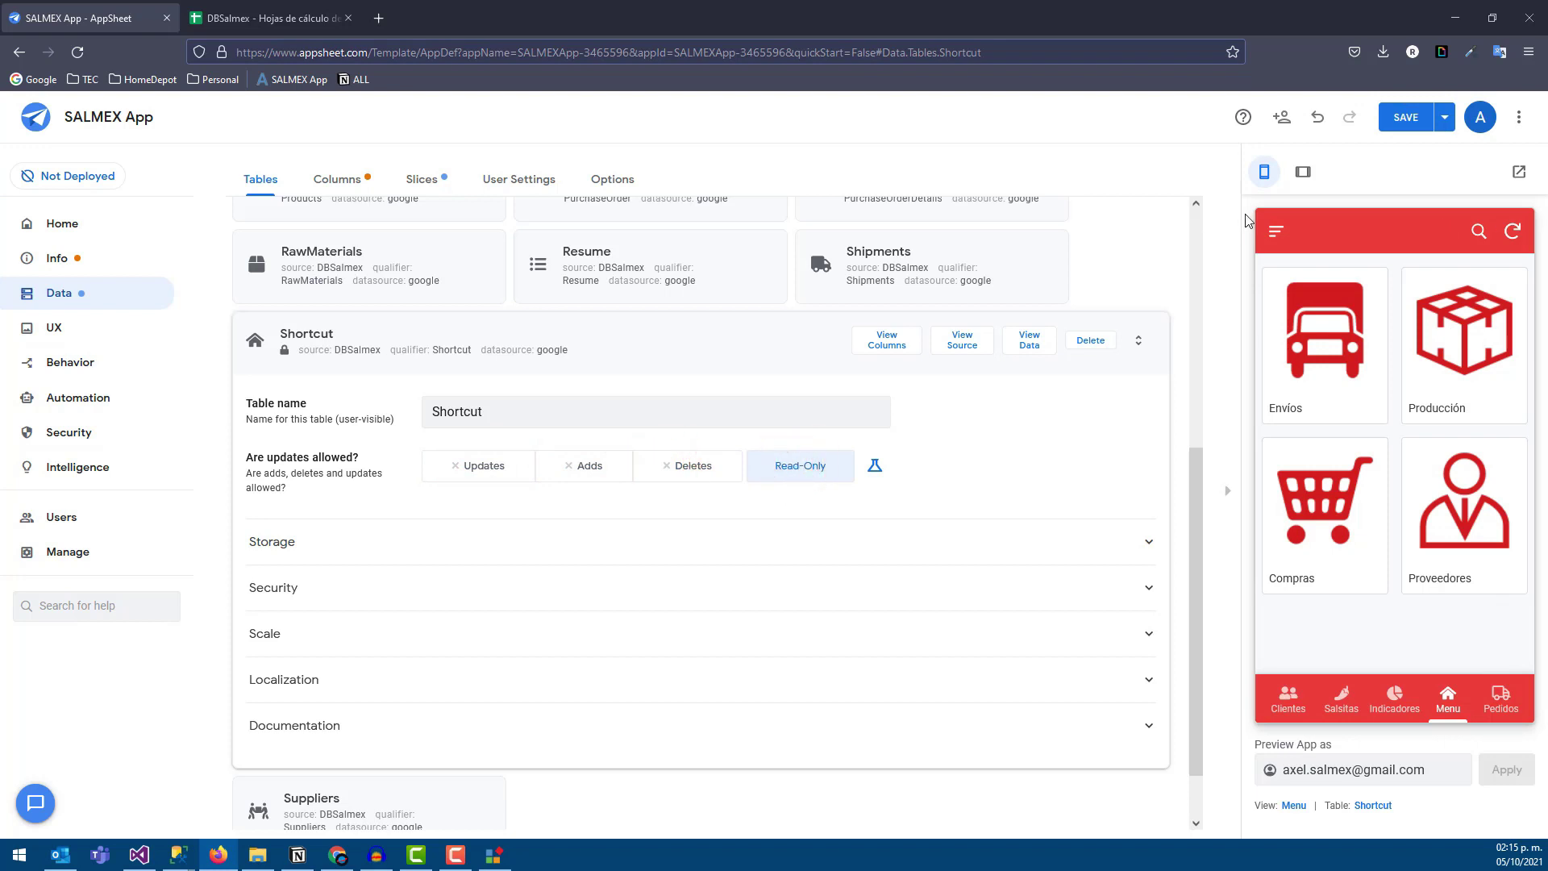
left_click(1413, 121)
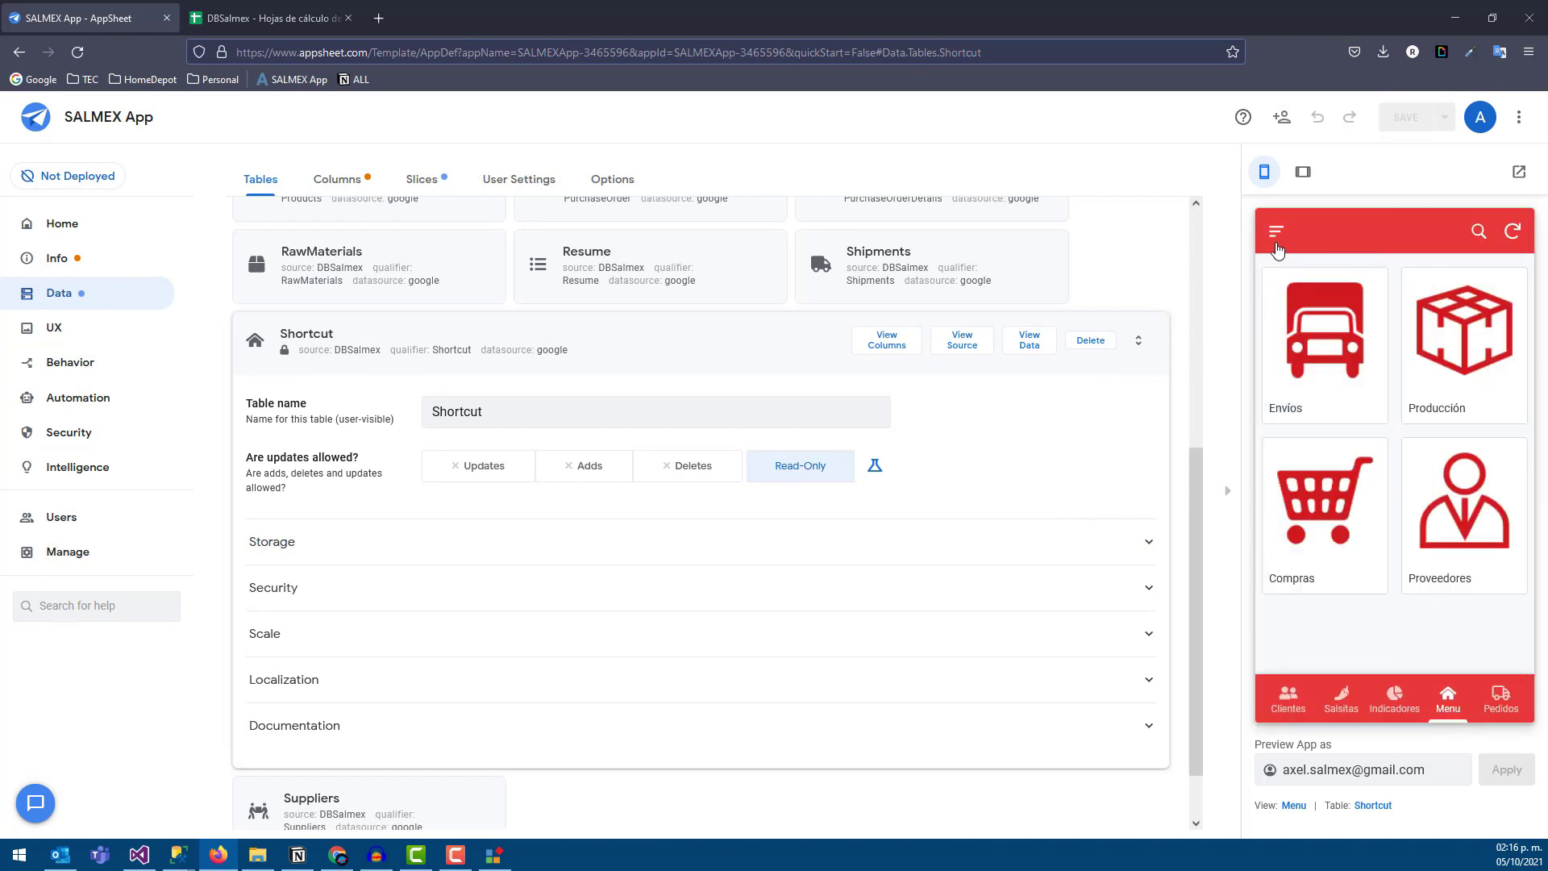
left_click(1276, 232)
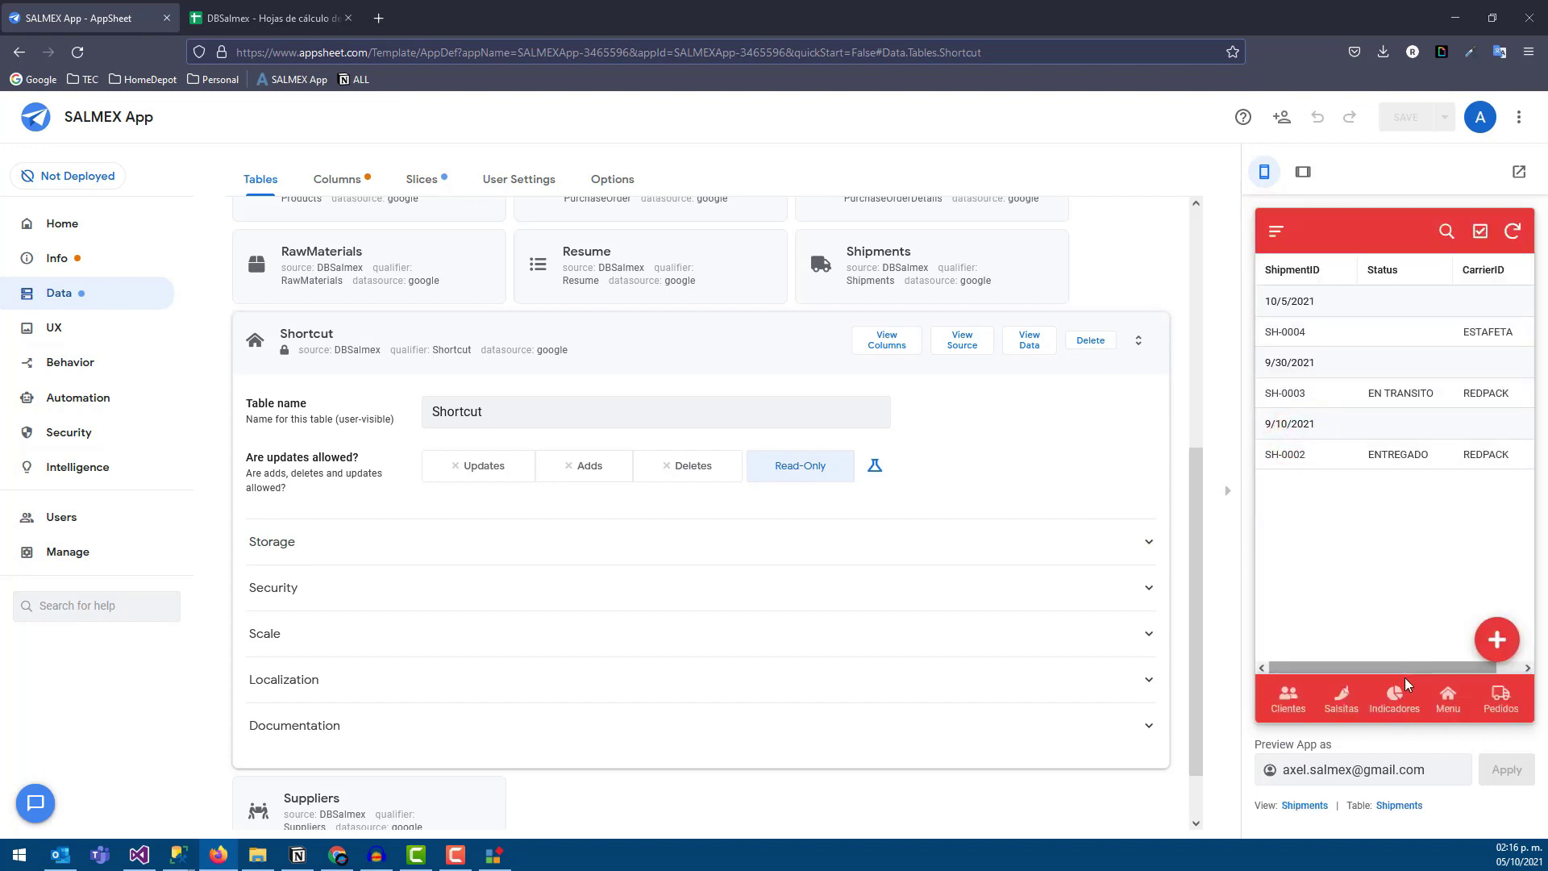
left_click(1446, 707)
left_click(1334, 370)
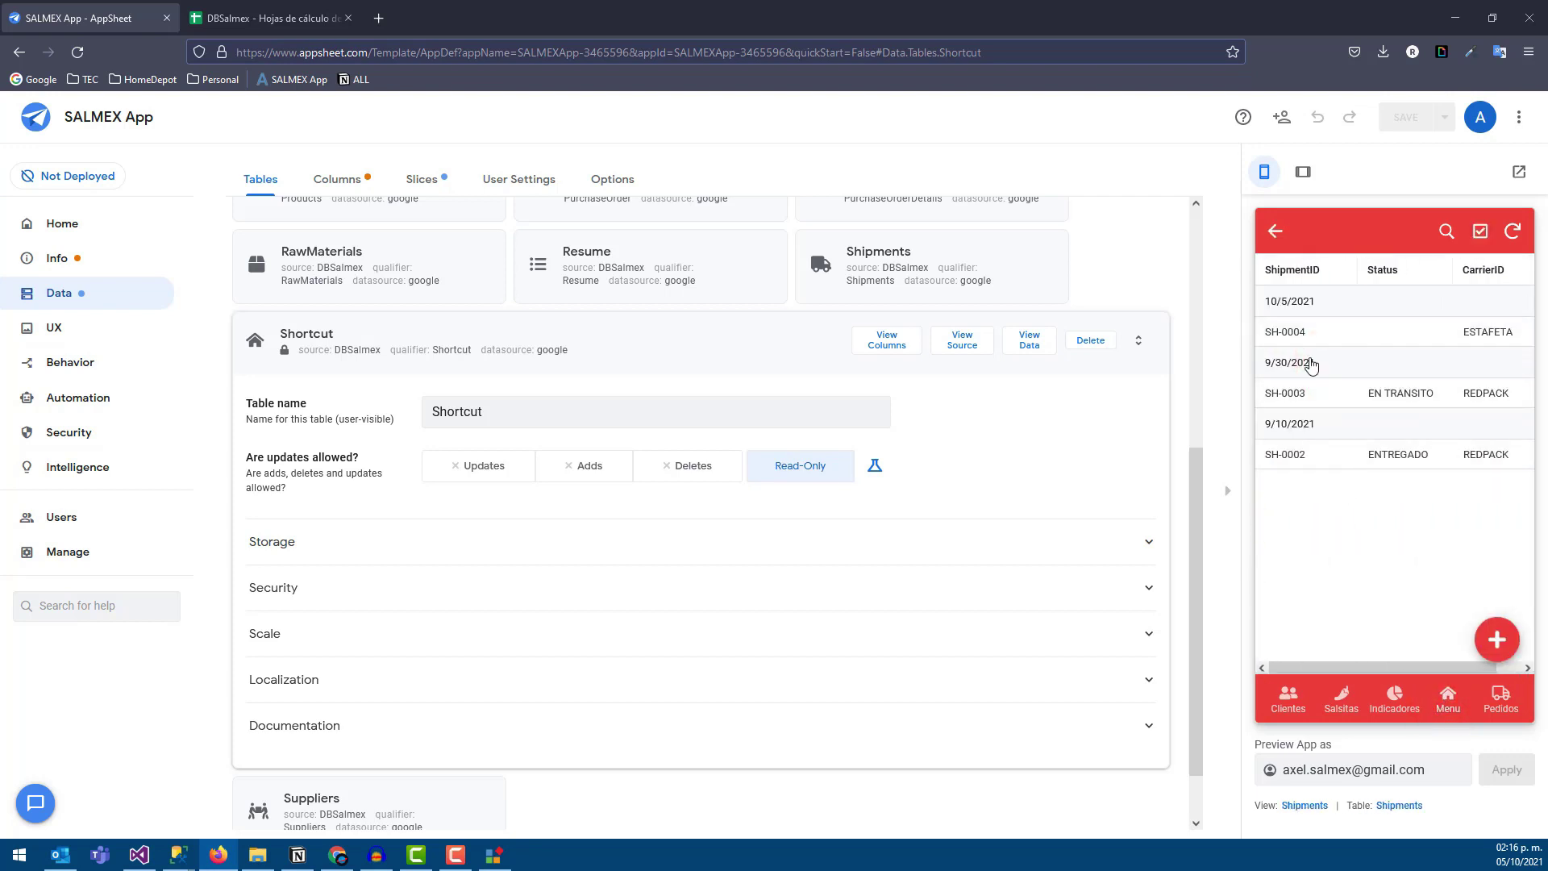
left_click(1277, 235)
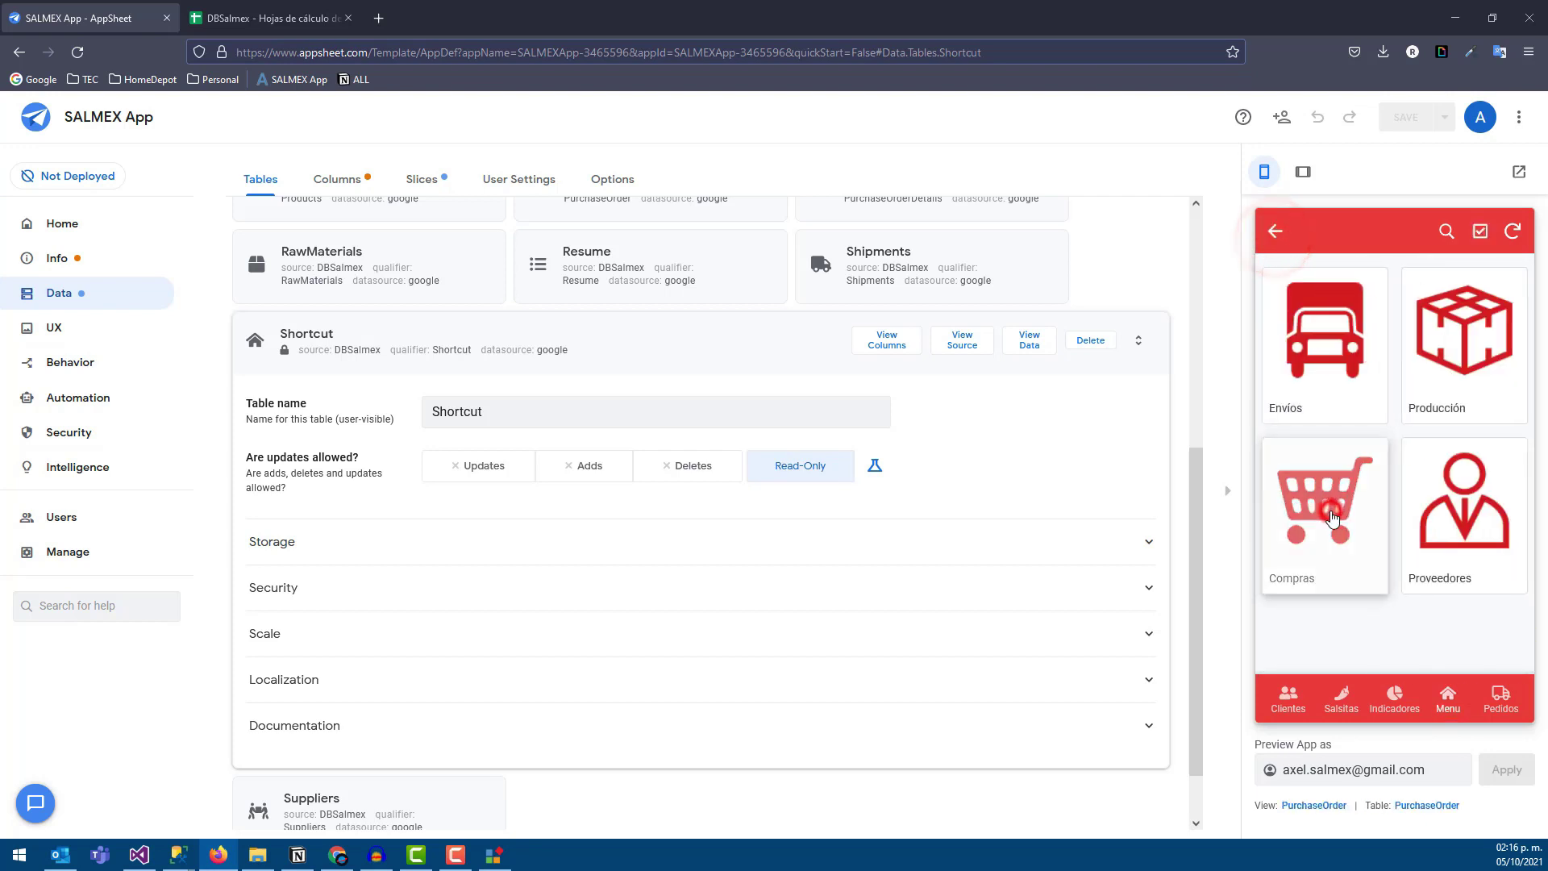
left_click(1277, 234)
left_click(1448, 480)
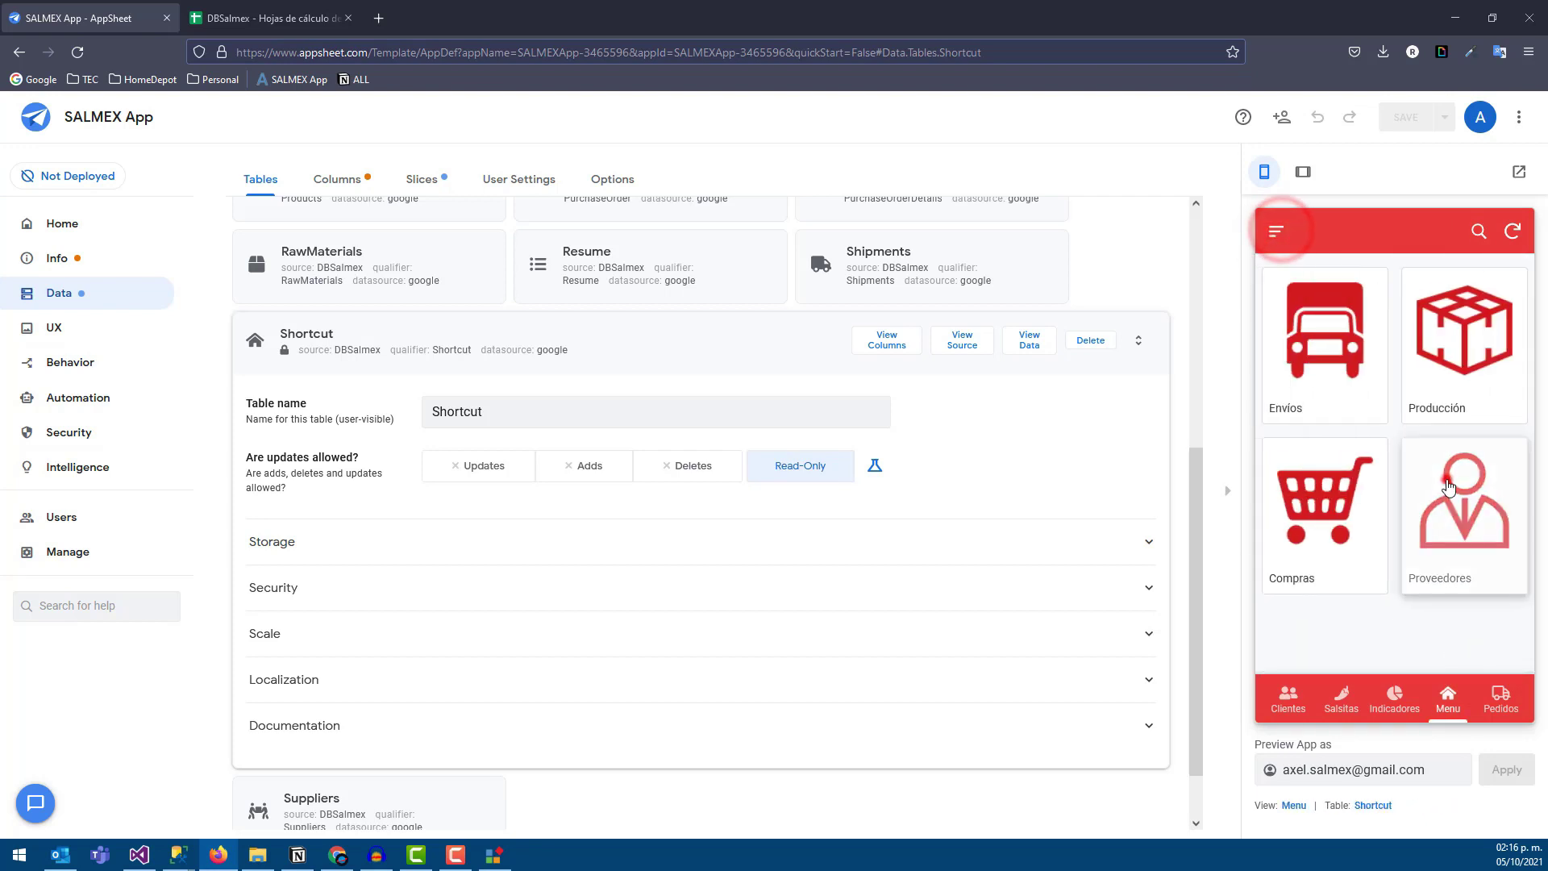
left_click(1276, 234)
left_click(1466, 379)
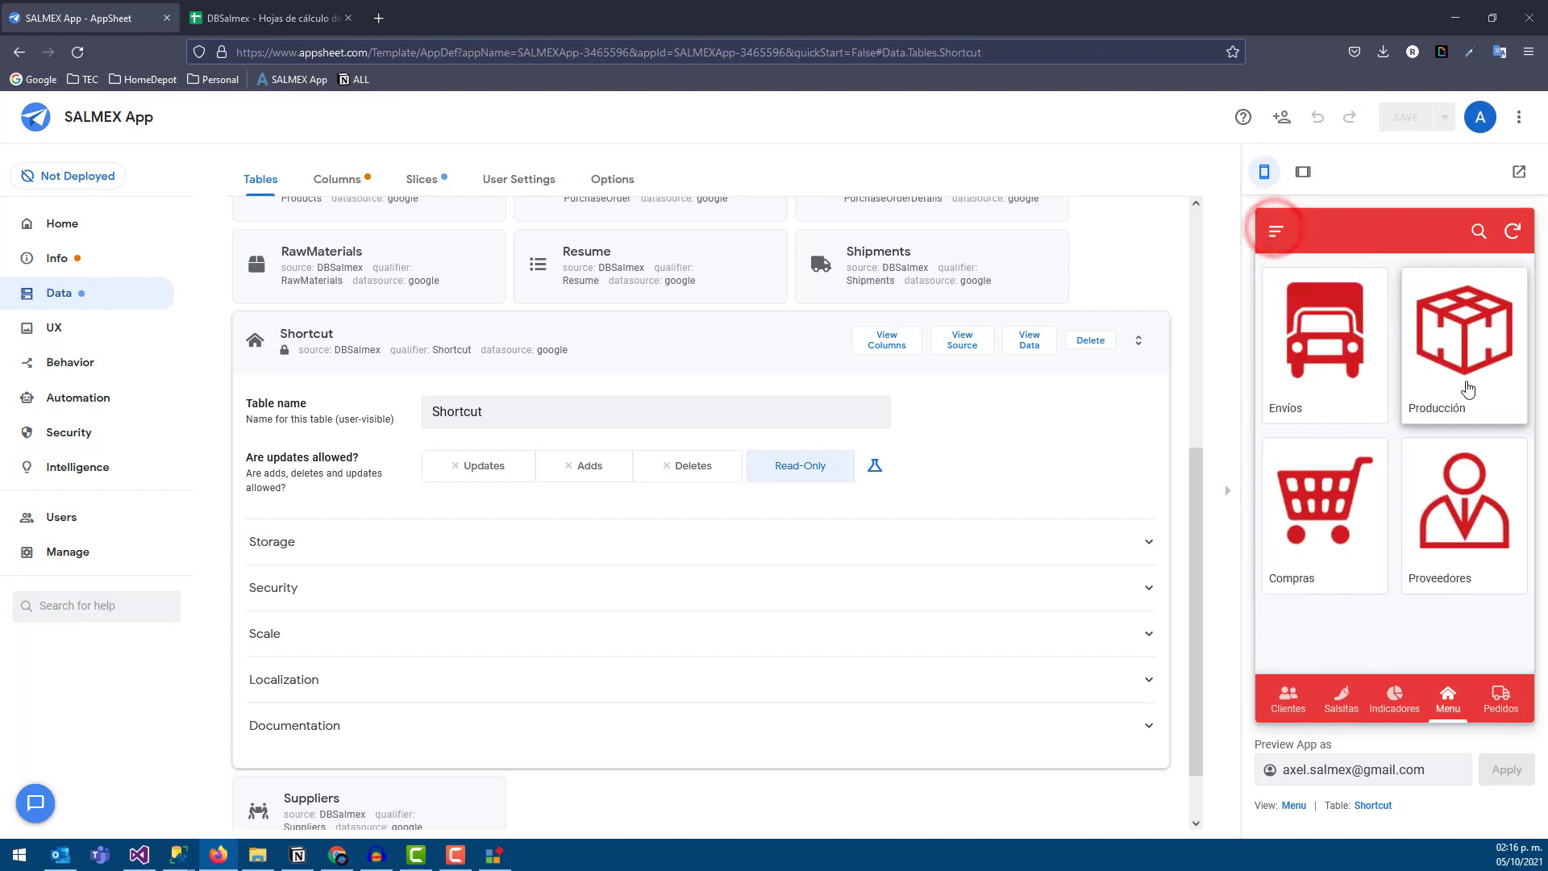
left_click(1271, 234)
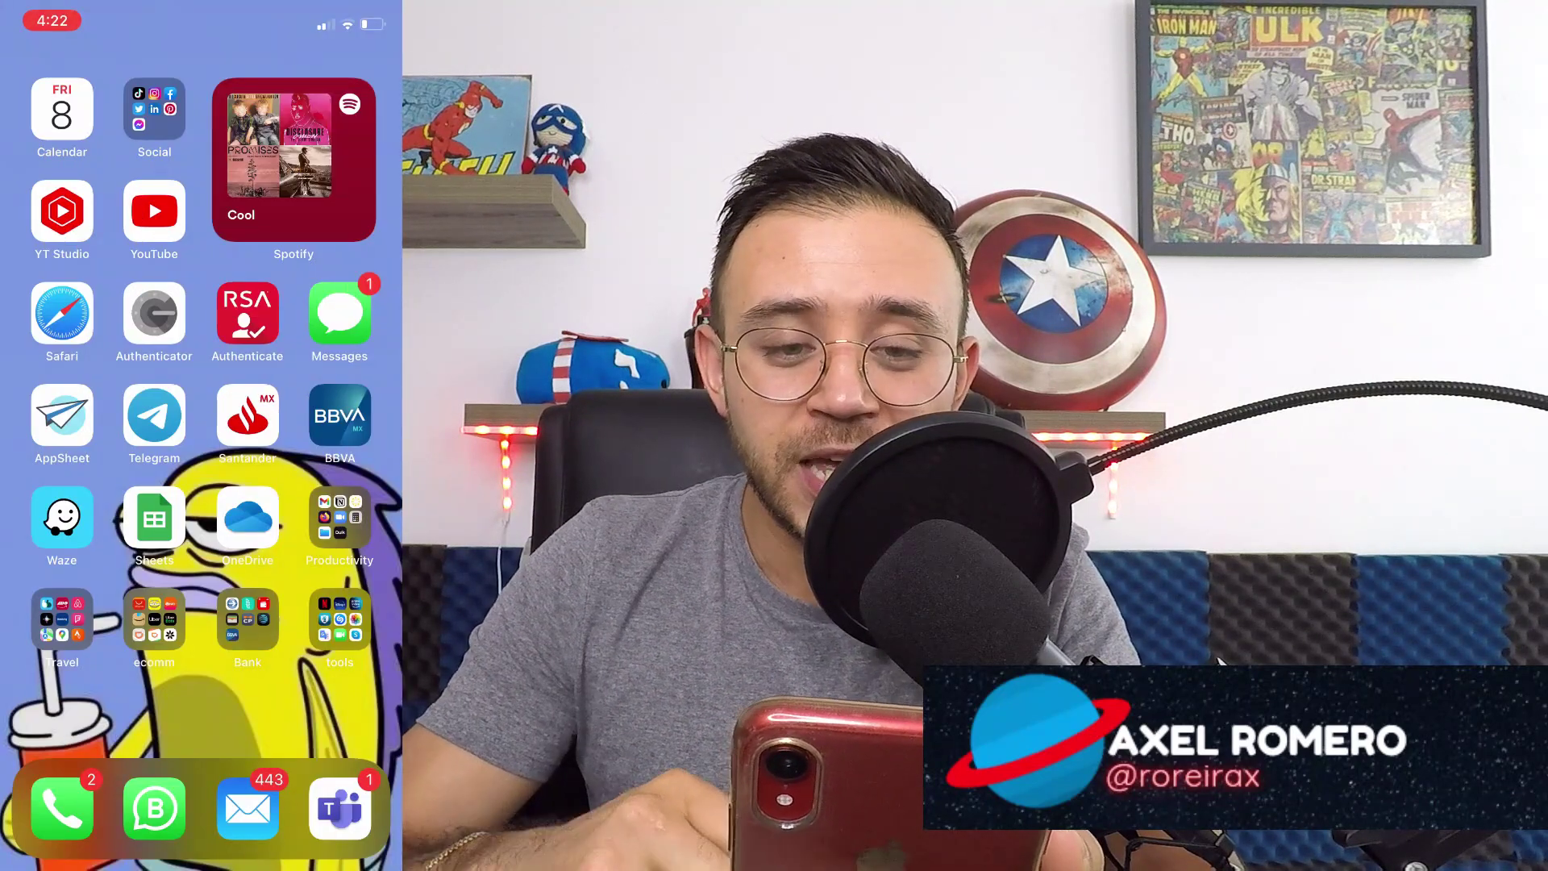
- Launch the AppSheet app from the iPhone home screen
left_click(63, 415)
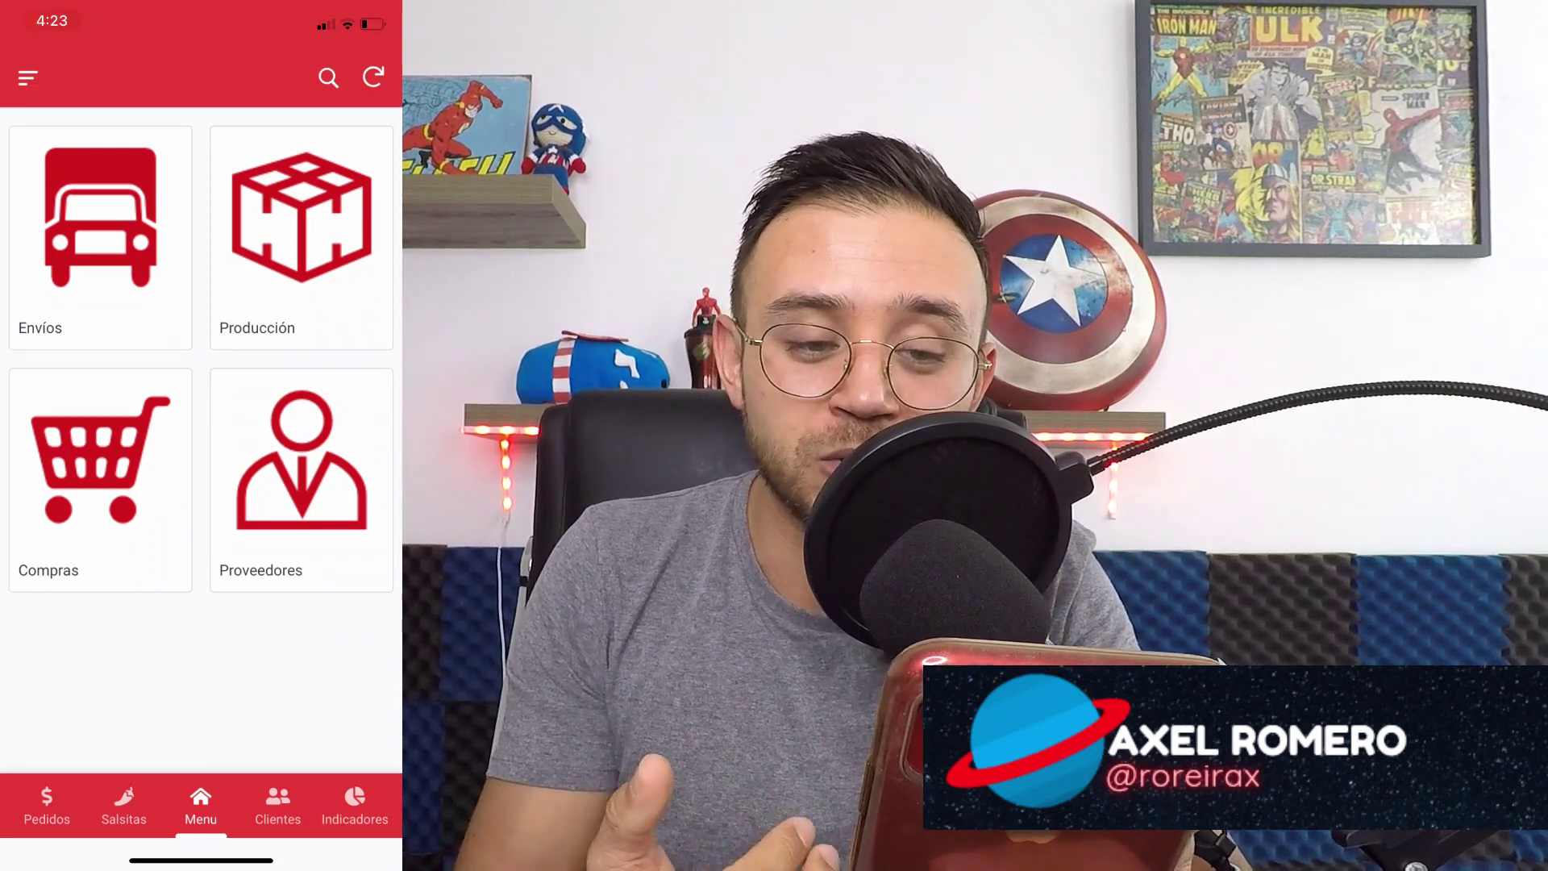
- Open and back out of the Proveedores, Producción, Envíos and Compras tiles on the phone
left_click(301, 480)
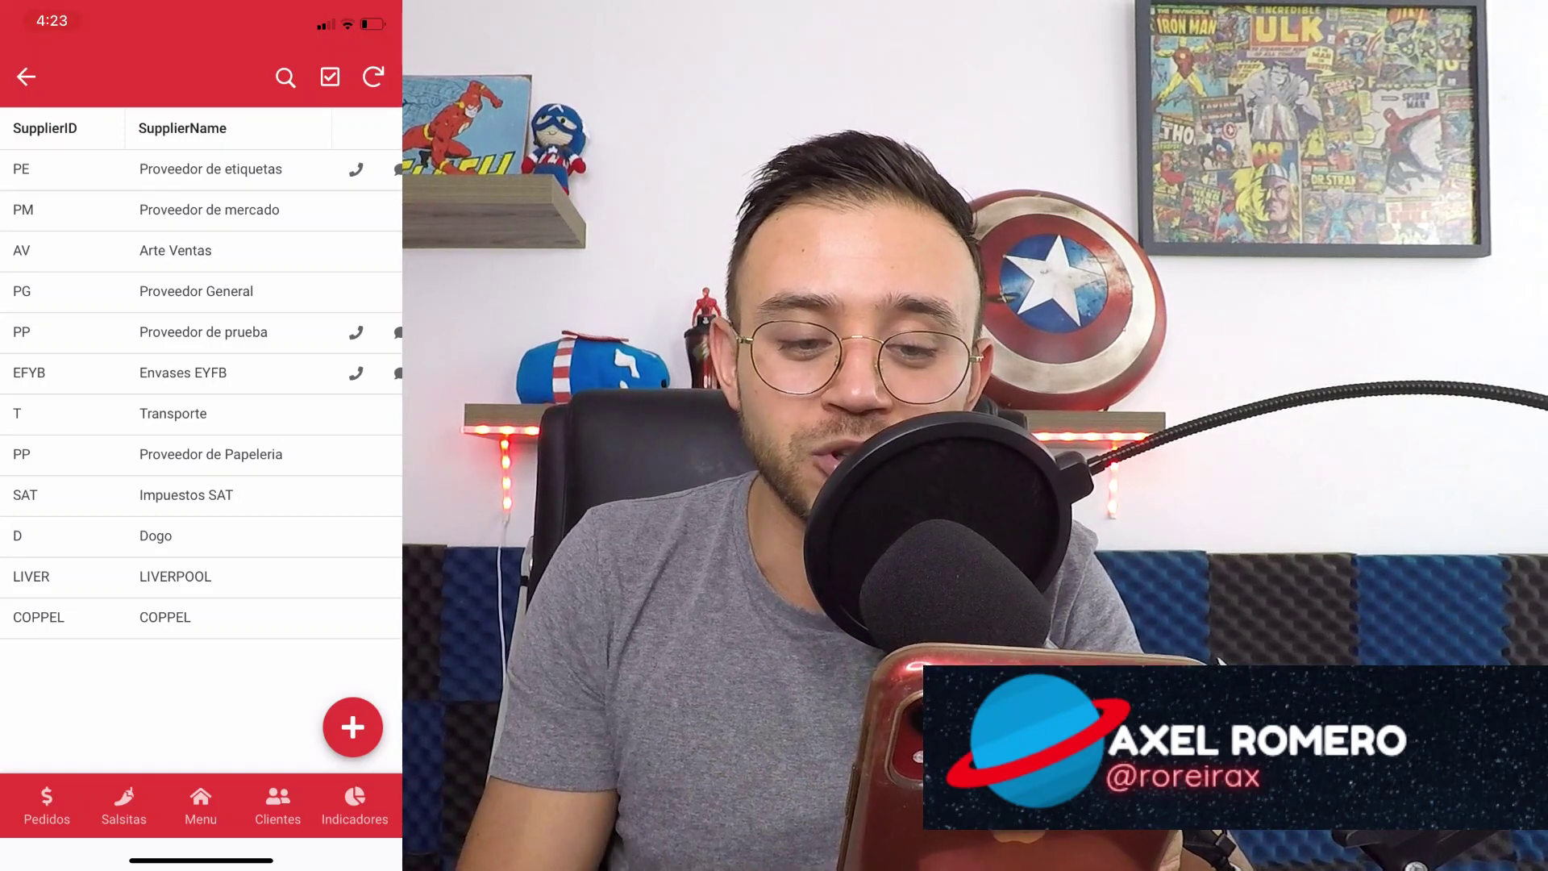
left_click(26, 77)
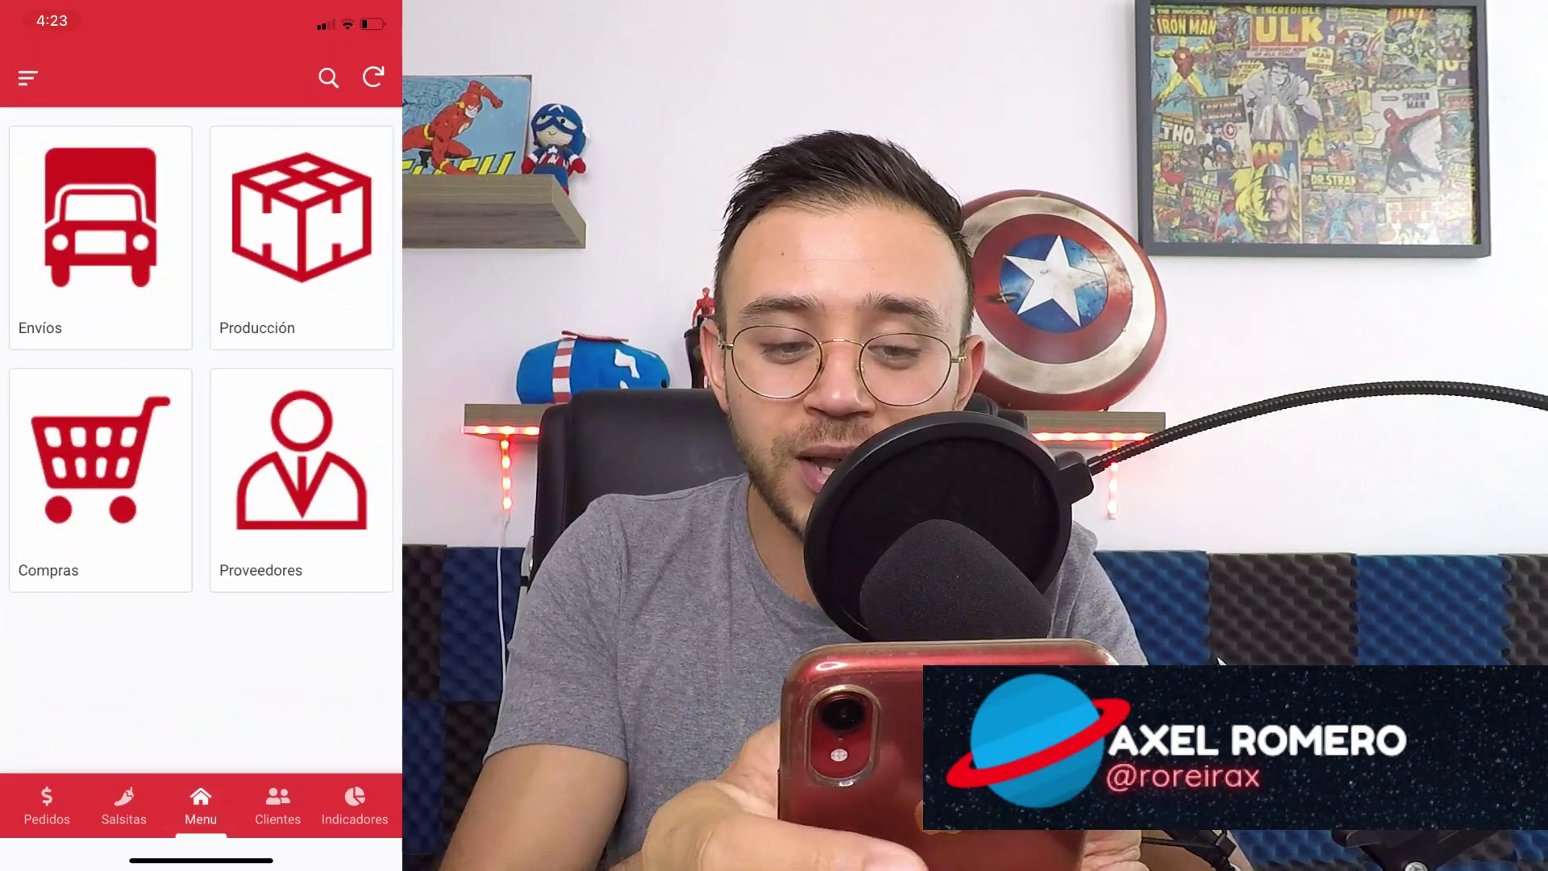
left_click(301, 218)
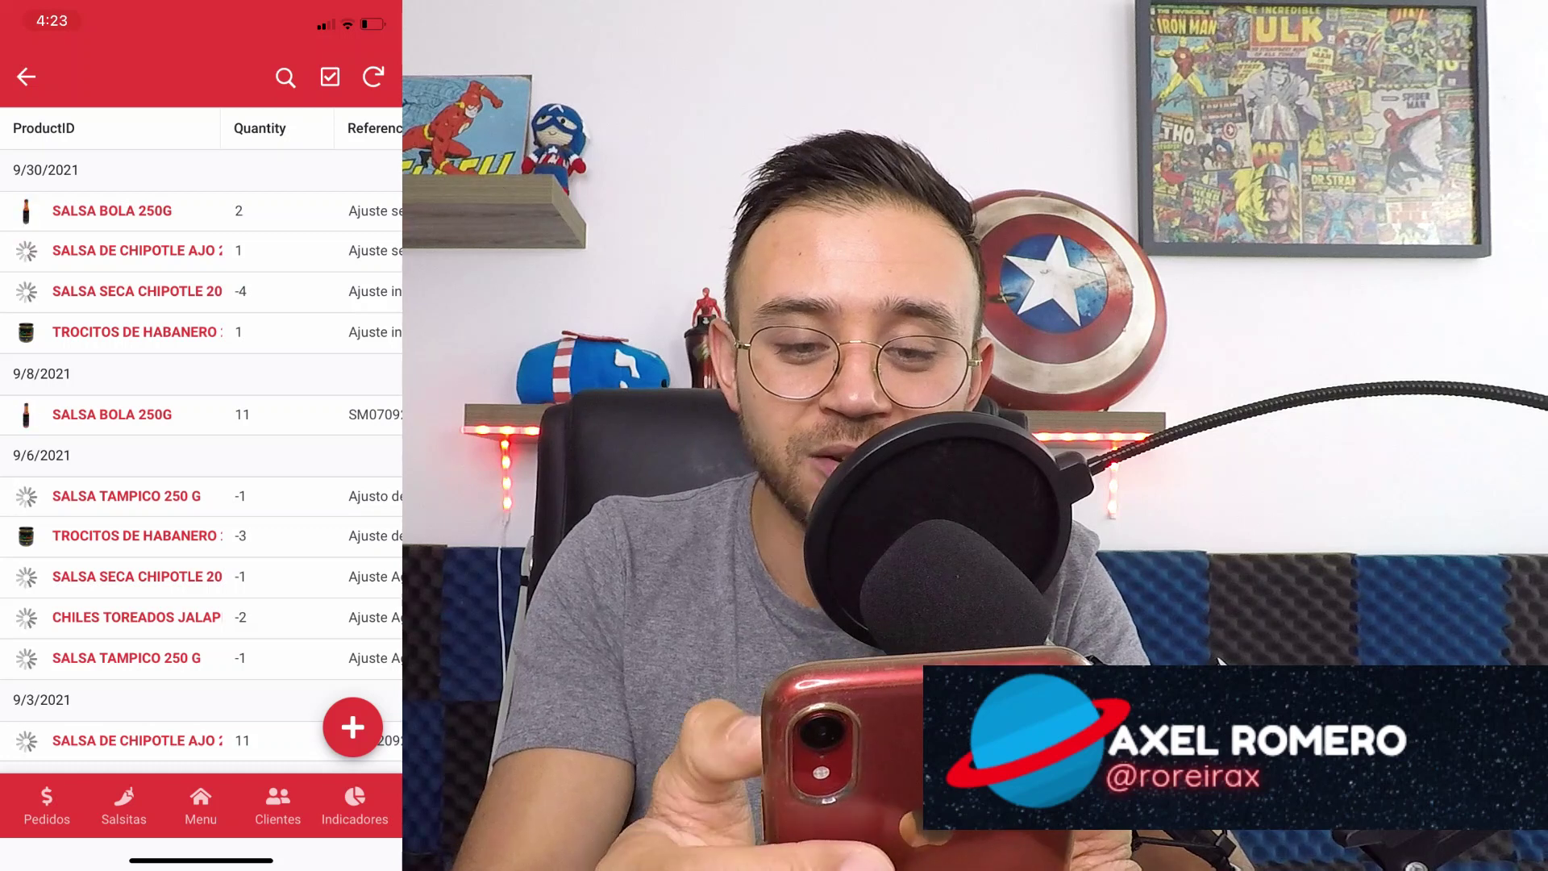
left_click(25, 77)
left_click(100, 218)
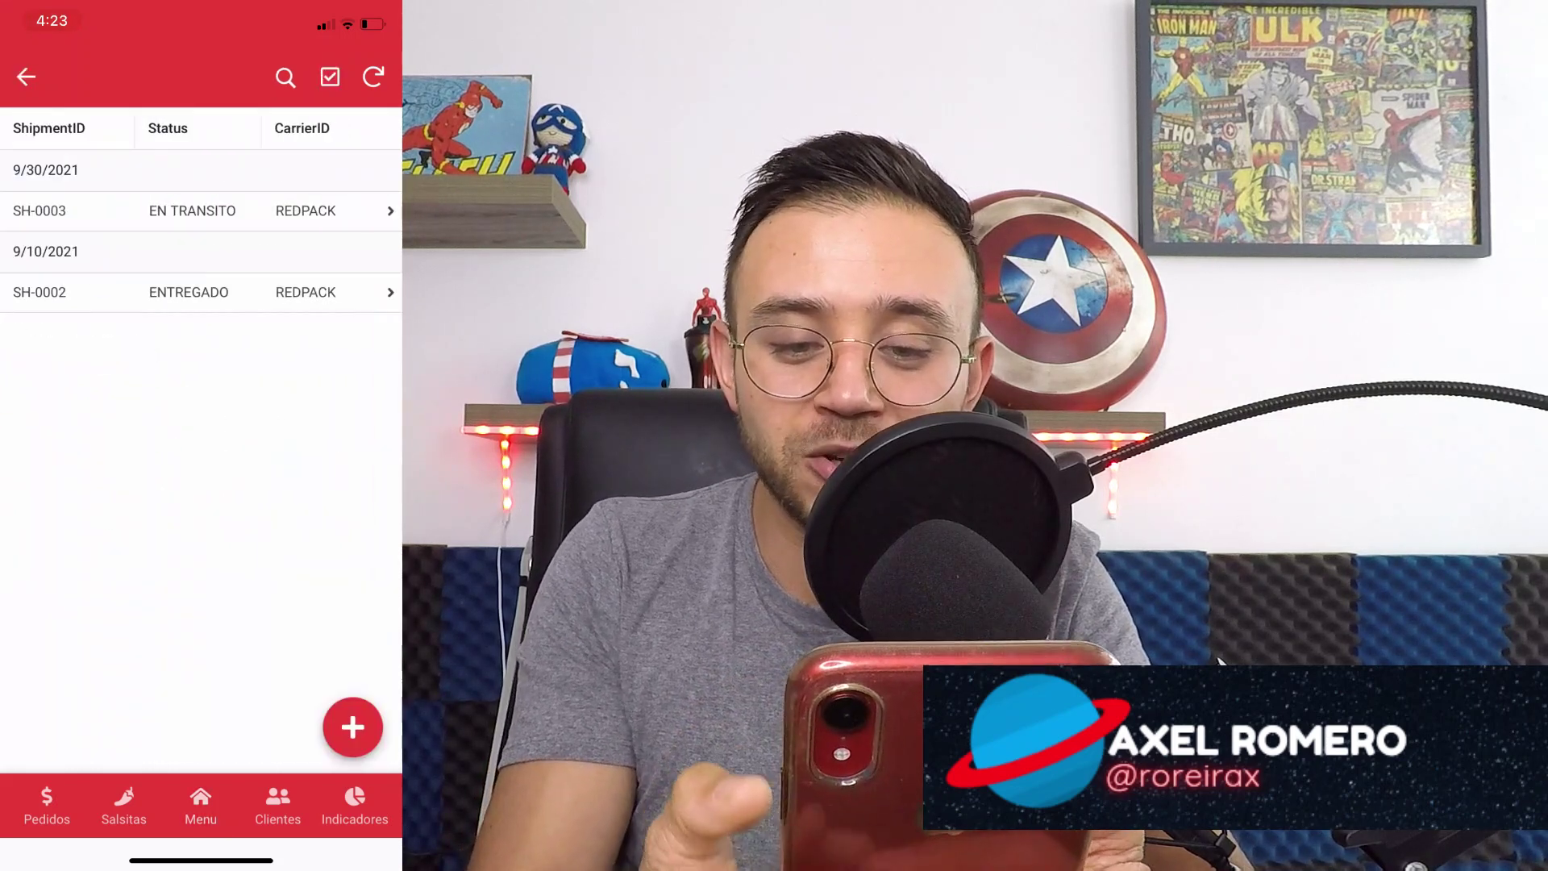
left_click(26, 77)
left_click(100, 451)
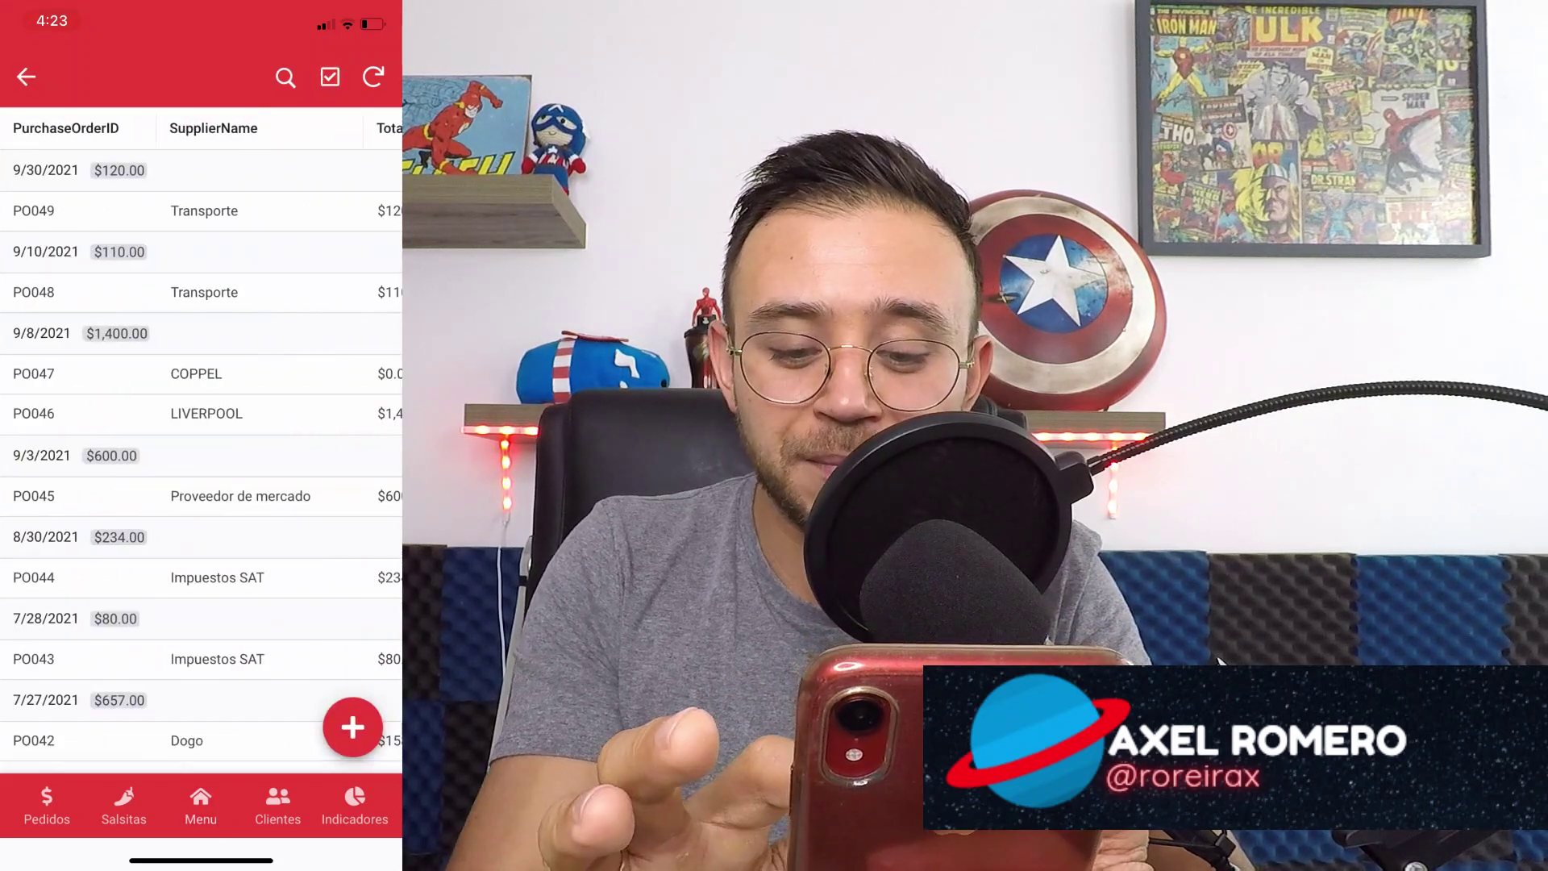
left_click(26, 76)
- Open shipment SH-0003 from Envíos, view its tracking page, and swipe back to its details
left_click(100, 217)
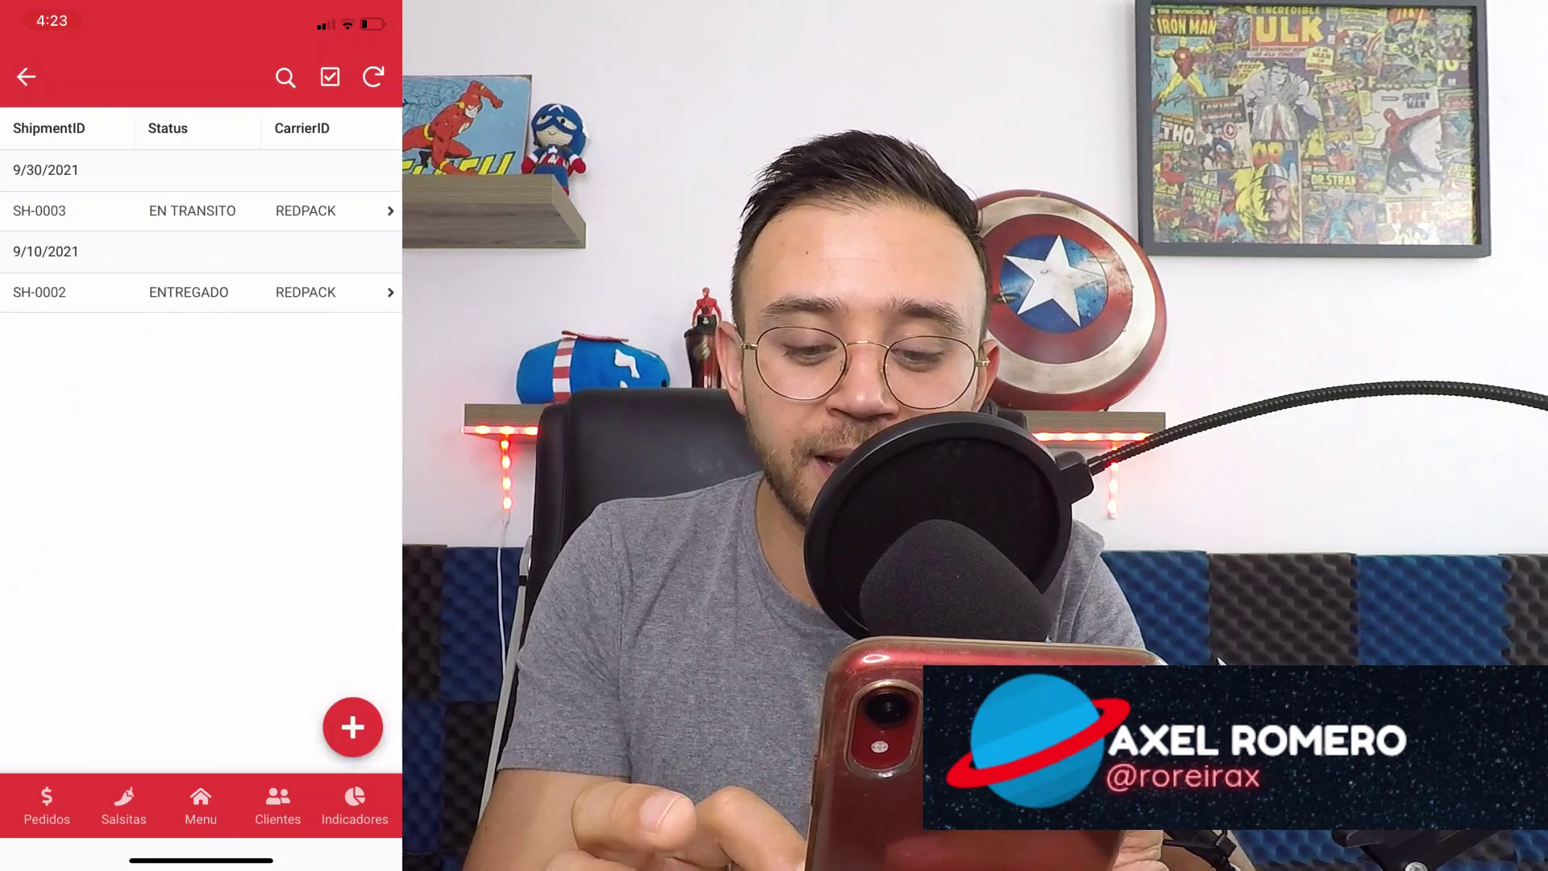
left_click(193, 211)
scroll(202, 403, "down", 1)
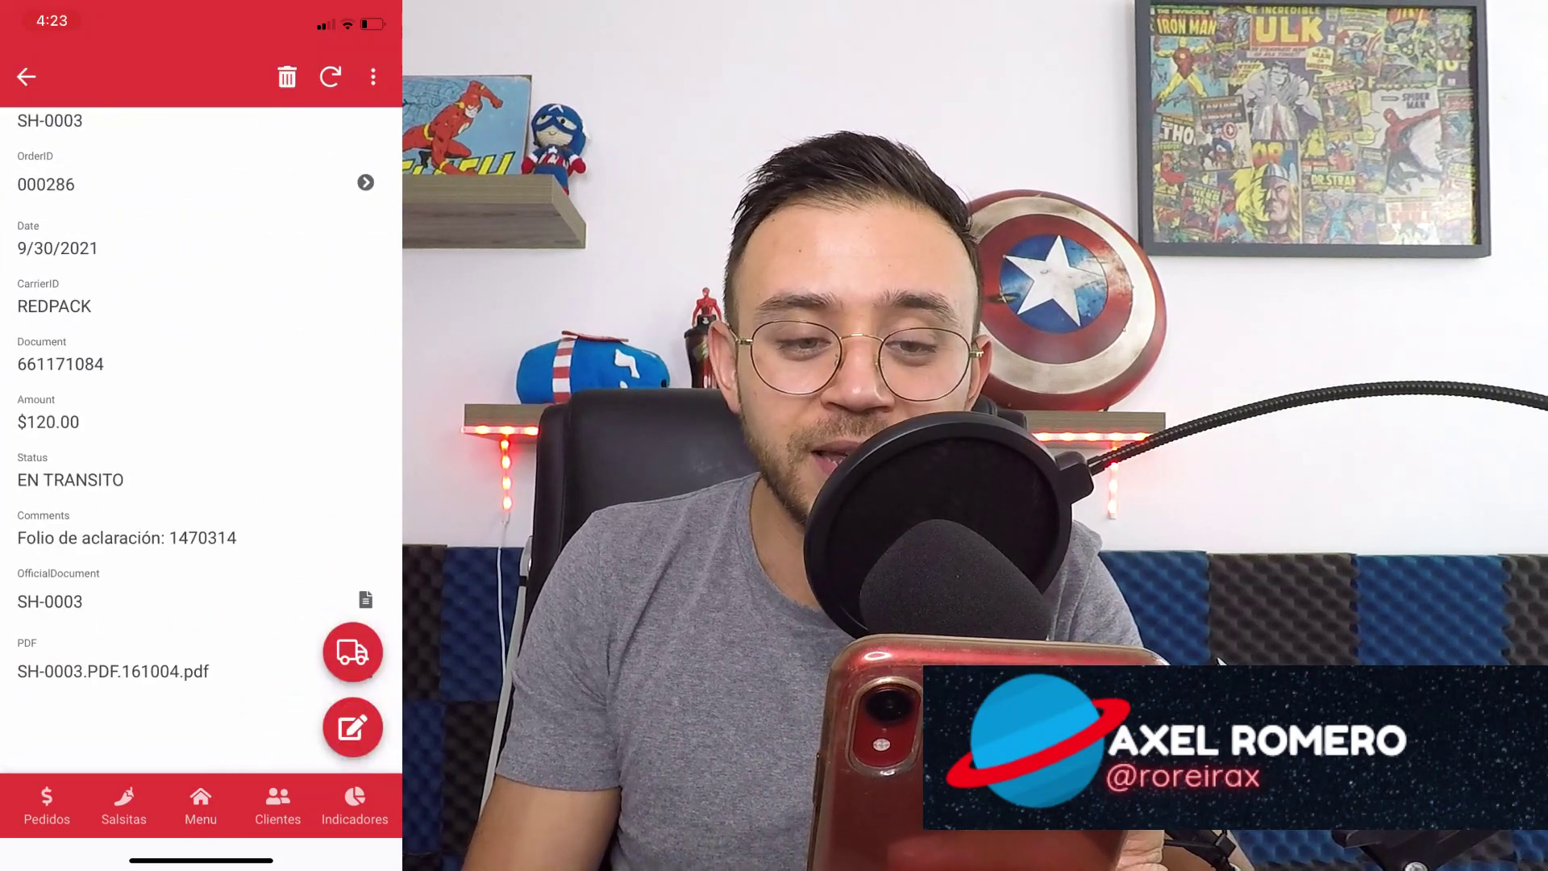
left_click(352, 652)
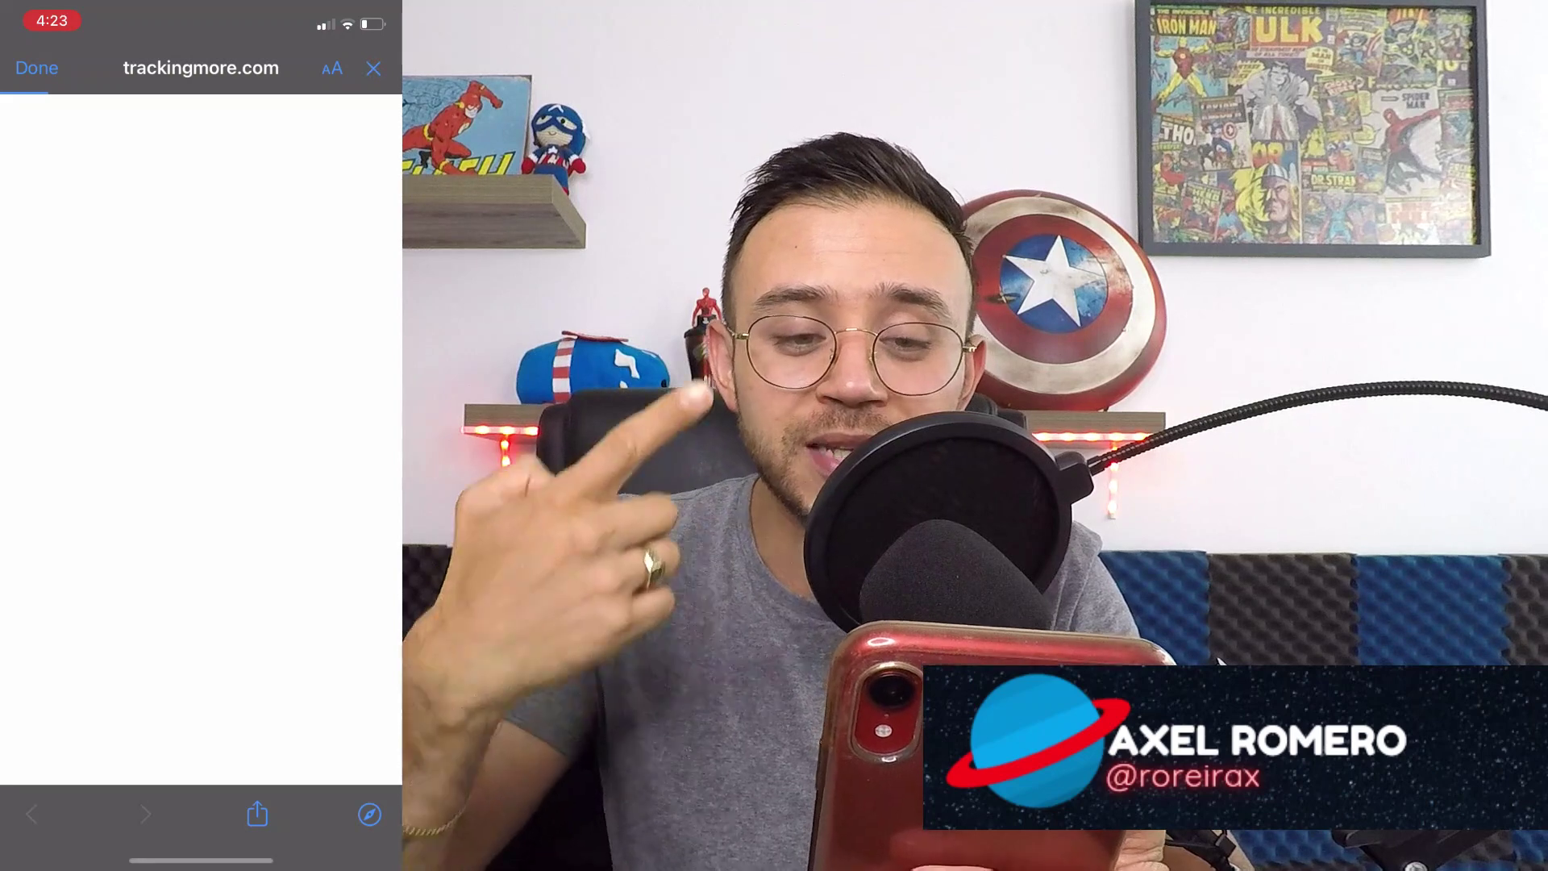
scroll(201, 403, "down", 3)
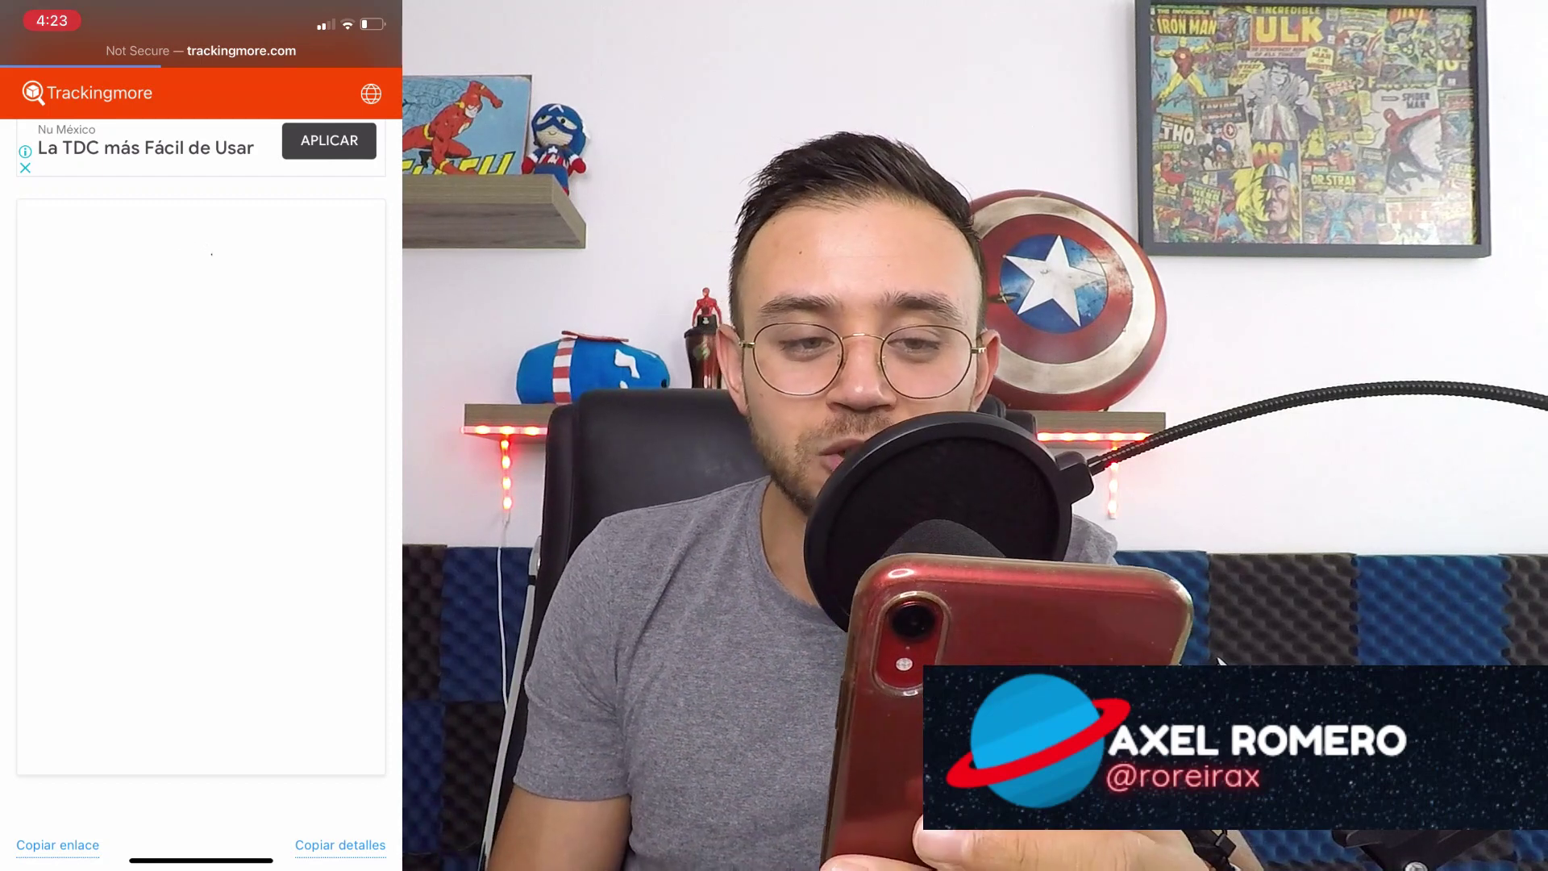
scroll(202, 483, "up", 2)
scroll(202, 484, "up", 5)
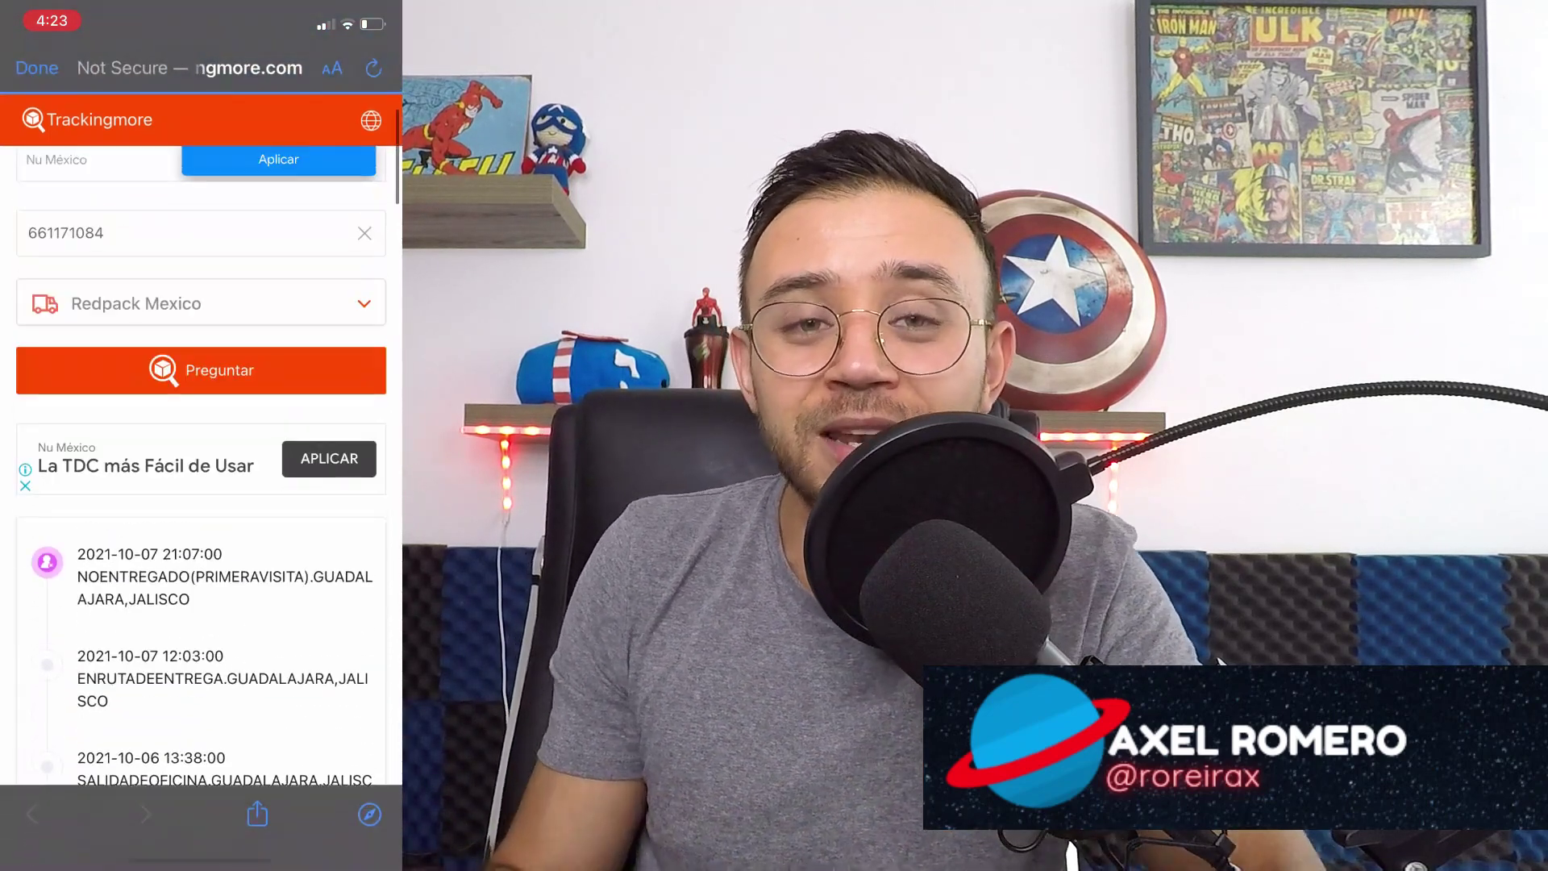
left_click_drag(8, 435, 363, 436)
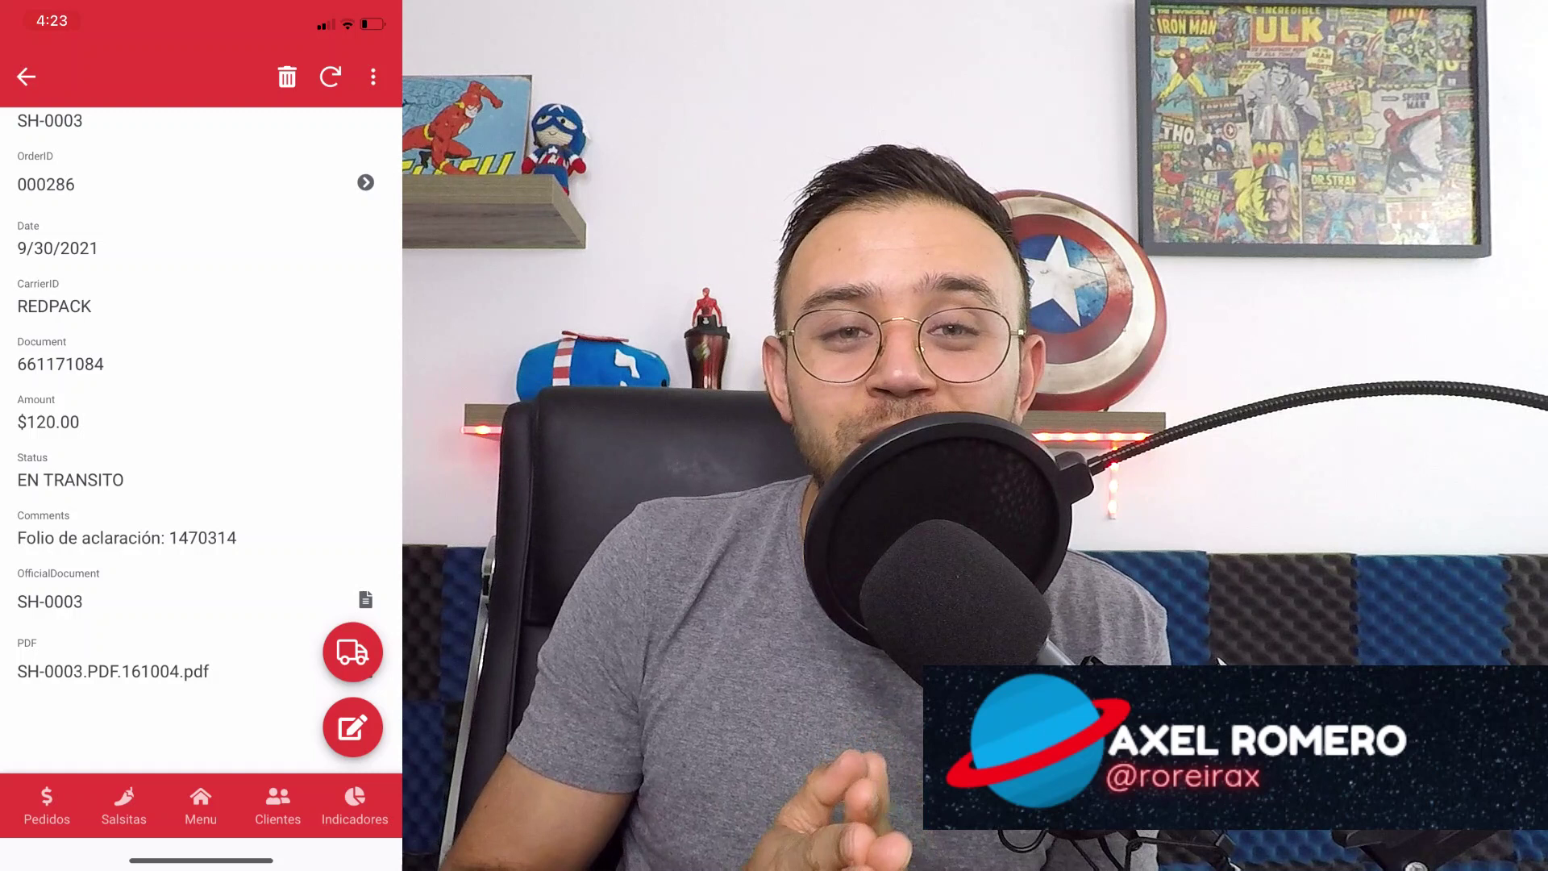